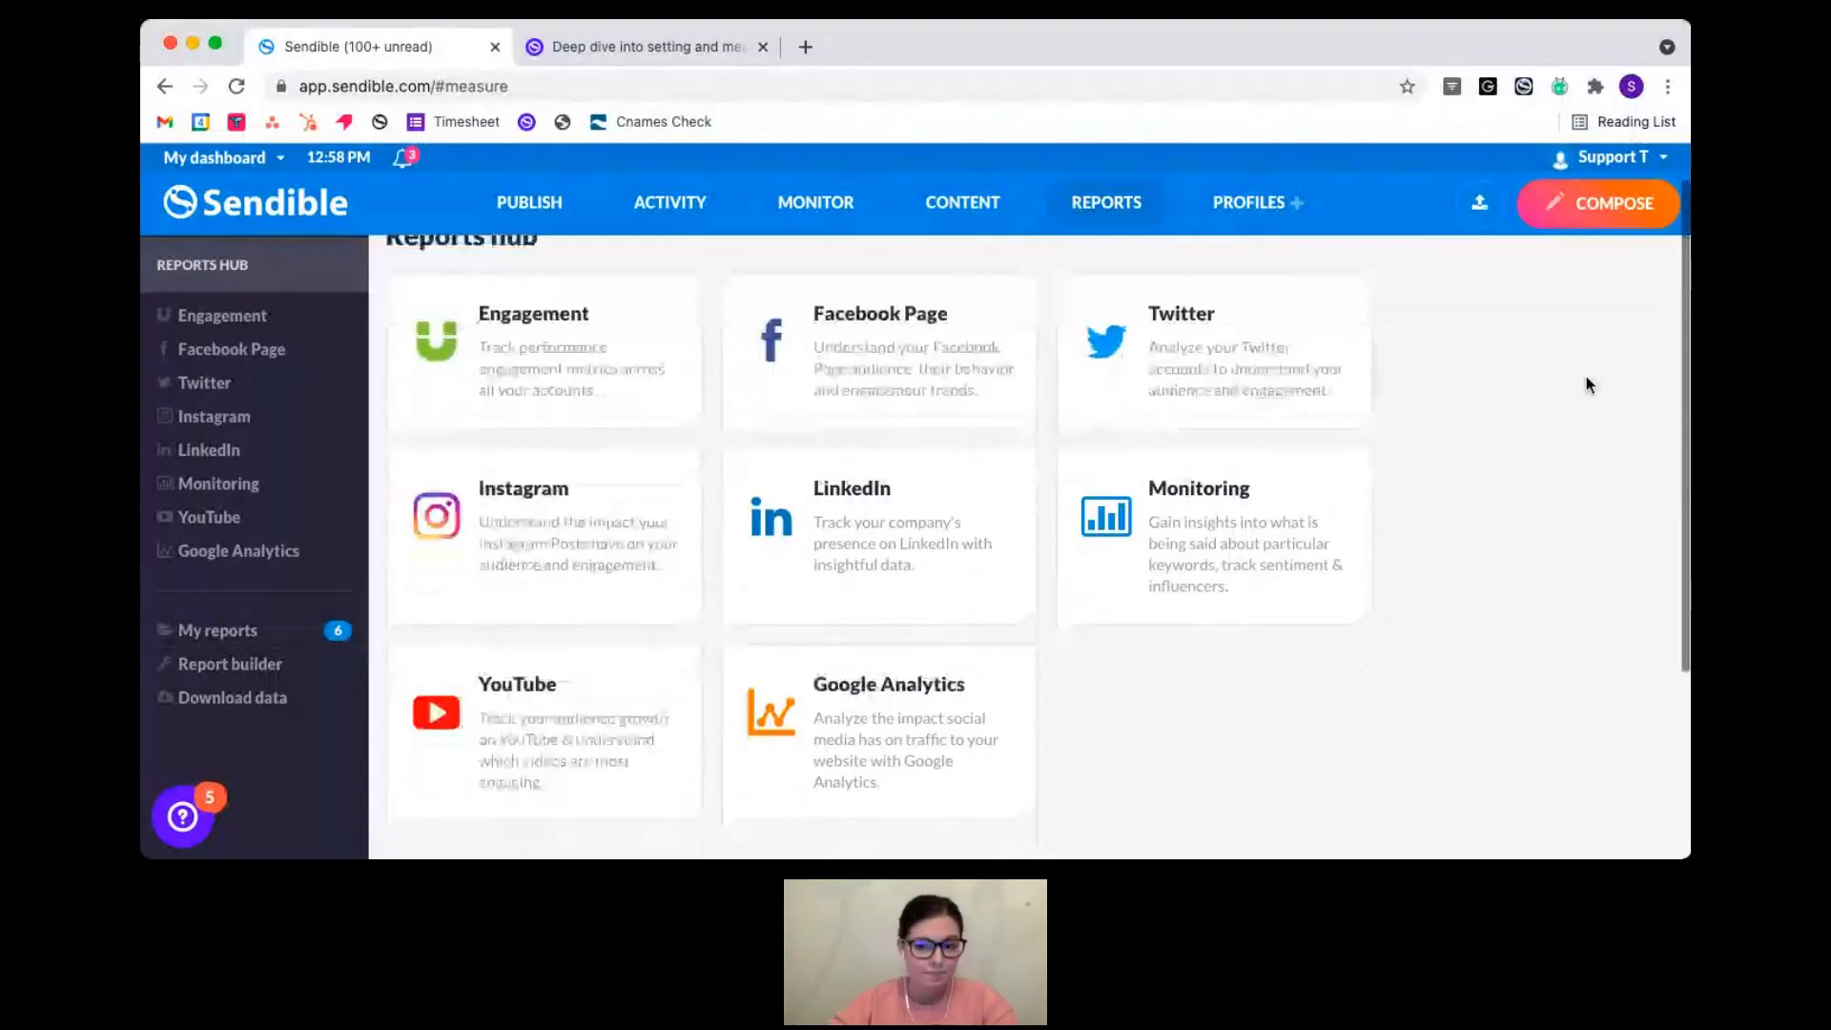
- Scroll the Reports hub to see every report card, from Engagement through Google Analytics
{"action": "scroll", "coordinate": [1587, 385], "scroll_direction": "up", "scroll_amount": 1}
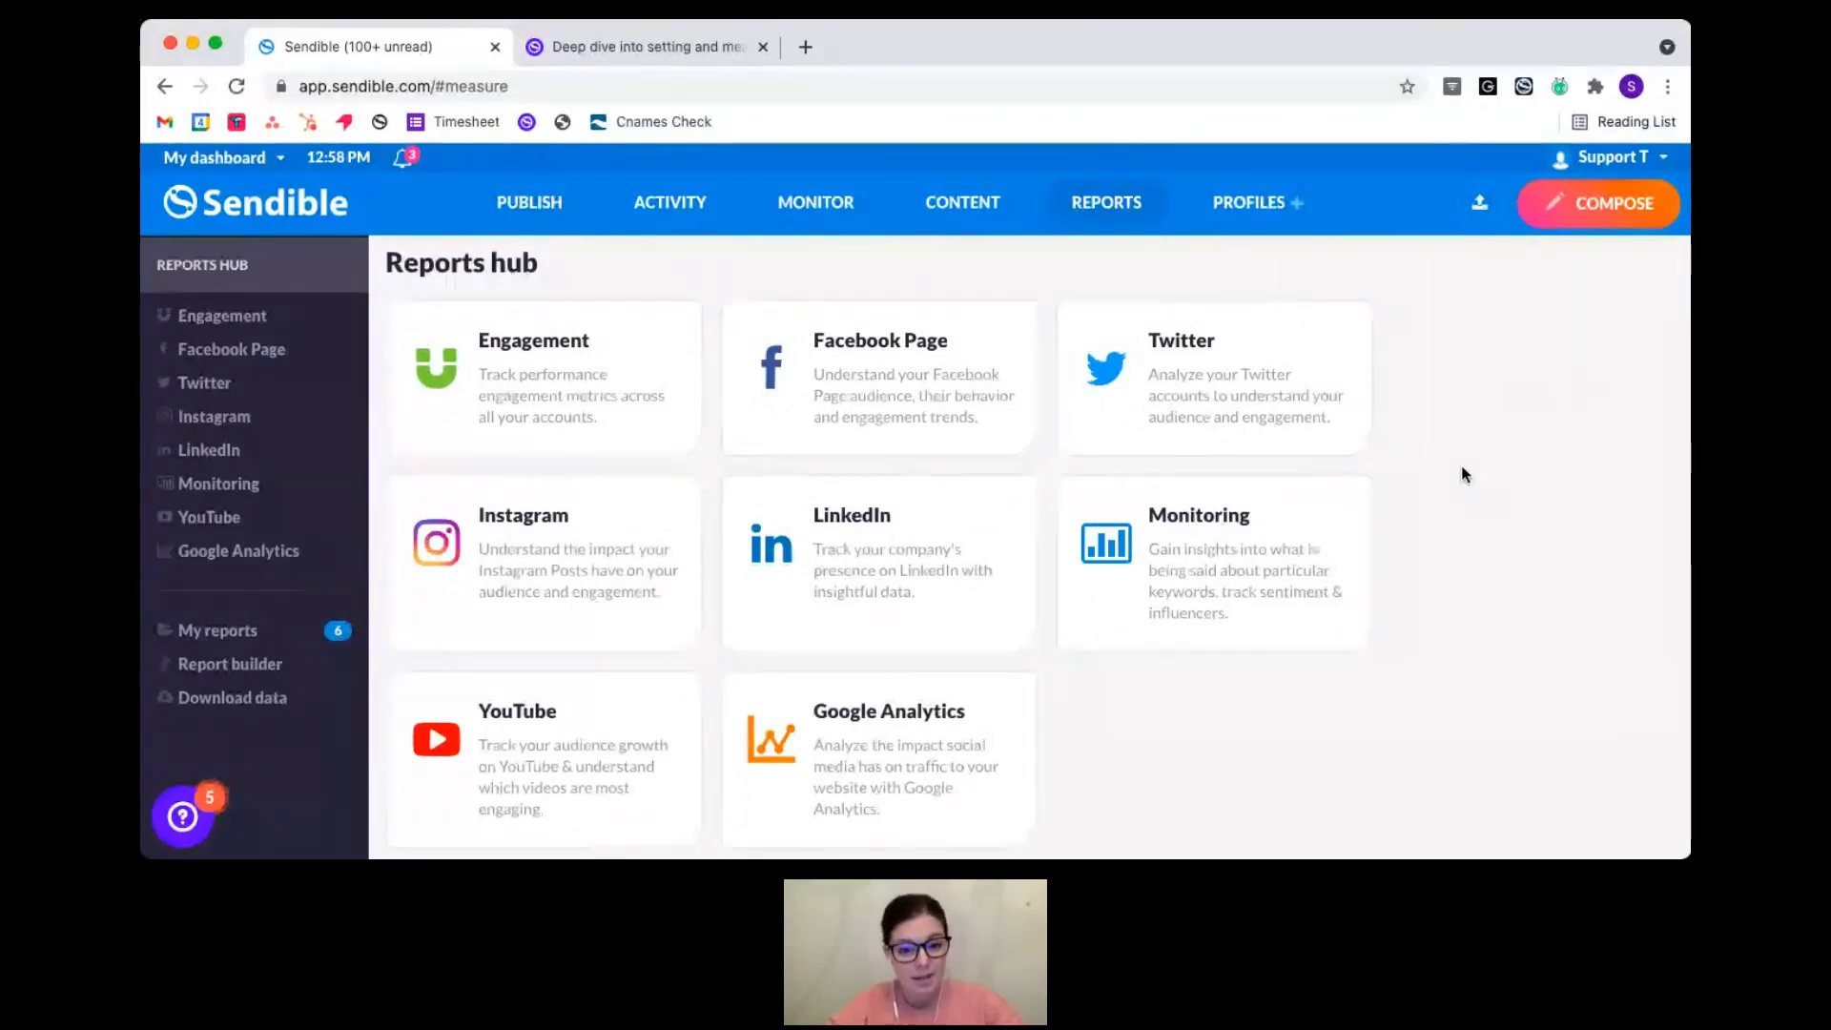
- Open the Facebook Page report for 21 October – 4 November 2021 and check its headline figures
{"action": "left_click", "coordinate": [885, 373]}
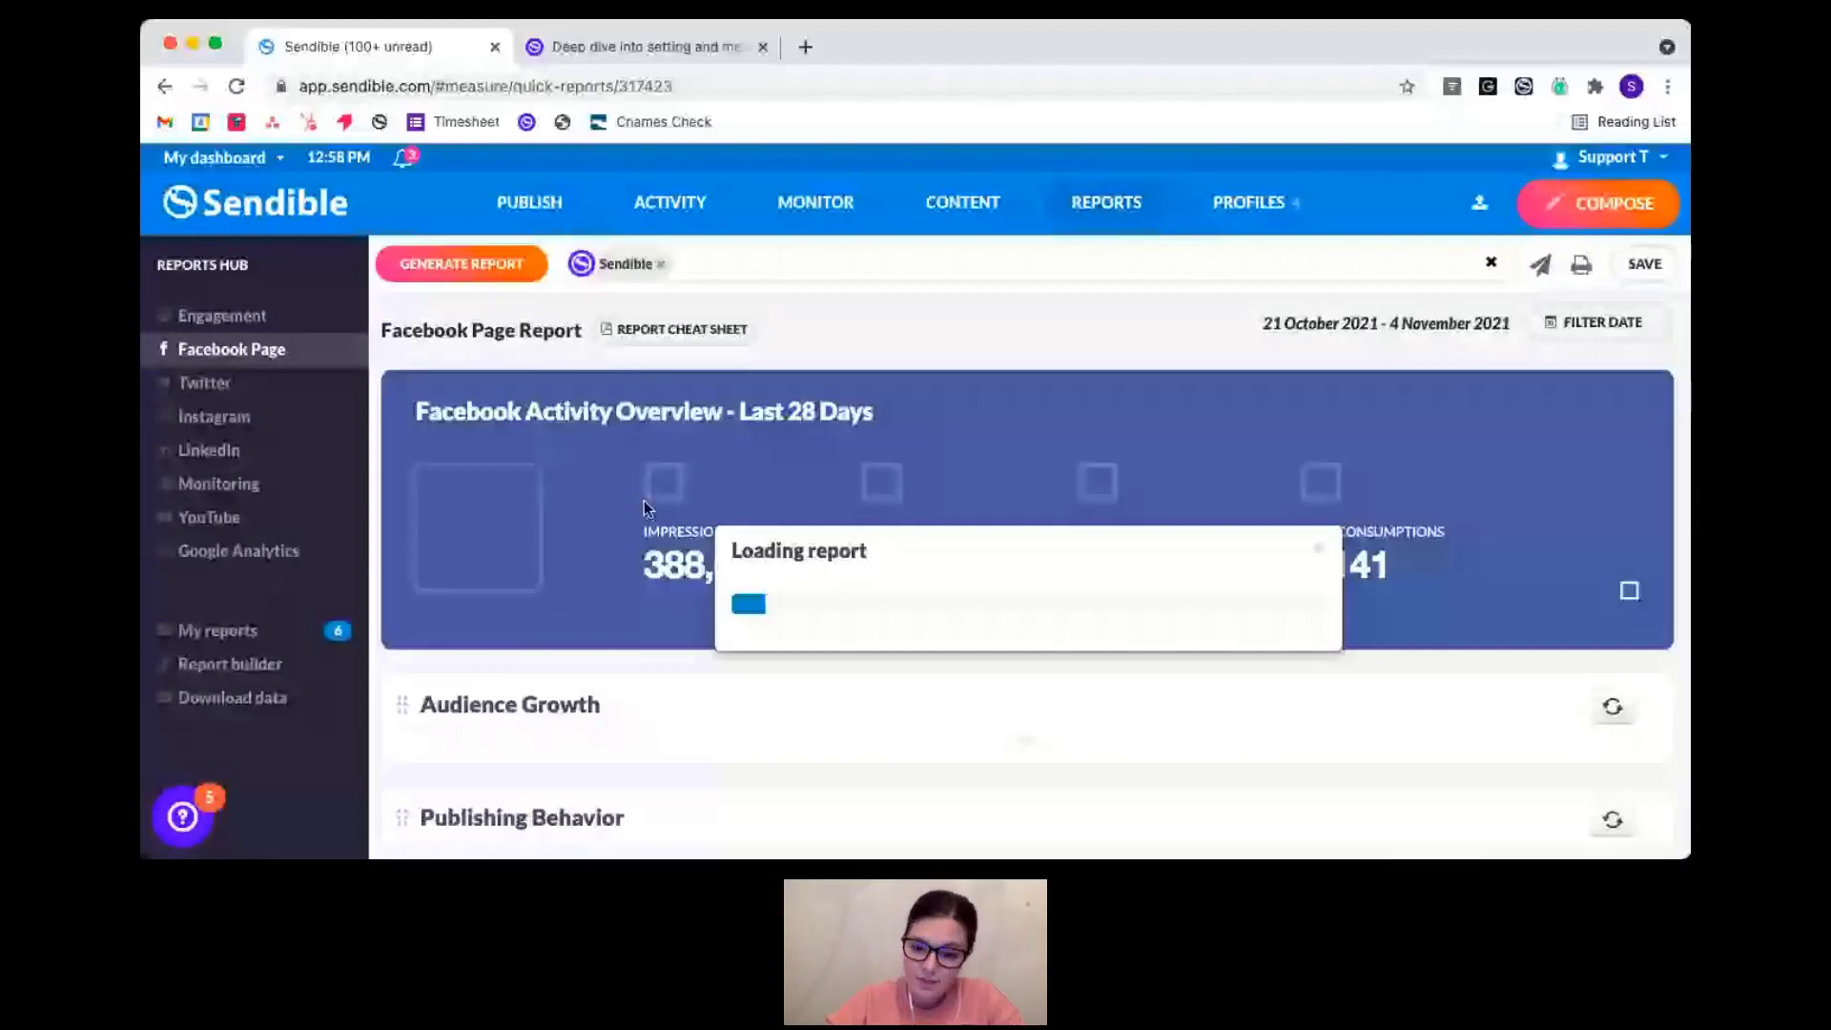
{"action": "scroll", "coordinate": [992, 472], "scroll_direction": "down", "scroll_amount": 1}
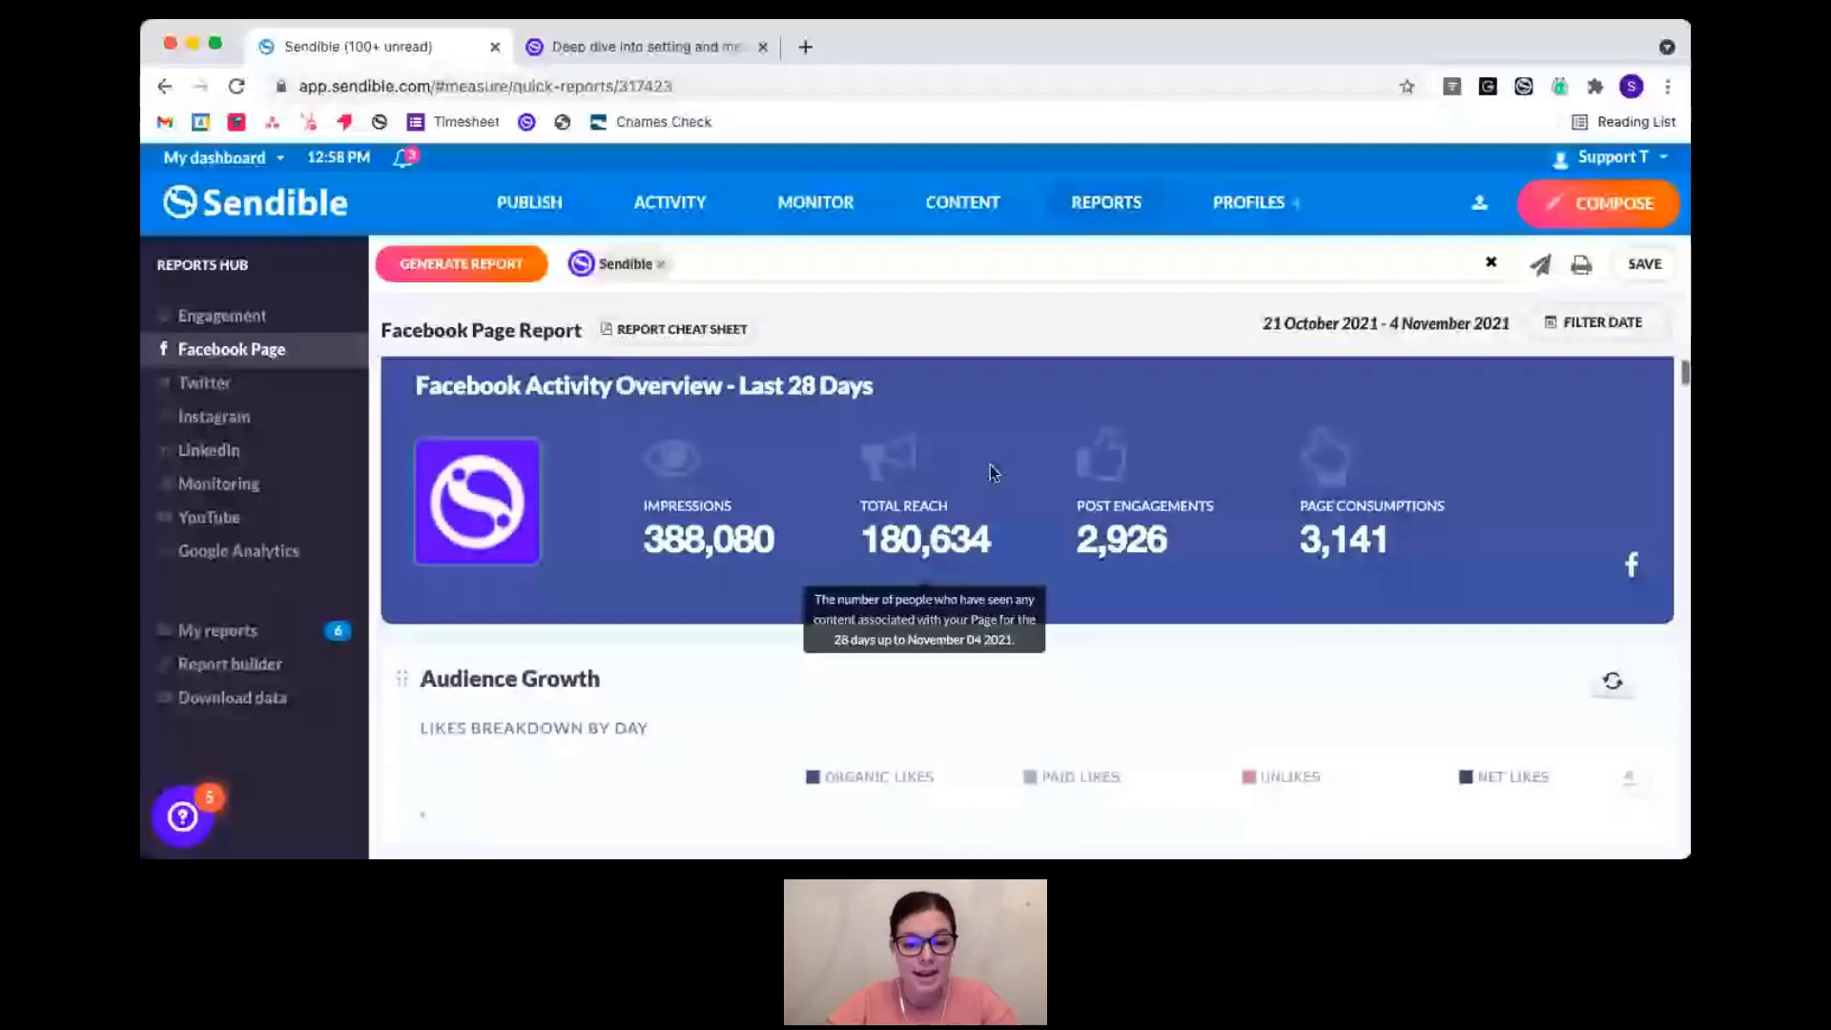
{"action": "scroll", "coordinate": [416, 715], "scroll_direction": "up", "scroll_amount": 1}
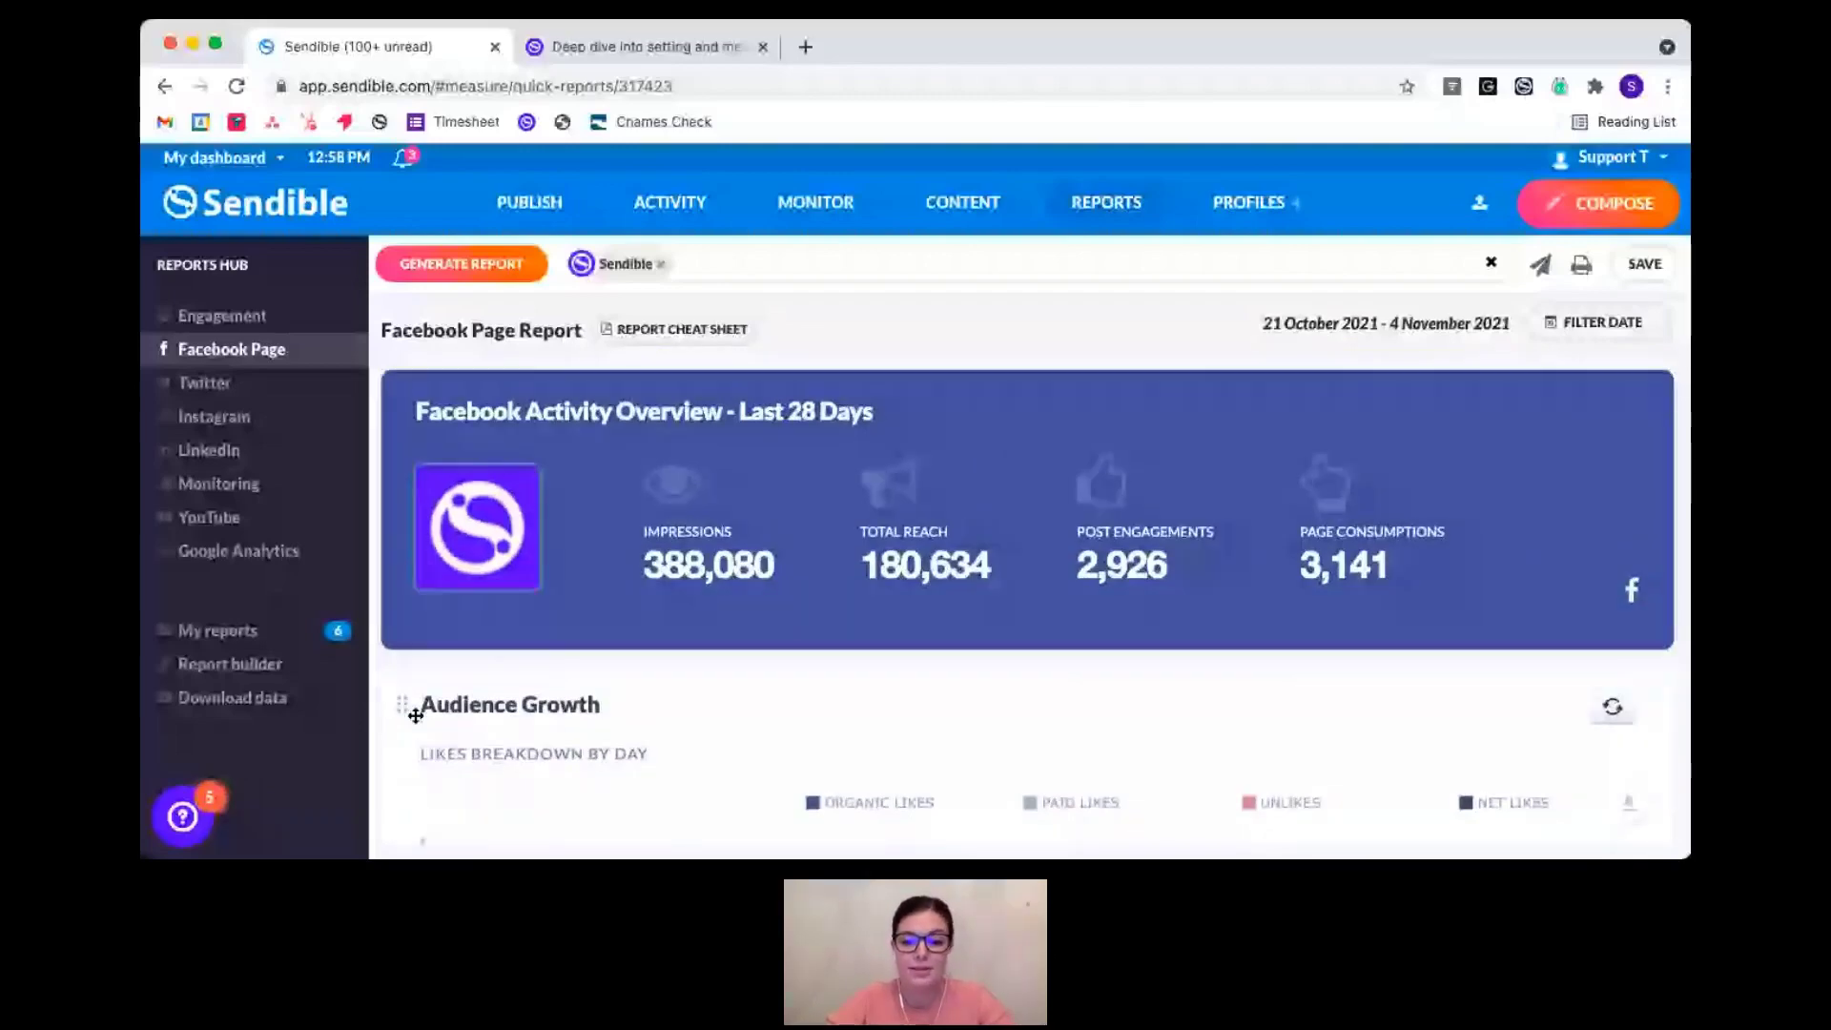
{"action": "scroll", "coordinate": [401, 692], "scroll_direction": "down", "scroll_amount": 3}
{"action": "scroll", "coordinate": [384, 667], "scroll_direction": "up", "scroll_amount": 3}
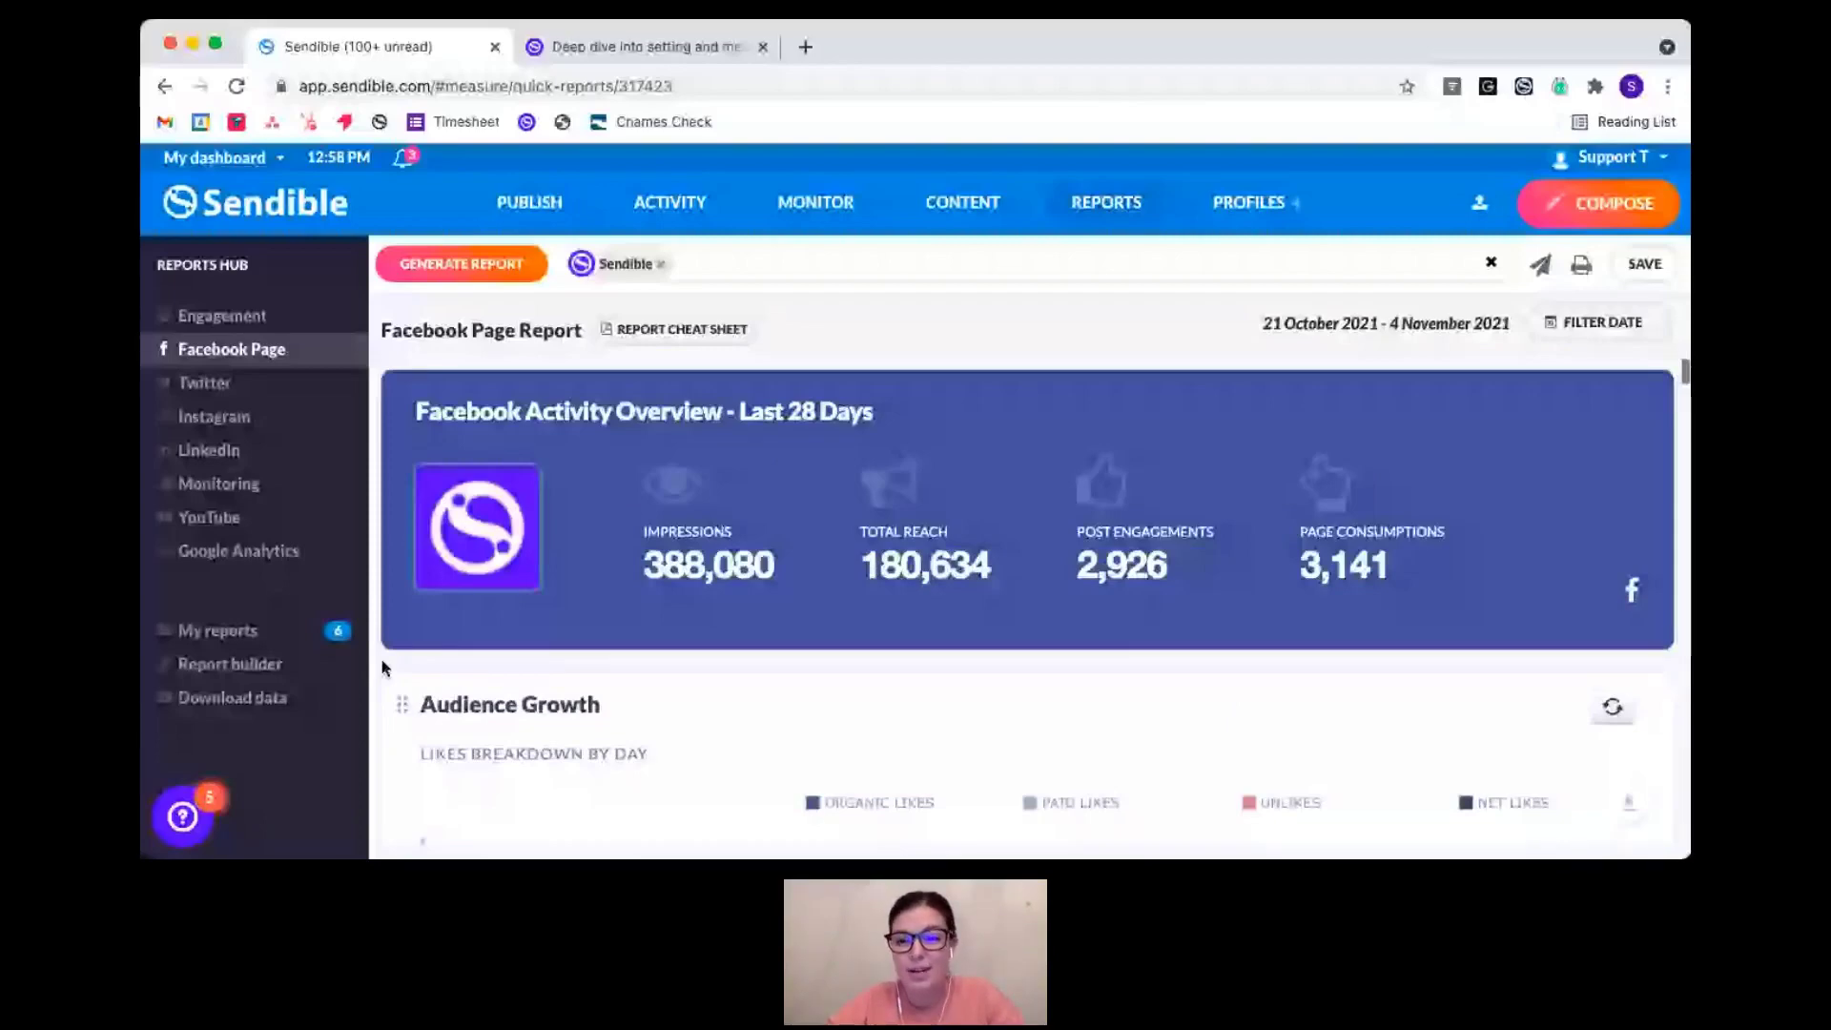
{"action": "scroll", "coordinate": [384, 668], "scroll_direction": "down", "scroll_amount": 1}
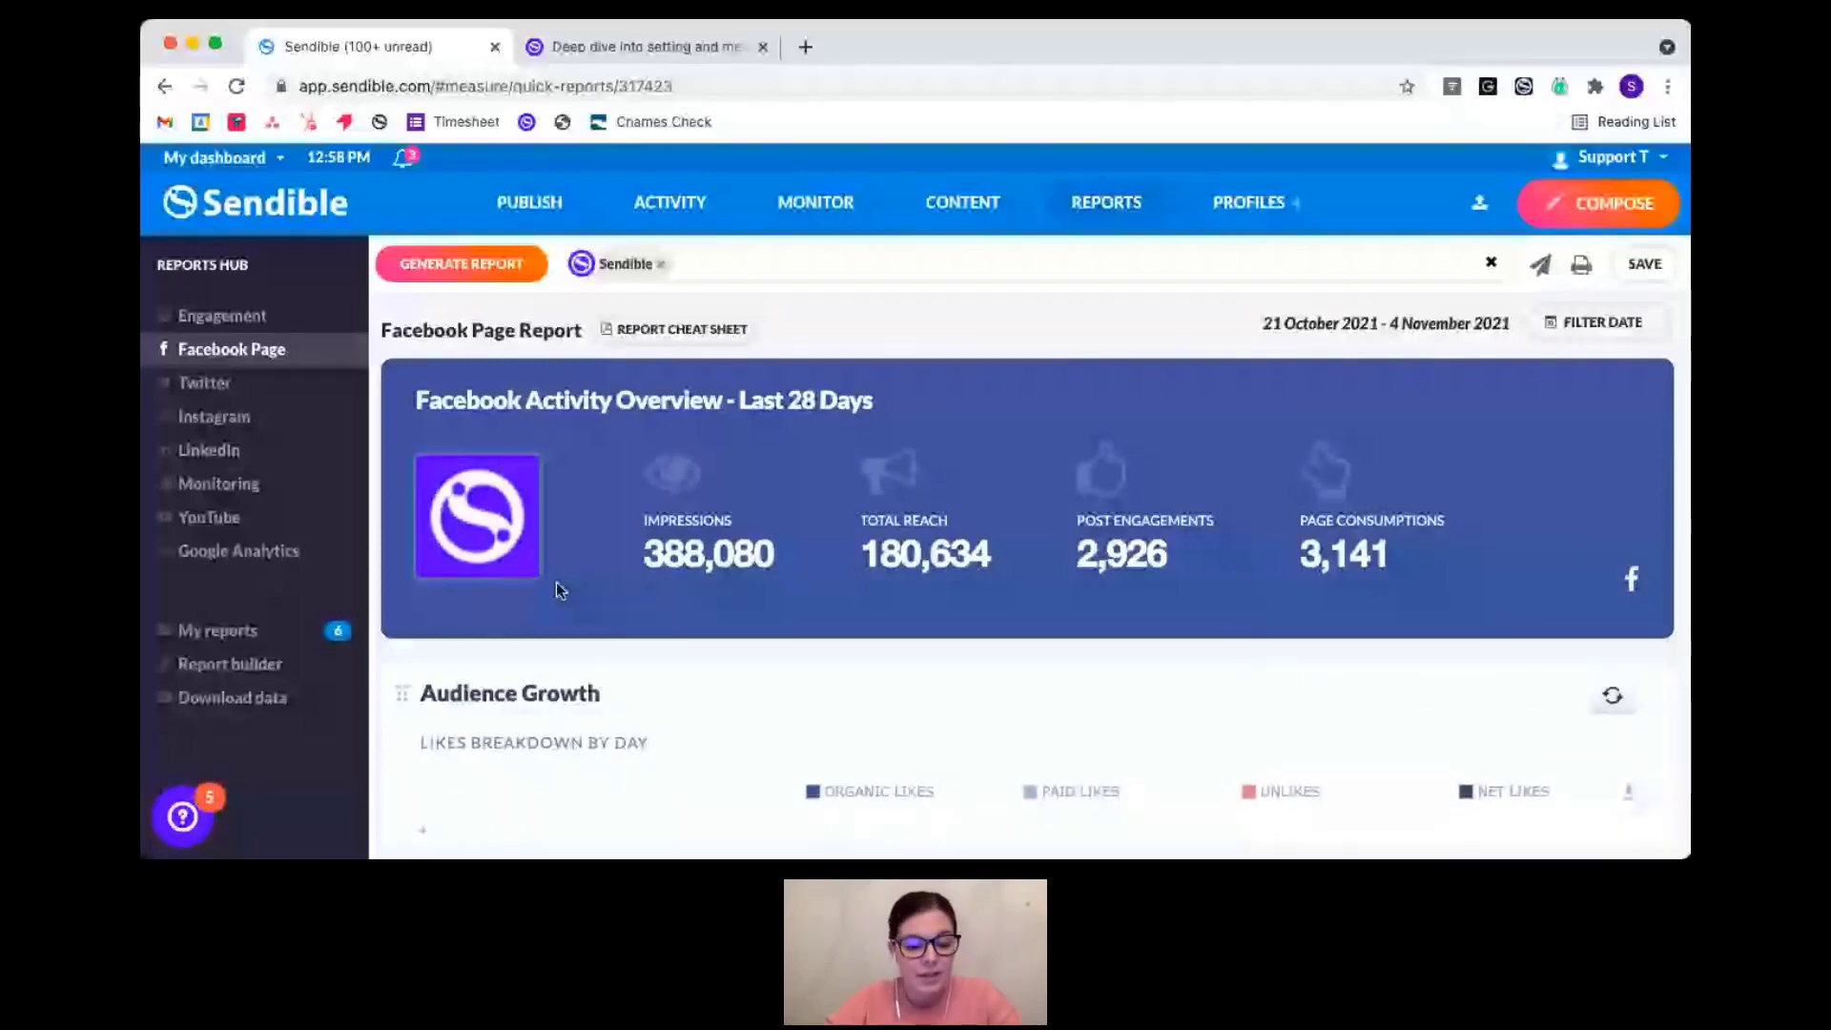
- Scroll down through the Audience Growth and Publishing Behavior charts of the Facebook Page report
{"action": "scroll", "coordinate": [484, 624], "scroll_direction": "down", "scroll_amount": 3}
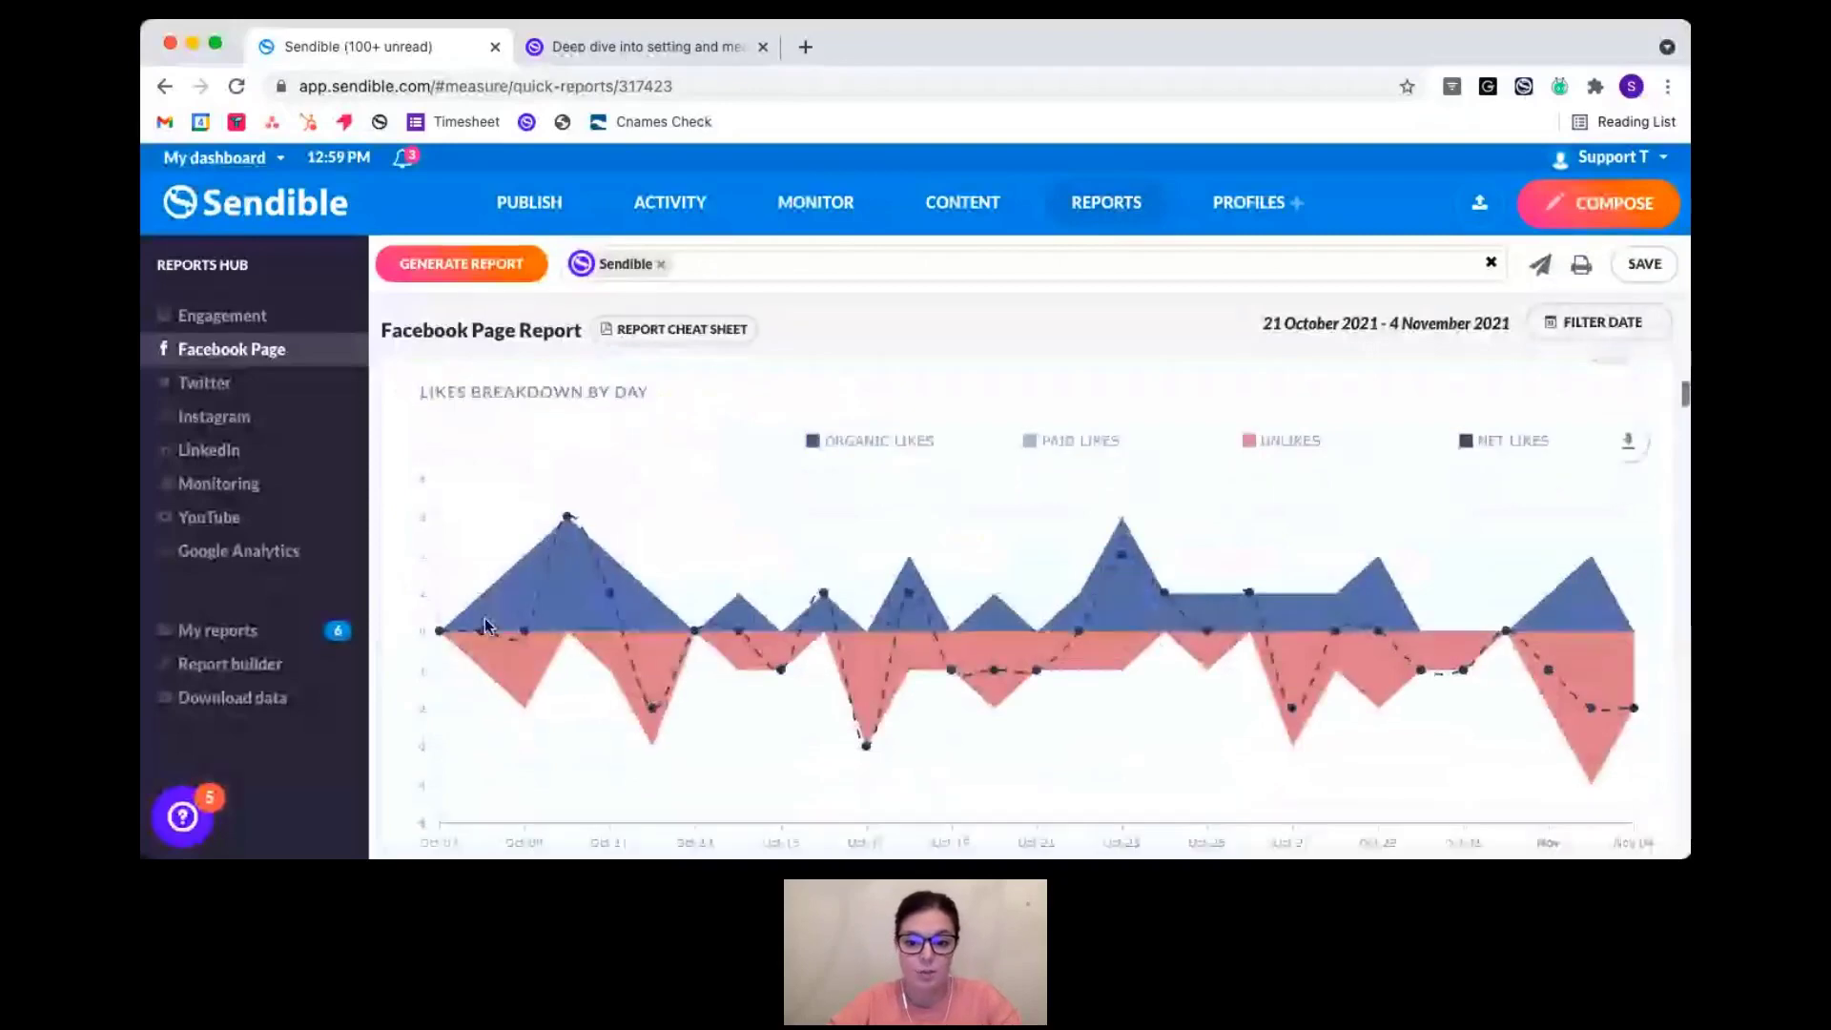
{"action": "scroll", "coordinate": [485, 624], "scroll_direction": "down", "scroll_amount": 3}
{"action": "scroll", "coordinate": [485, 627], "scroll_direction": "down", "scroll_amount": 5}
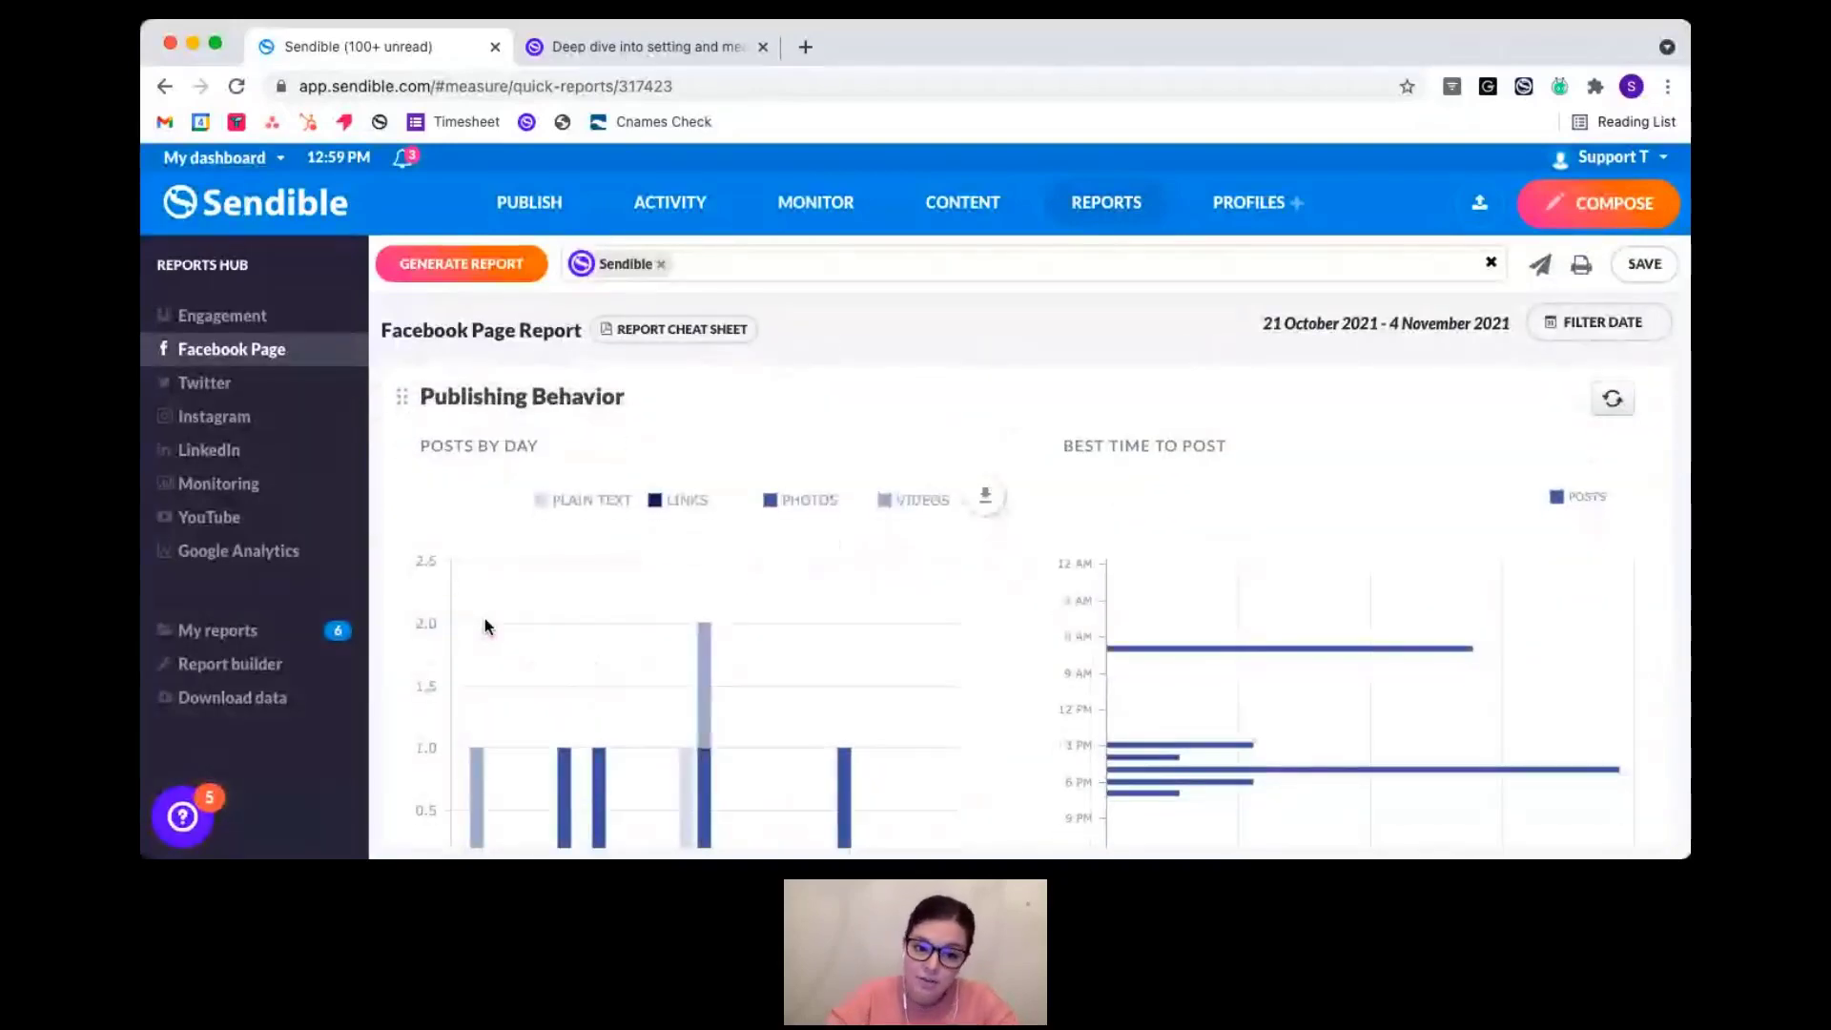
{"action": "scroll", "coordinate": [491, 639], "scroll_direction": "down", "scroll_amount": 1}
{"action": "scroll", "coordinate": [498, 649], "scroll_direction": "down", "scroll_amount": 1}
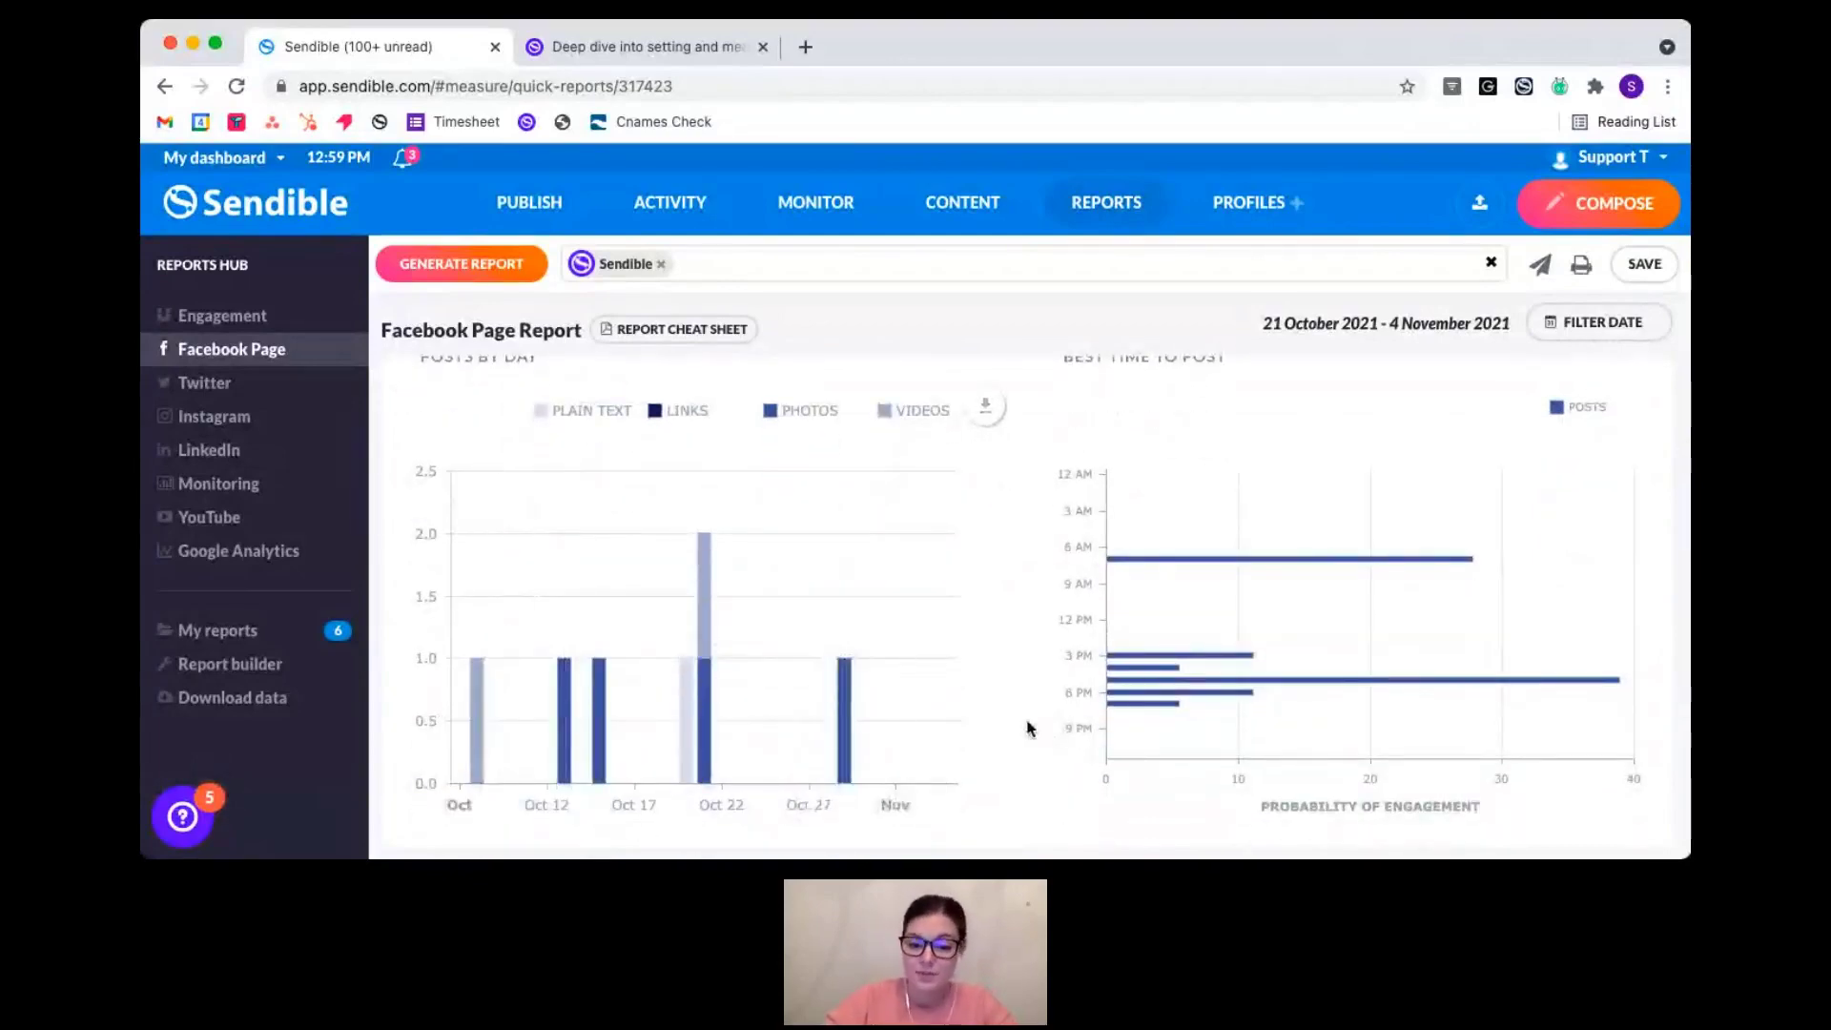
{"action": "scroll", "coordinate": [1032, 730], "scroll_direction": "down", "scroll_amount": 1}
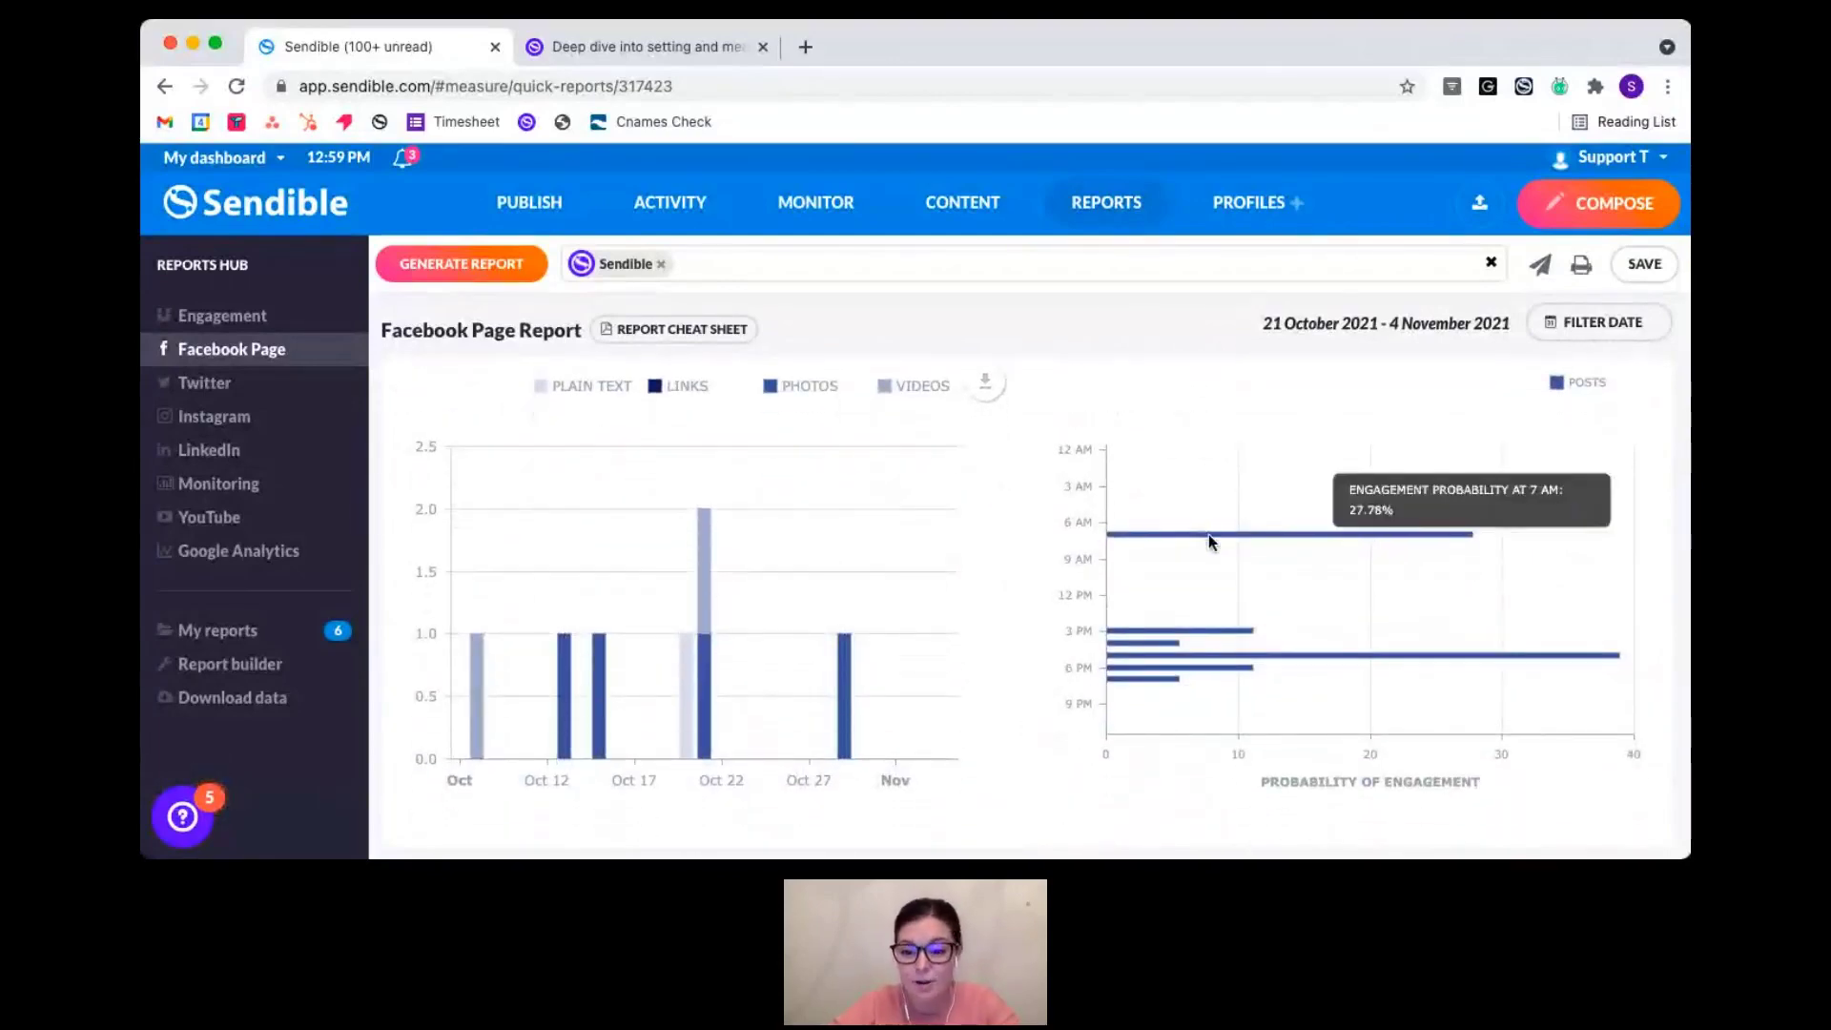
{"action": "mouse_move", "coordinate": [1197, 668]}
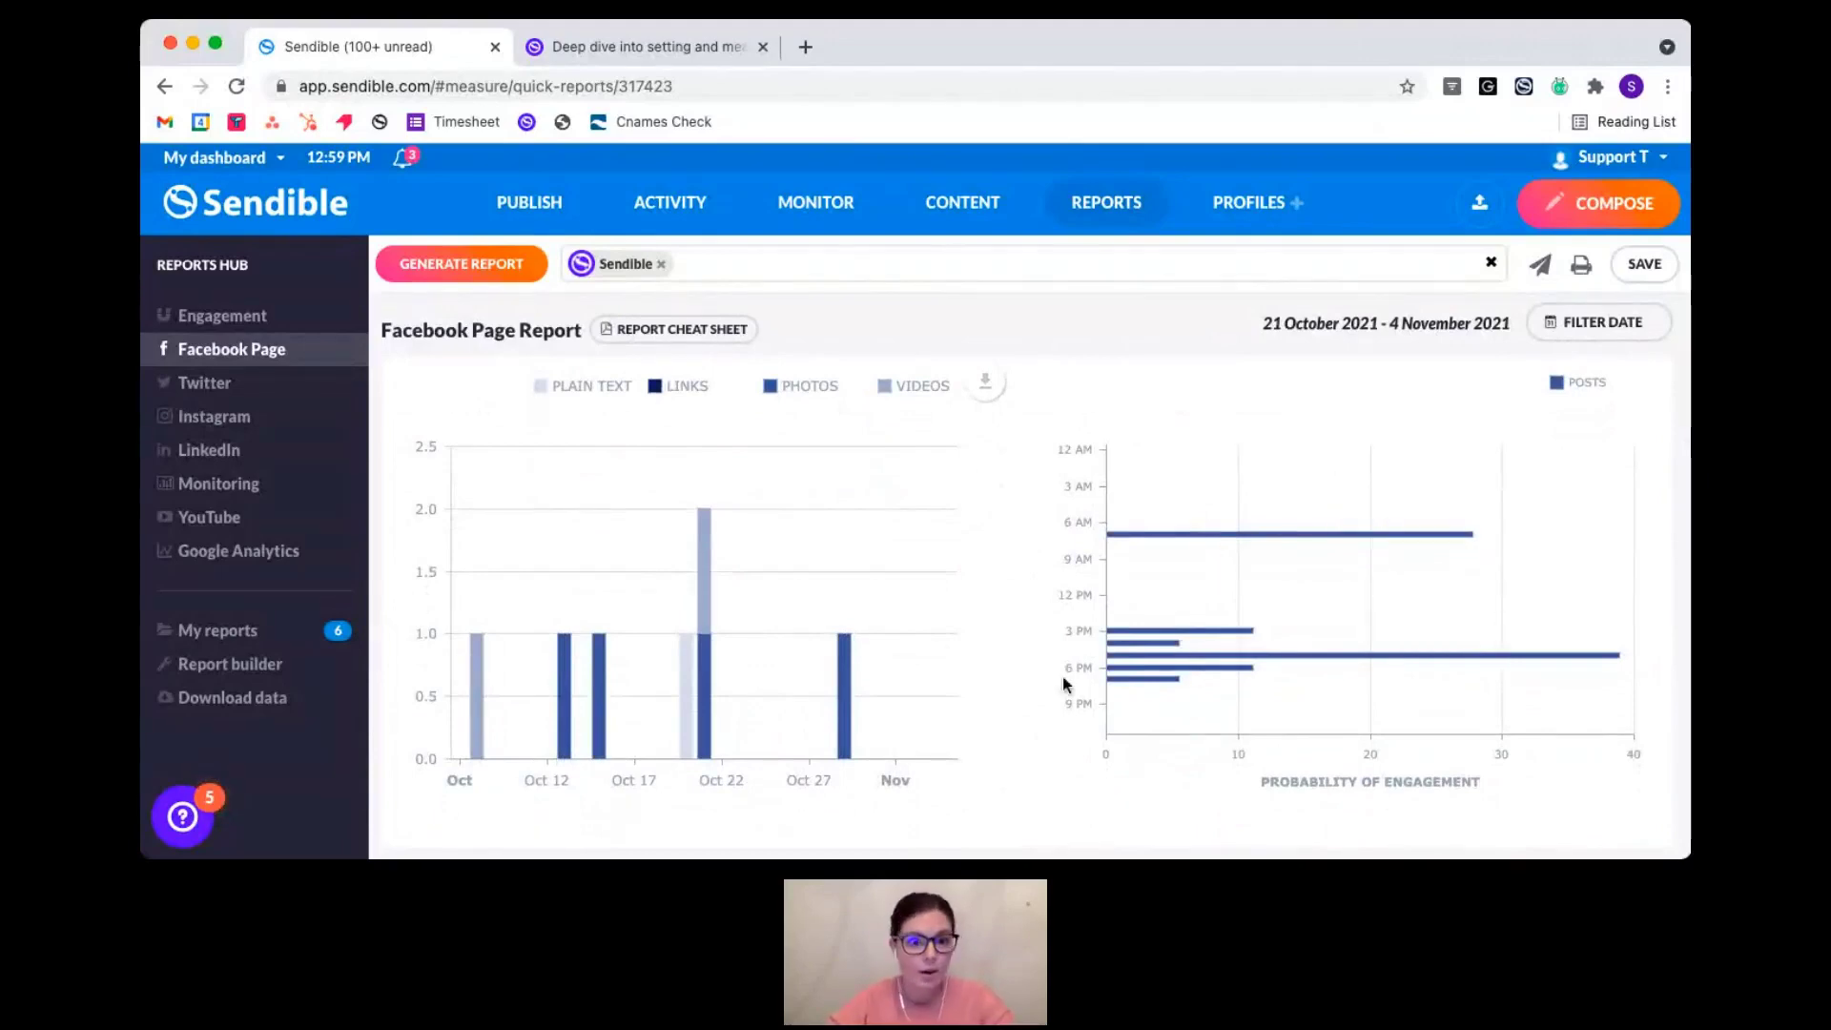
{"action": "mouse_move", "coordinate": [1138, 660]}
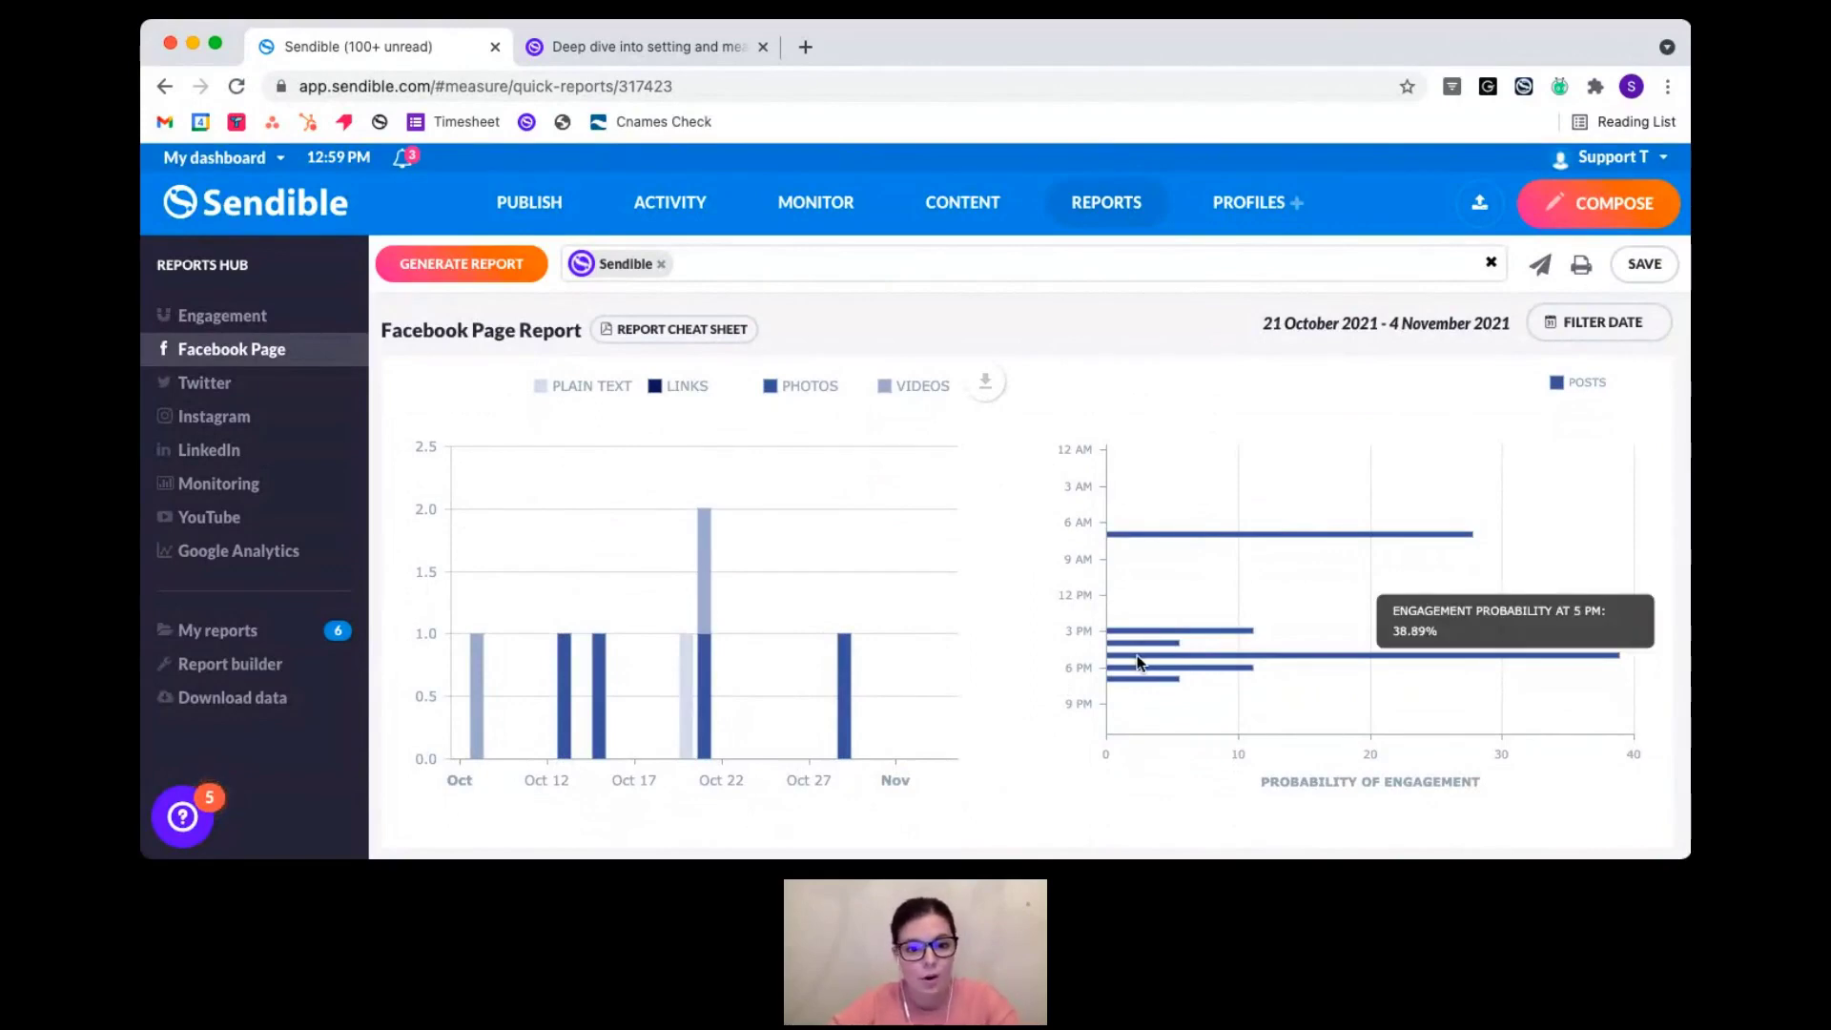
{"action": "scroll", "coordinate": [1076, 660], "scroll_direction": "down", "scroll_amount": 5}
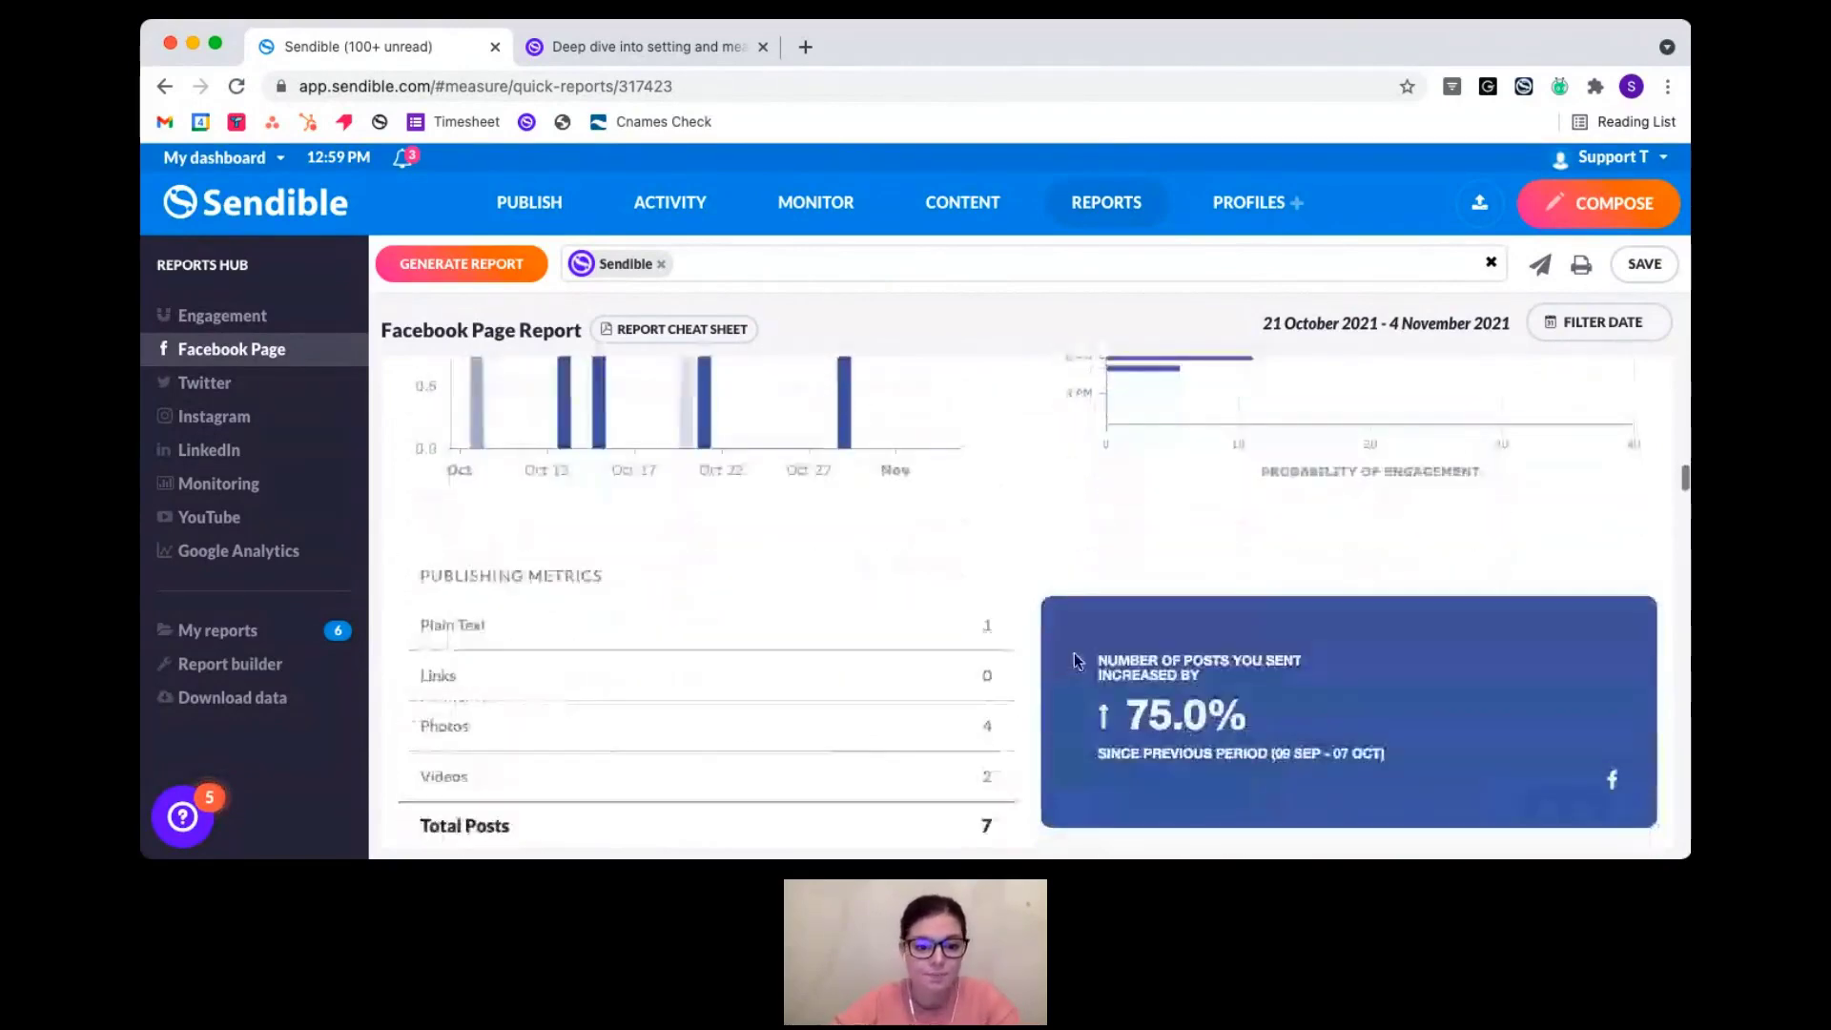
{"action": "scroll", "coordinate": [1076, 660], "scroll_direction": "down", "scroll_amount": 3}
{"action": "scroll", "coordinate": [1076, 660], "scroll_direction": "down", "scroll_amount": 2}
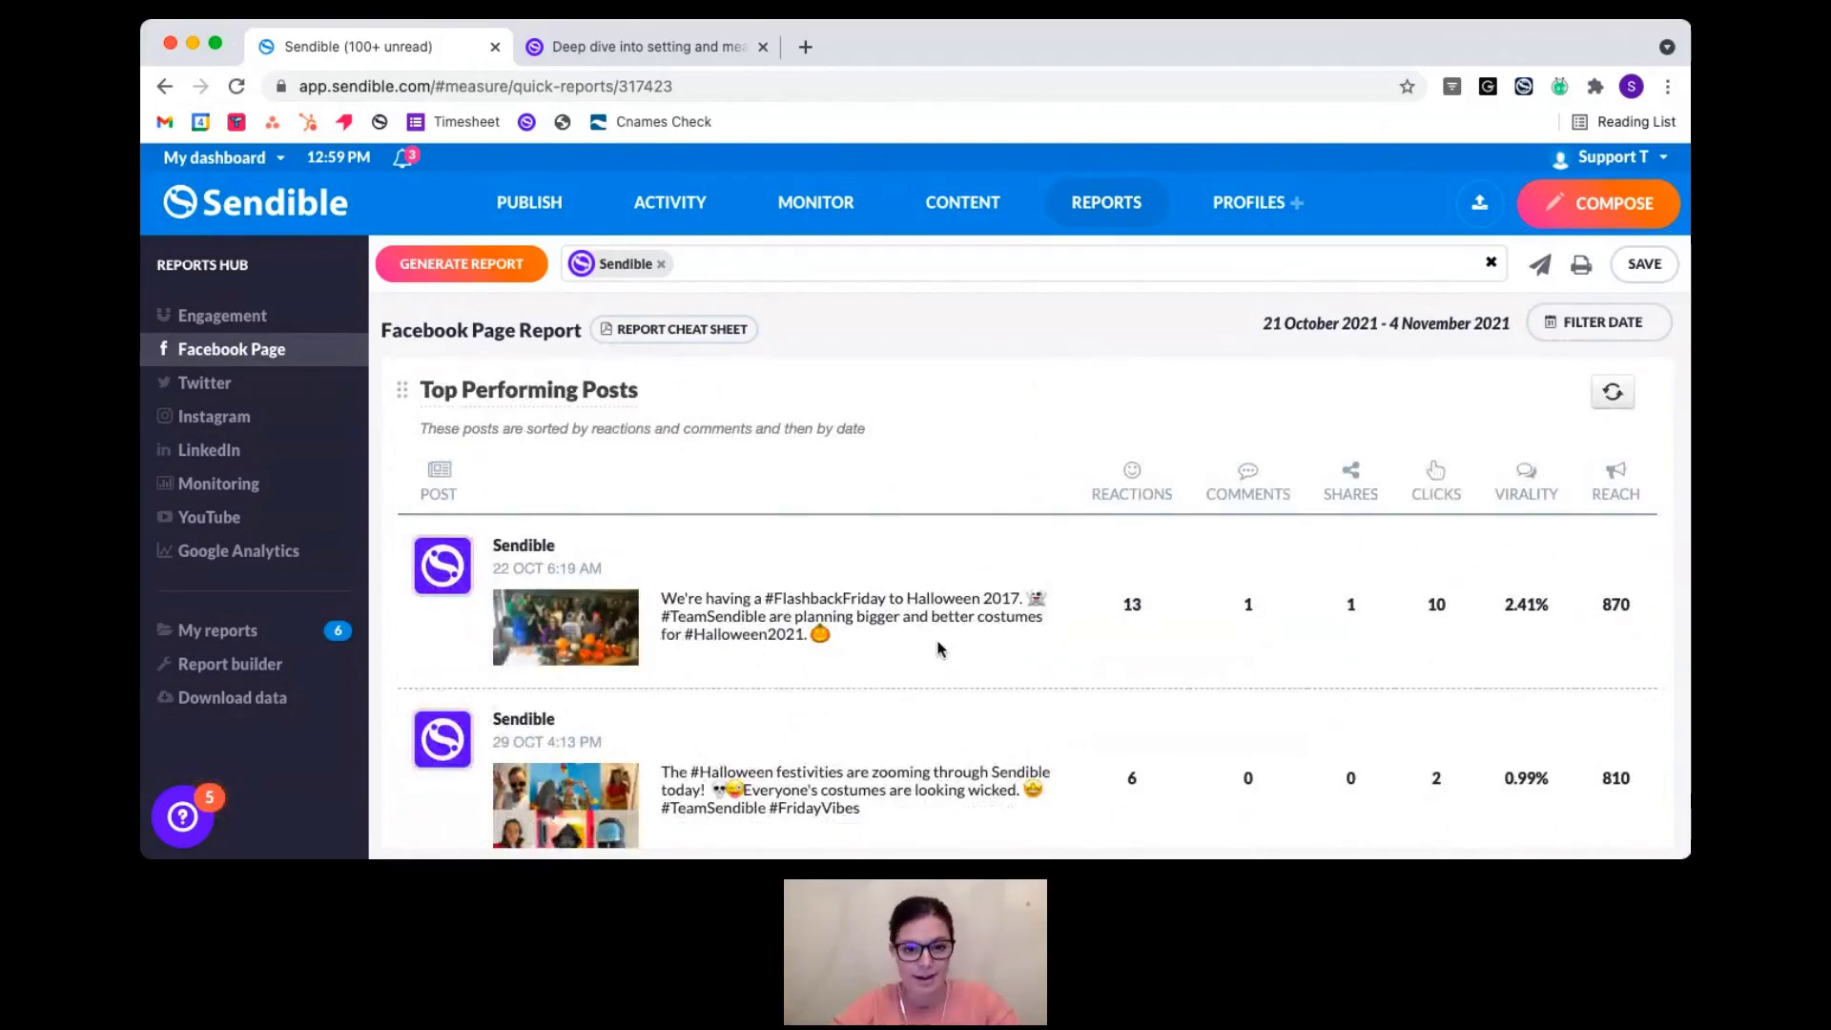
{"action": "scroll", "coordinate": [939, 649], "scroll_direction": "down", "scroll_amount": 1}
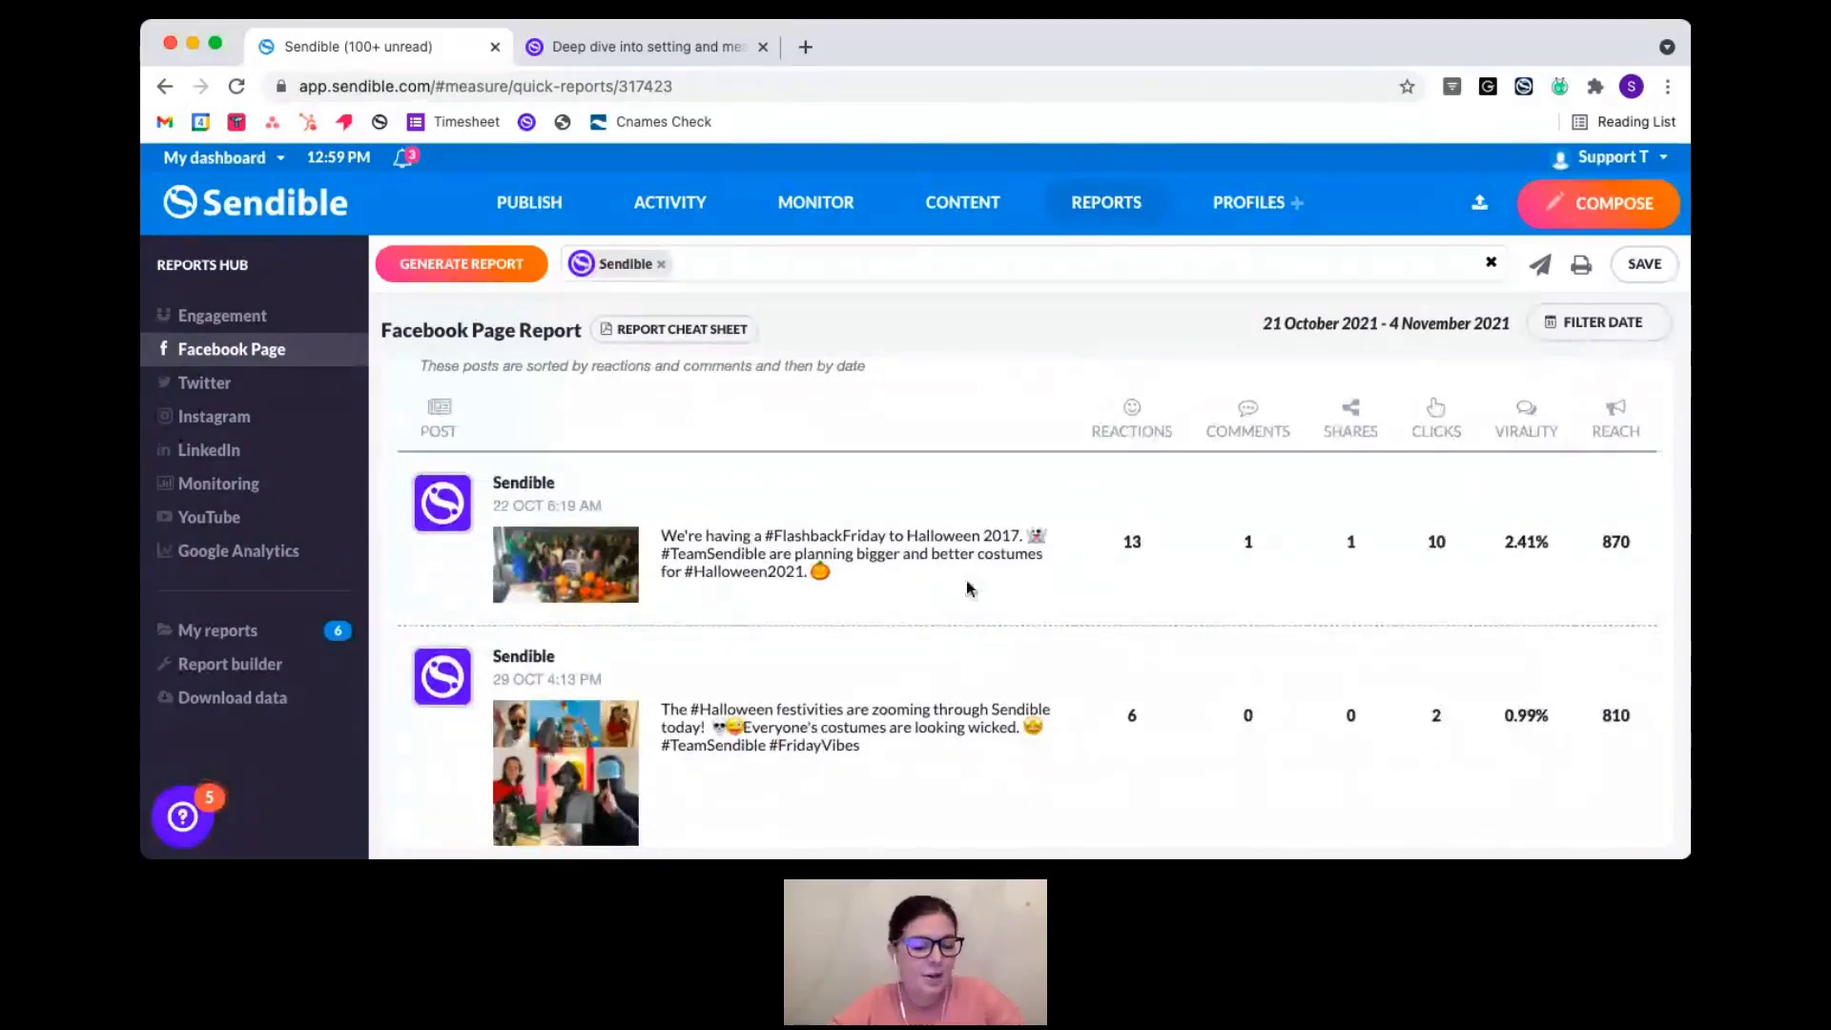
{"action": "scroll", "coordinate": [970, 588], "scroll_direction": "down", "scroll_amount": 15}
{"action": "scroll", "coordinate": [967, 586], "scroll_direction": "up", "scroll_amount": 15}
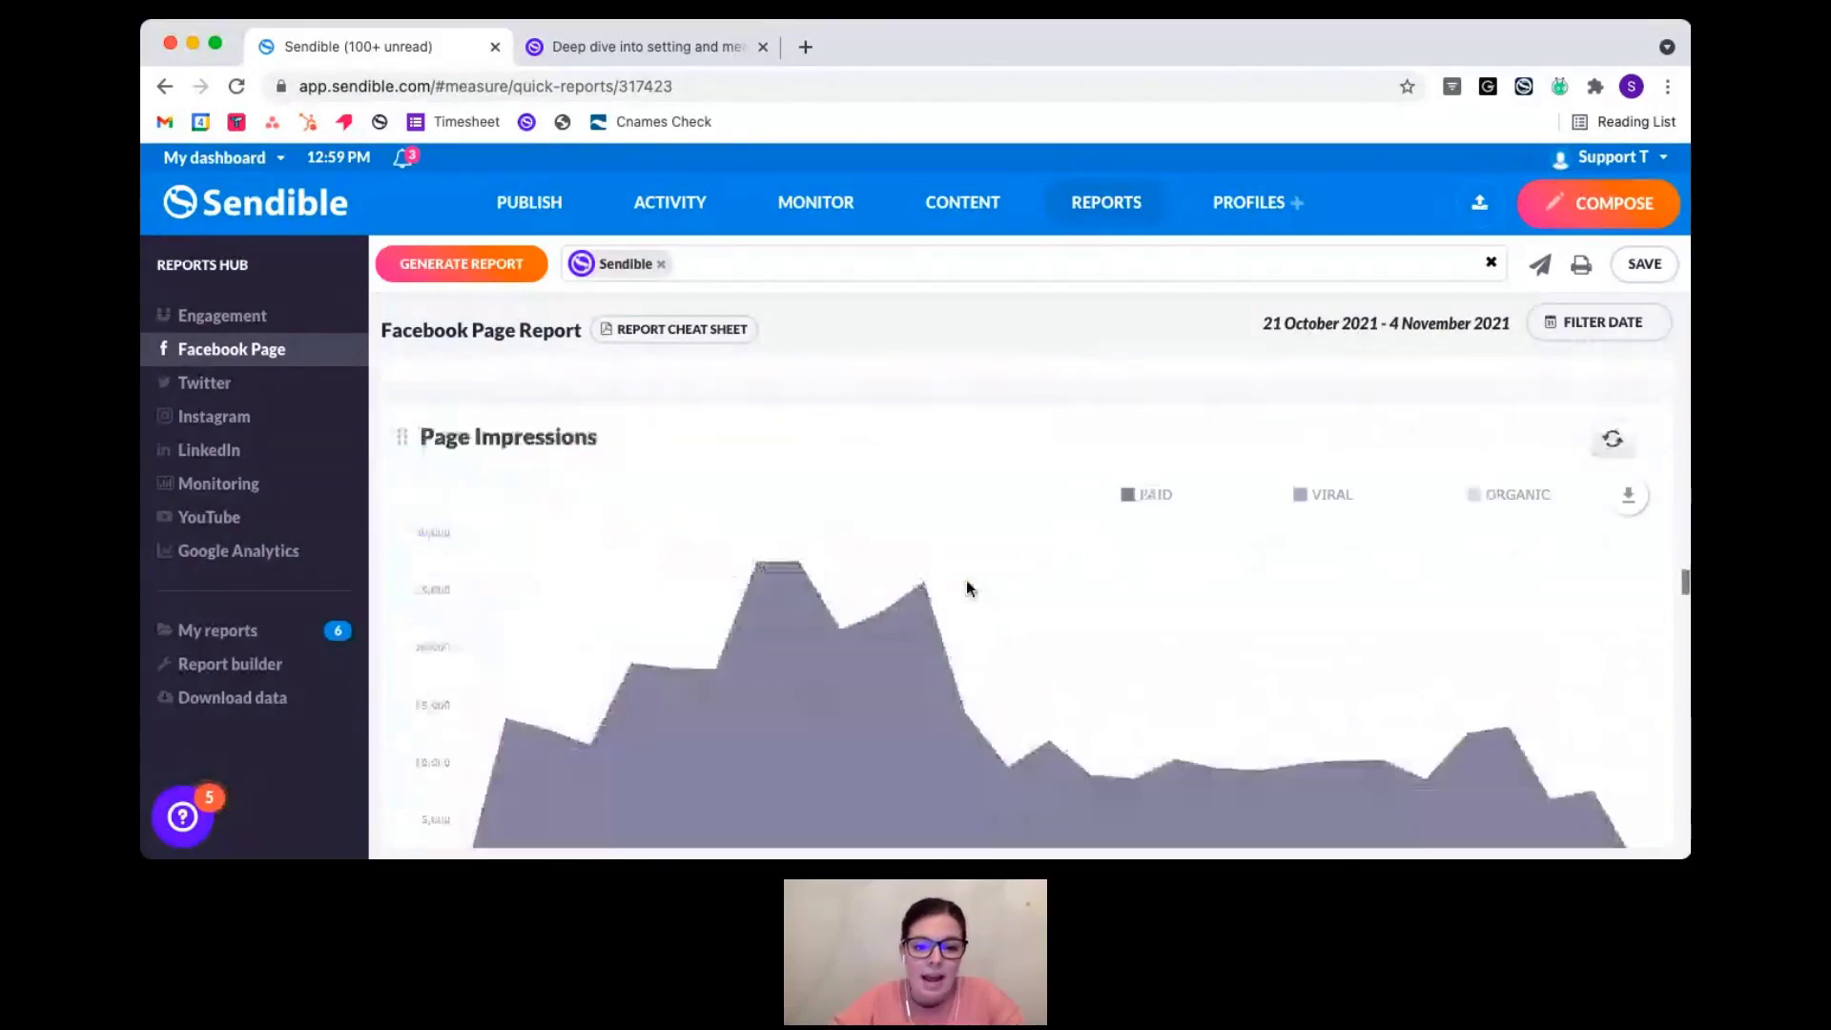
{"action": "scroll", "coordinate": [966, 580], "scroll_direction": "down", "scroll_amount": 5}
{"action": "scroll", "coordinate": [968, 584], "scroll_direction": "down", "scroll_amount": 5}
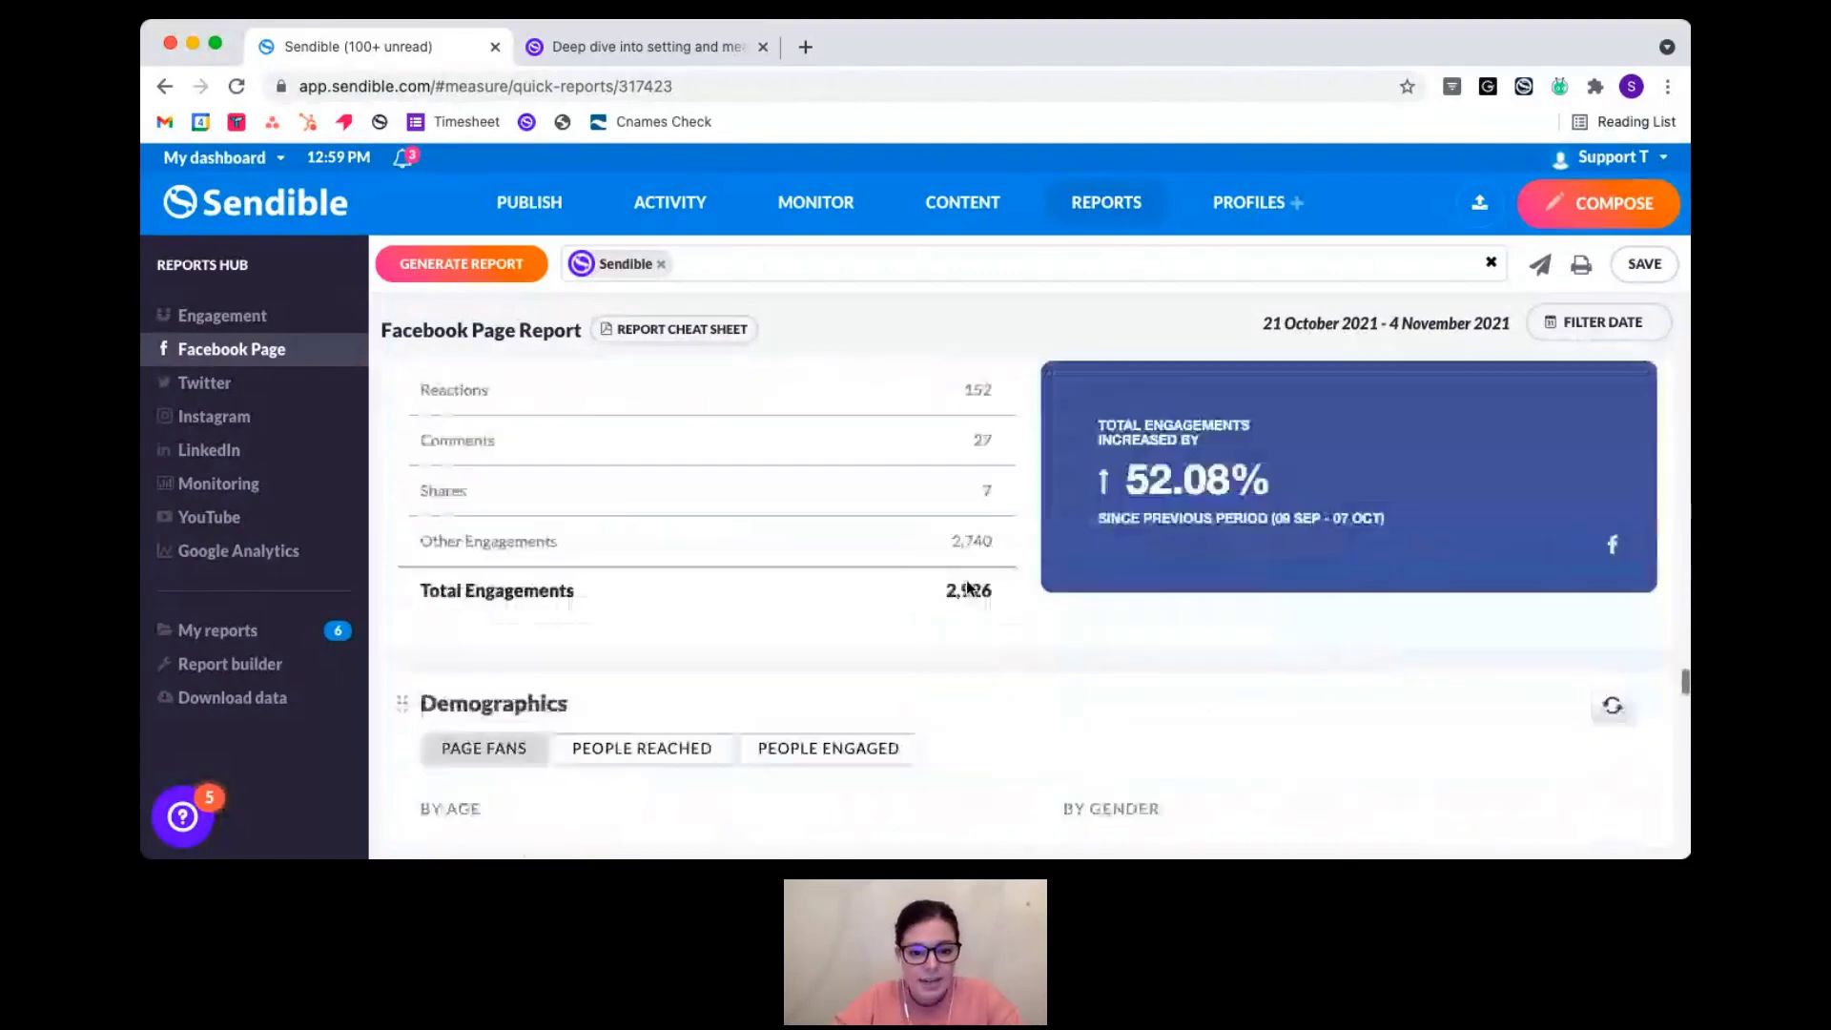
{"action": "scroll", "coordinate": [968, 584], "scroll_direction": "down", "scroll_amount": 3}
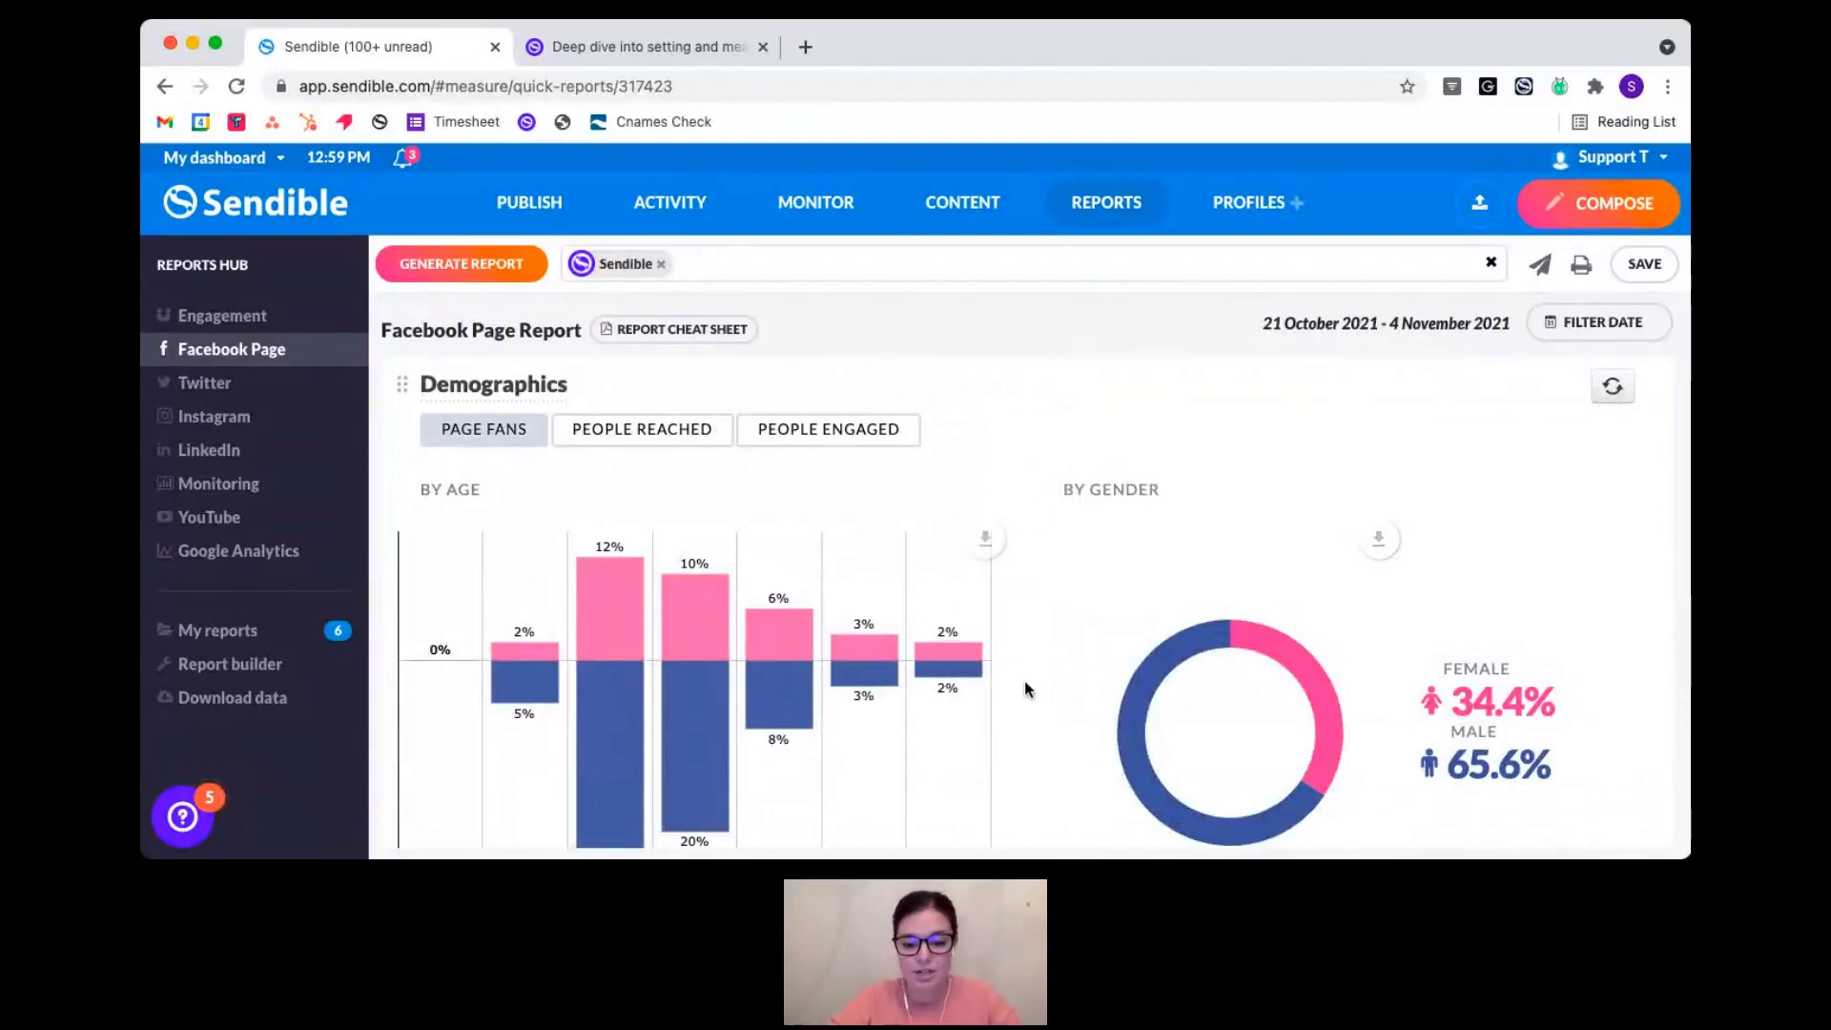
{"action": "scroll", "coordinate": [1026, 686], "scroll_direction": "down", "scroll_amount": 1}
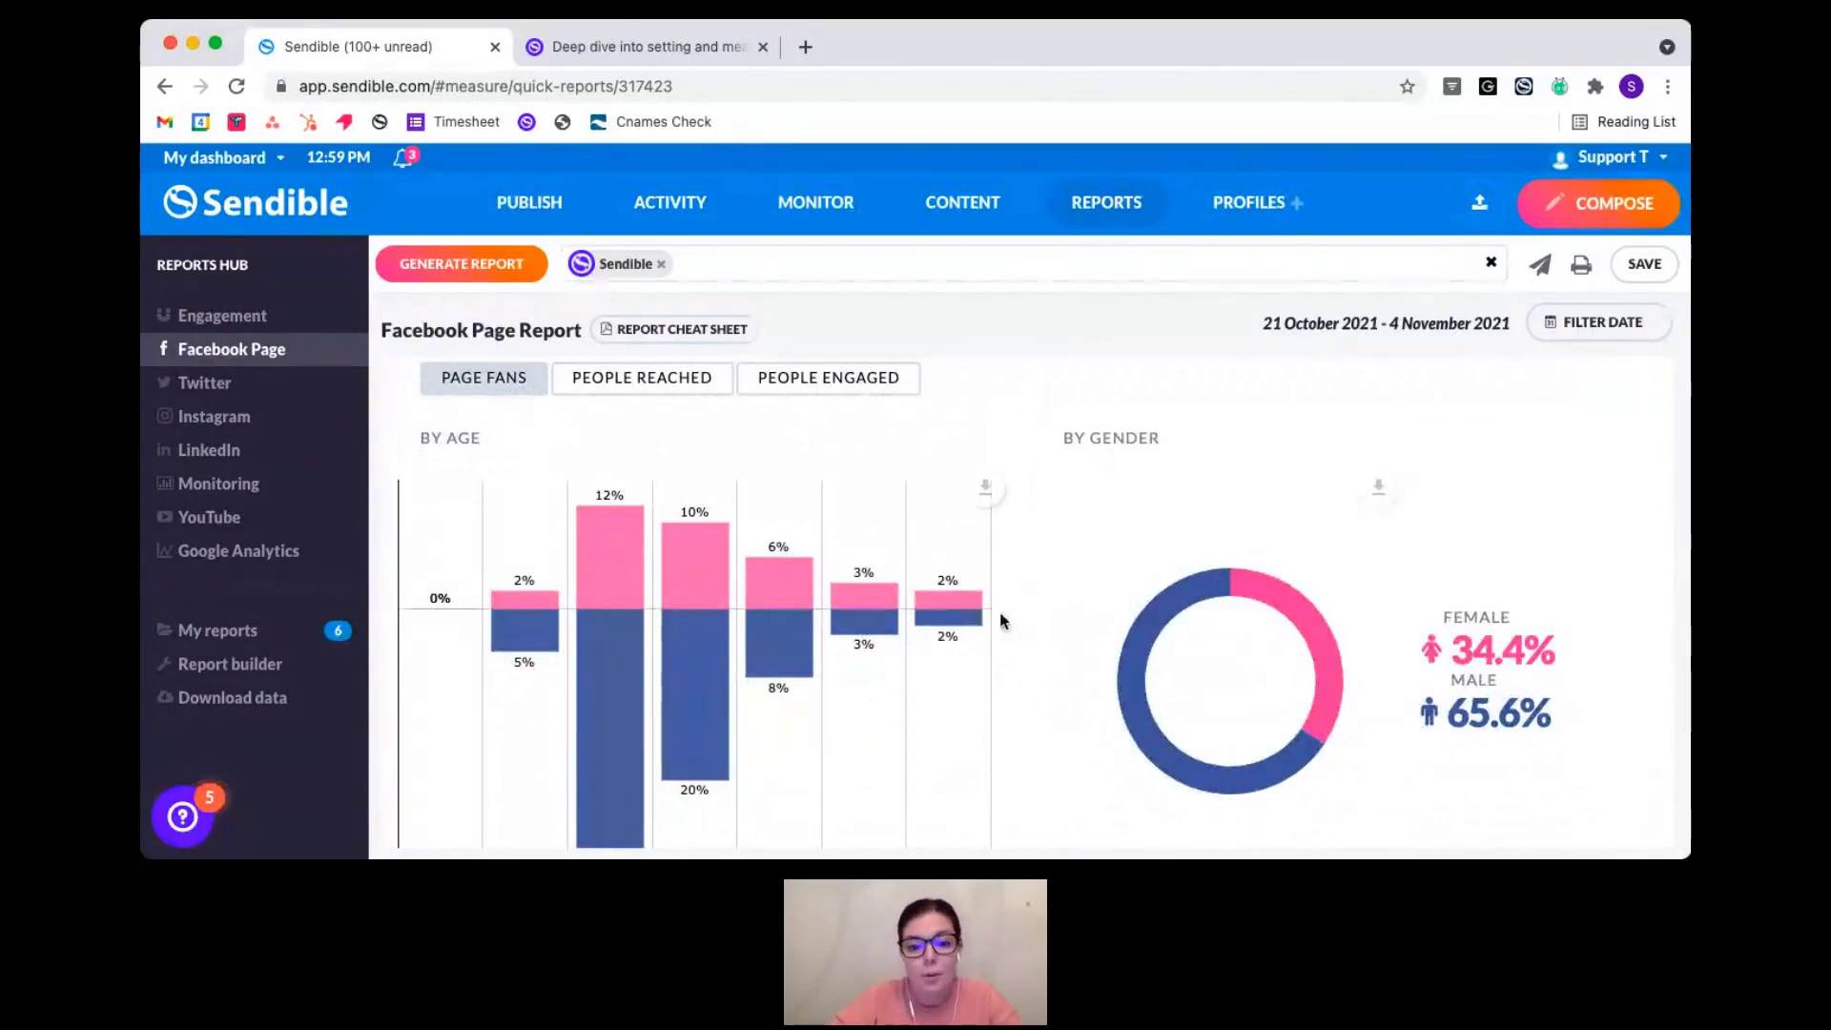
{"action": "scroll", "coordinate": [1006, 599], "scroll_direction": "down", "scroll_amount": 5}
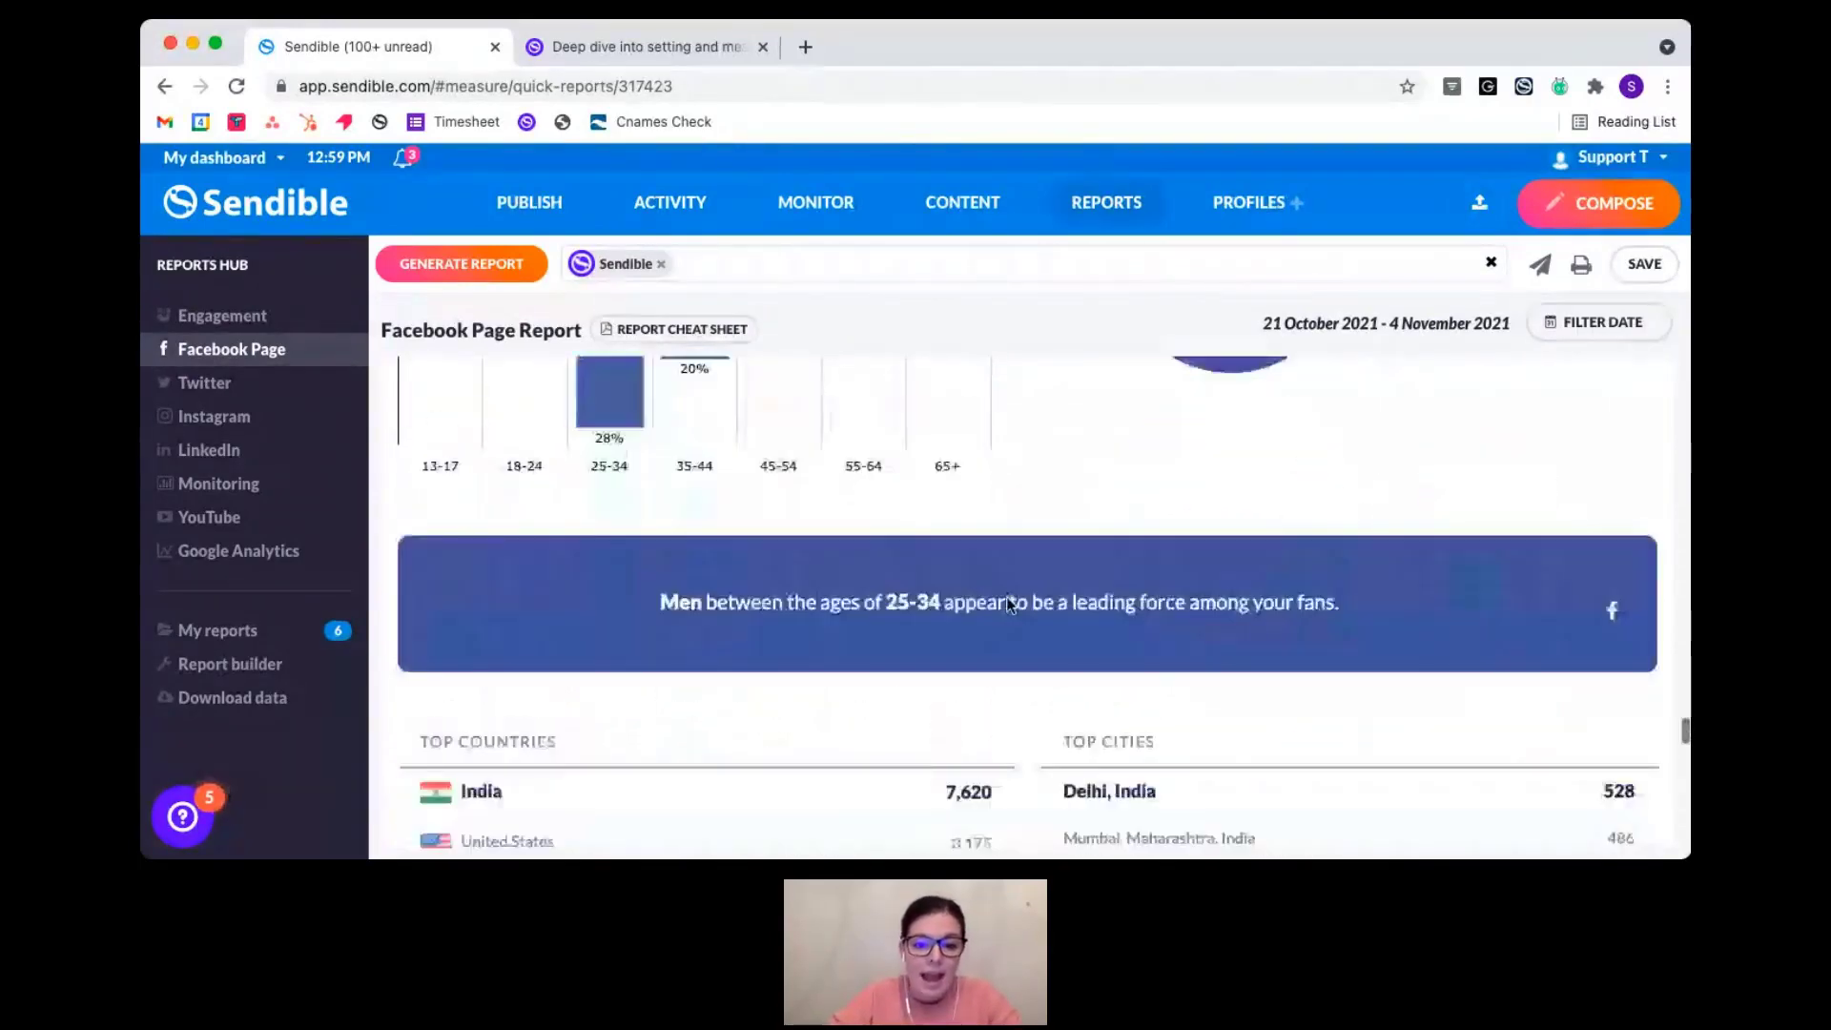
{"action": "scroll", "coordinate": [1007, 601], "scroll_direction": "down", "scroll_amount": 9}
{"action": "scroll", "coordinate": [1008, 602], "scroll_direction": "down", "scroll_amount": 5}
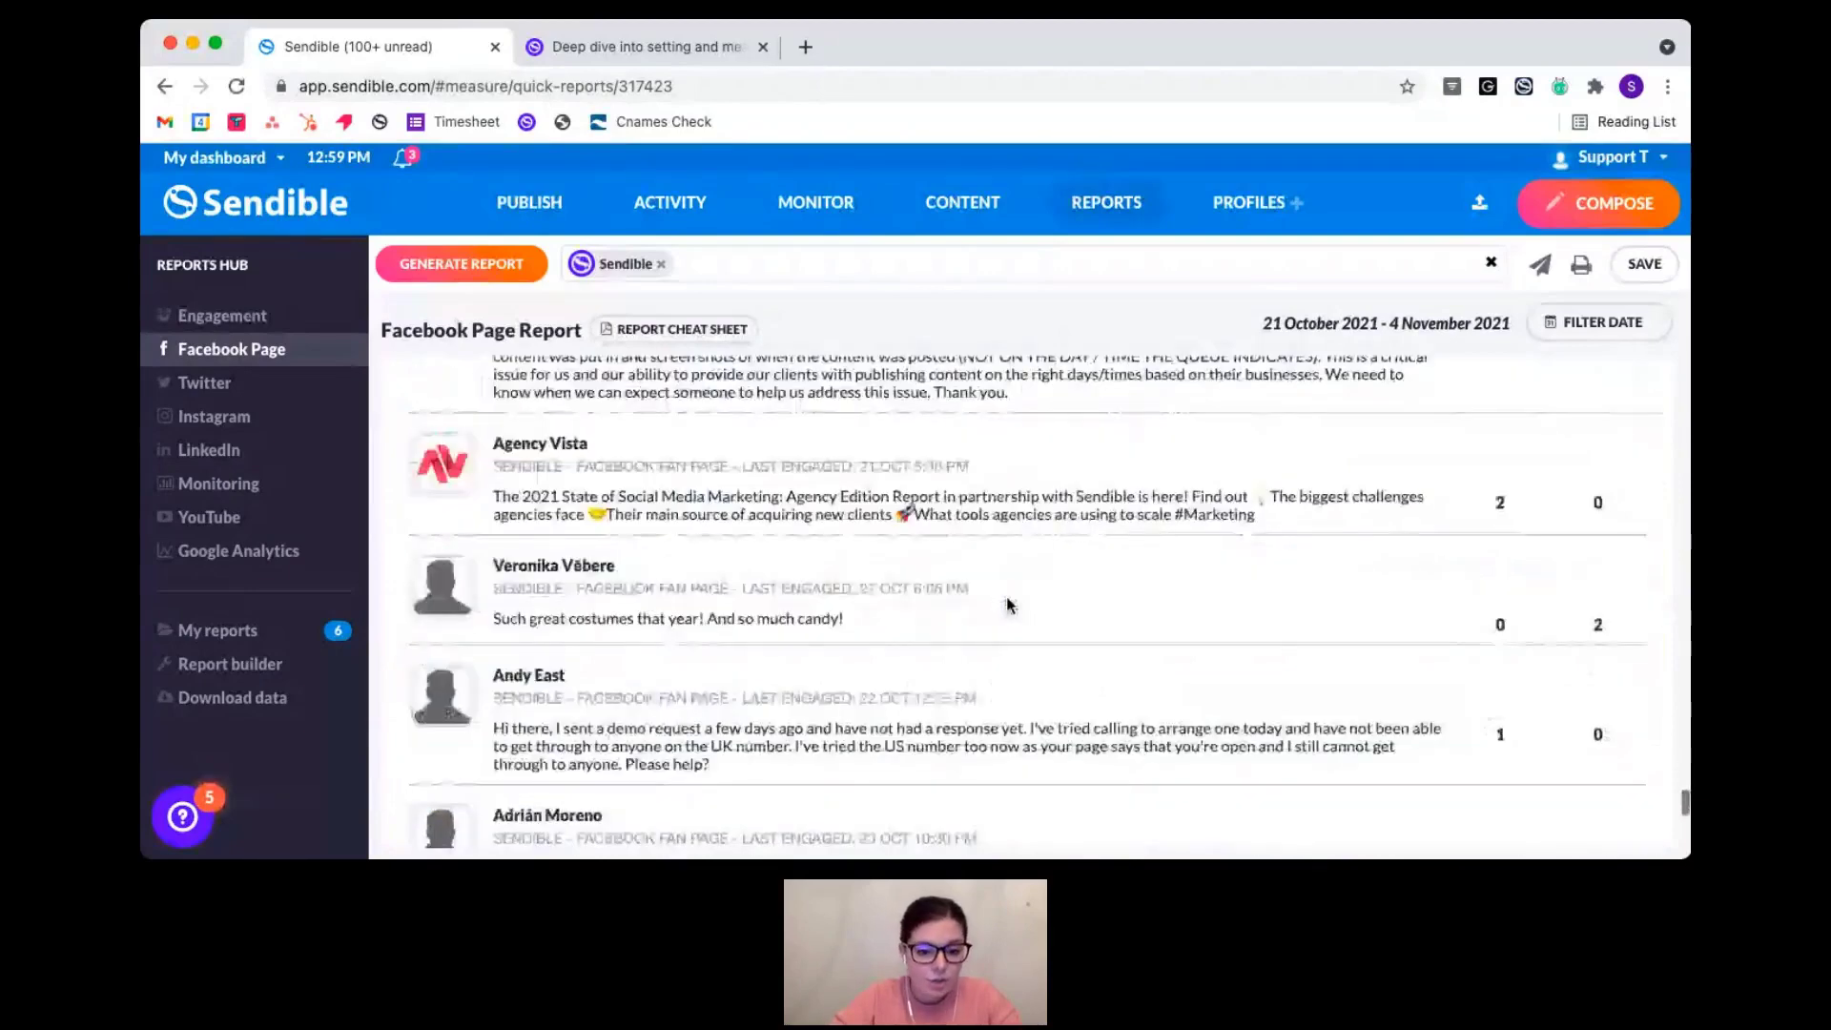
{"action": "scroll", "coordinate": [1008, 605], "scroll_direction": "up", "scroll_amount": 10}
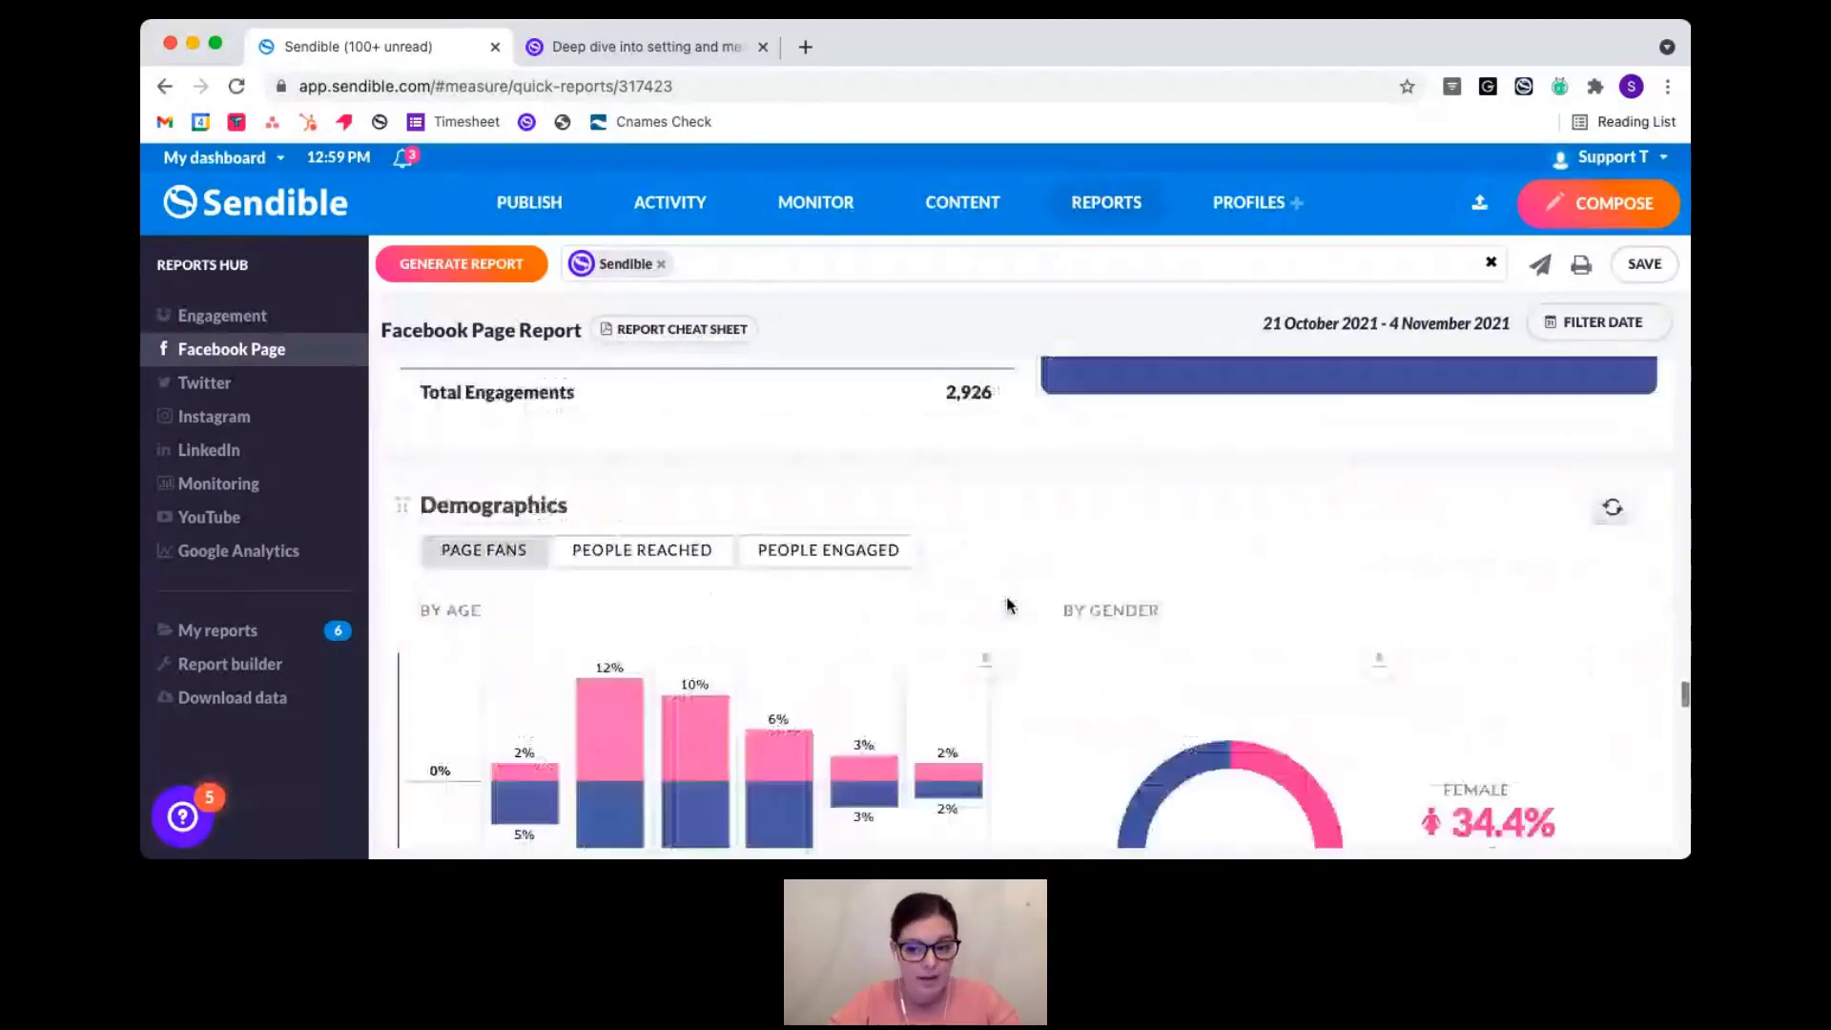
{"action": "scroll", "coordinate": [1009, 605], "scroll_direction": "down", "scroll_amount": 10}
{"action": "scroll", "coordinate": [1008, 604], "scroll_direction": "up", "scroll_amount": 15}
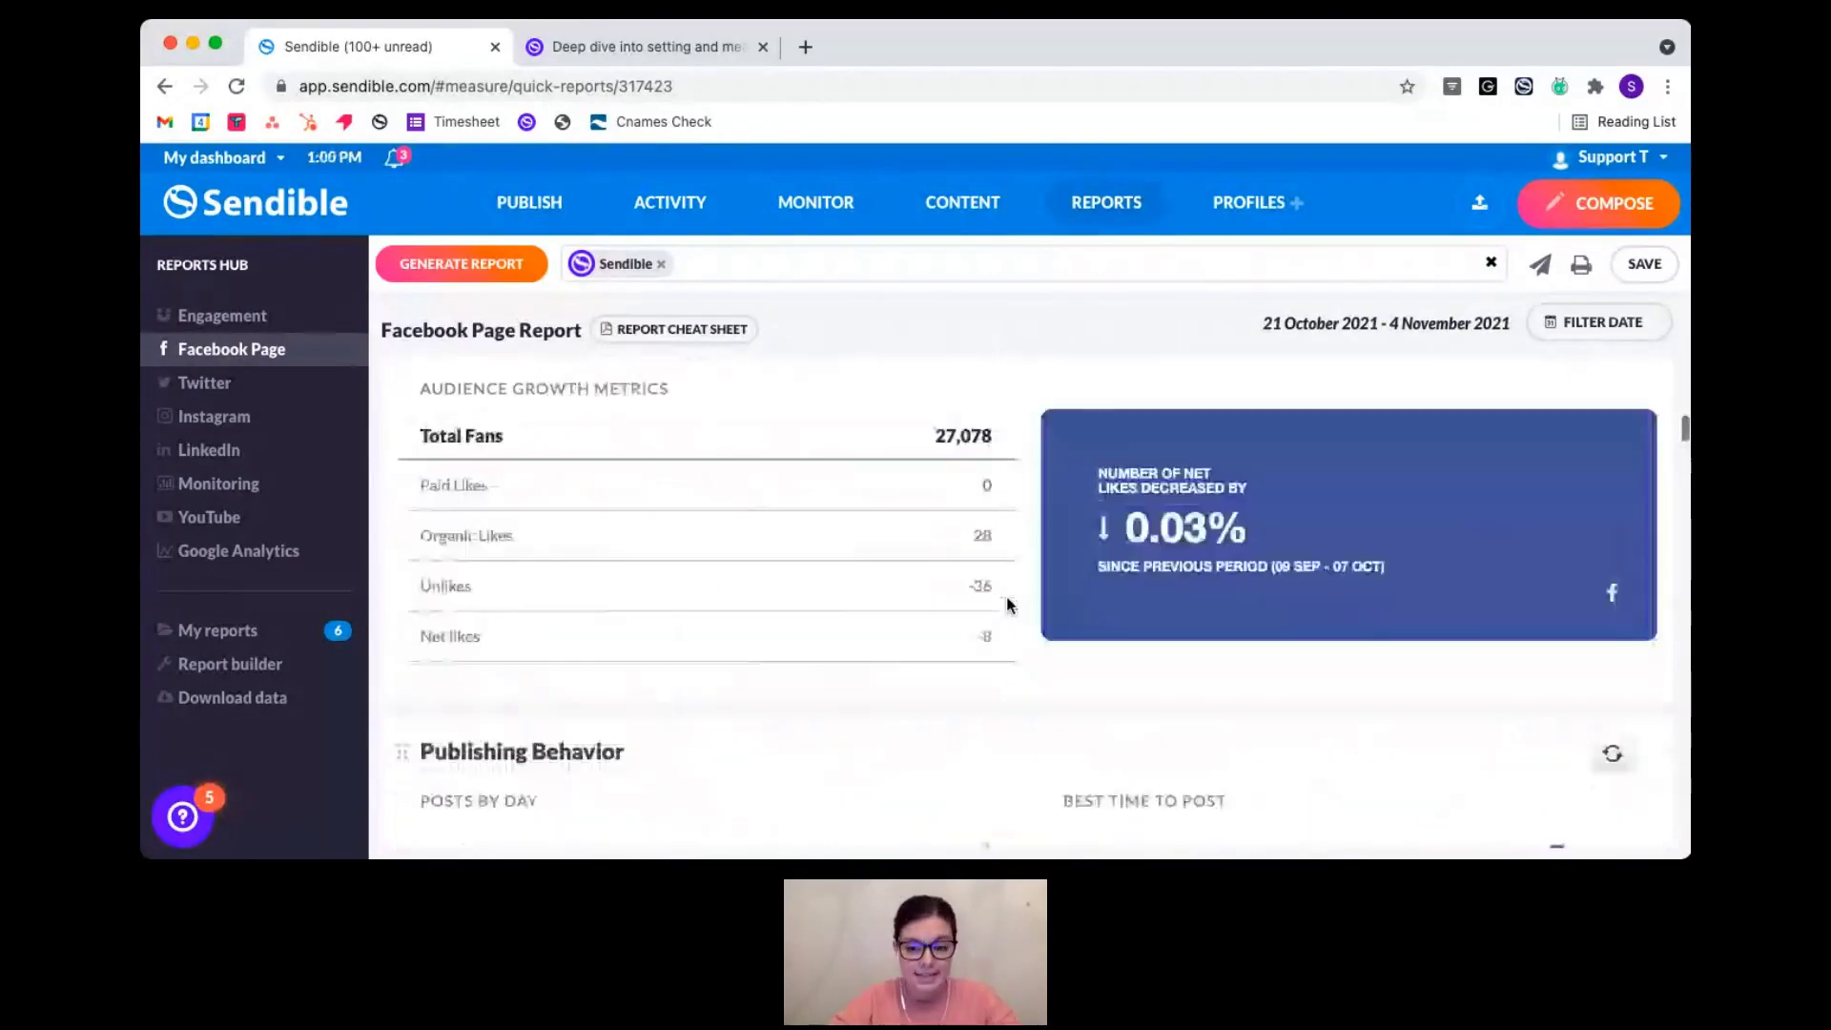
{"action": "scroll", "coordinate": [1008, 604], "scroll_direction": "up", "scroll_amount": 4}
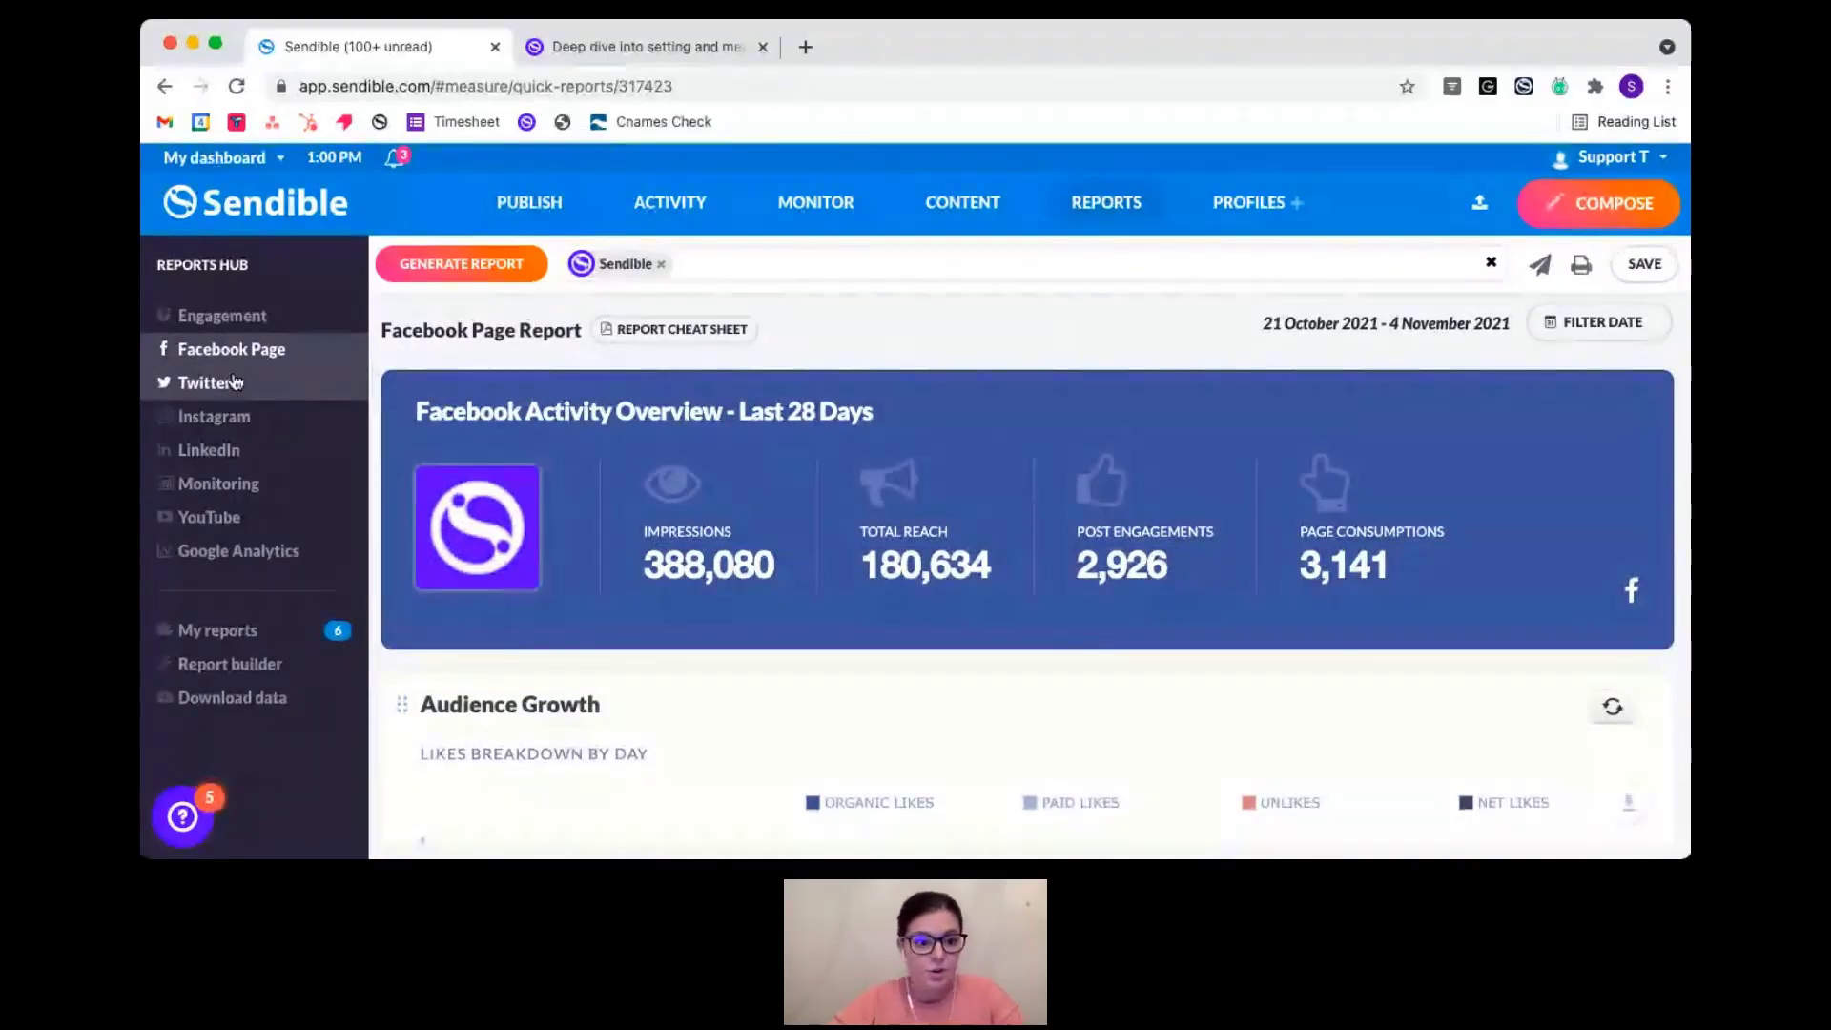
{"action": "left_click", "coordinate": [238, 429]}
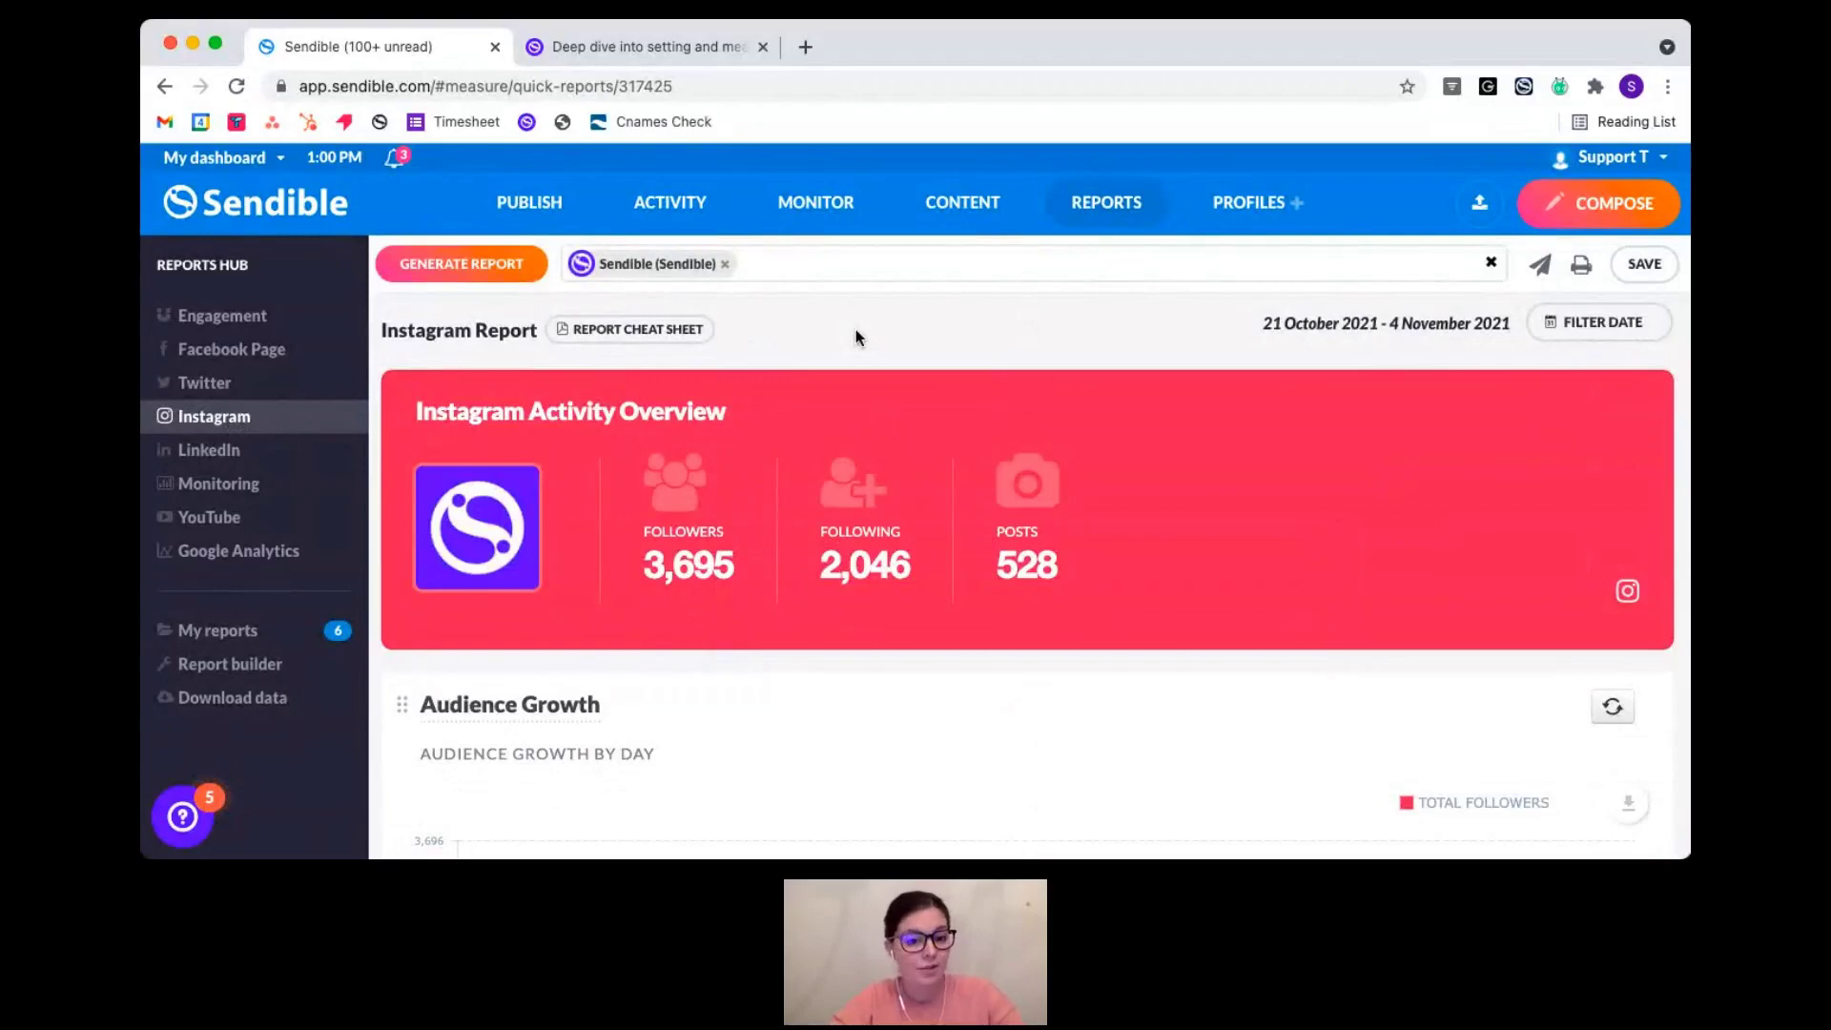
{"action": "scroll", "coordinate": [935, 549], "scroll_direction": "down", "scroll_amount": 3}
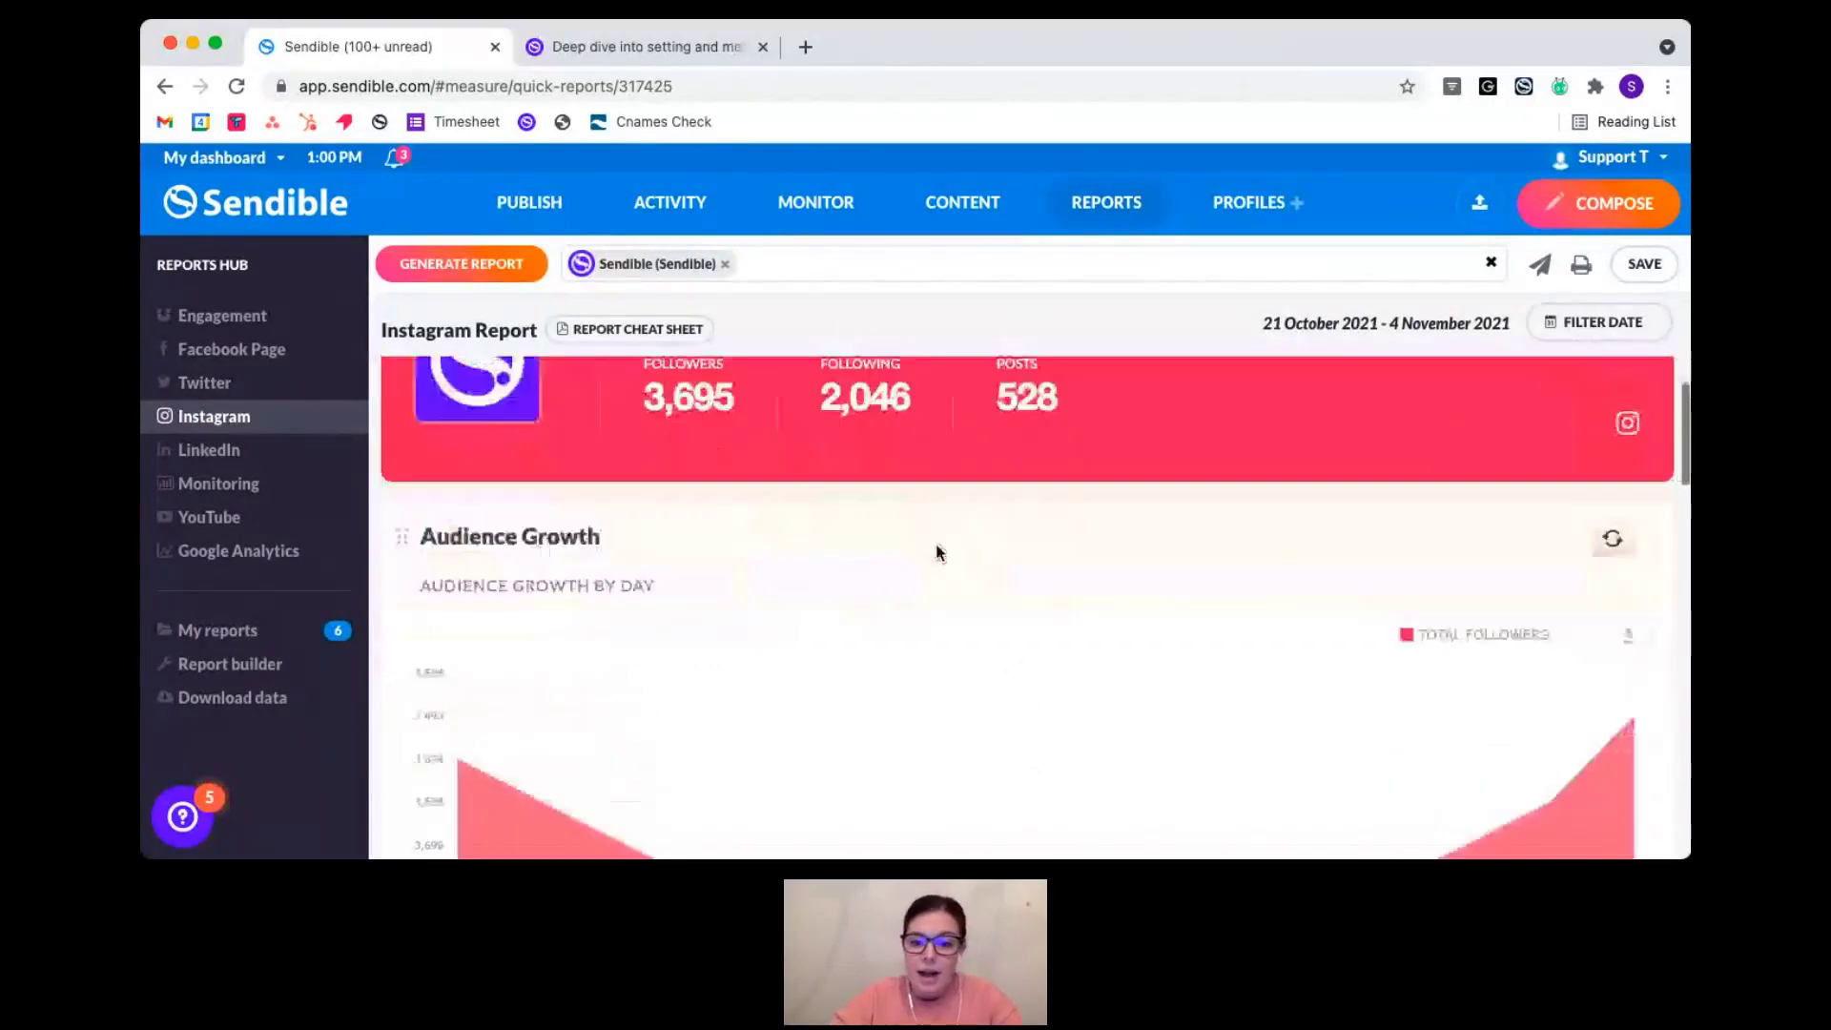
{"action": "scroll", "coordinate": [801, 563], "scroll_direction": "down", "scroll_amount": 4}
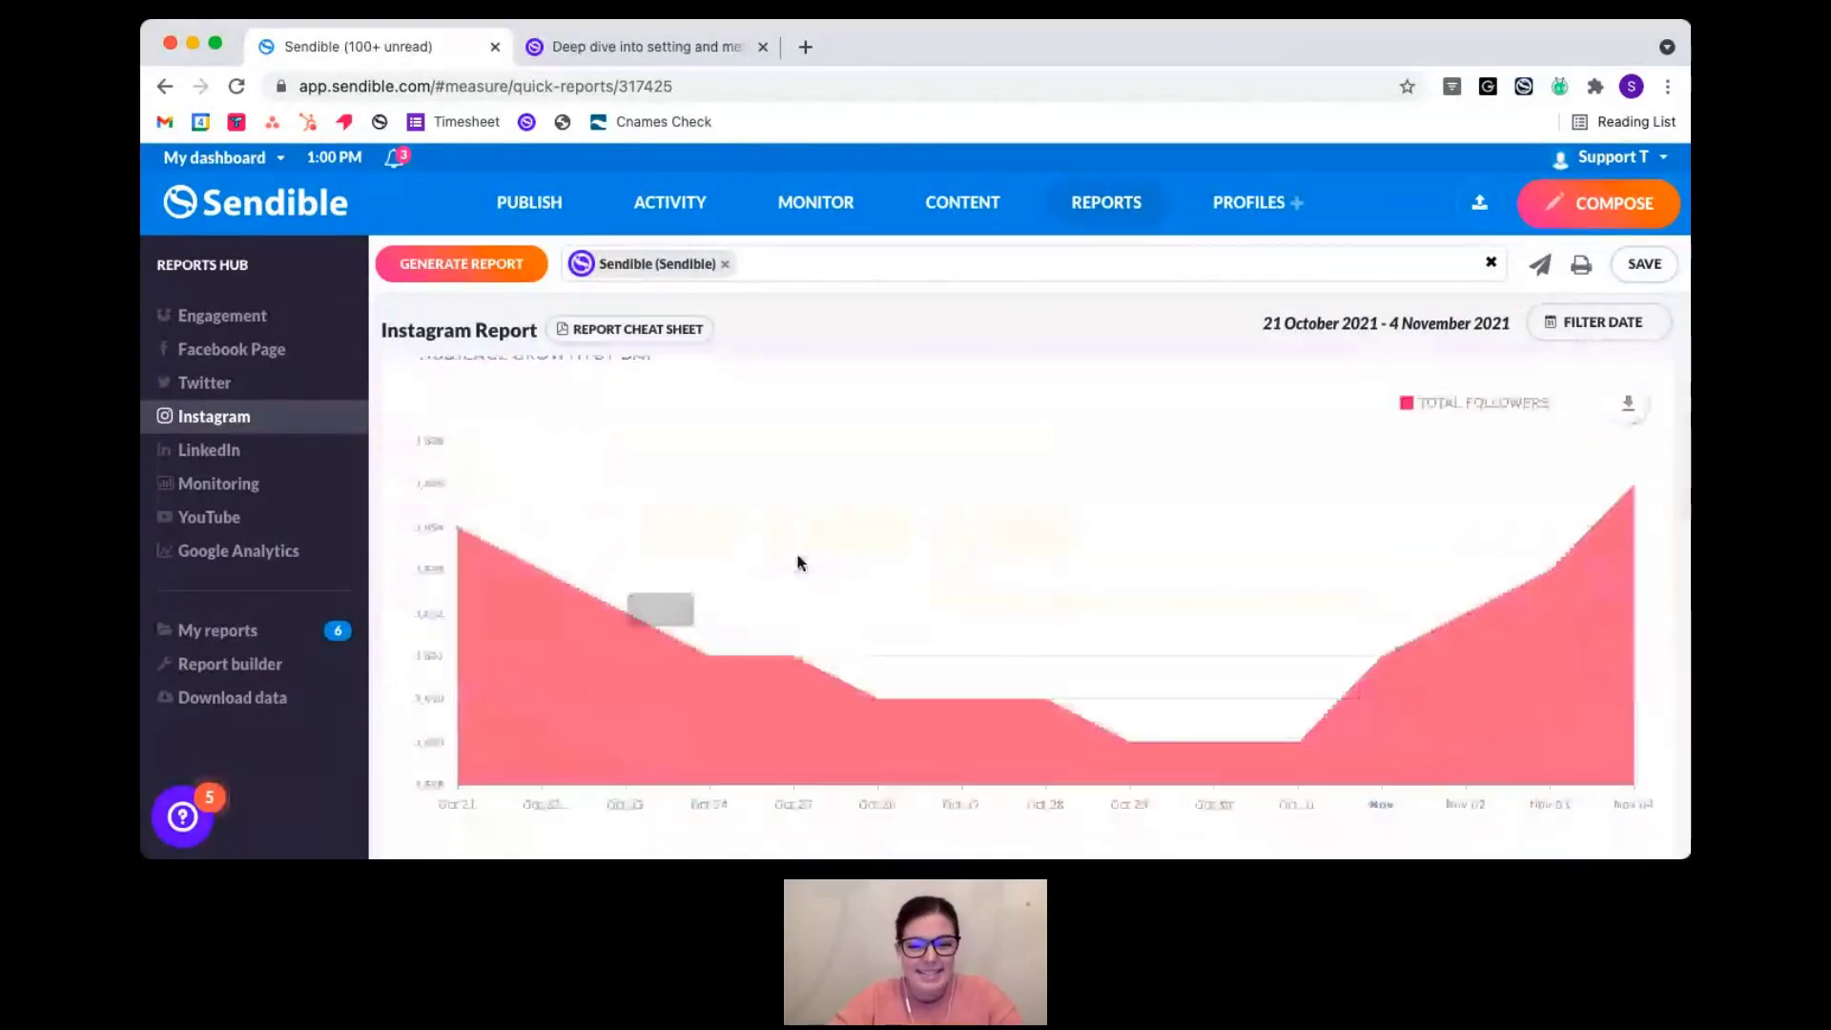
{"action": "scroll", "coordinate": [799, 563], "scroll_direction": "down", "scroll_amount": 10}
{"action": "scroll", "coordinate": [799, 556], "scroll_direction": "down", "scroll_amount": 3}
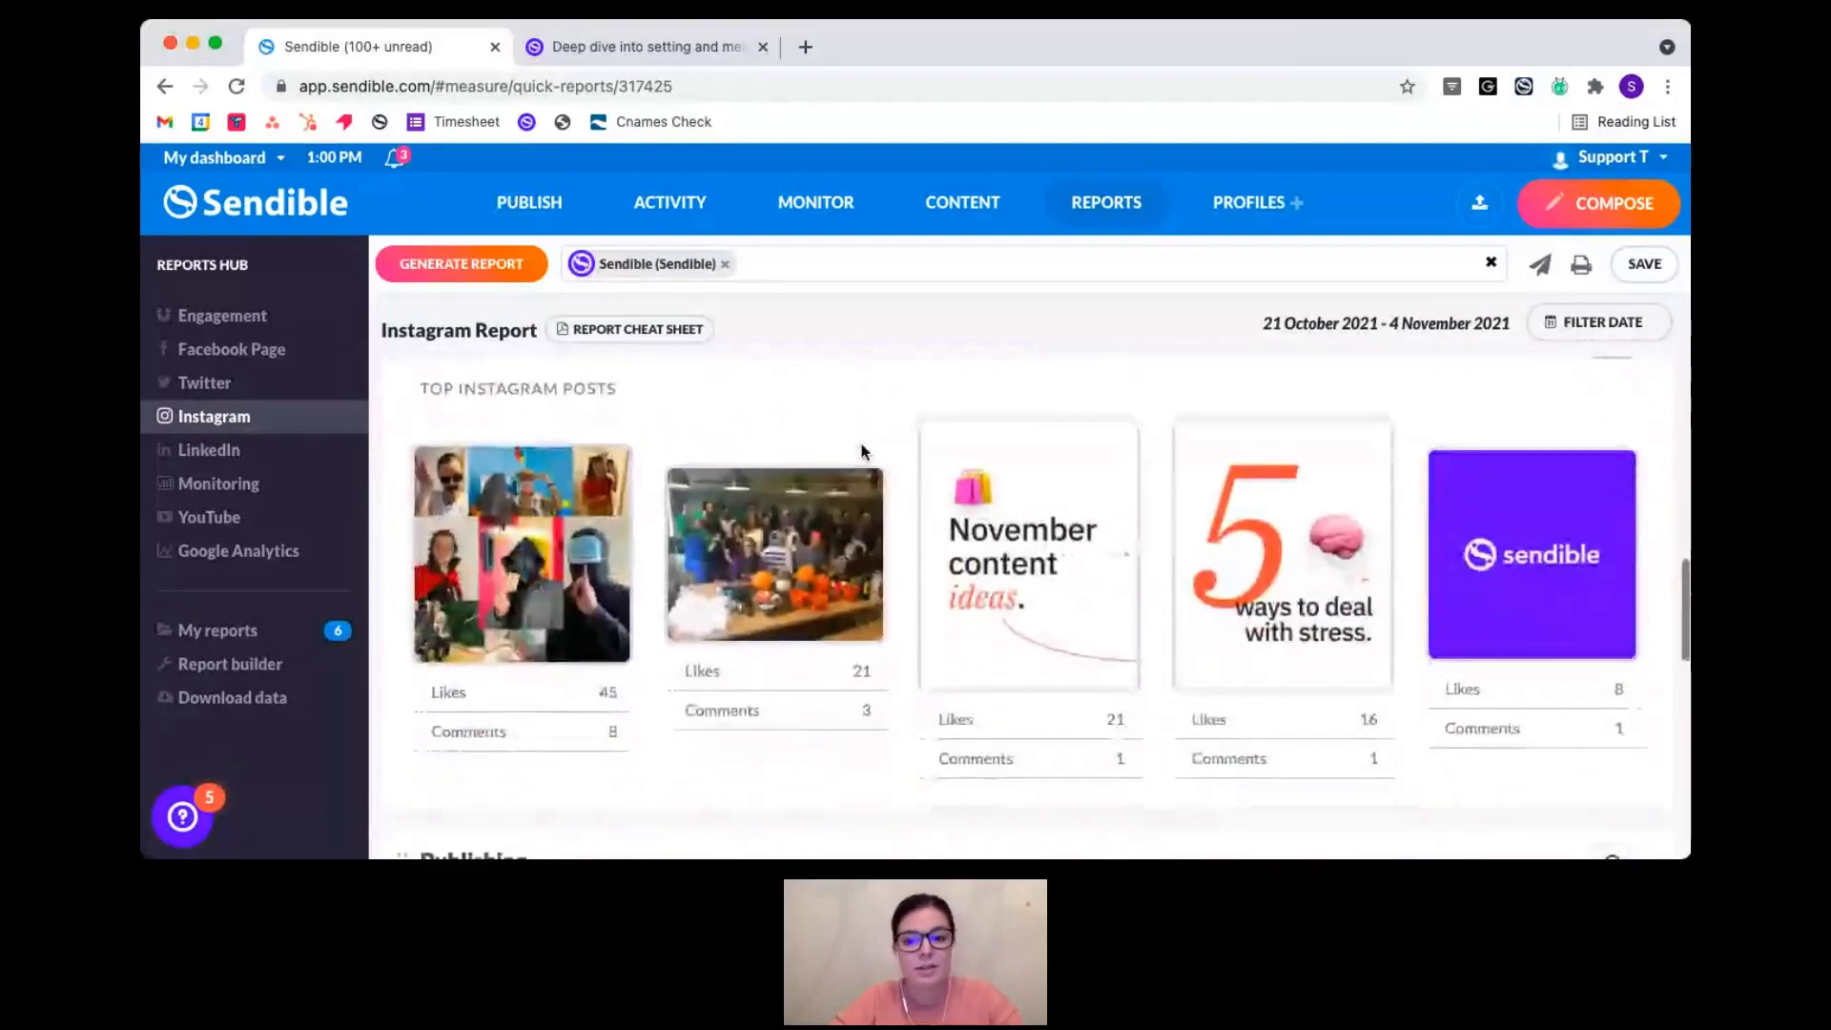
{"action": "scroll", "coordinate": [891, 658], "scroll_direction": "down", "scroll_amount": 2}
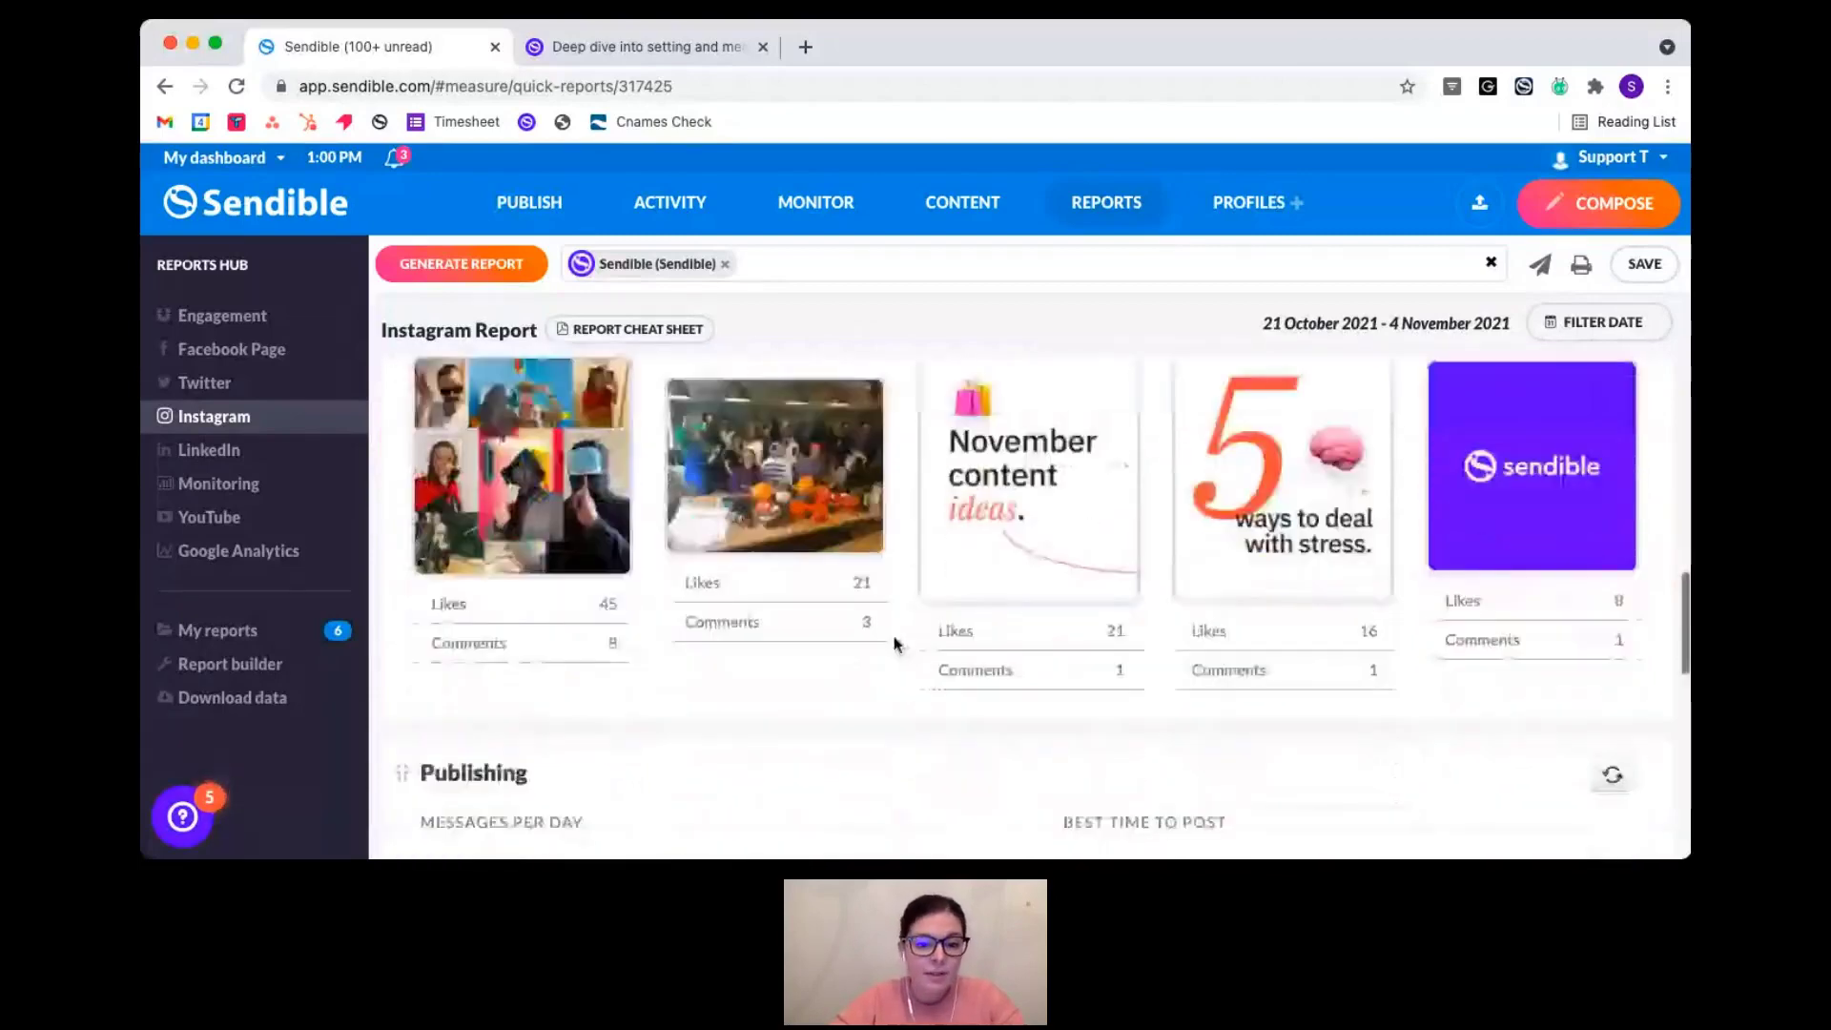
{"action": "scroll", "coordinate": [894, 644], "scroll_direction": "down", "scroll_amount": 4}
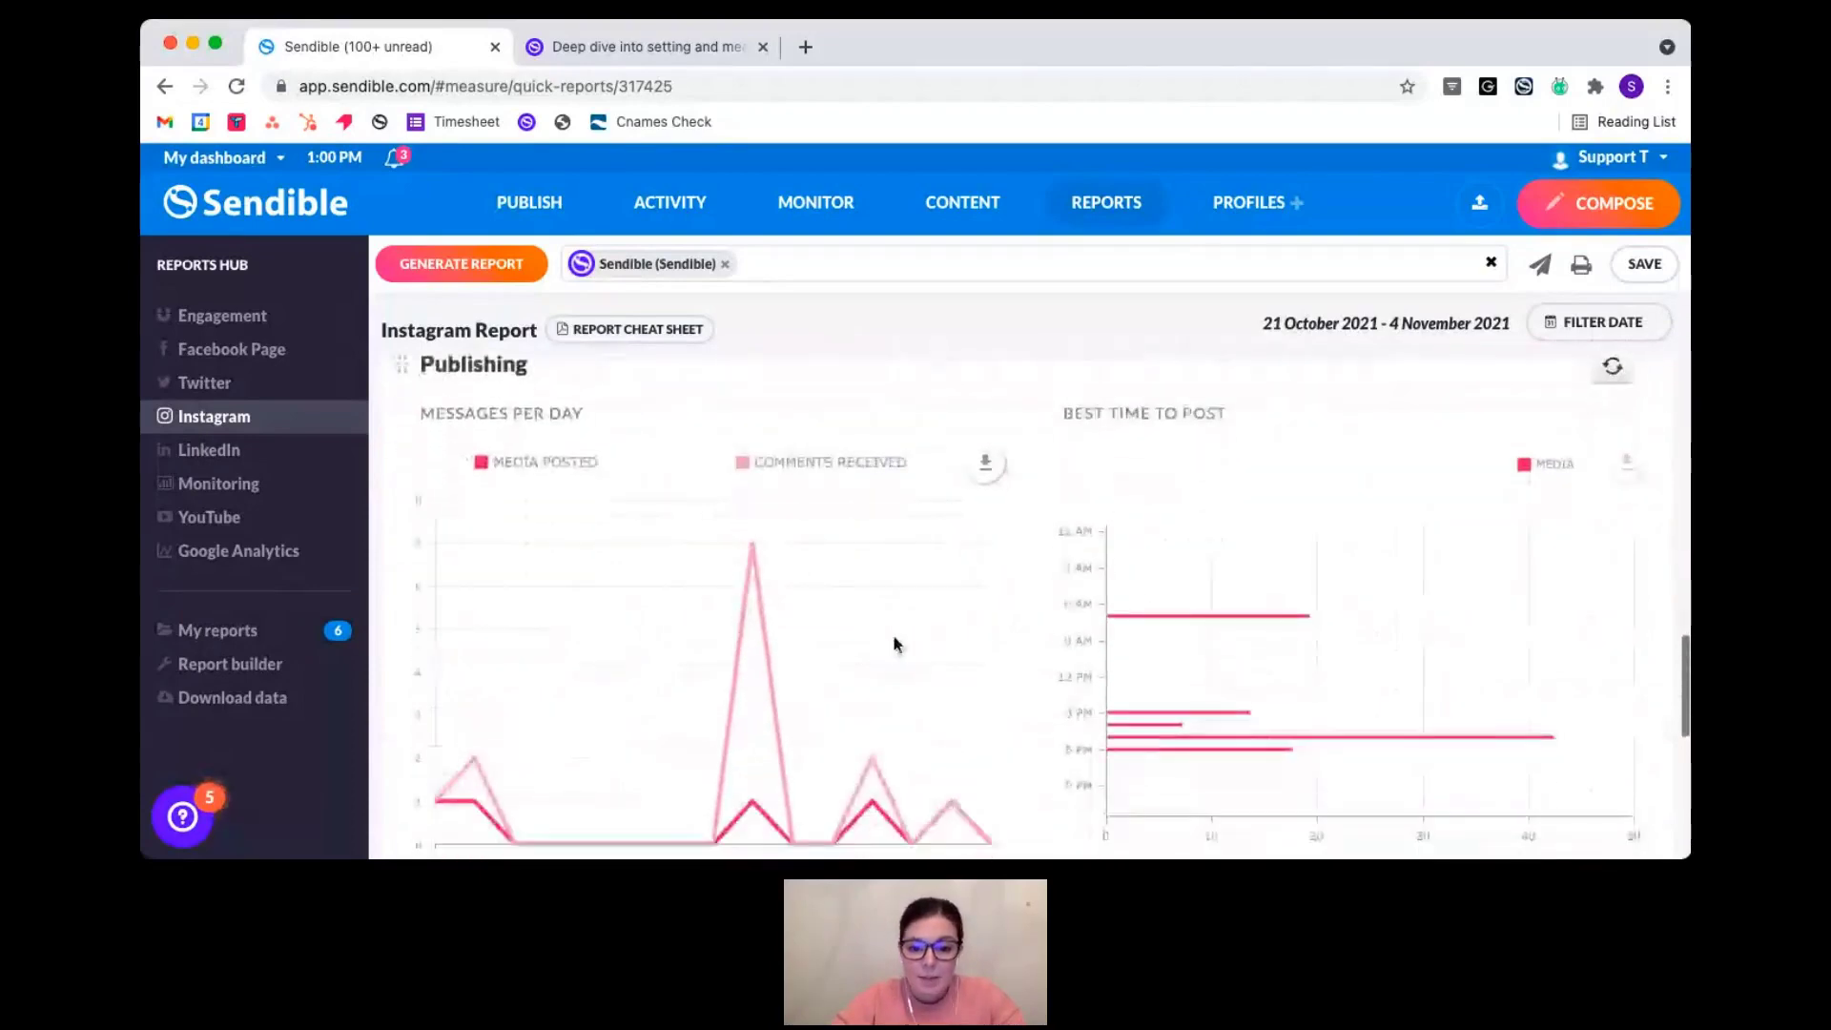
{"action": "scroll", "coordinate": [894, 644], "scroll_direction": "down", "scroll_amount": 1}
{"action": "scroll", "coordinate": [894, 644], "scroll_direction": "up", "scroll_amount": 1}
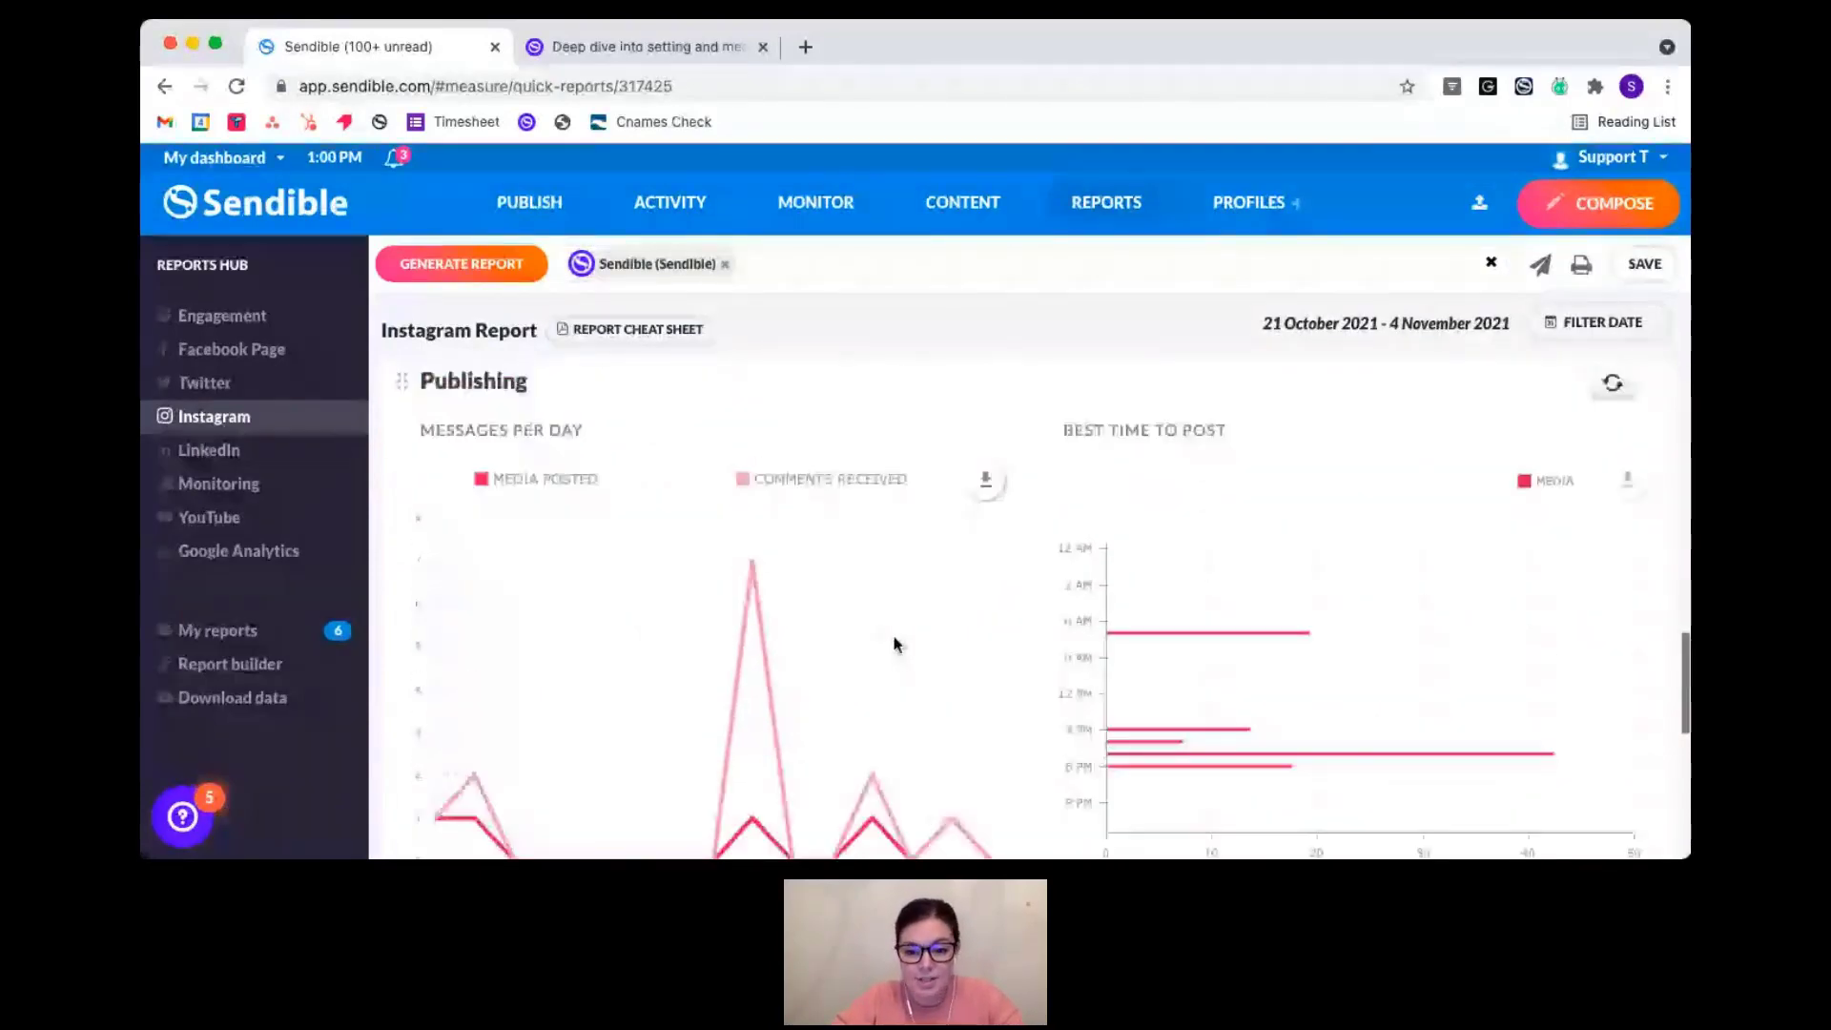
{"action": "scroll", "coordinate": [1336, 760], "scroll_direction": "down", "scroll_amount": 5}
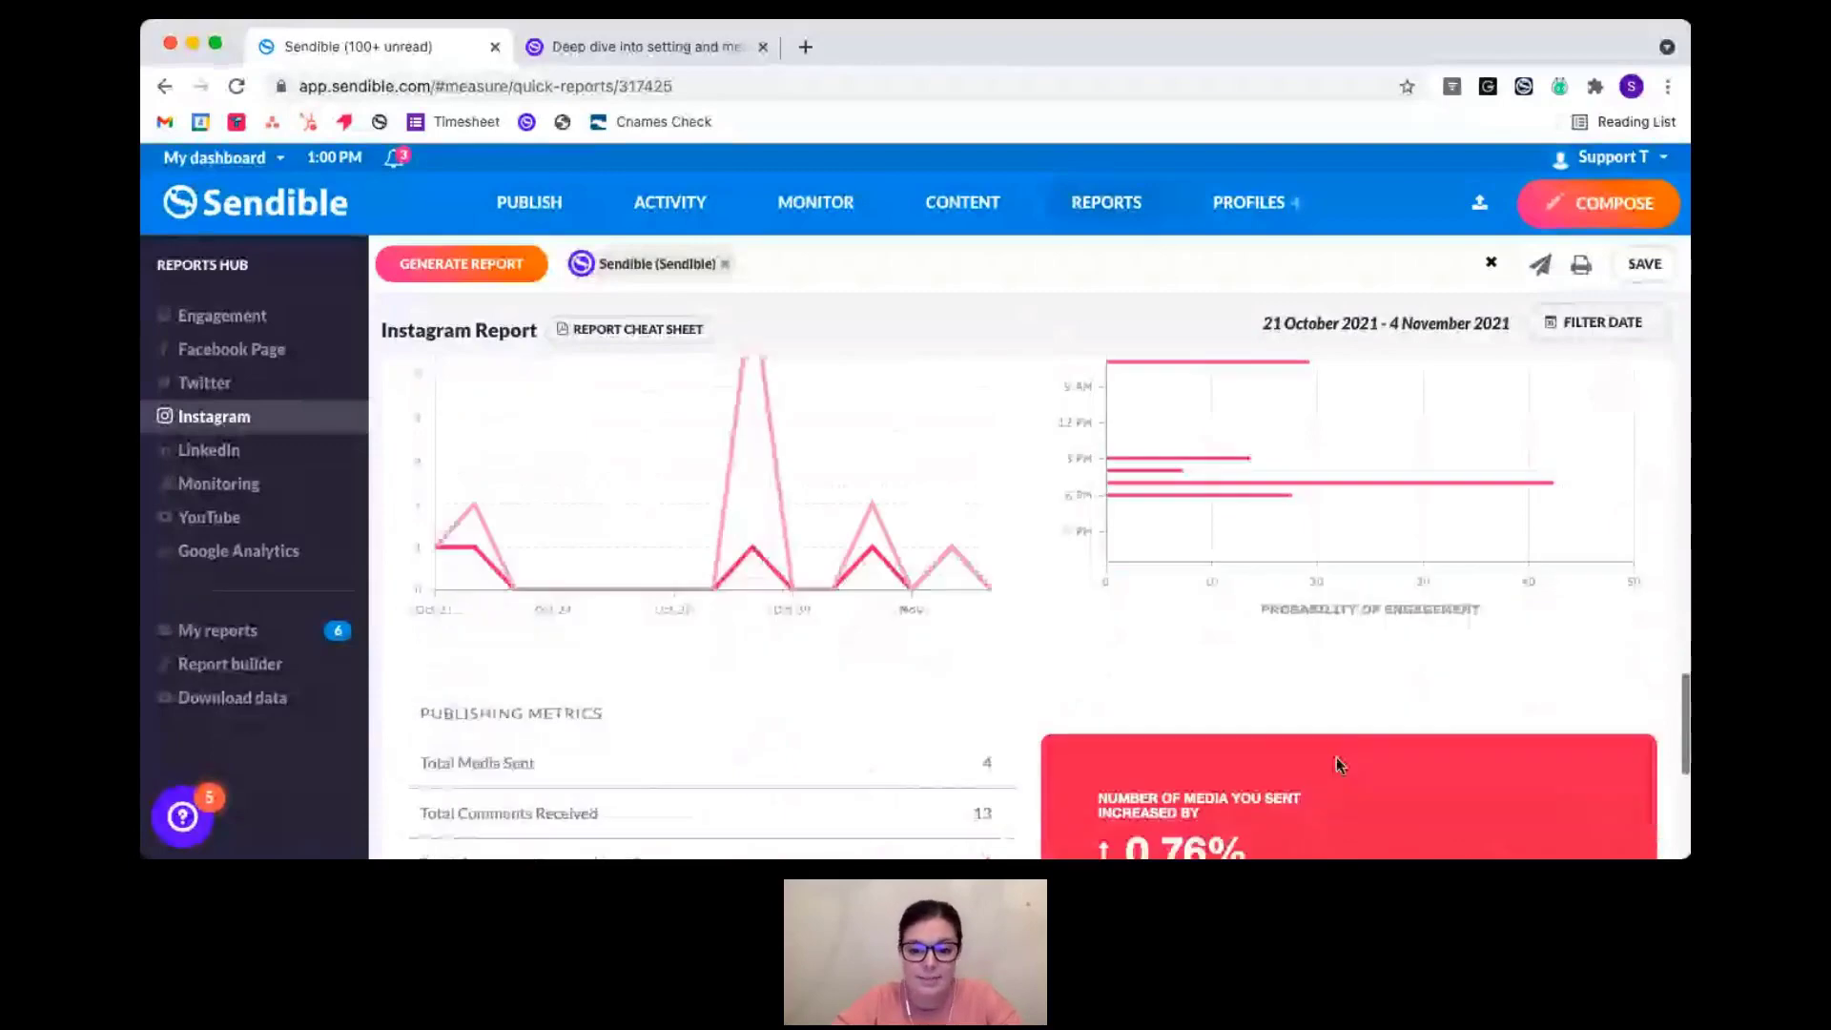
{"action": "scroll", "coordinate": [1337, 764], "scroll_direction": "down", "scroll_amount": 2}
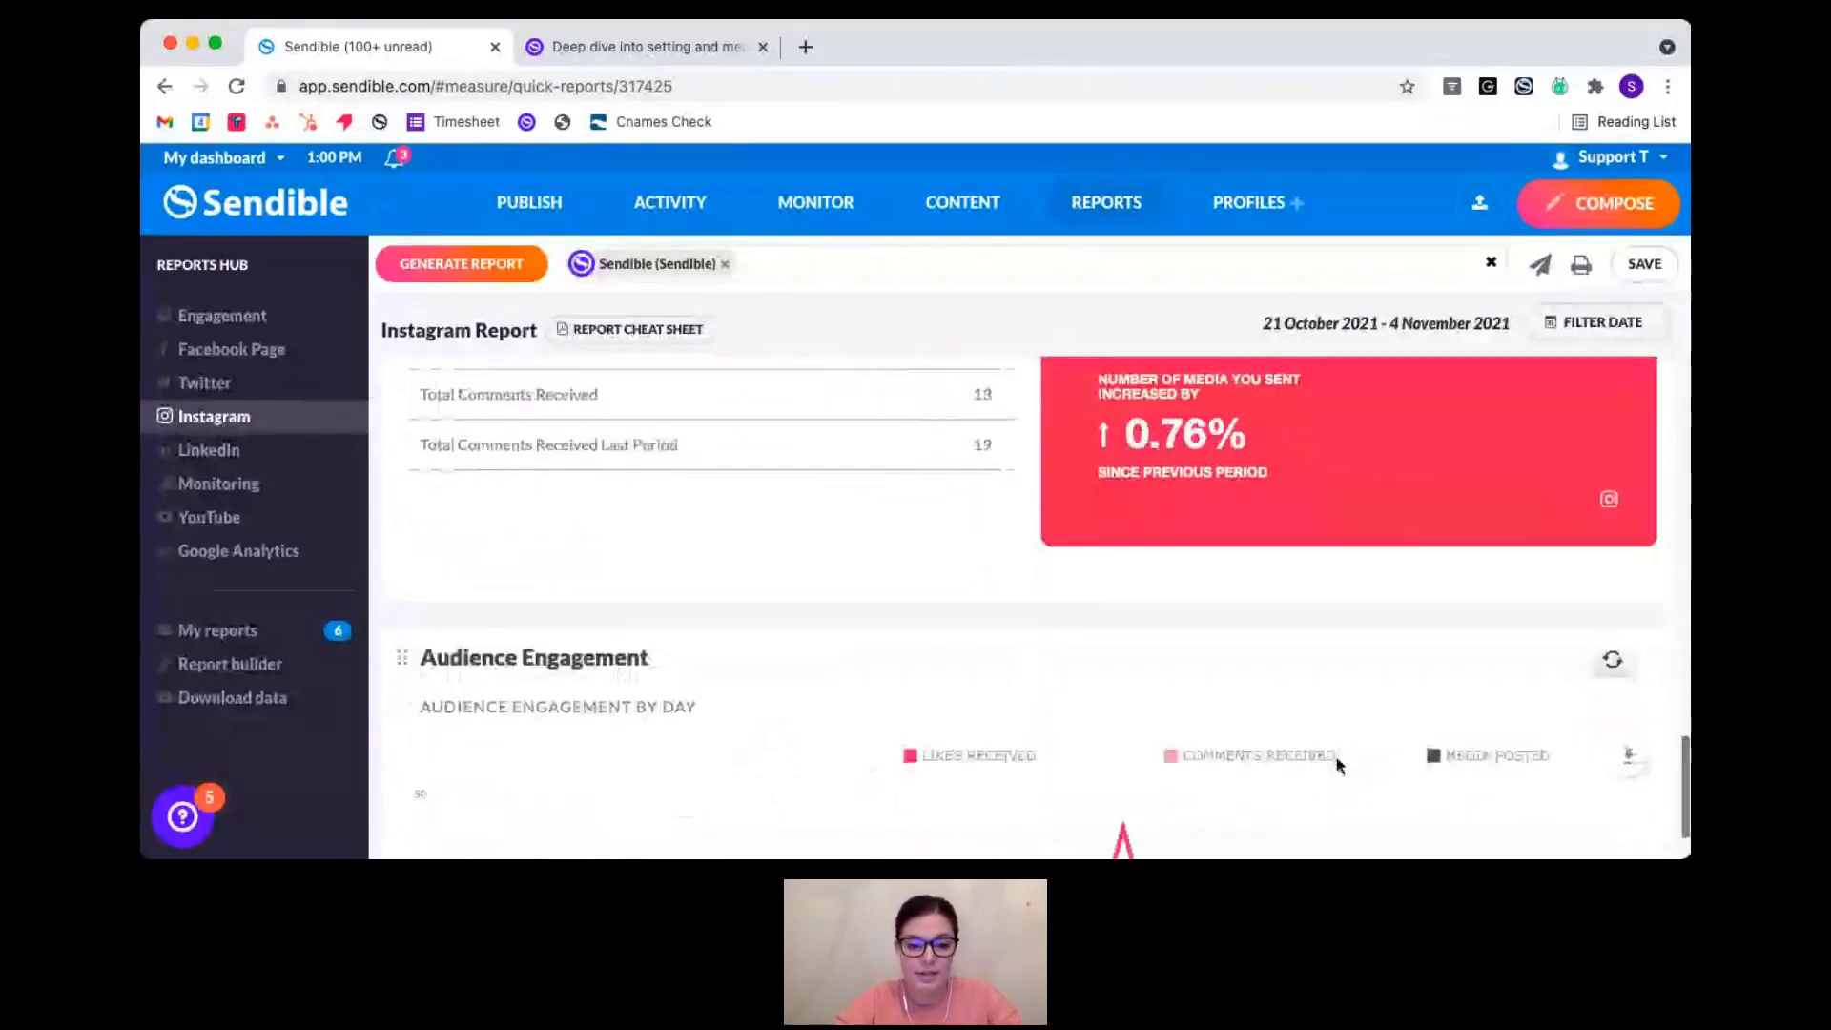
{"action": "scroll", "coordinate": [1336, 763], "scroll_direction": "down", "scroll_amount": 5}
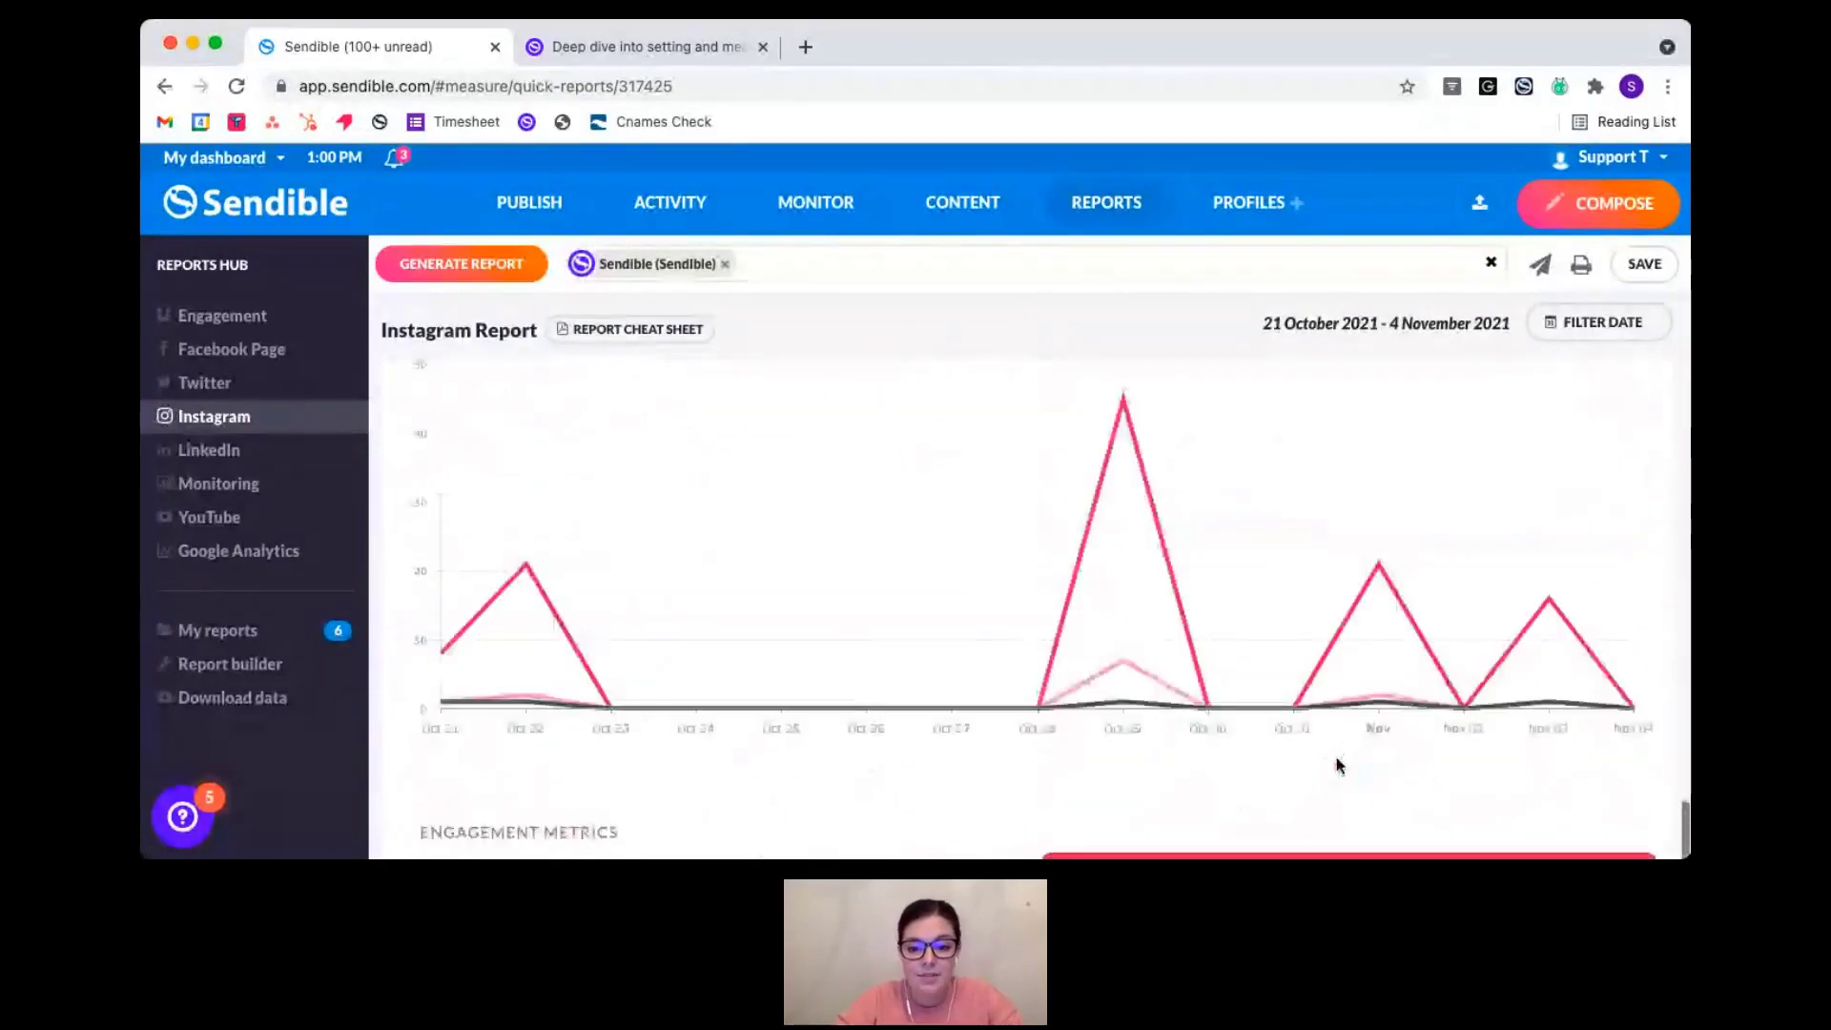
{"action": "scroll", "coordinate": [1337, 763], "scroll_direction": "down", "scroll_amount": 4}
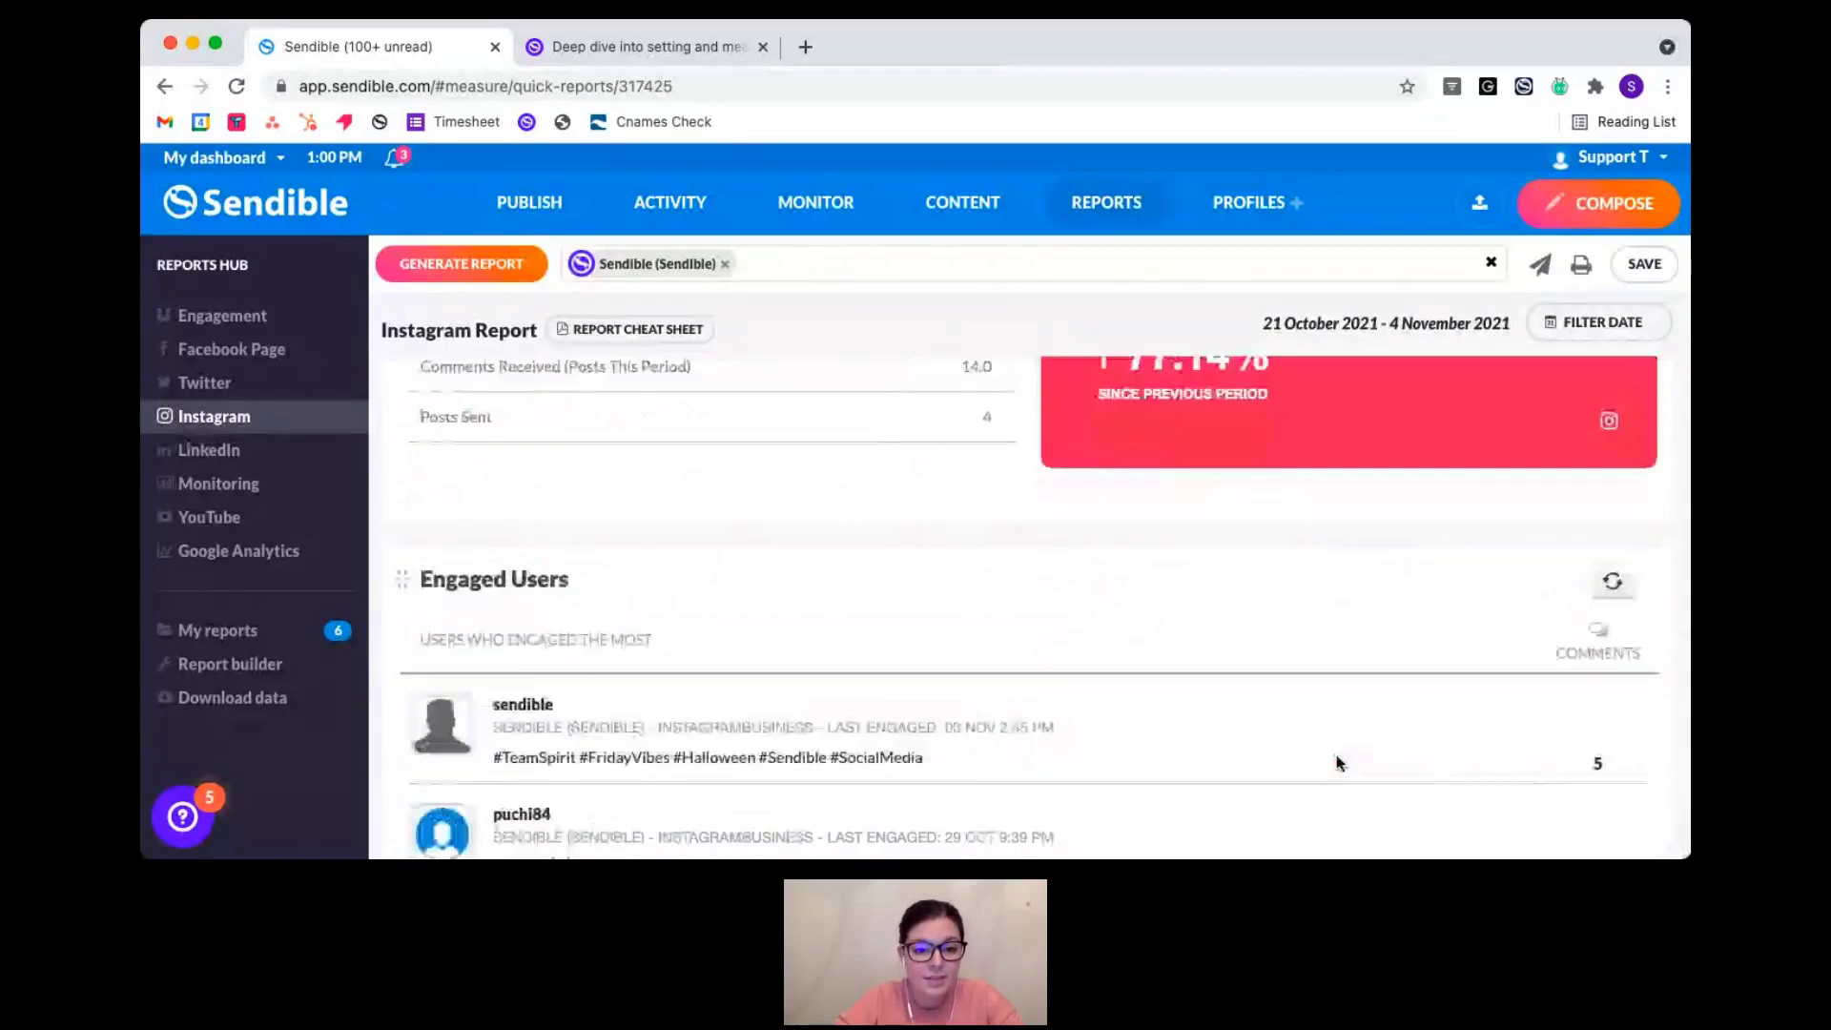
{"action": "scroll", "coordinate": [1337, 763], "scroll_direction": "down", "scroll_amount": 4}
{"action": "scroll", "coordinate": [1337, 763], "scroll_direction": "up", "scroll_amount": 2}
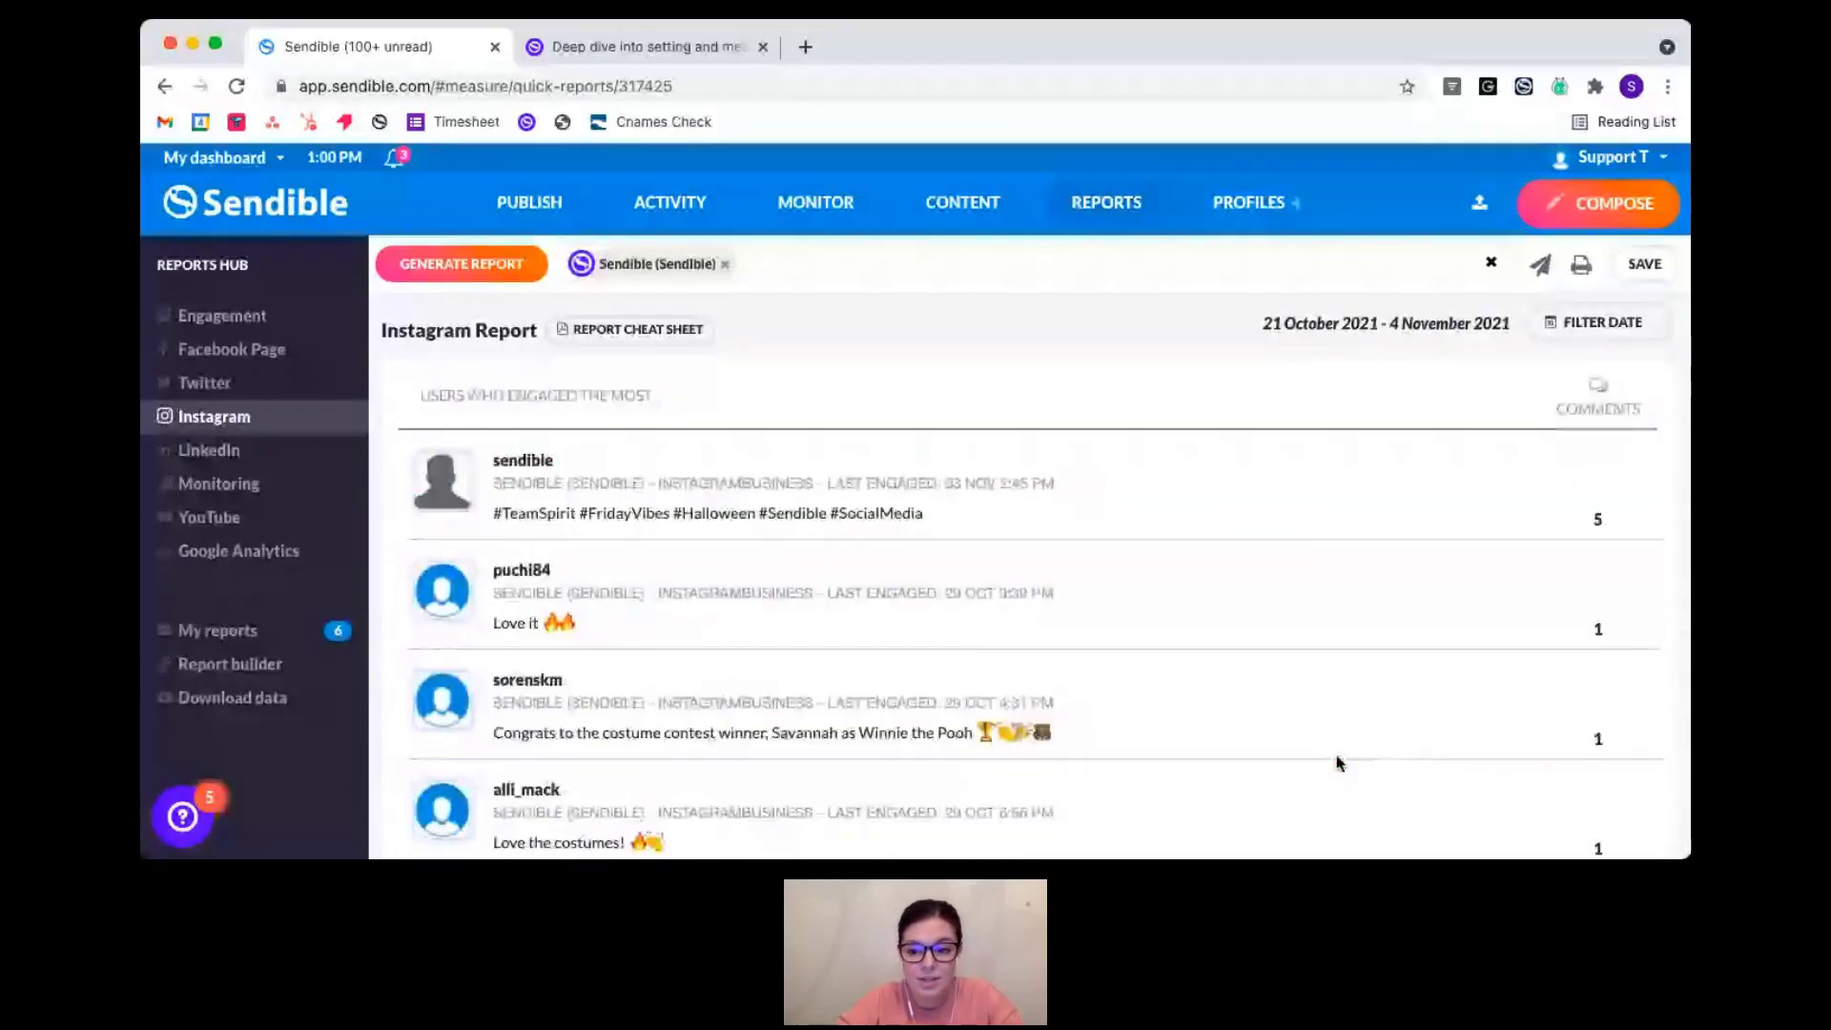
{"action": "scroll", "coordinate": [1338, 763], "scroll_direction": "down", "scroll_amount": 4}
{"action": "scroll", "coordinate": [1338, 763], "scroll_direction": "up", "scroll_amount": 10}
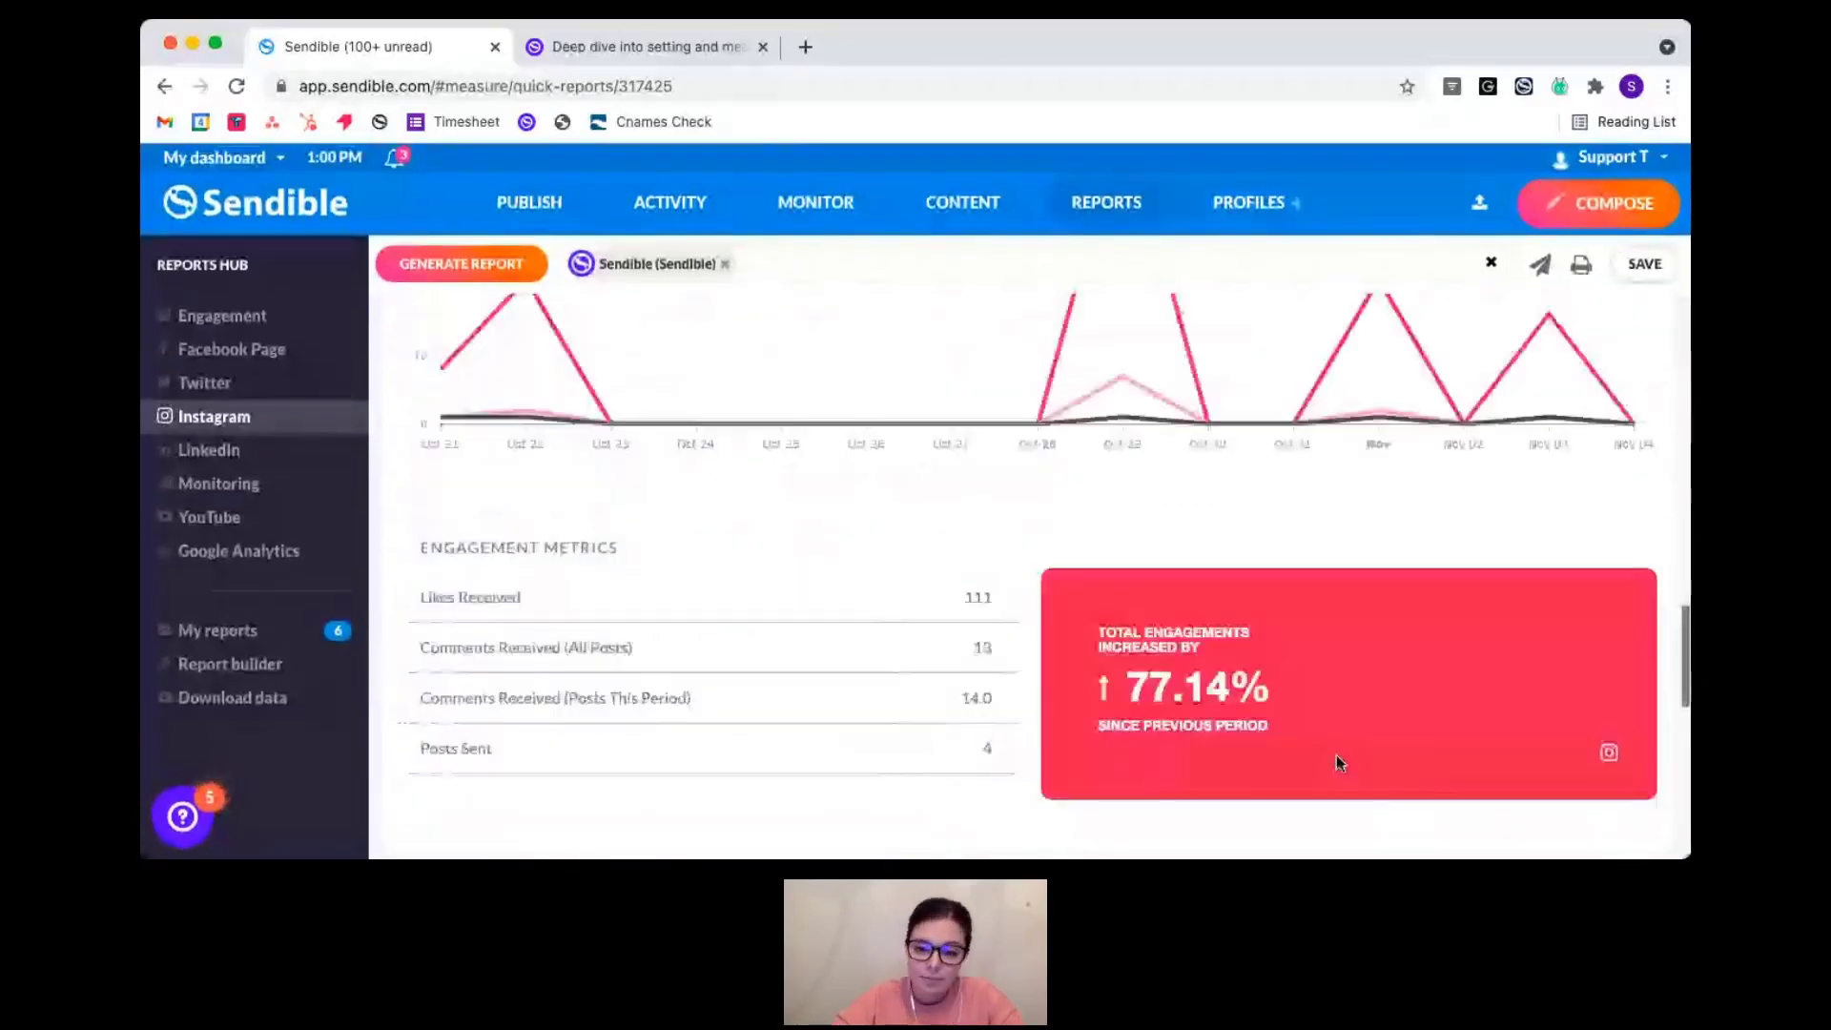
{"action": "scroll", "coordinate": [1337, 763], "scroll_direction": "up", "scroll_amount": 5}
{"action": "scroll", "coordinate": [1336, 763], "scroll_direction": "up", "scroll_amount": 8}
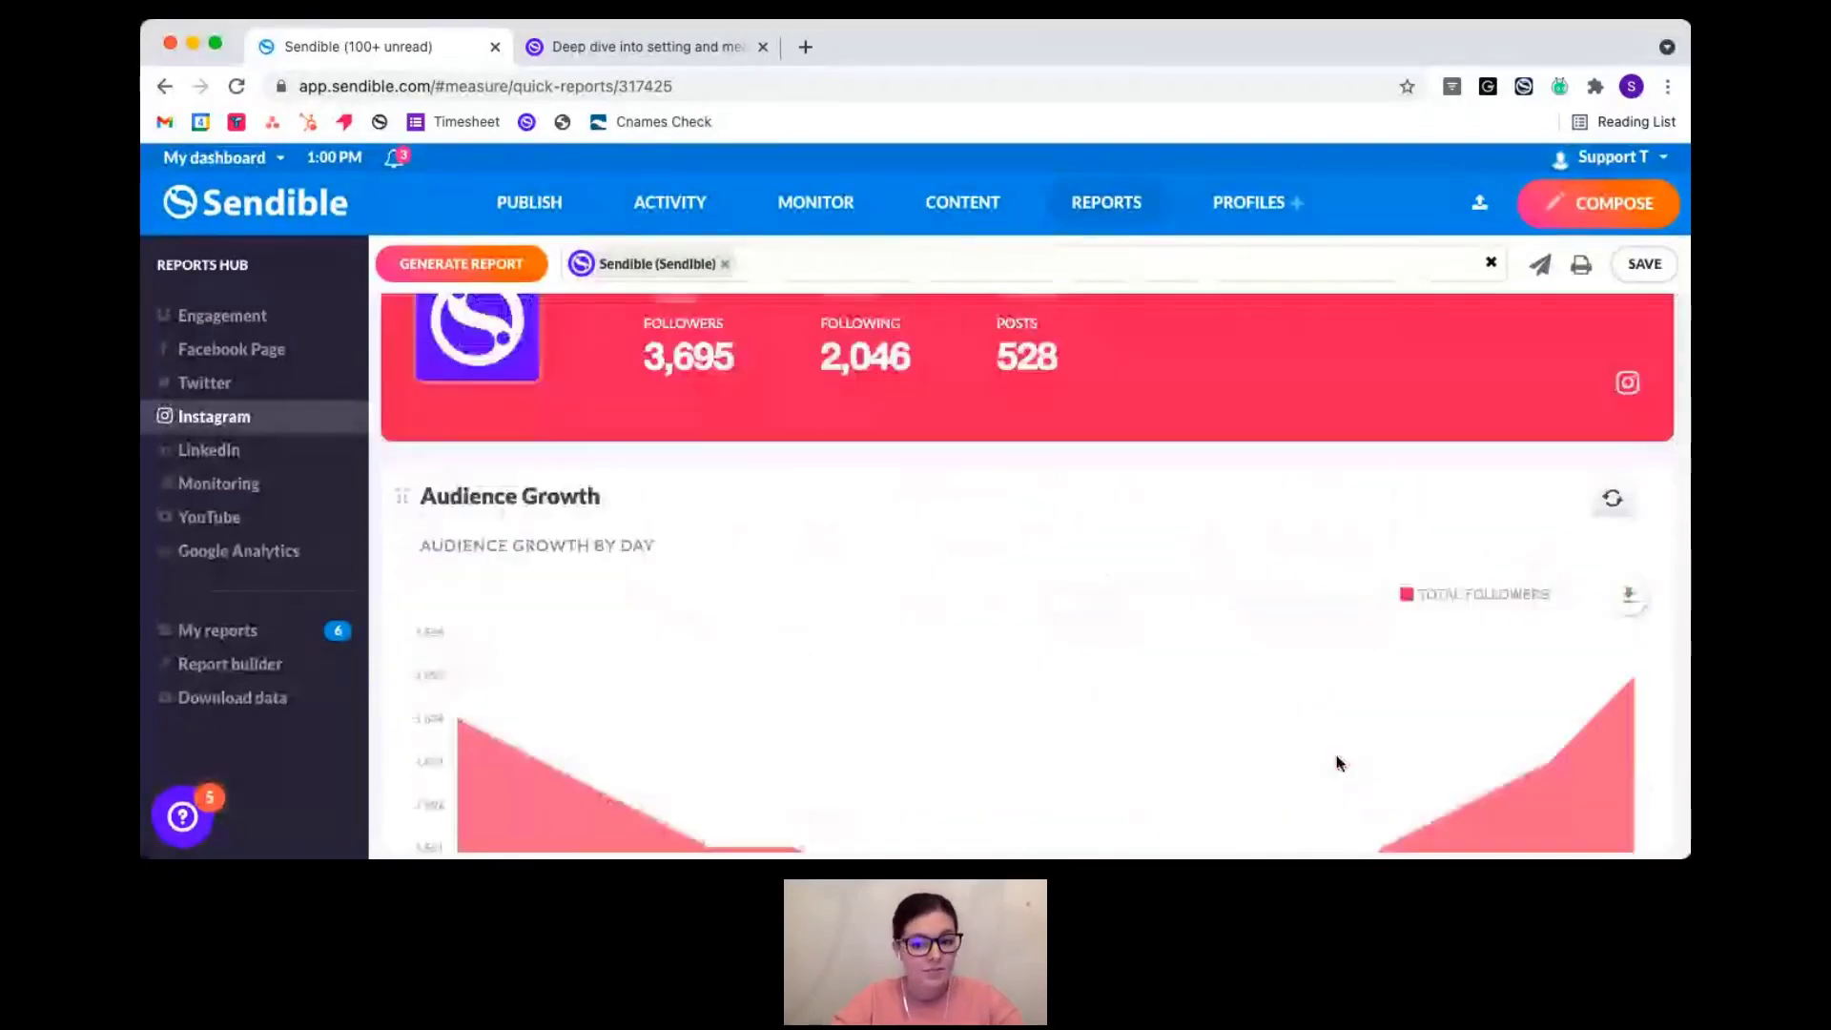
{"action": "scroll", "coordinate": [1144, 296], "scroll_direction": "up", "scroll_amount": 2}
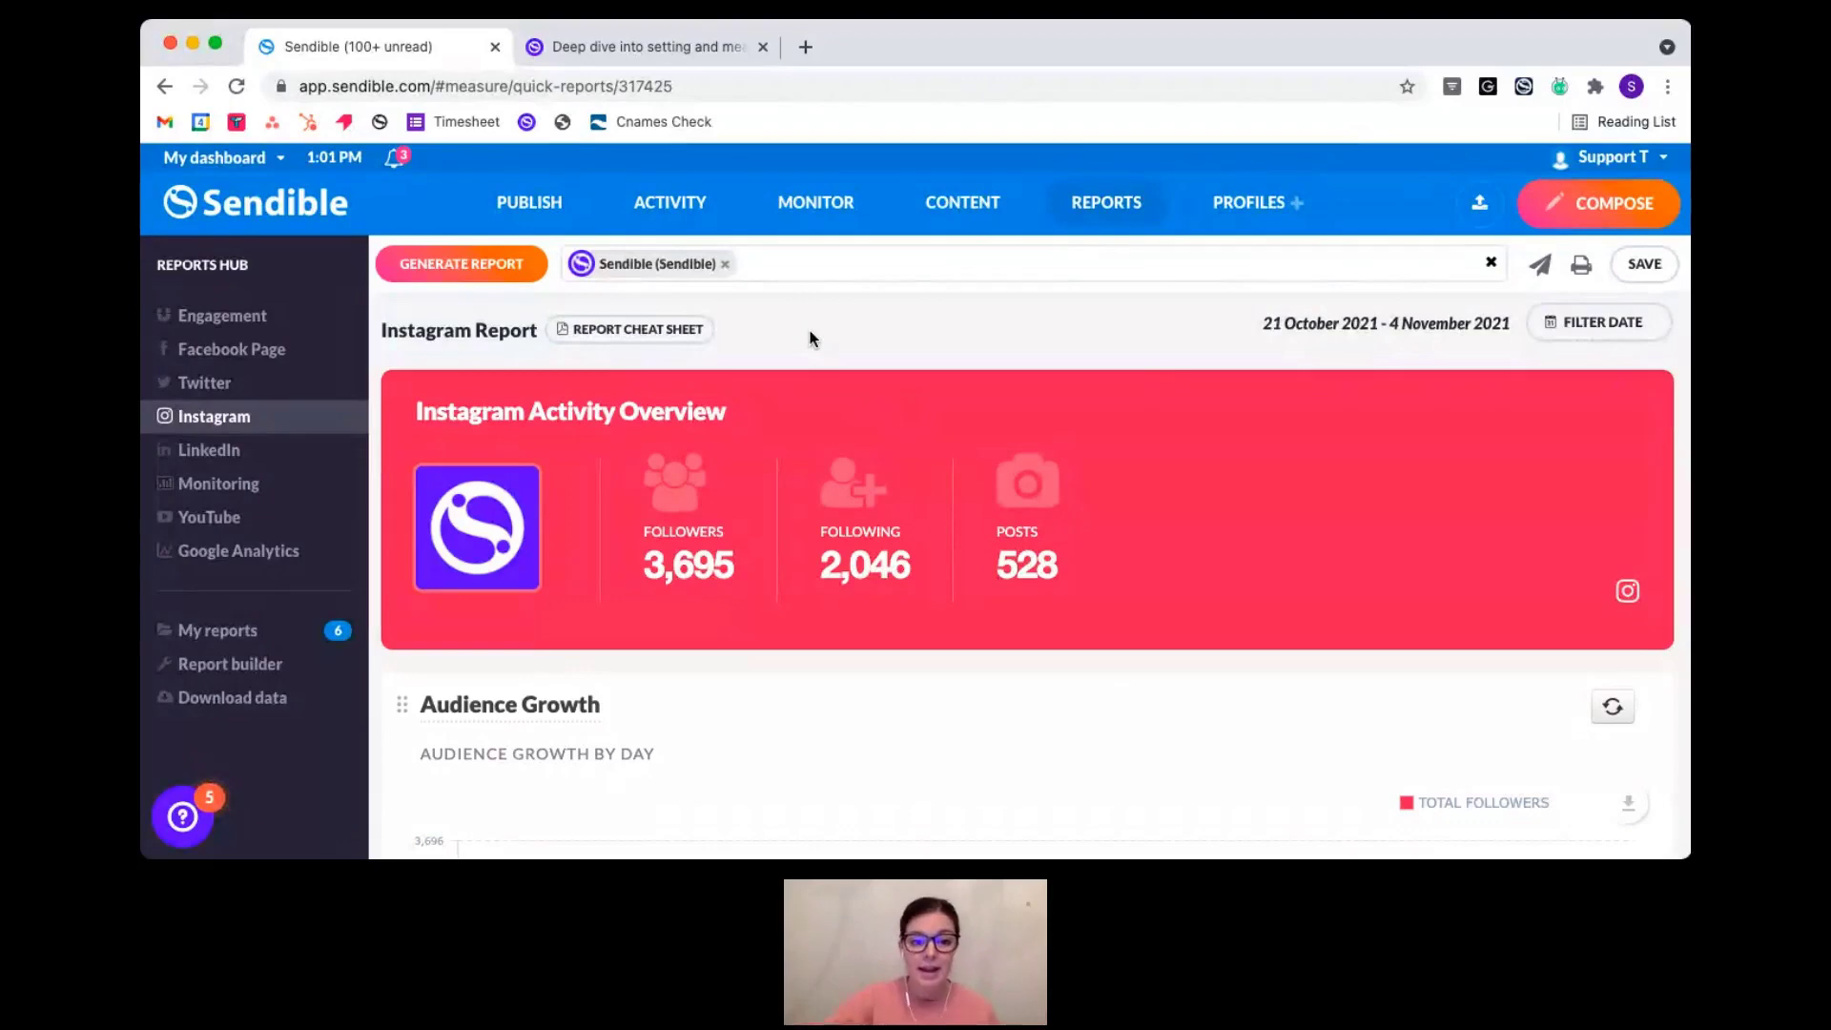
- Load the Facebook Page report and open its cheat sheet PDF in a new tab
{"action": "left_click", "coordinate": [242, 353]}
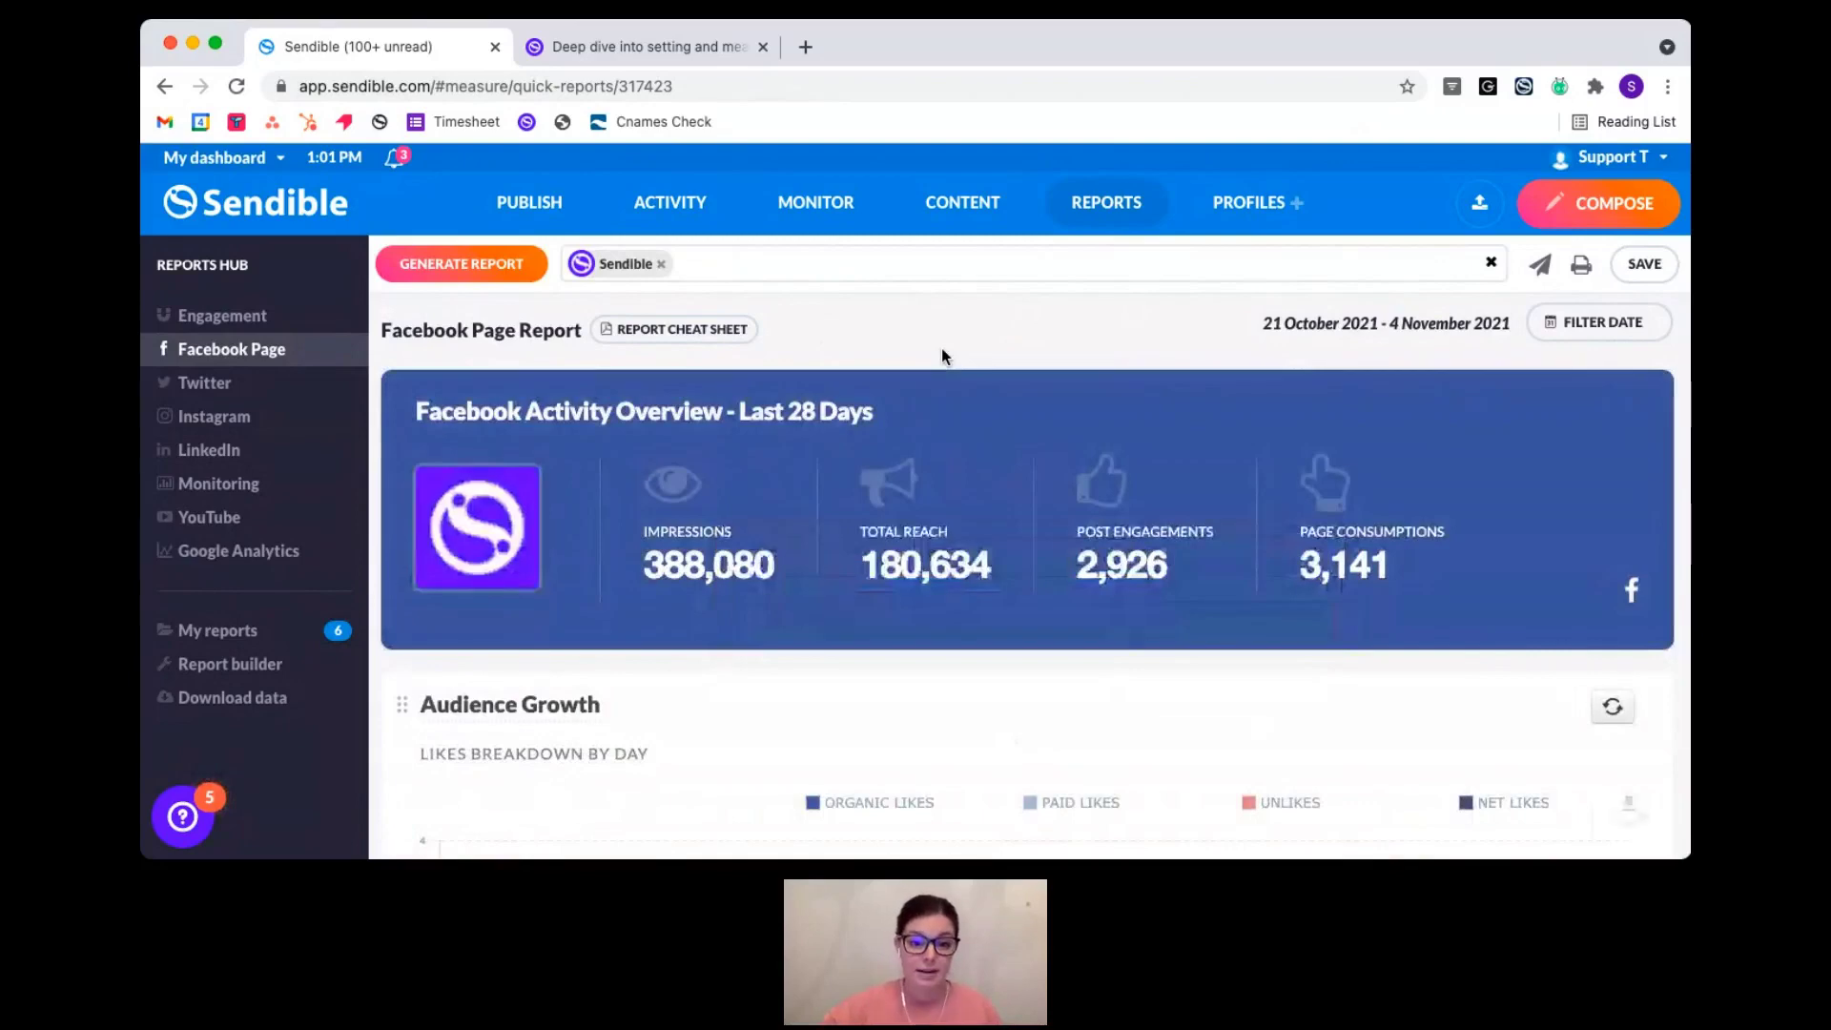
{"action": "left_click", "coordinate": [689, 336]}
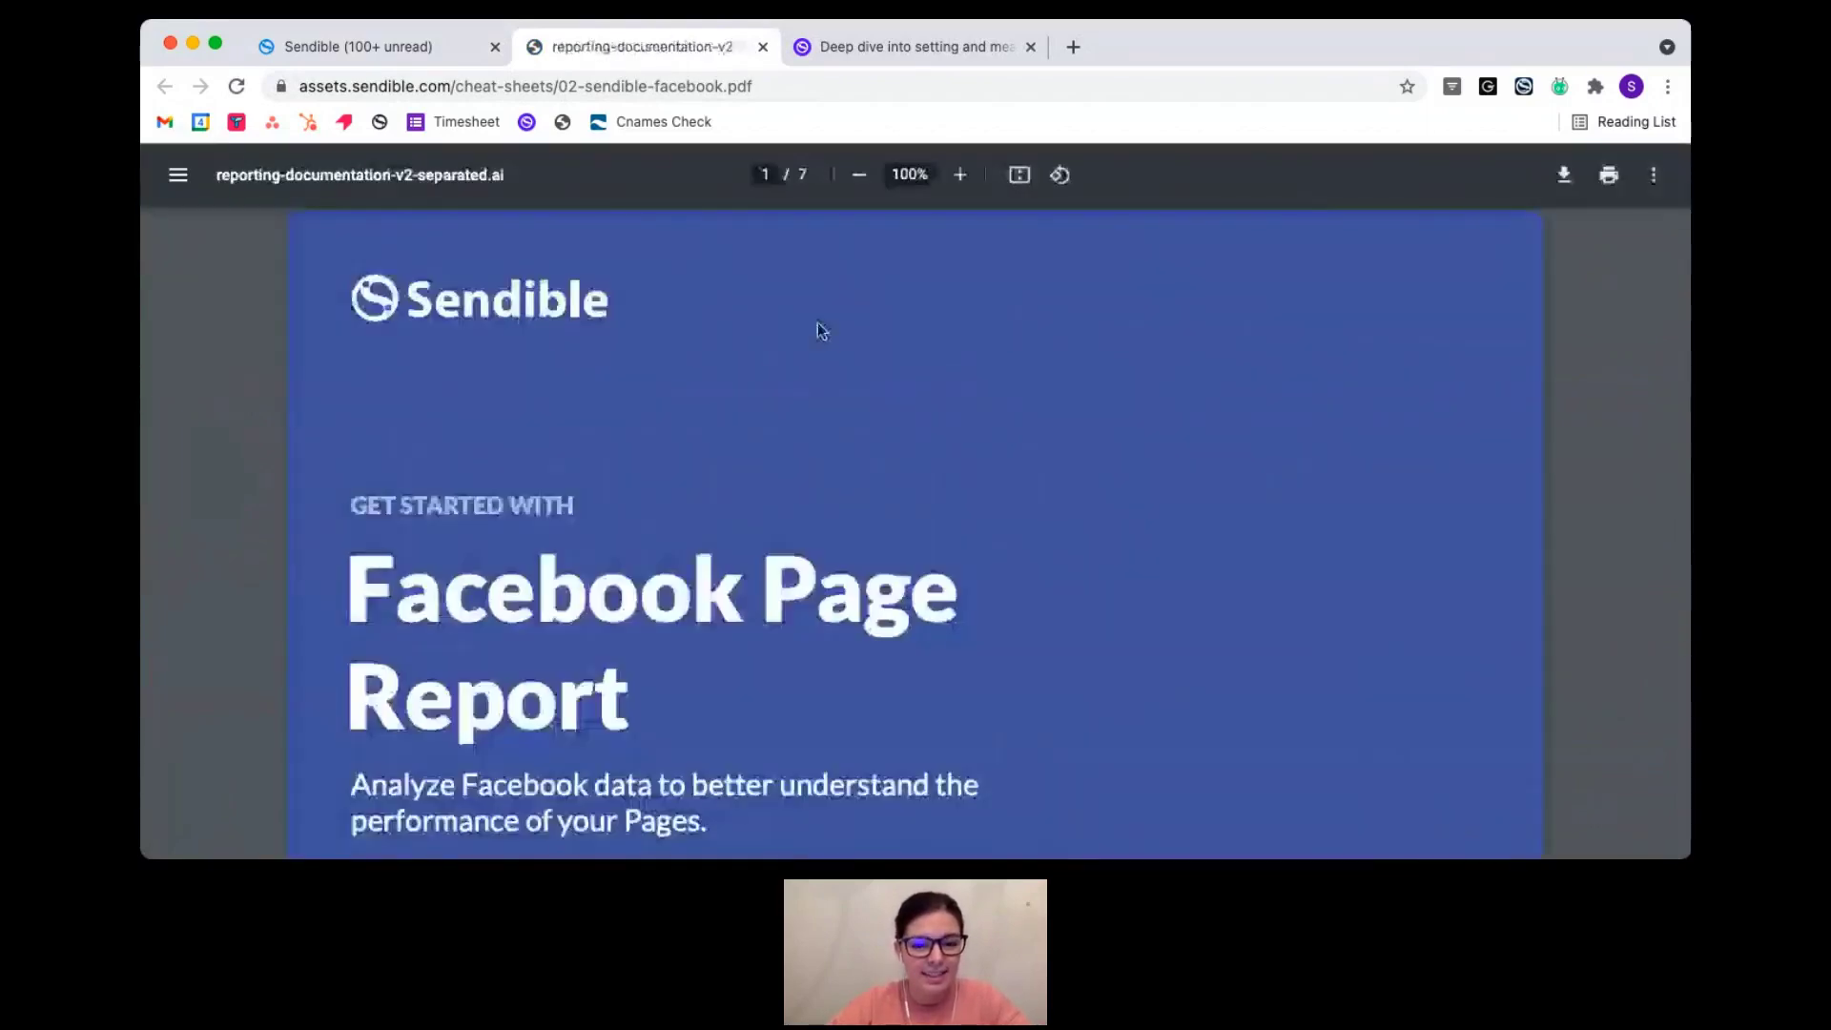
- Scroll into the cheat sheet, highlight the callout defining reach, then clear the highlight
{"action": "scroll", "coordinate": [689, 589], "scroll_direction": "down", "scroll_amount": 3}
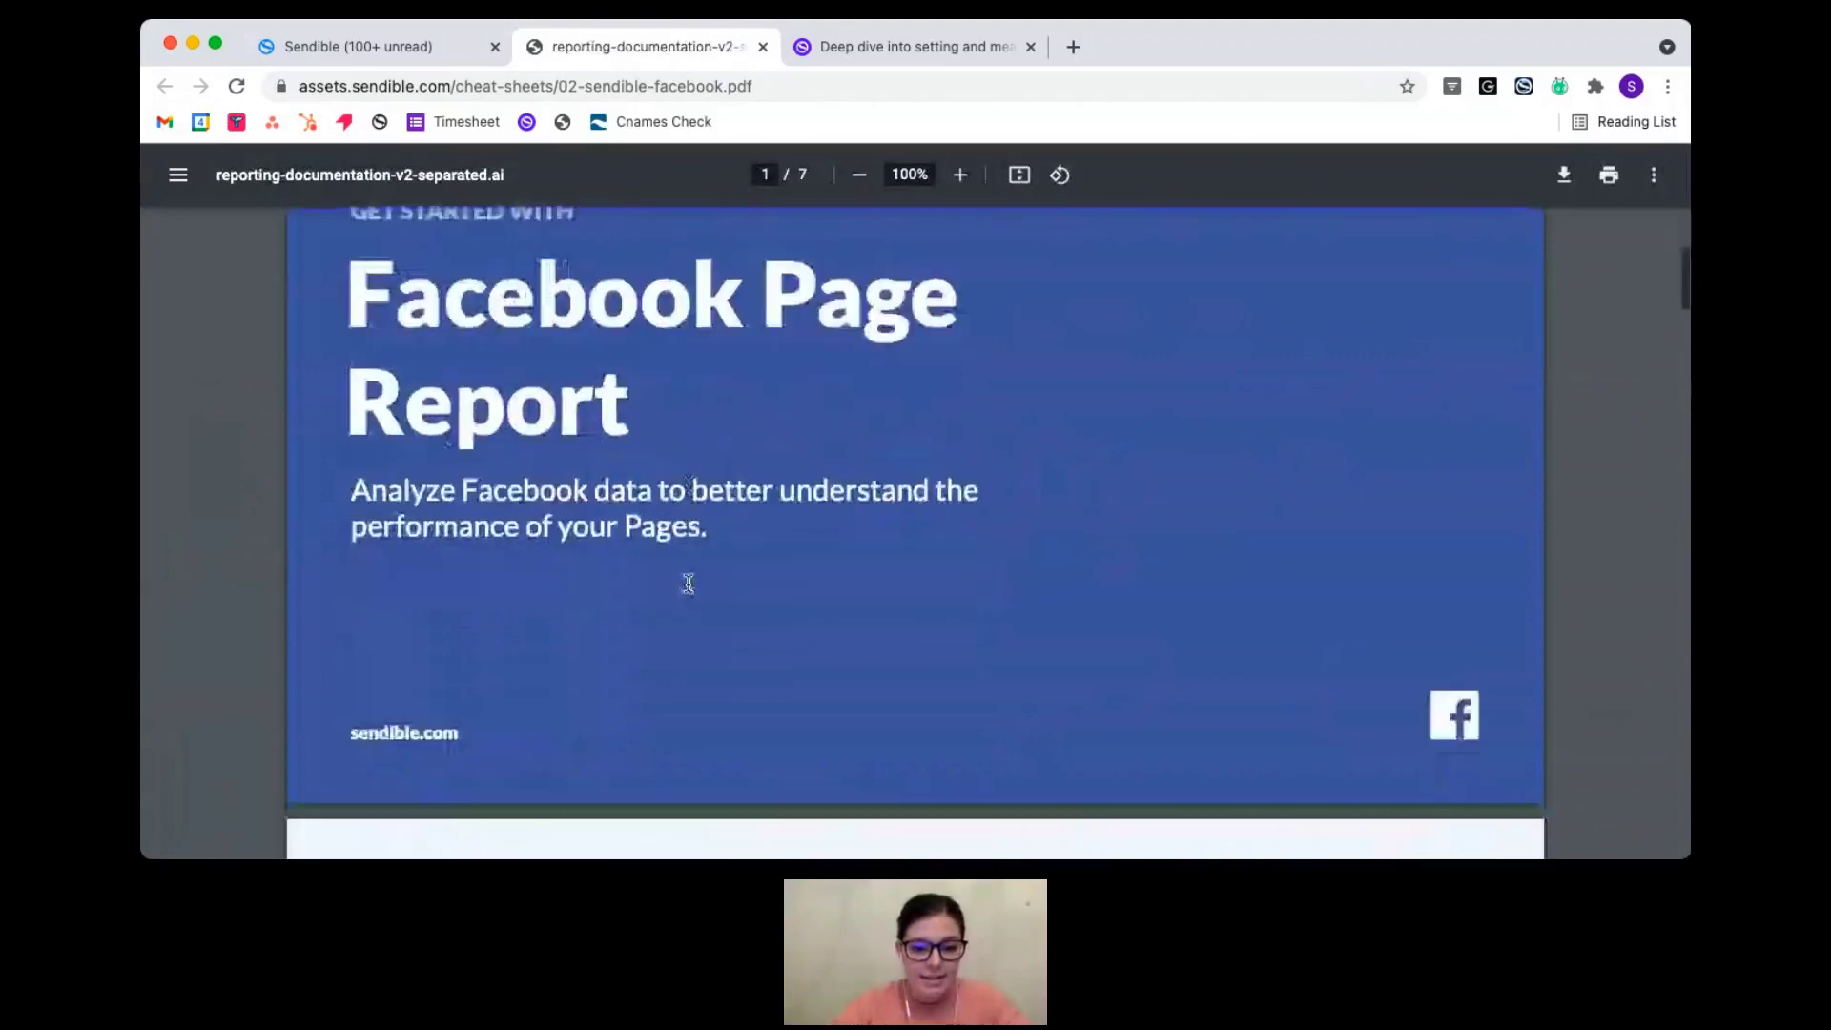
{"action": "scroll", "coordinate": [689, 584], "scroll_direction": "down", "scroll_amount": 7}
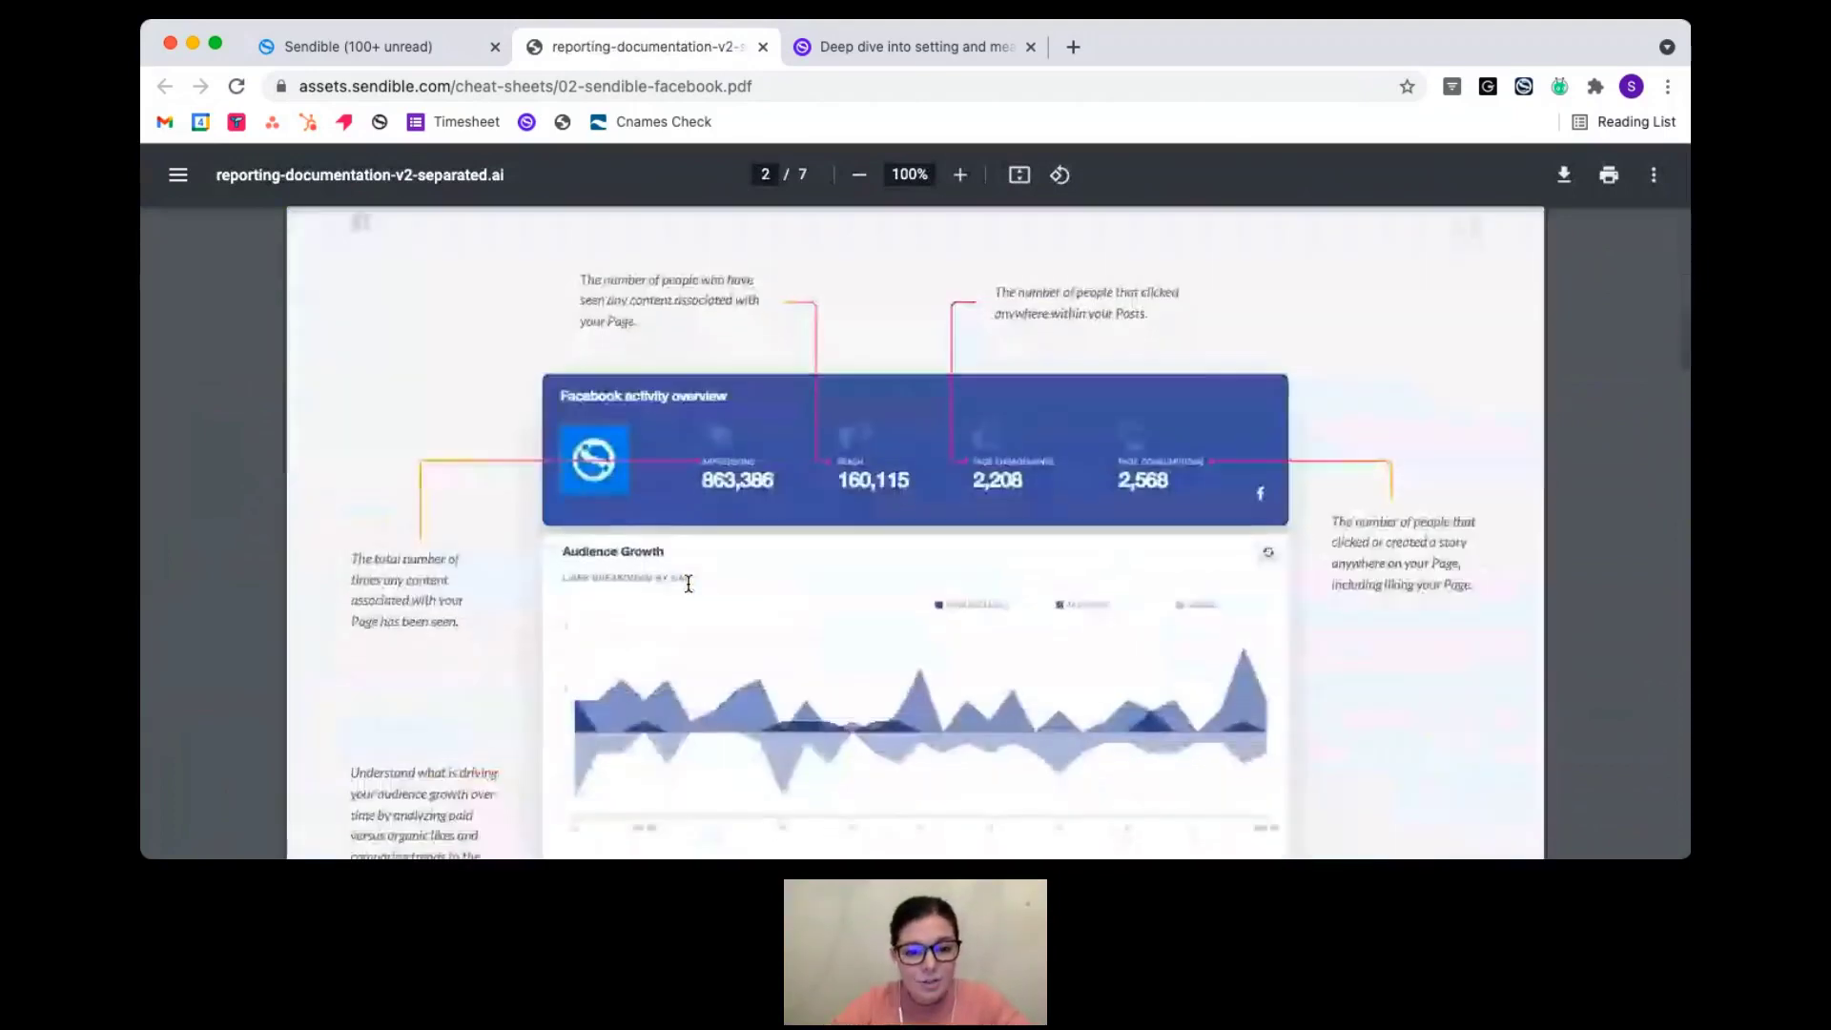
{"action": "left_click_drag", "start_coordinate": [580, 278], "coordinate": [761, 303]}
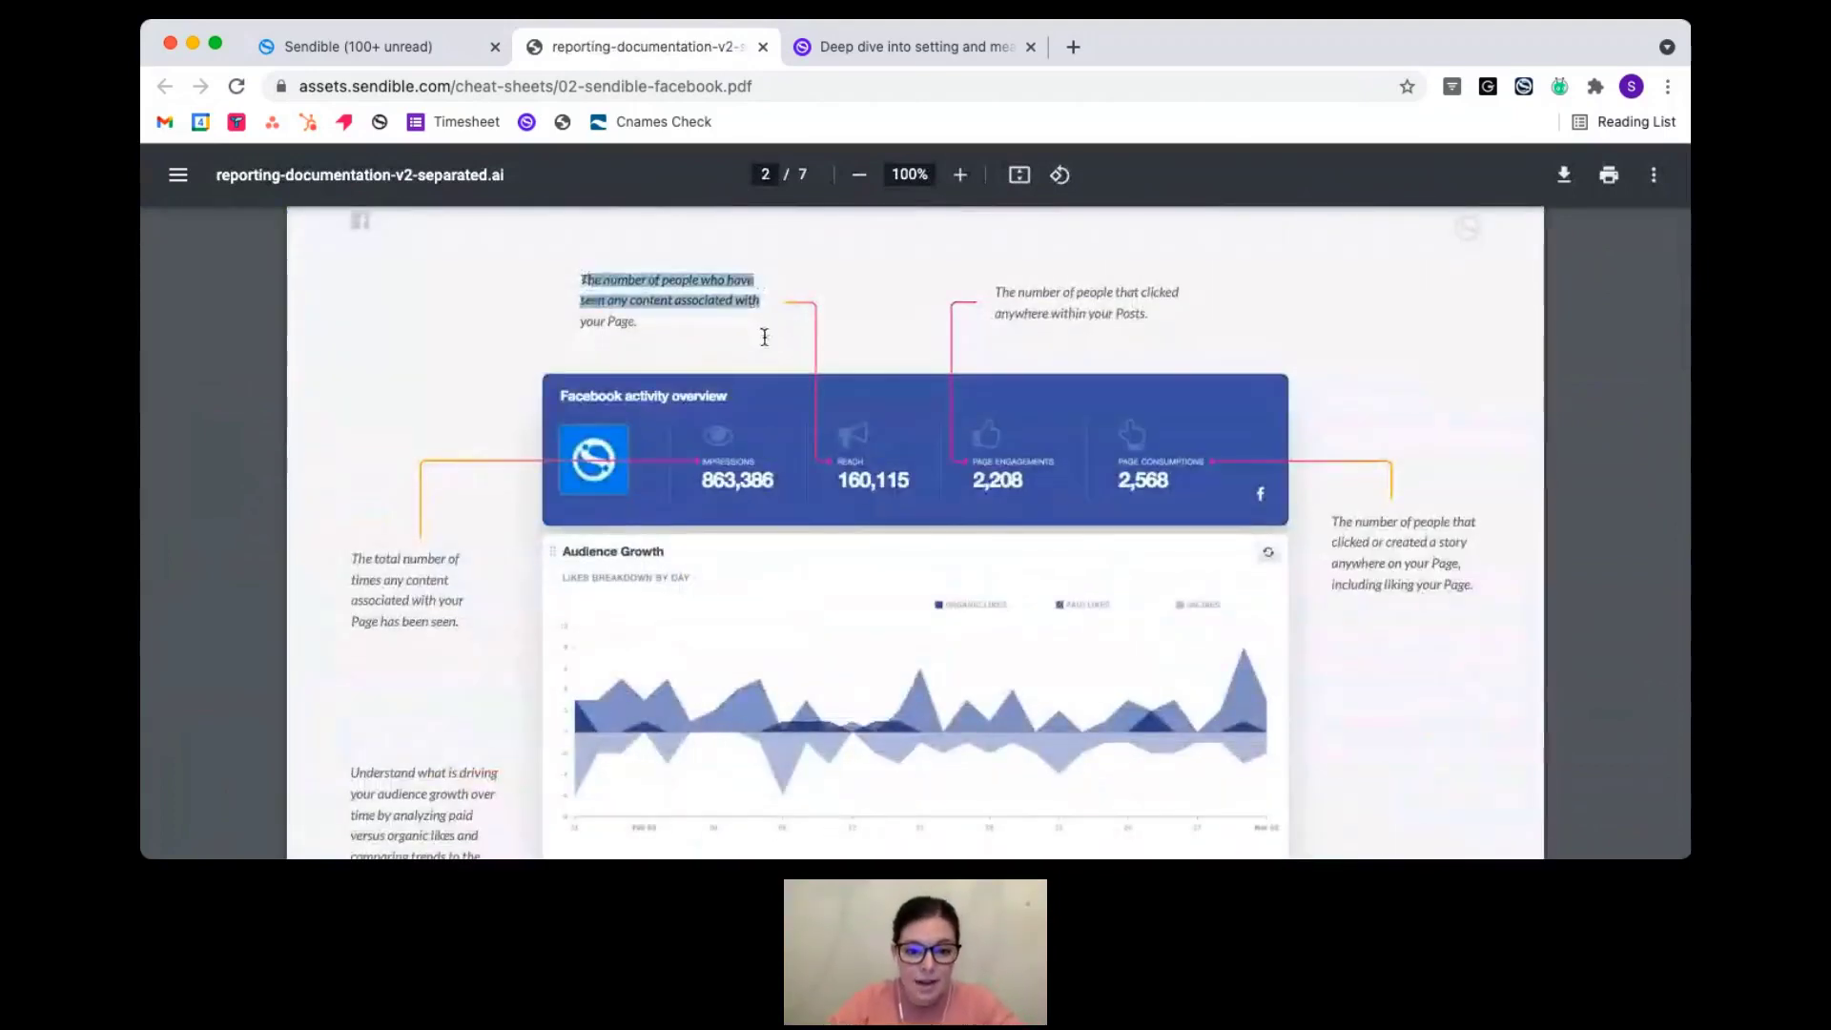
{"action": "left_click", "coordinate": [744, 332]}
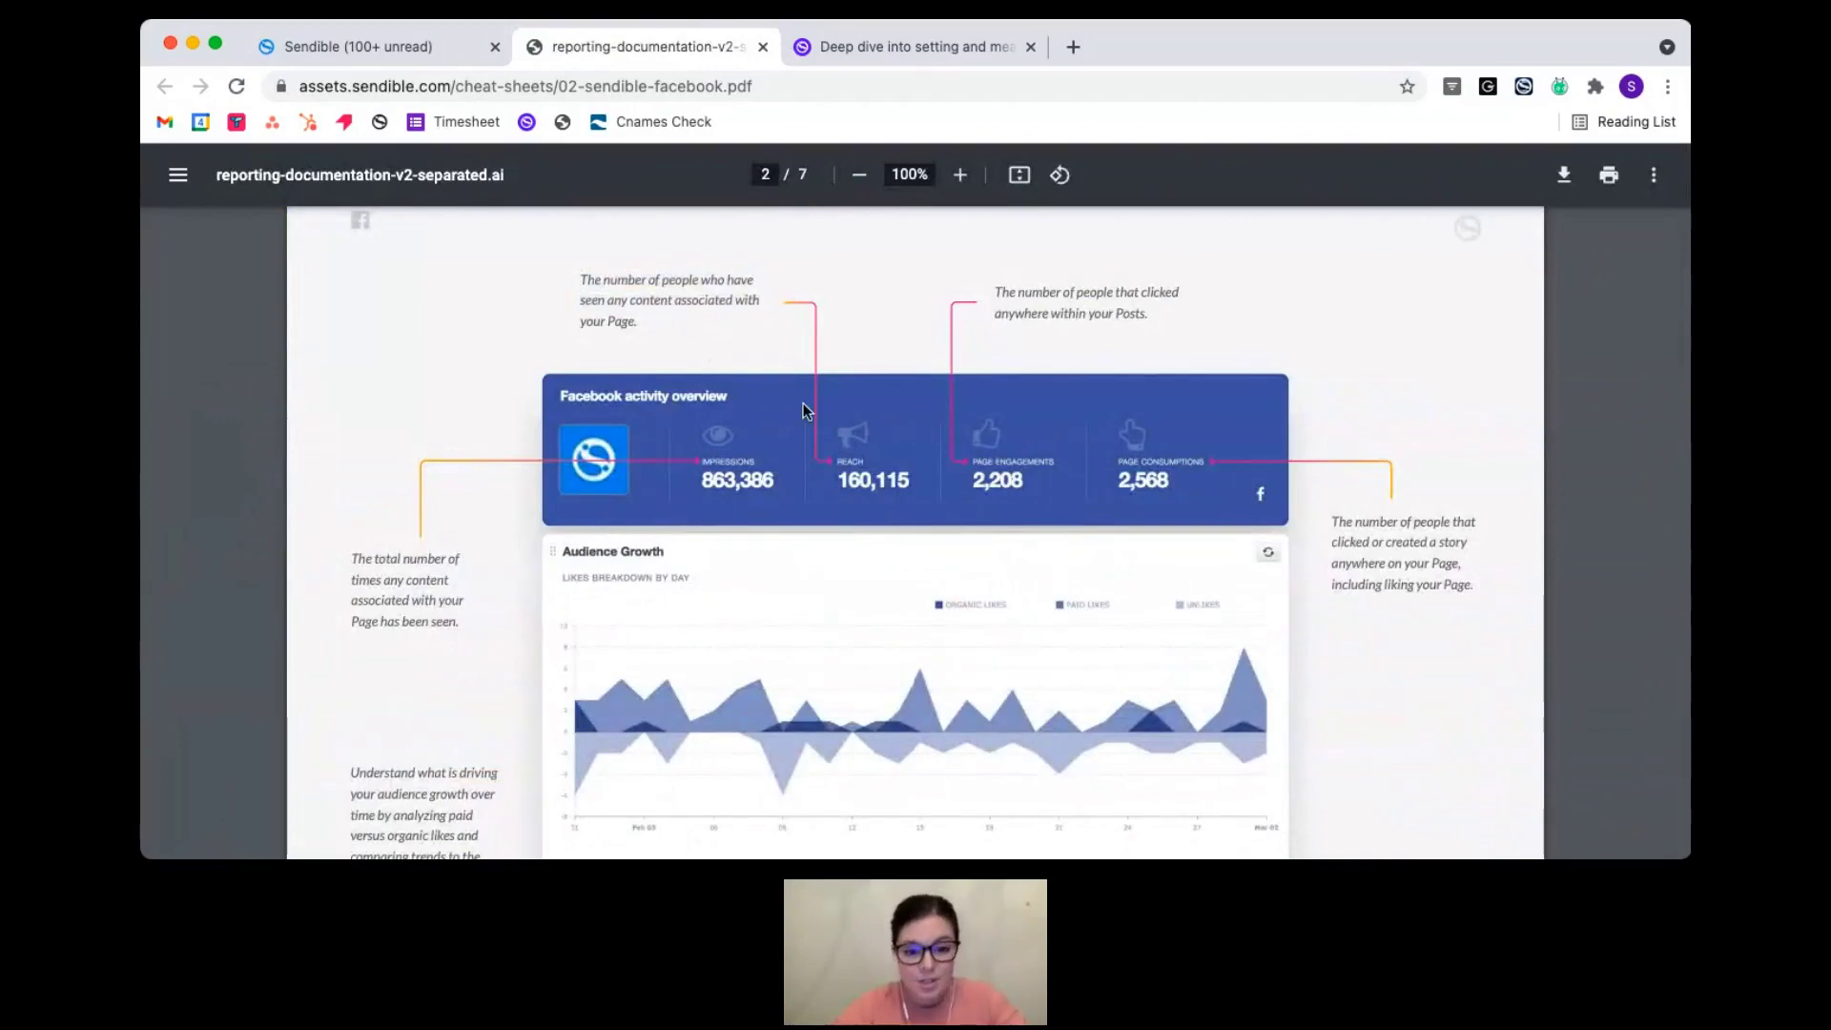
- Read through the cheat sheet up to page 6, then return to the Sendible report tab
{"action": "scroll", "coordinate": [804, 410], "scroll_direction": "down", "scroll_amount": 1}
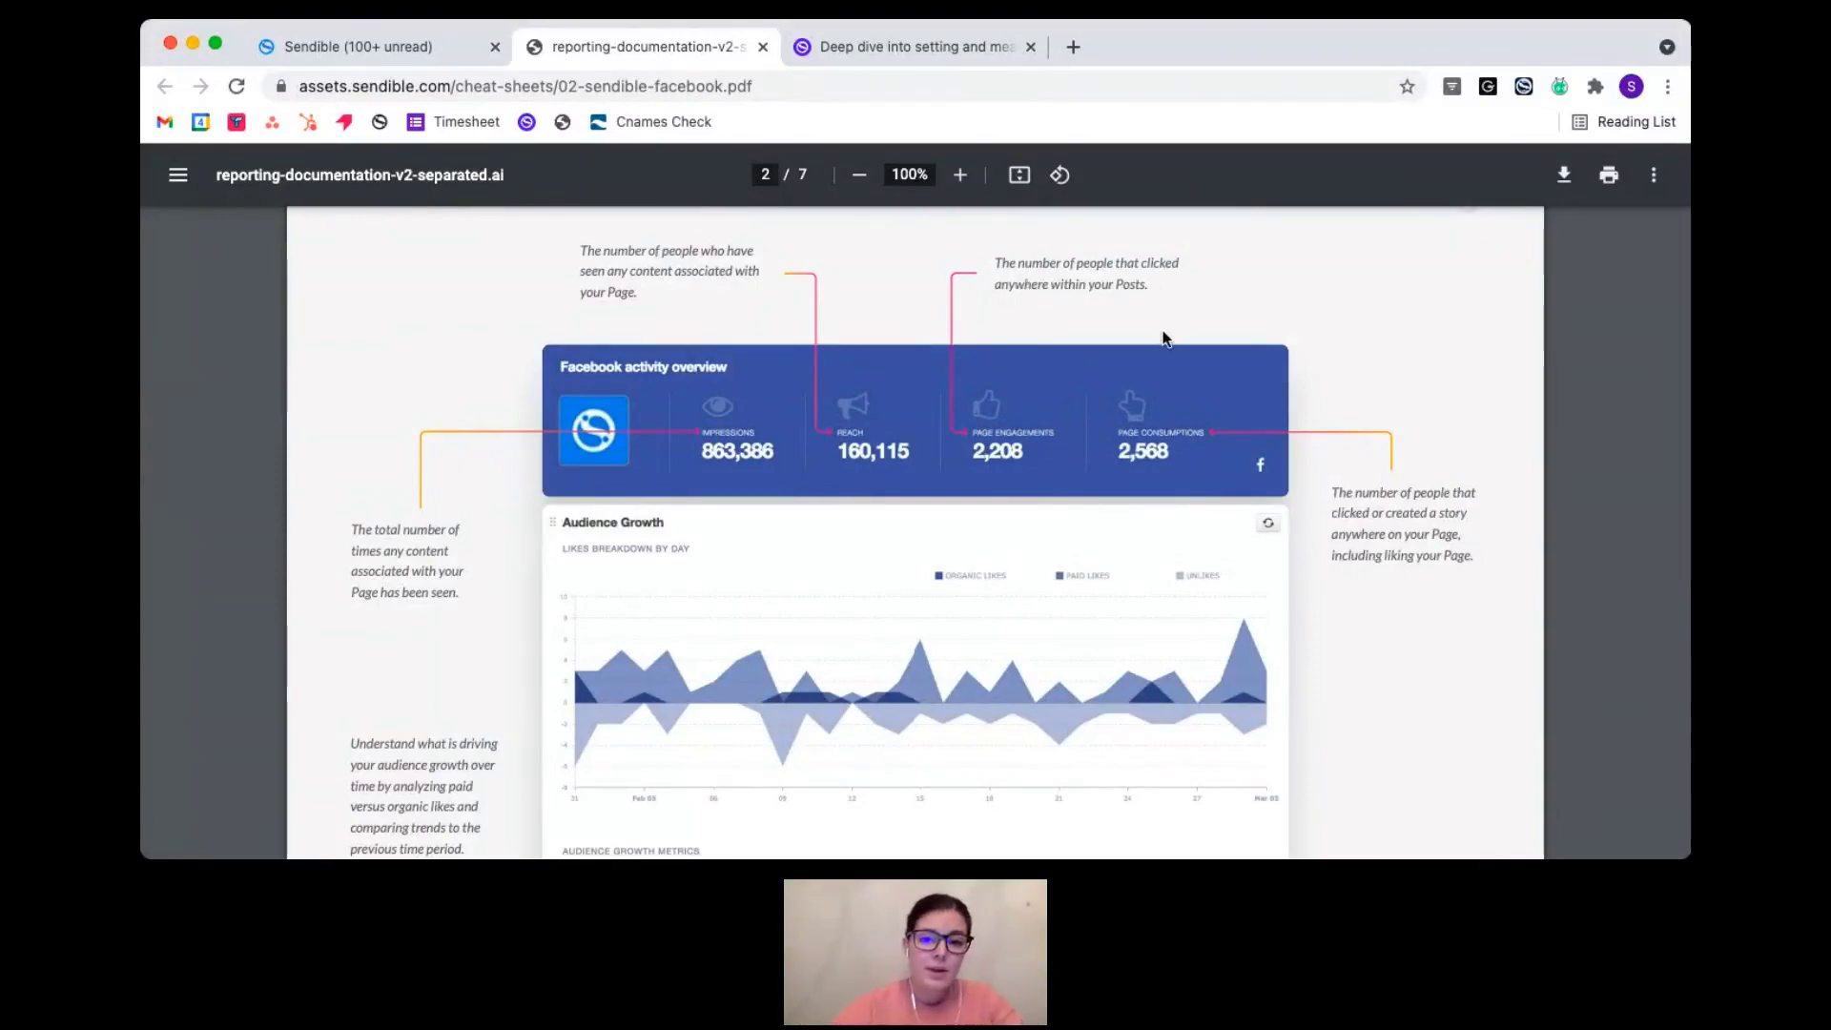
{"action": "scroll", "coordinate": [1537, 568], "scroll_direction": "down", "scroll_amount": 10}
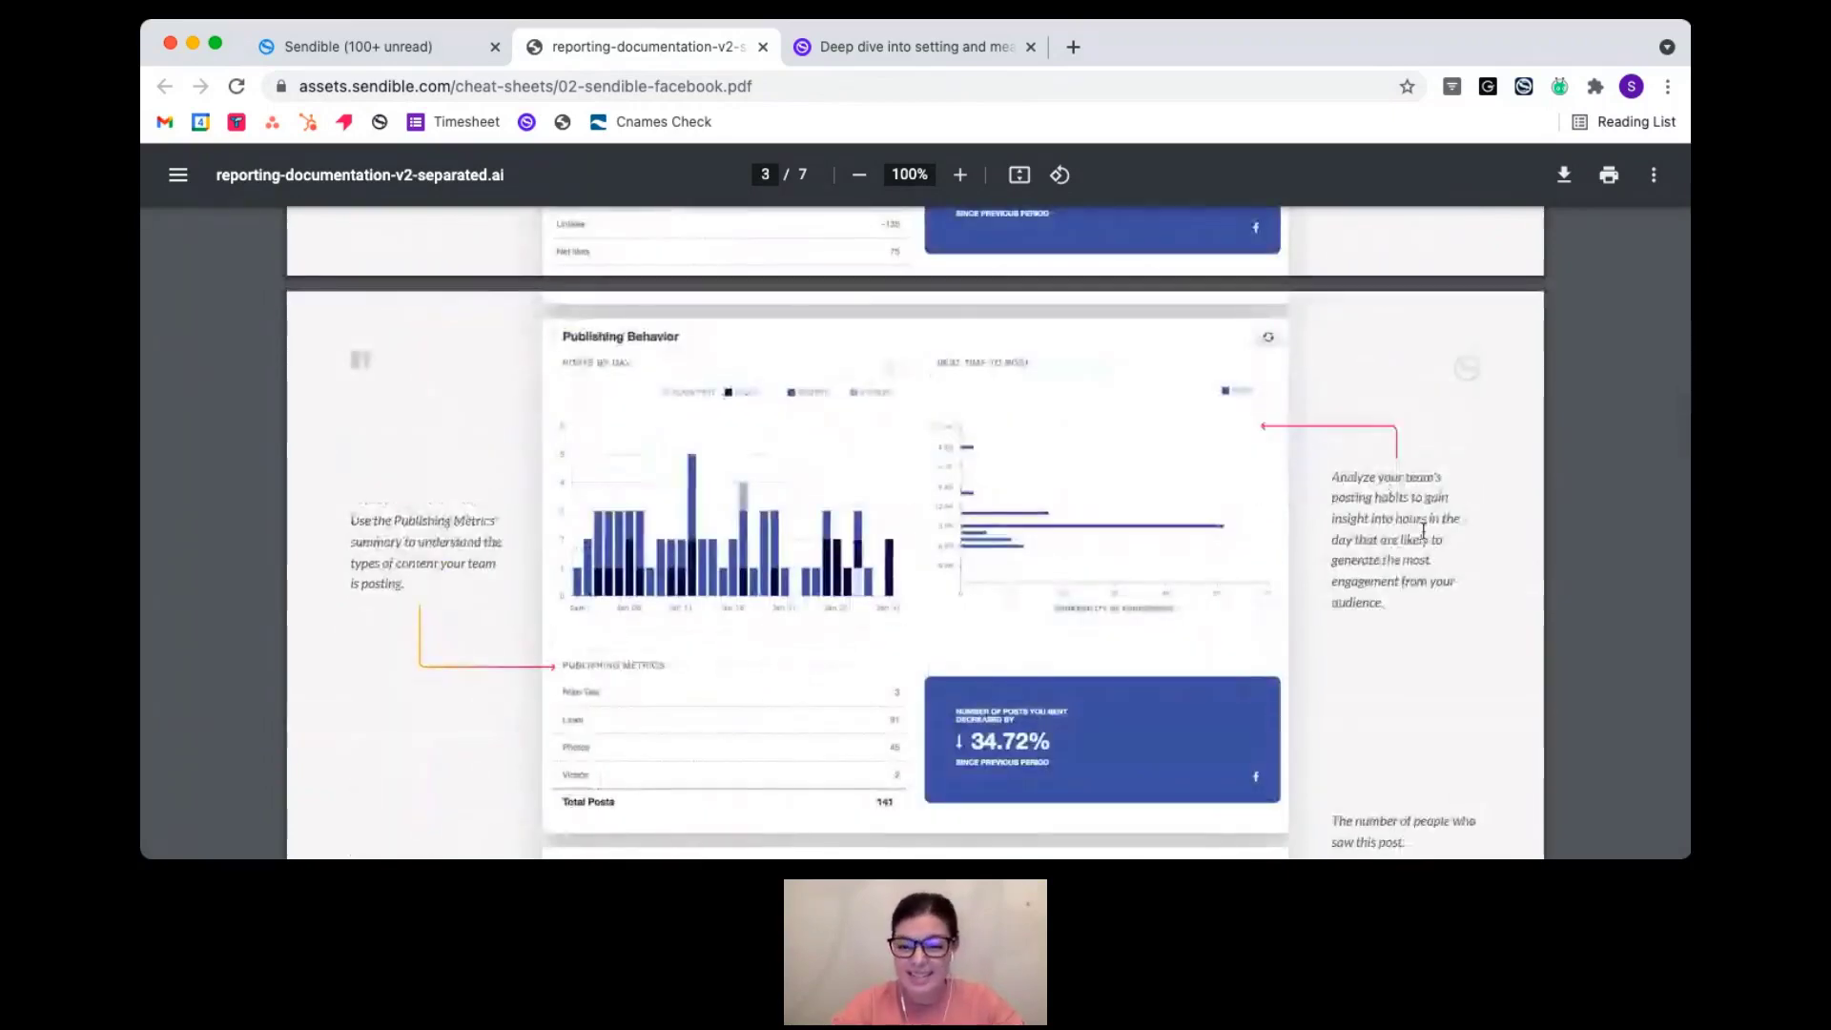
{"action": "scroll", "coordinate": [1342, 520], "scroll_direction": "down", "scroll_amount": 1}
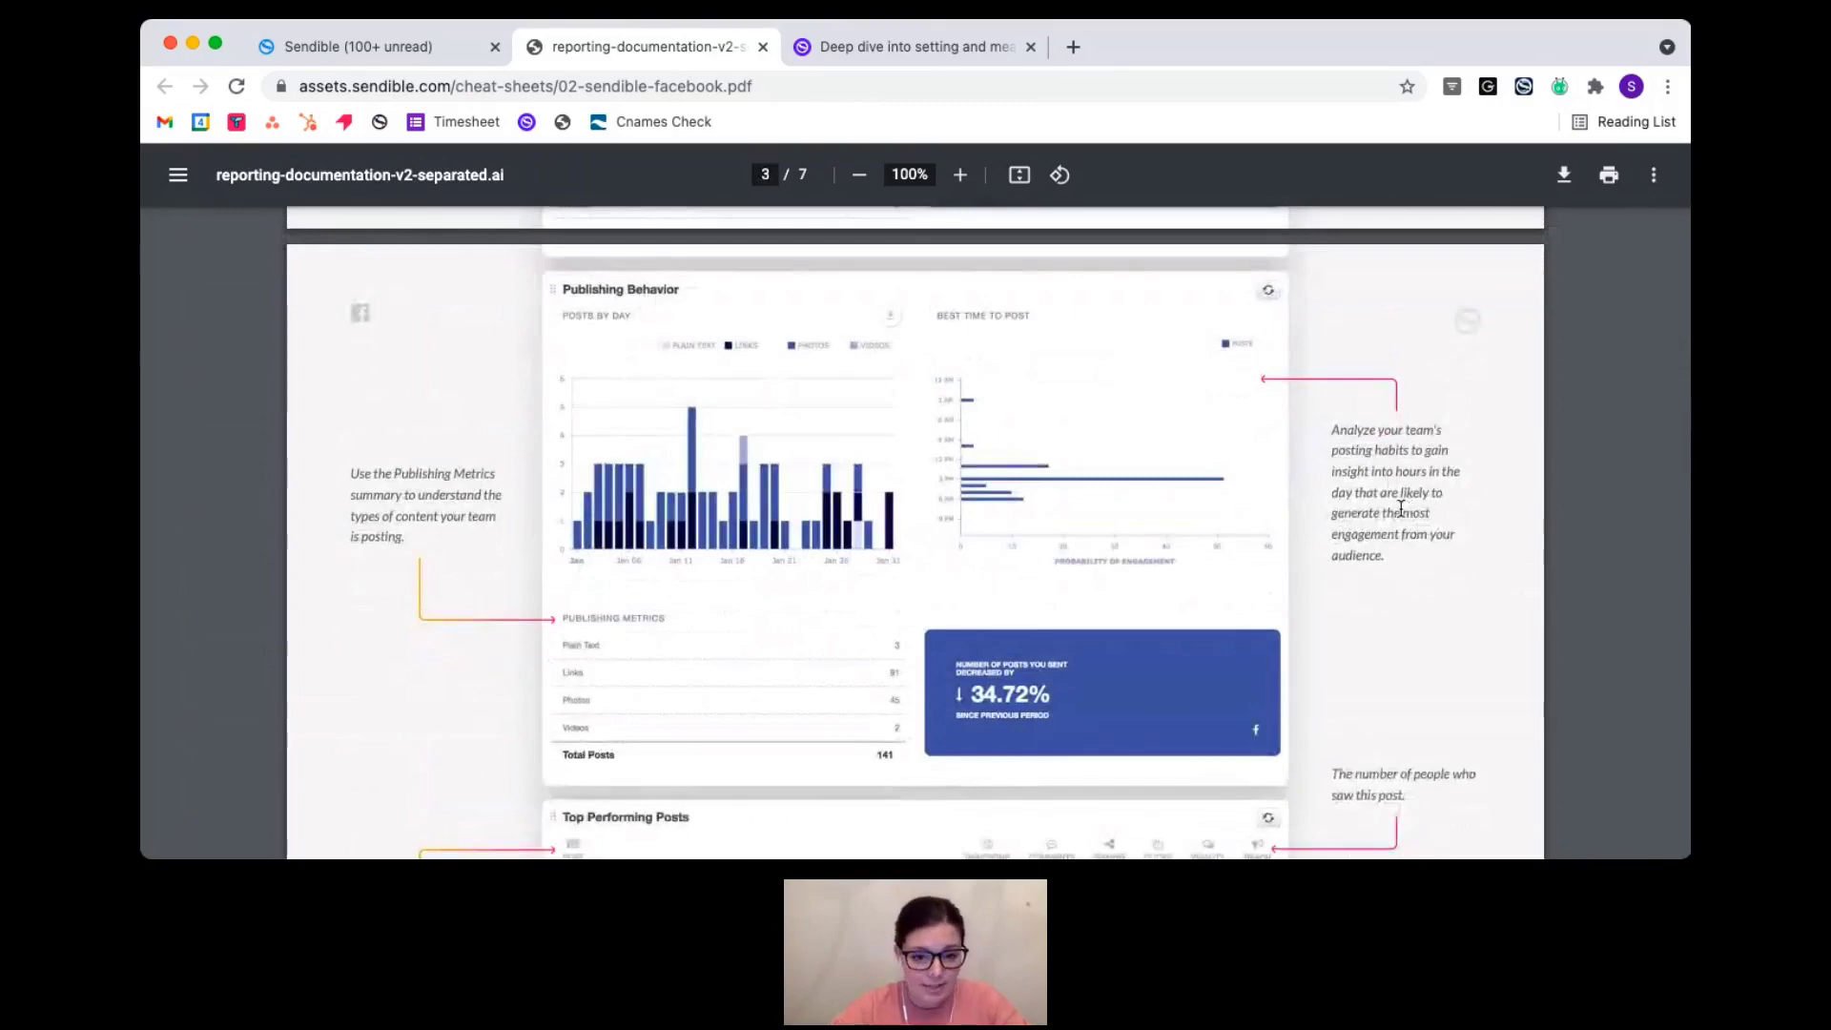
{"action": "scroll", "coordinate": [1401, 508], "scroll_direction": "down", "scroll_amount": 4}
{"action": "scroll", "coordinate": [1401, 508], "scroll_direction": "down", "scroll_amount": 20}
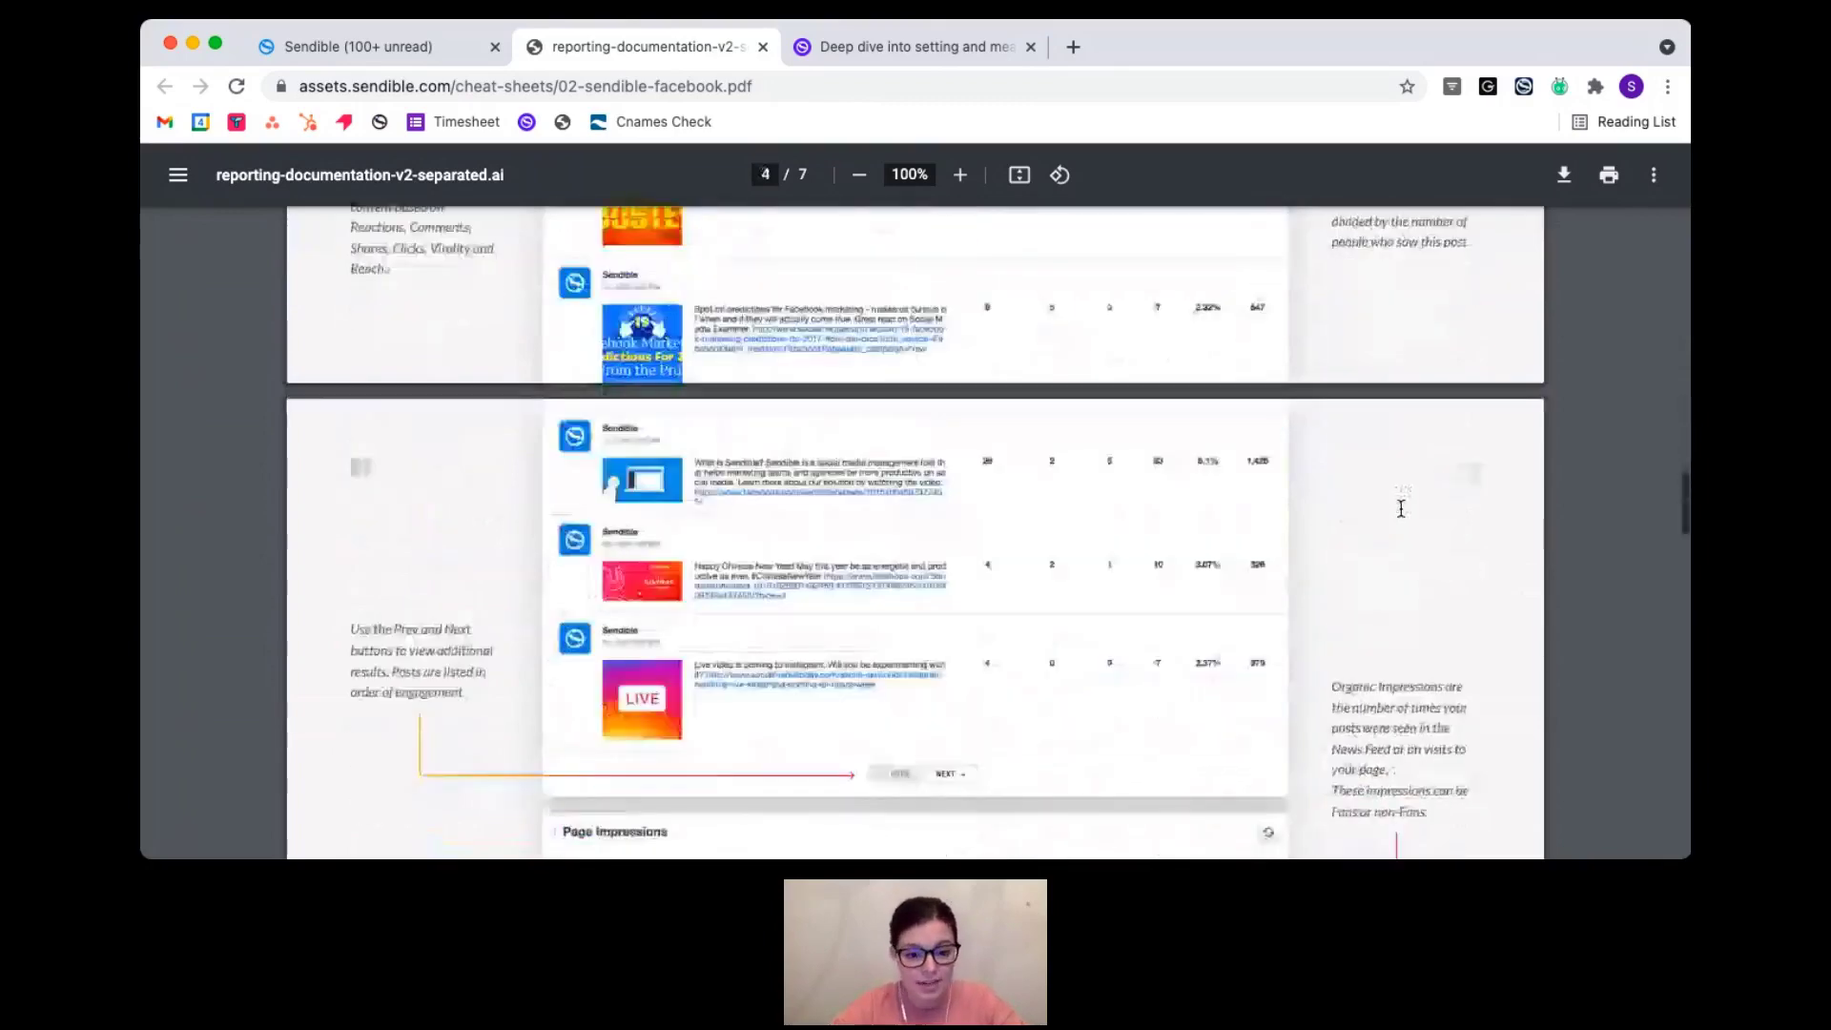
{"action": "scroll", "coordinate": [1401, 509], "scroll_direction": "down", "scroll_amount": 20}
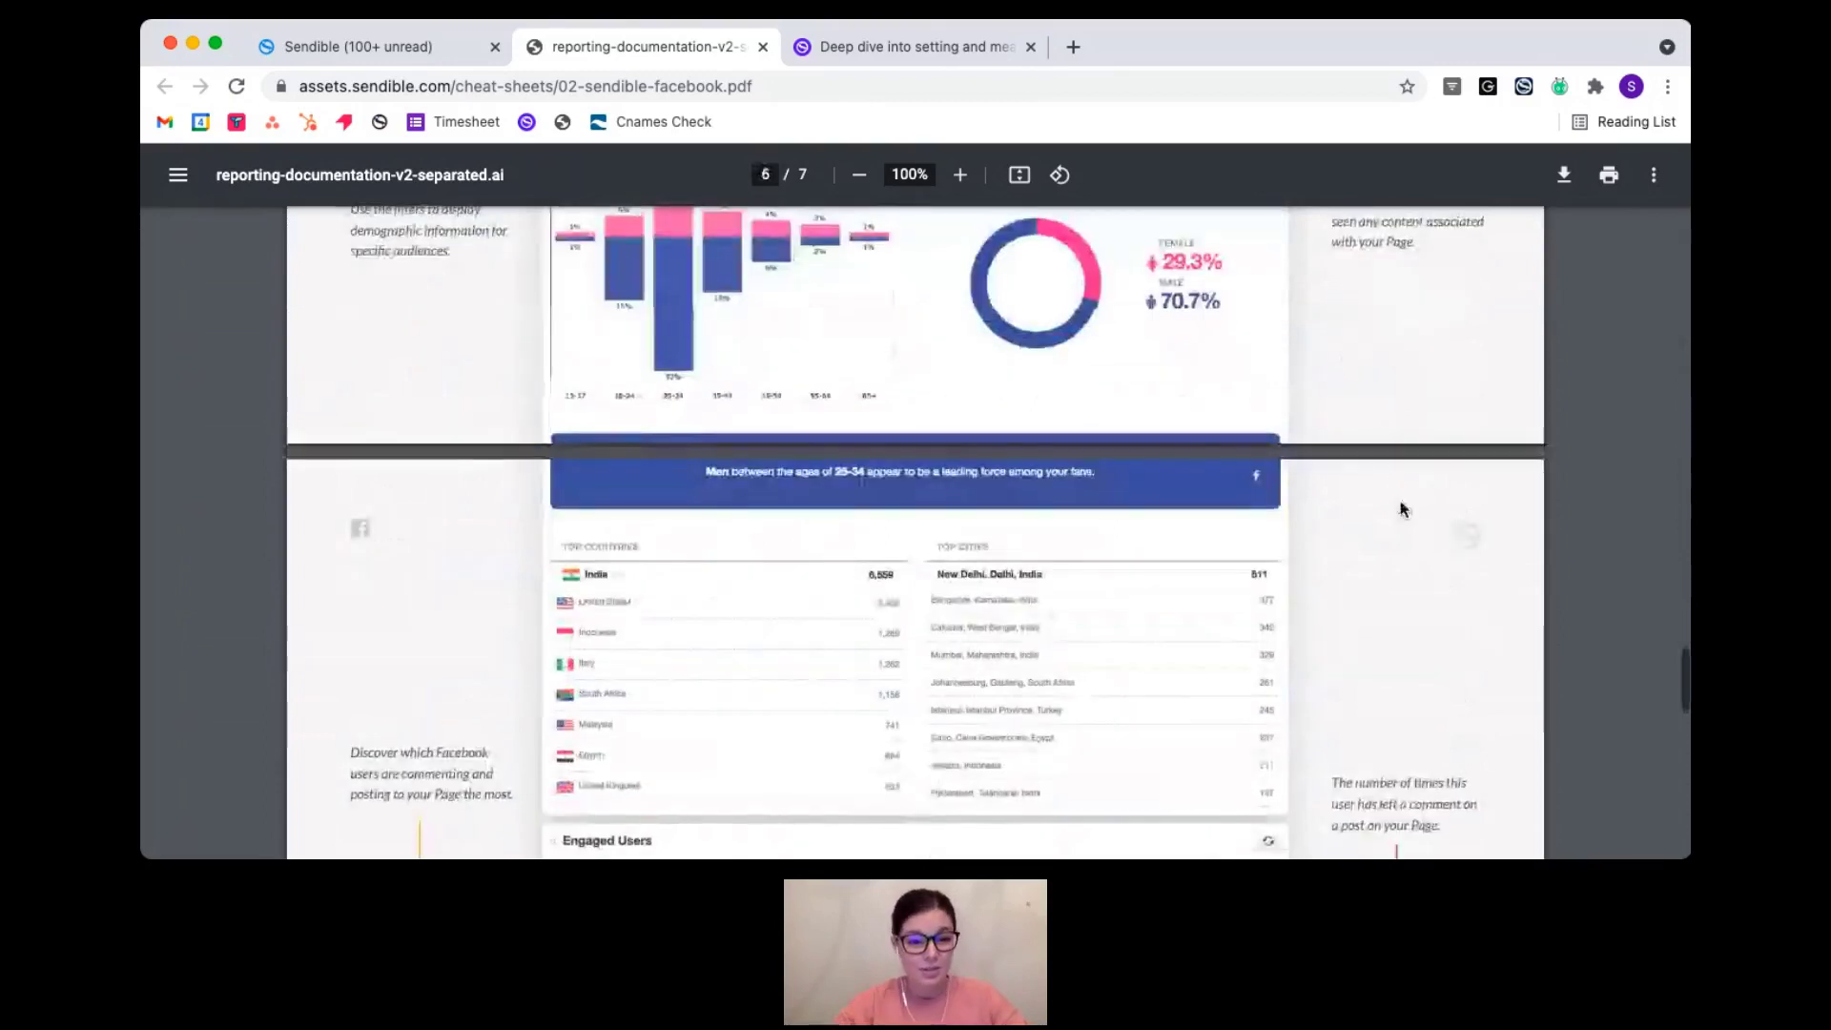
{"action": "scroll", "coordinate": [1392, 426], "scroll_direction": "up", "scroll_amount": 3}
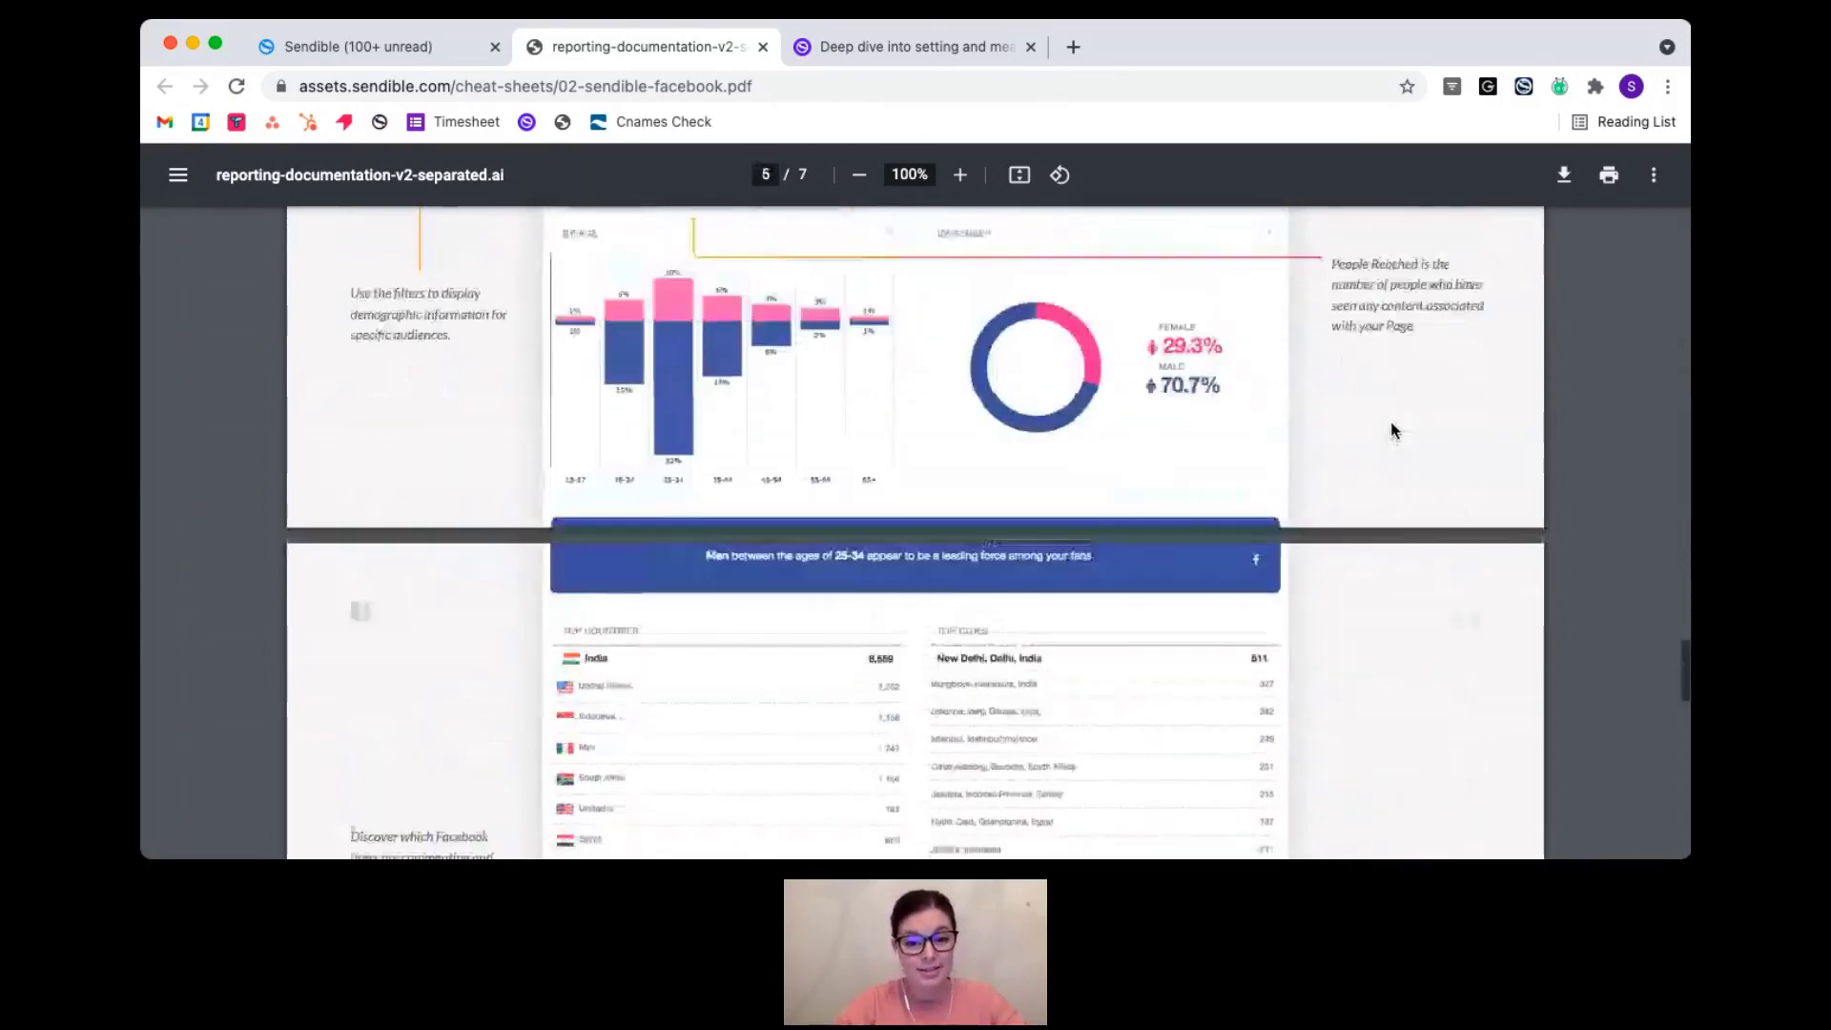
{"action": "scroll", "coordinate": [1391, 422], "scroll_direction": "up", "scroll_amount": 1}
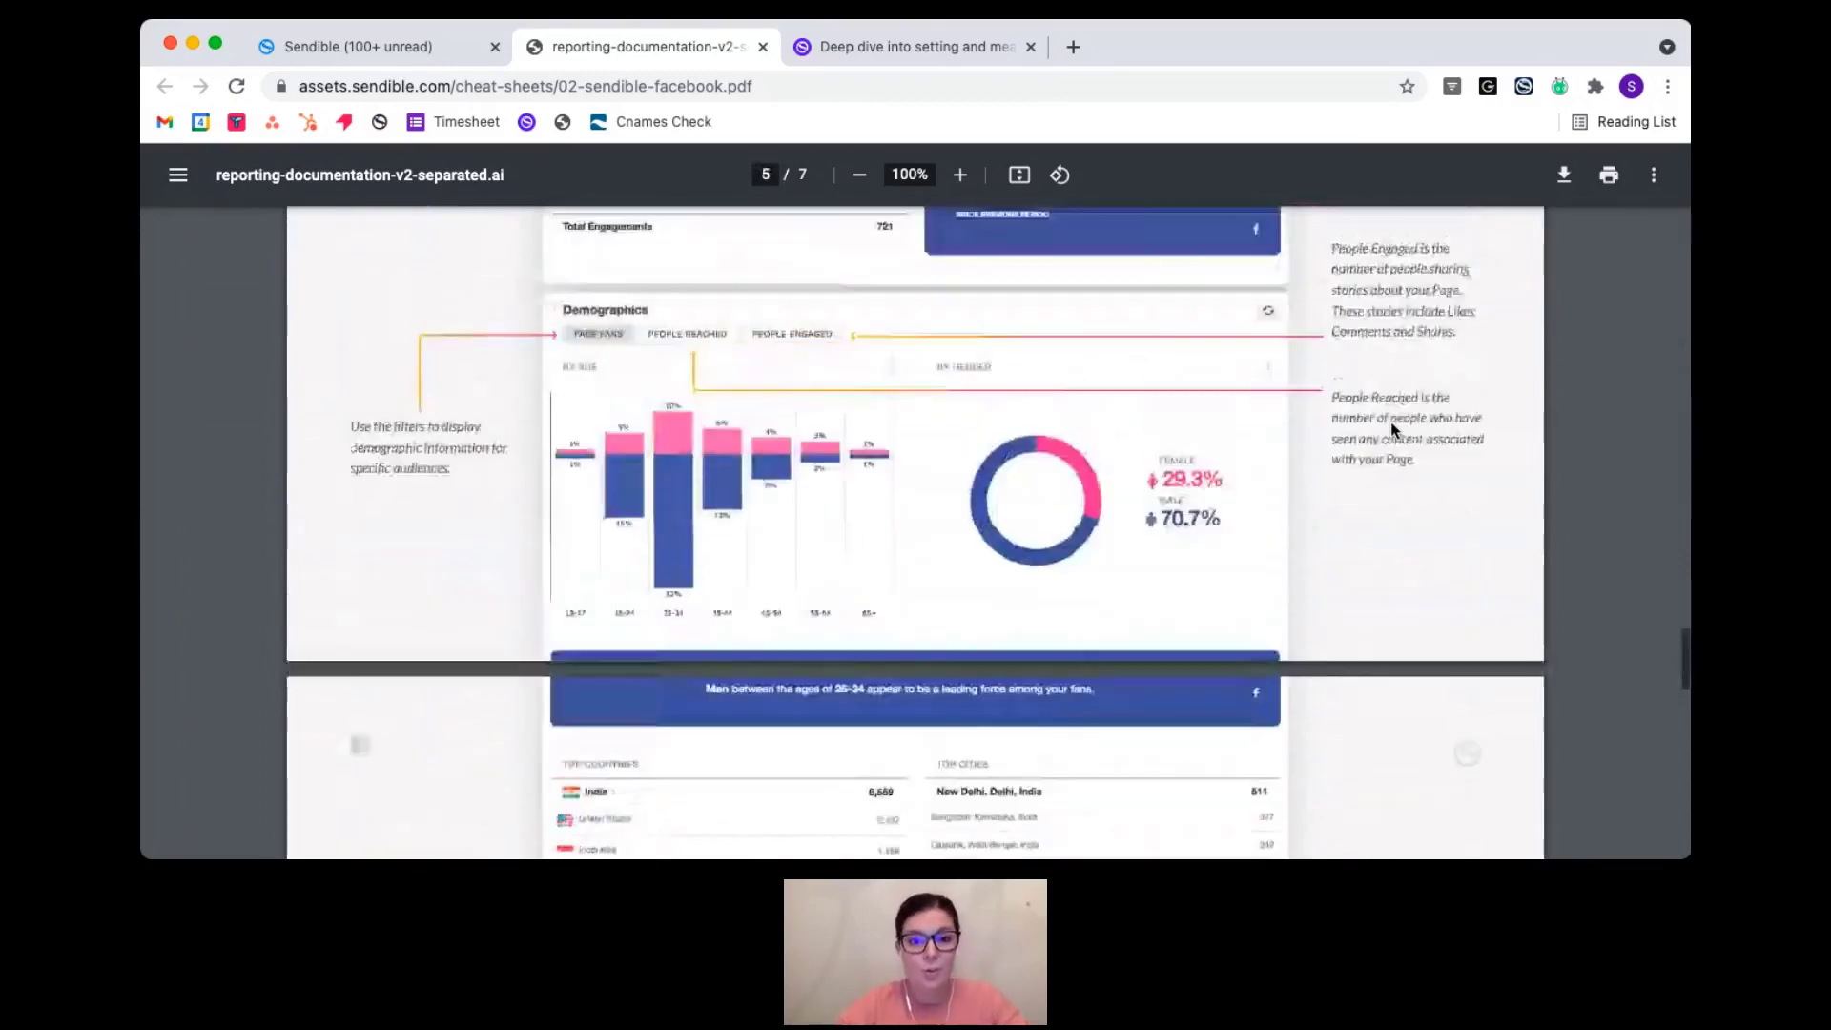
{"action": "scroll", "coordinate": [1391, 422], "scroll_direction": "down", "scroll_amount": 14}
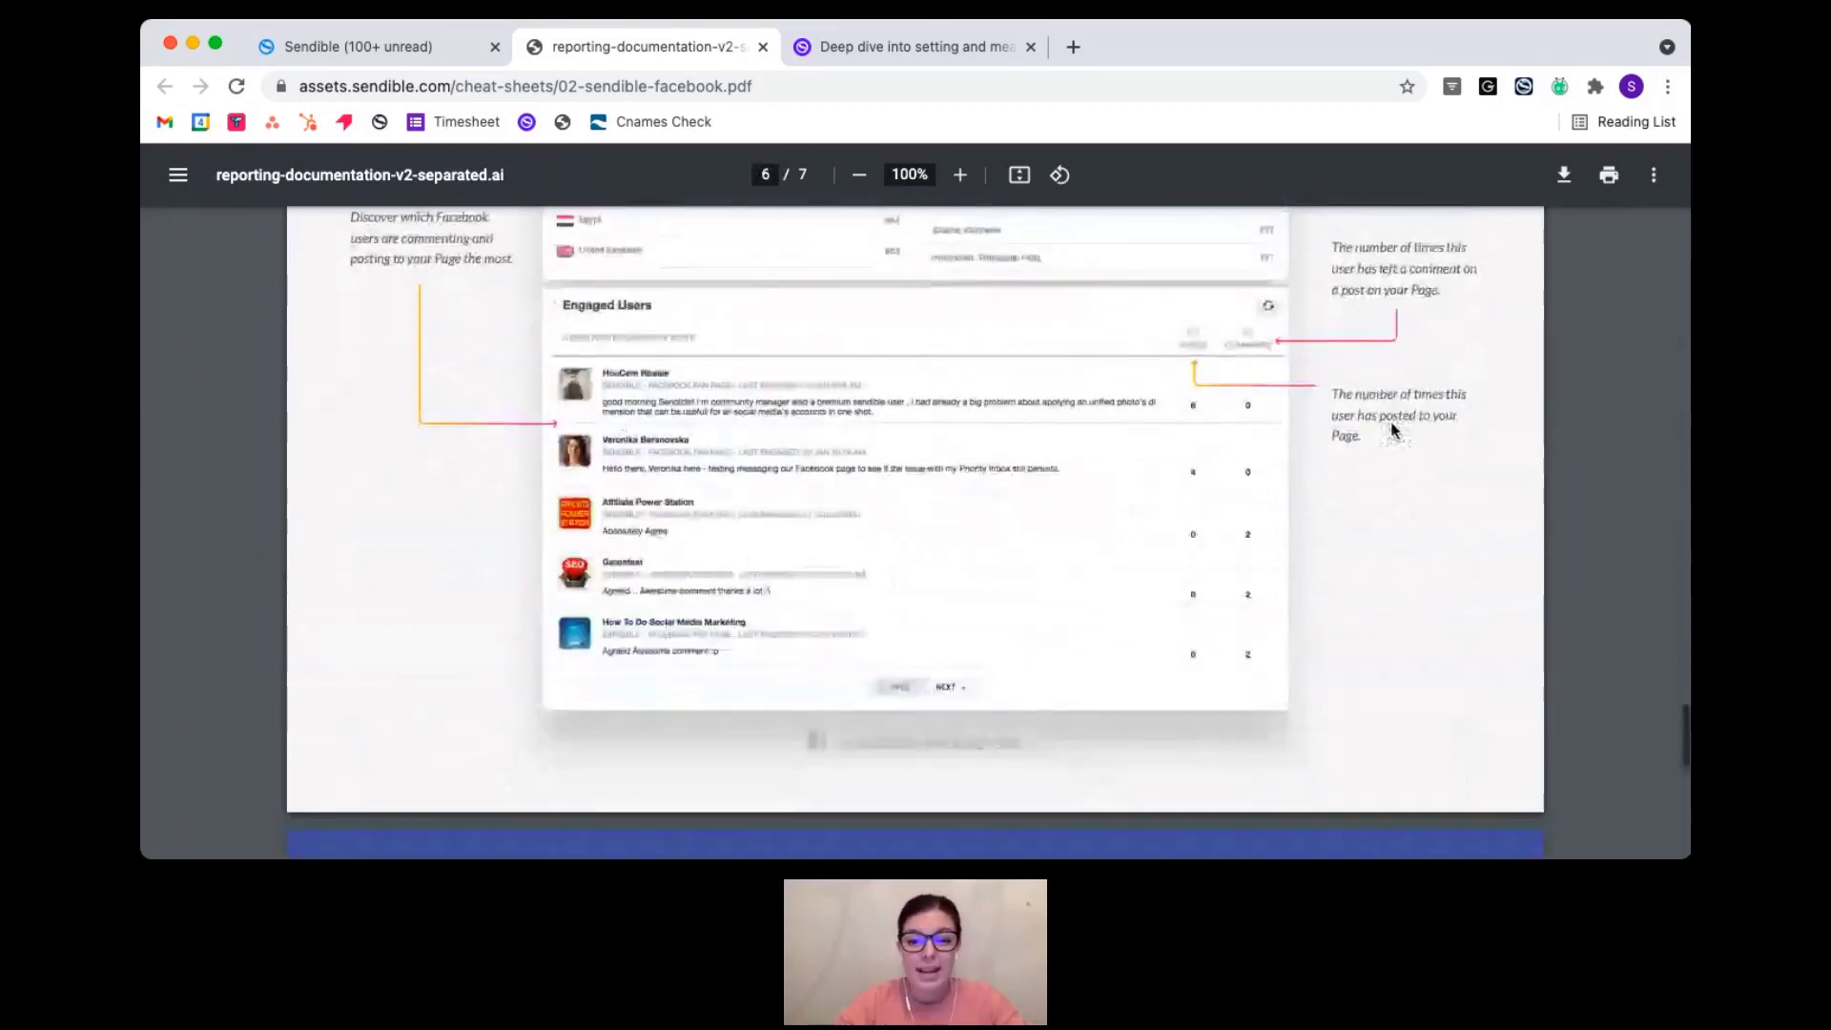
{"action": "scroll", "coordinate": [1391, 429], "scroll_direction": "up", "scroll_amount": 10}
{"action": "scroll", "coordinate": [1392, 426], "scroll_direction": "up", "scroll_amount": 15}
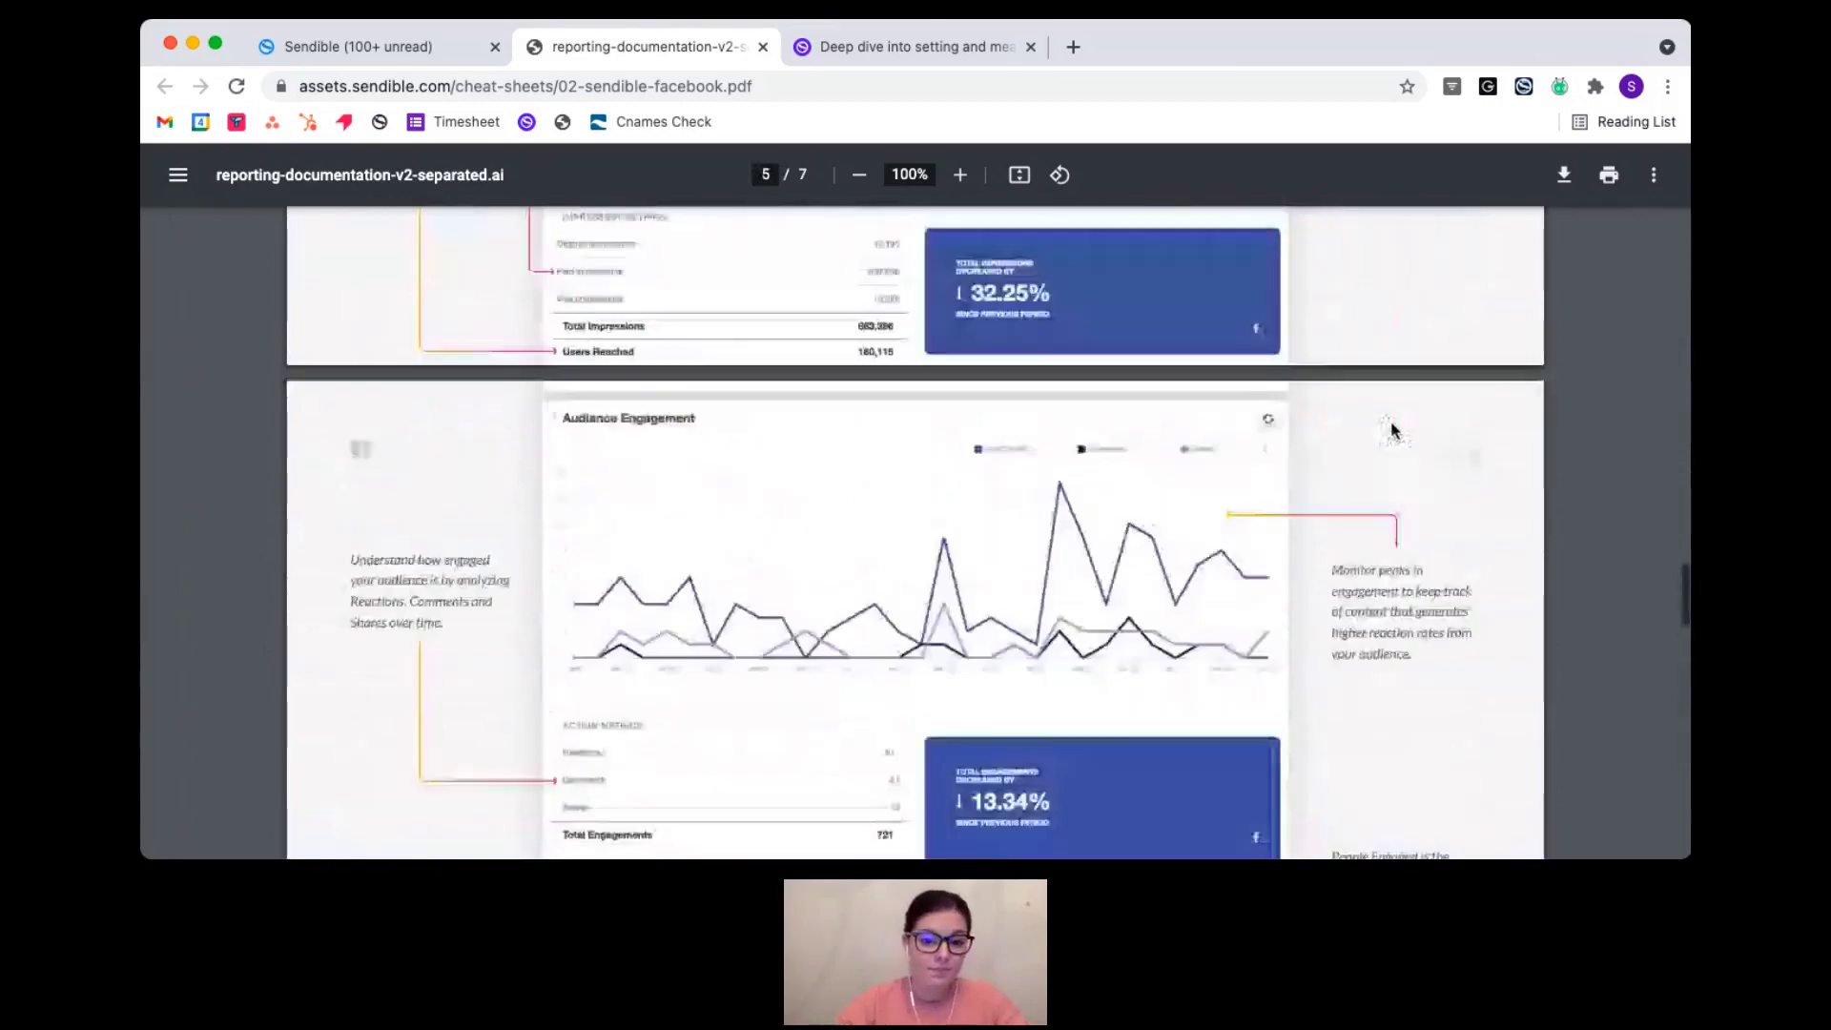
{"action": "scroll", "coordinate": [1095, 584], "scroll_direction": "up", "scroll_amount": 2}
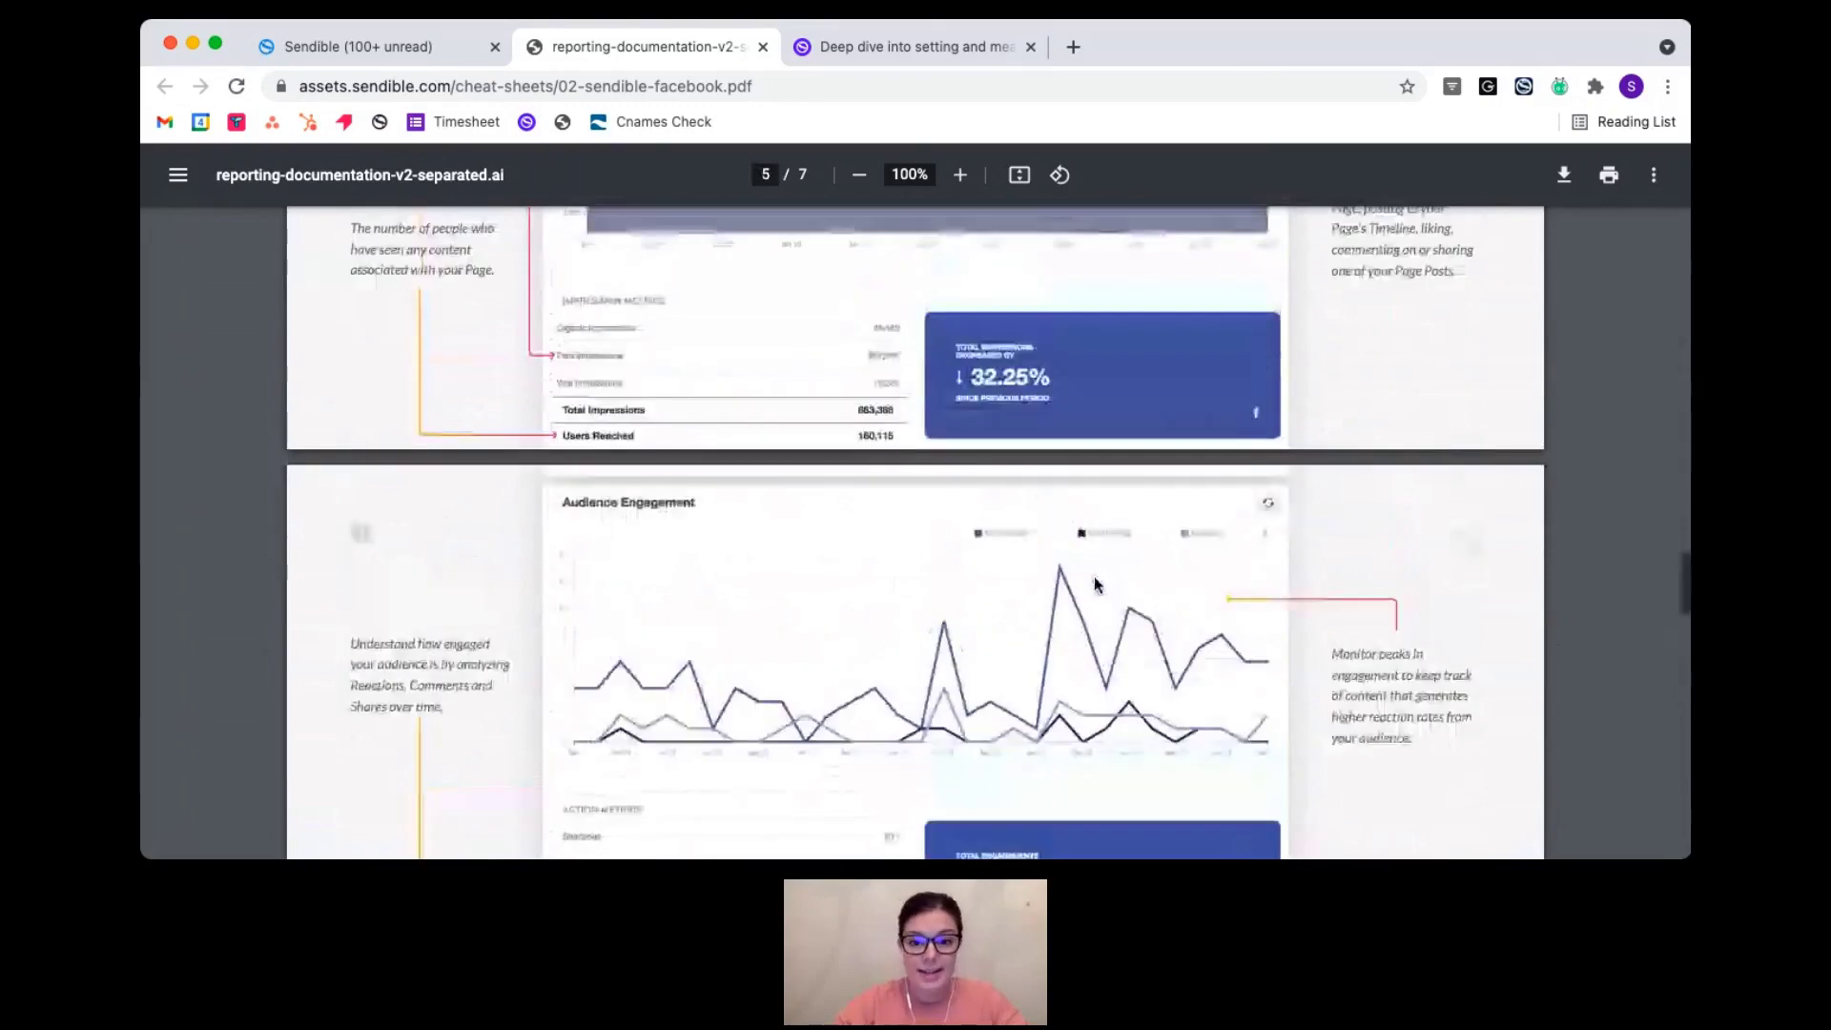
{"action": "scroll", "coordinate": [1095, 585], "scroll_direction": "up", "scroll_amount": 9}
{"action": "scroll", "coordinate": [1095, 582], "scroll_direction": "up", "scroll_amount": 2}
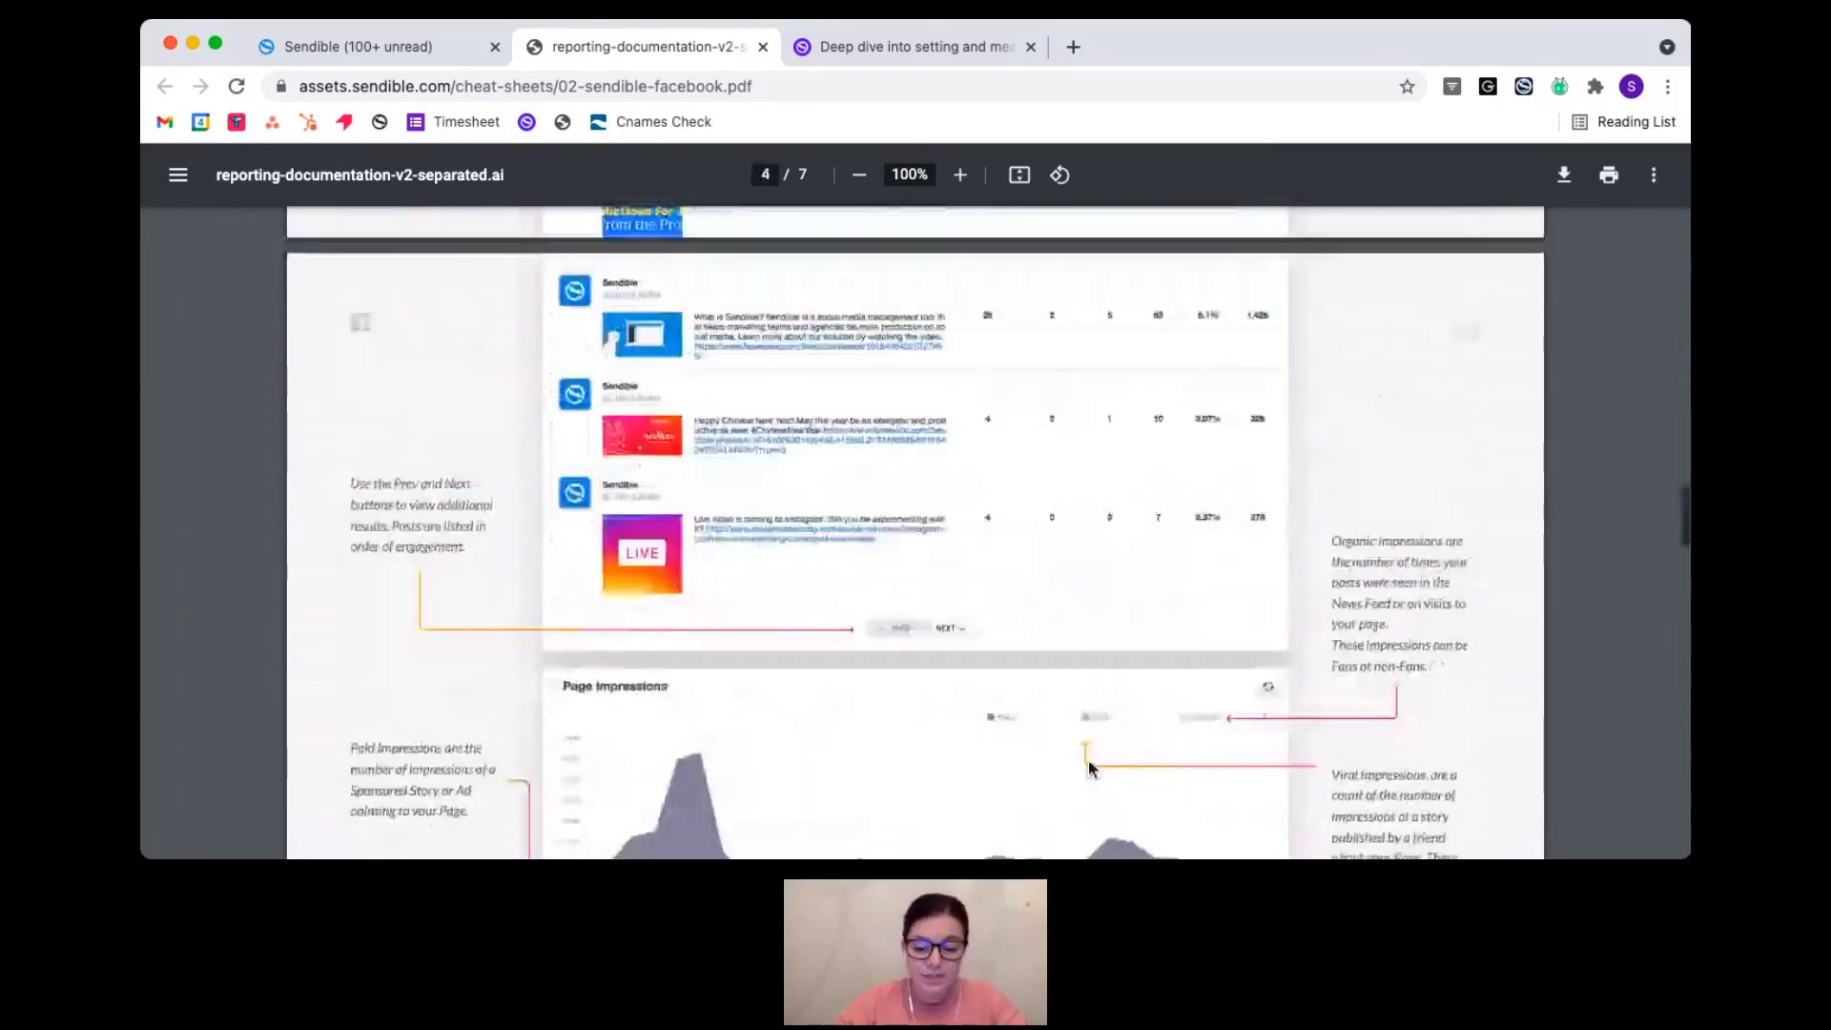
{"action": "scroll", "coordinate": [1090, 769], "scroll_direction": "up", "scroll_amount": 13}
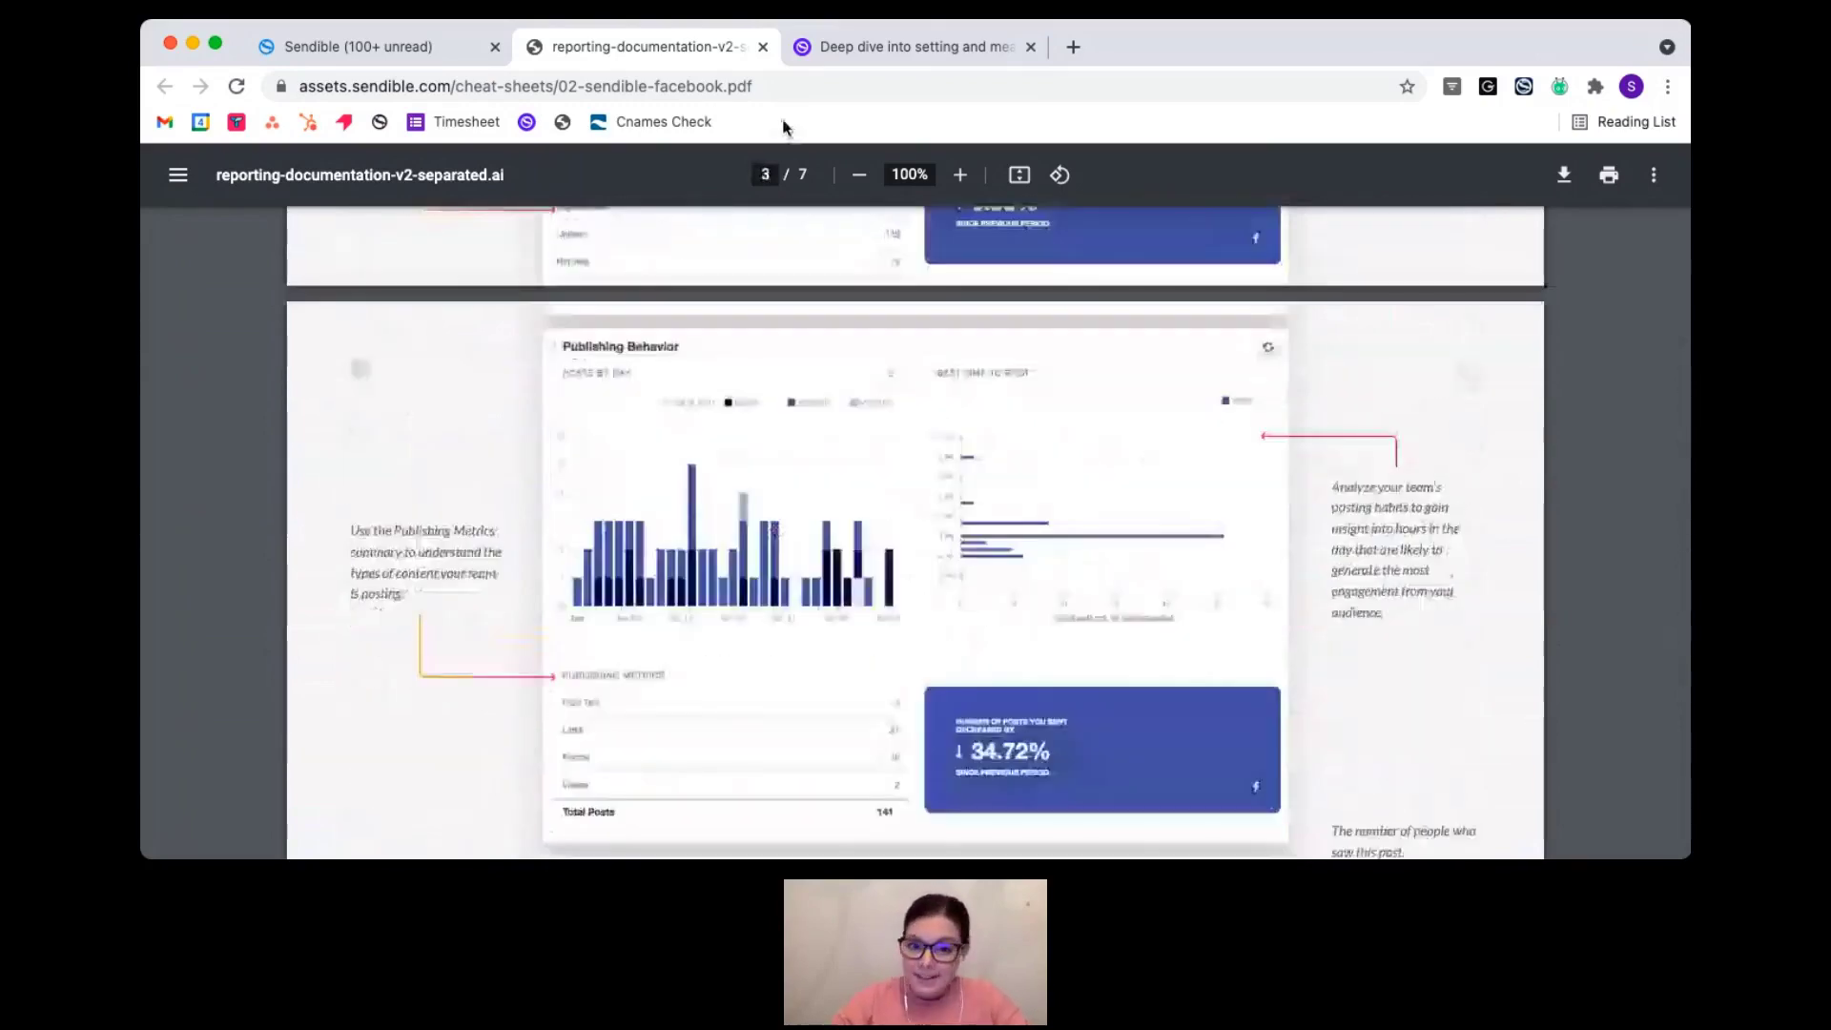
{"action": "left_click", "coordinate": [763, 47]}
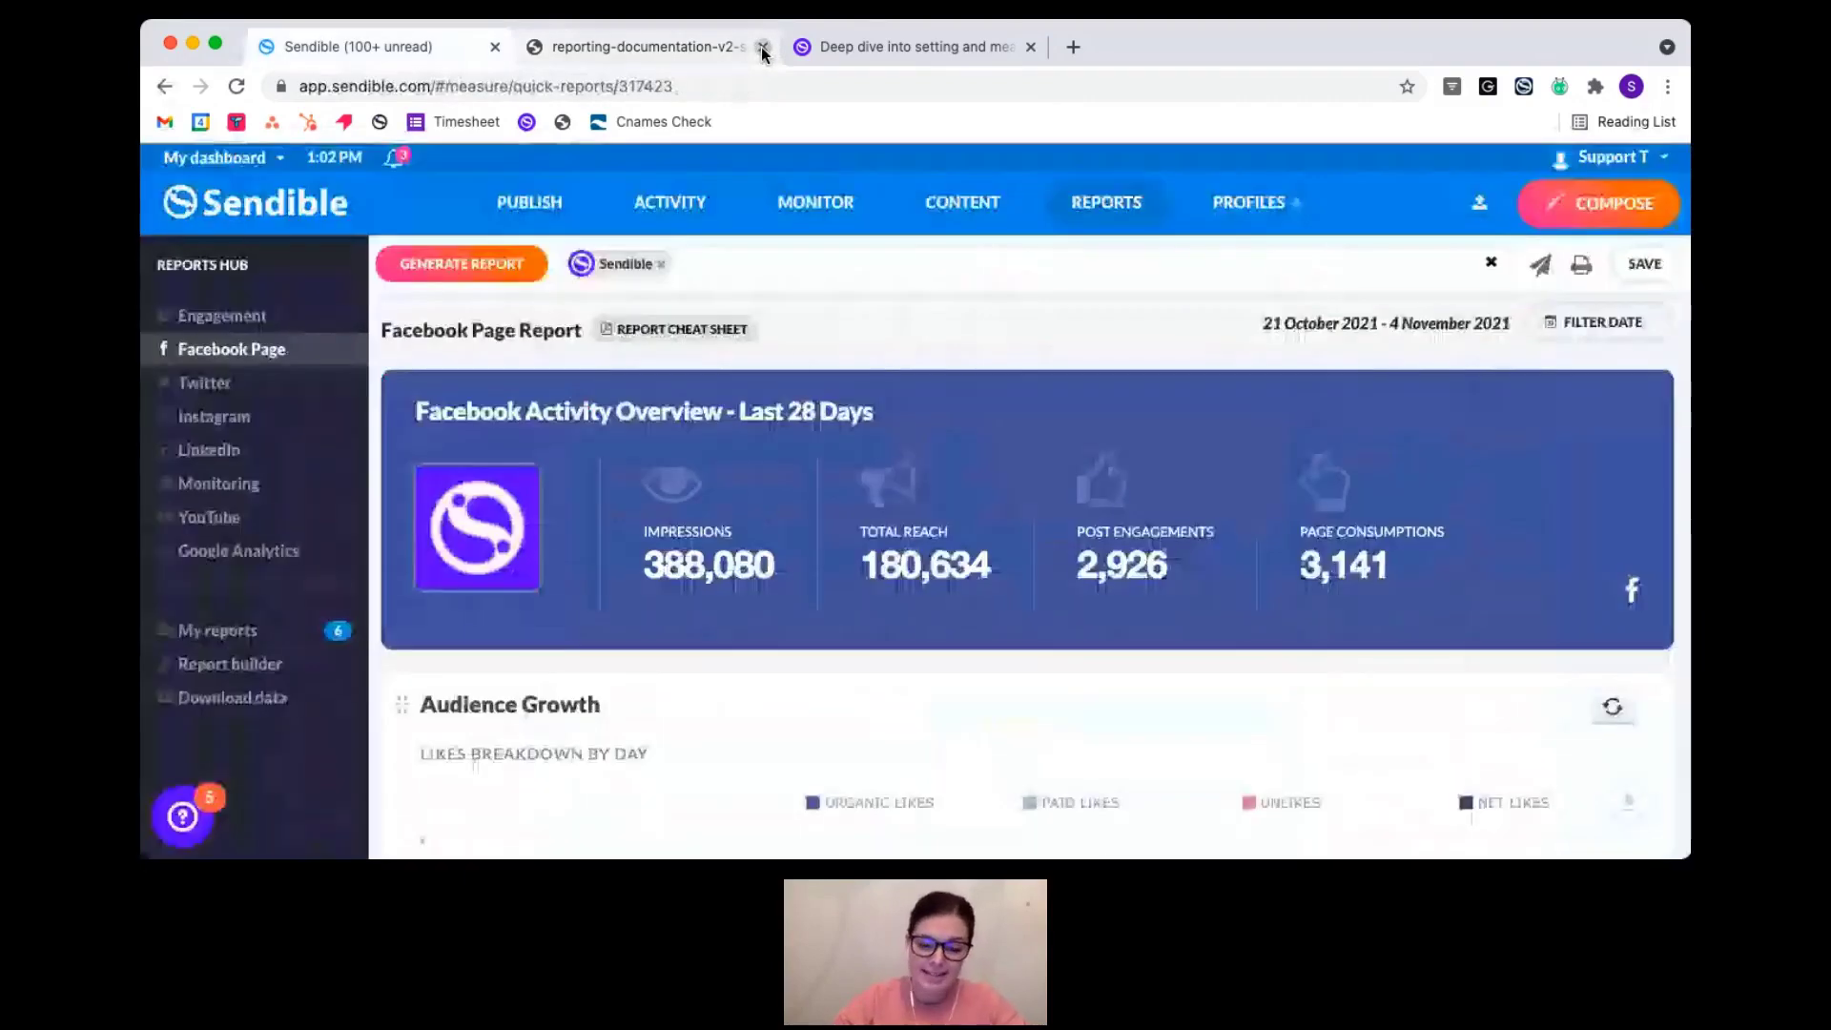
- Close the cheat sheet PDF tab and start a new custom report in Report builder
{"action": "left_click", "coordinate": [763, 46]}
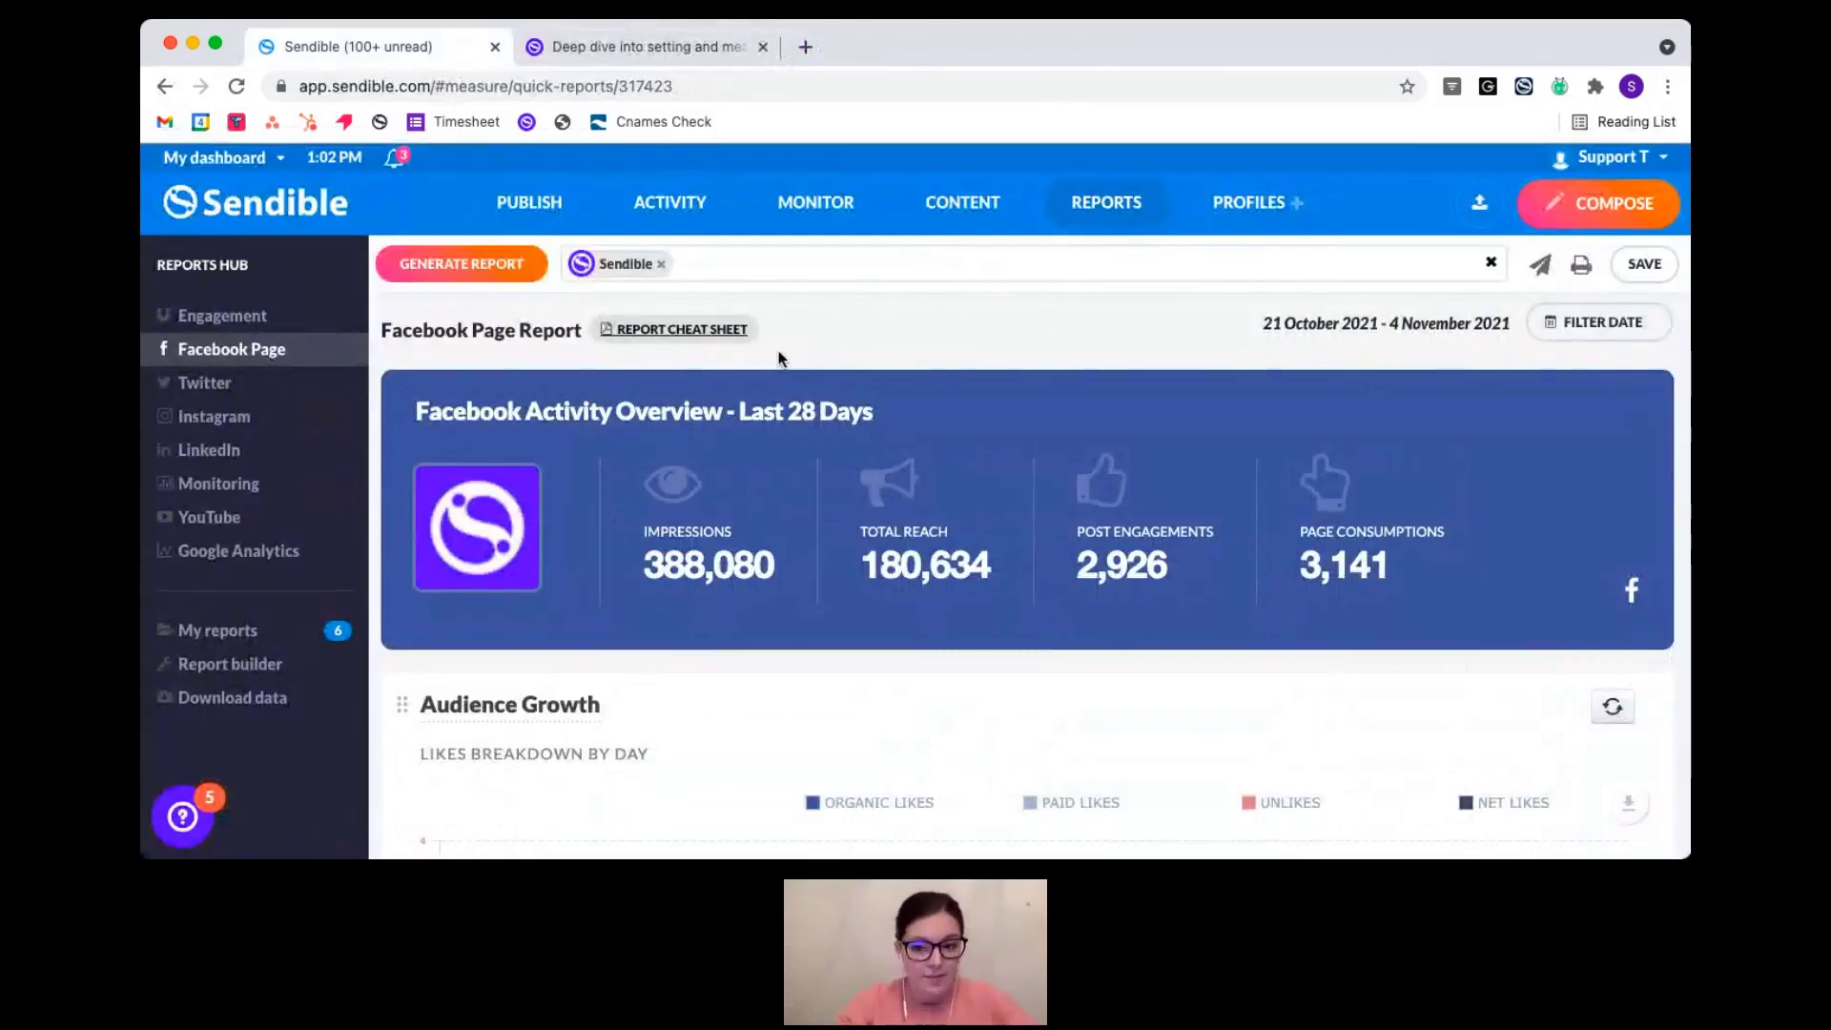
{"action": "left_click", "coordinate": [256, 666]}
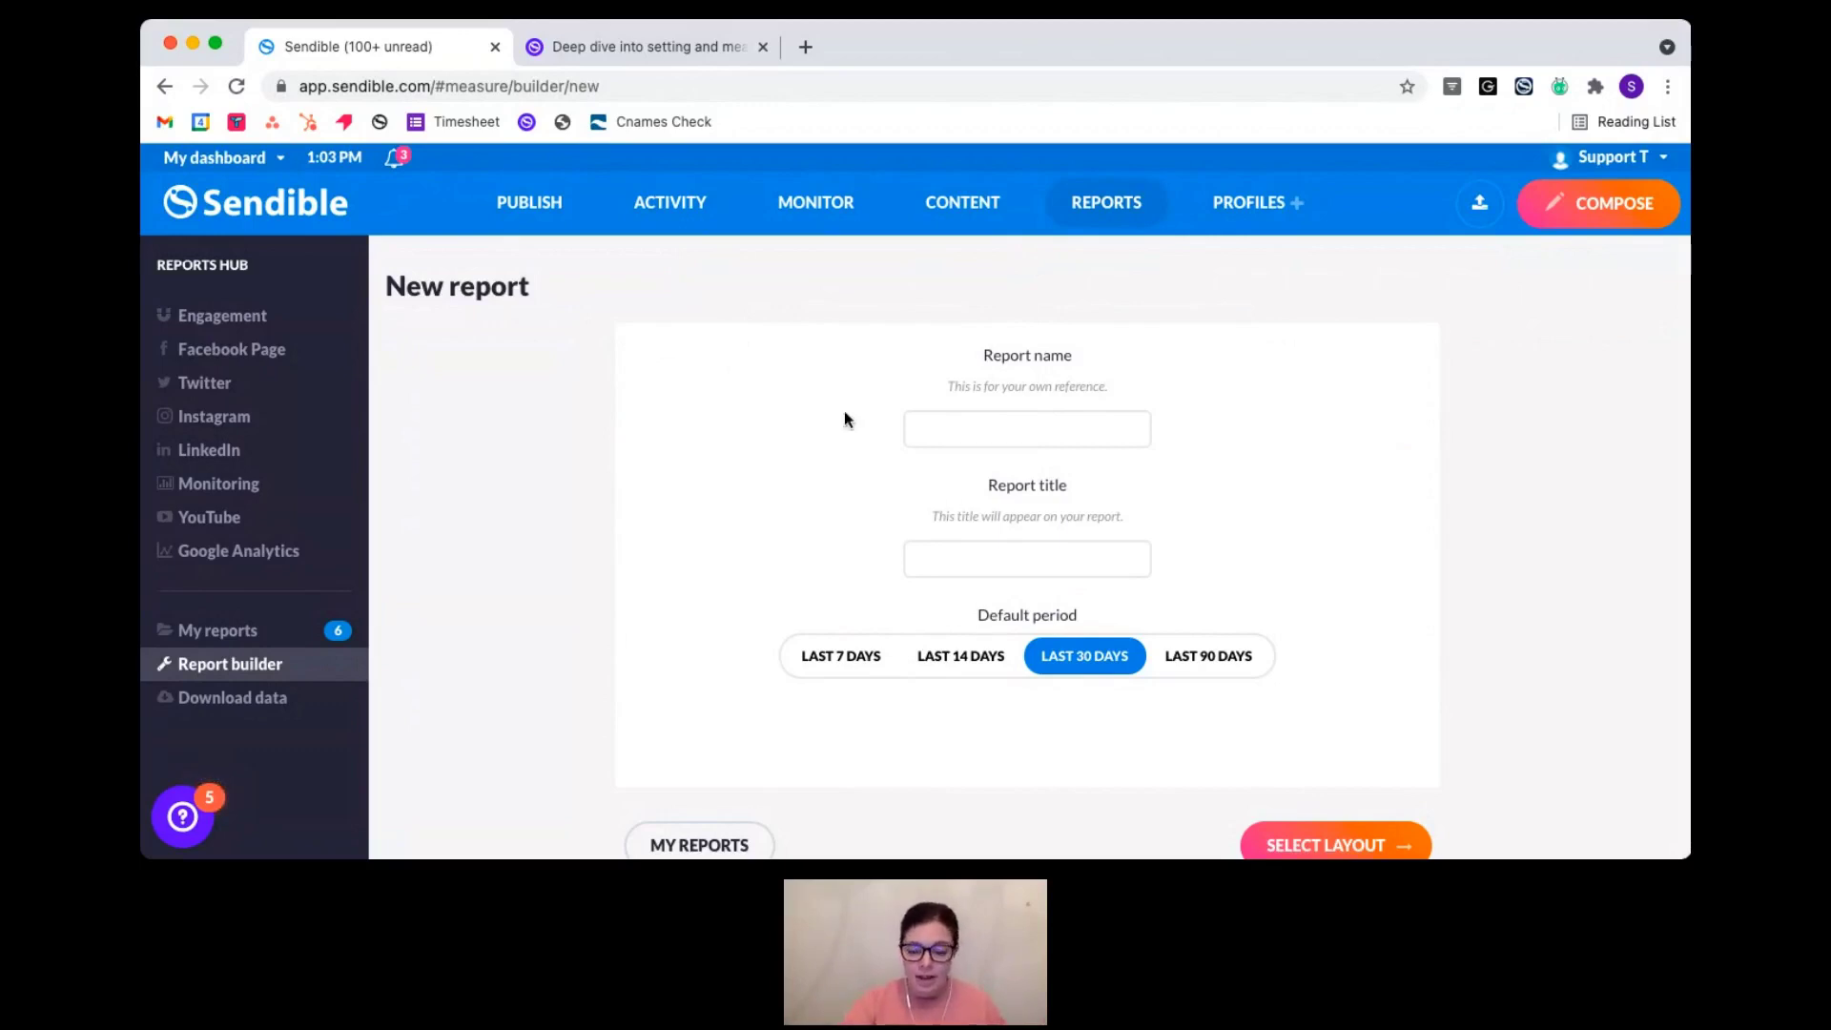
- Look at the goal-setting helpdesk article, select its URL, then return to the empty New report form
{"action": "left_click", "coordinate": [651, 47]}
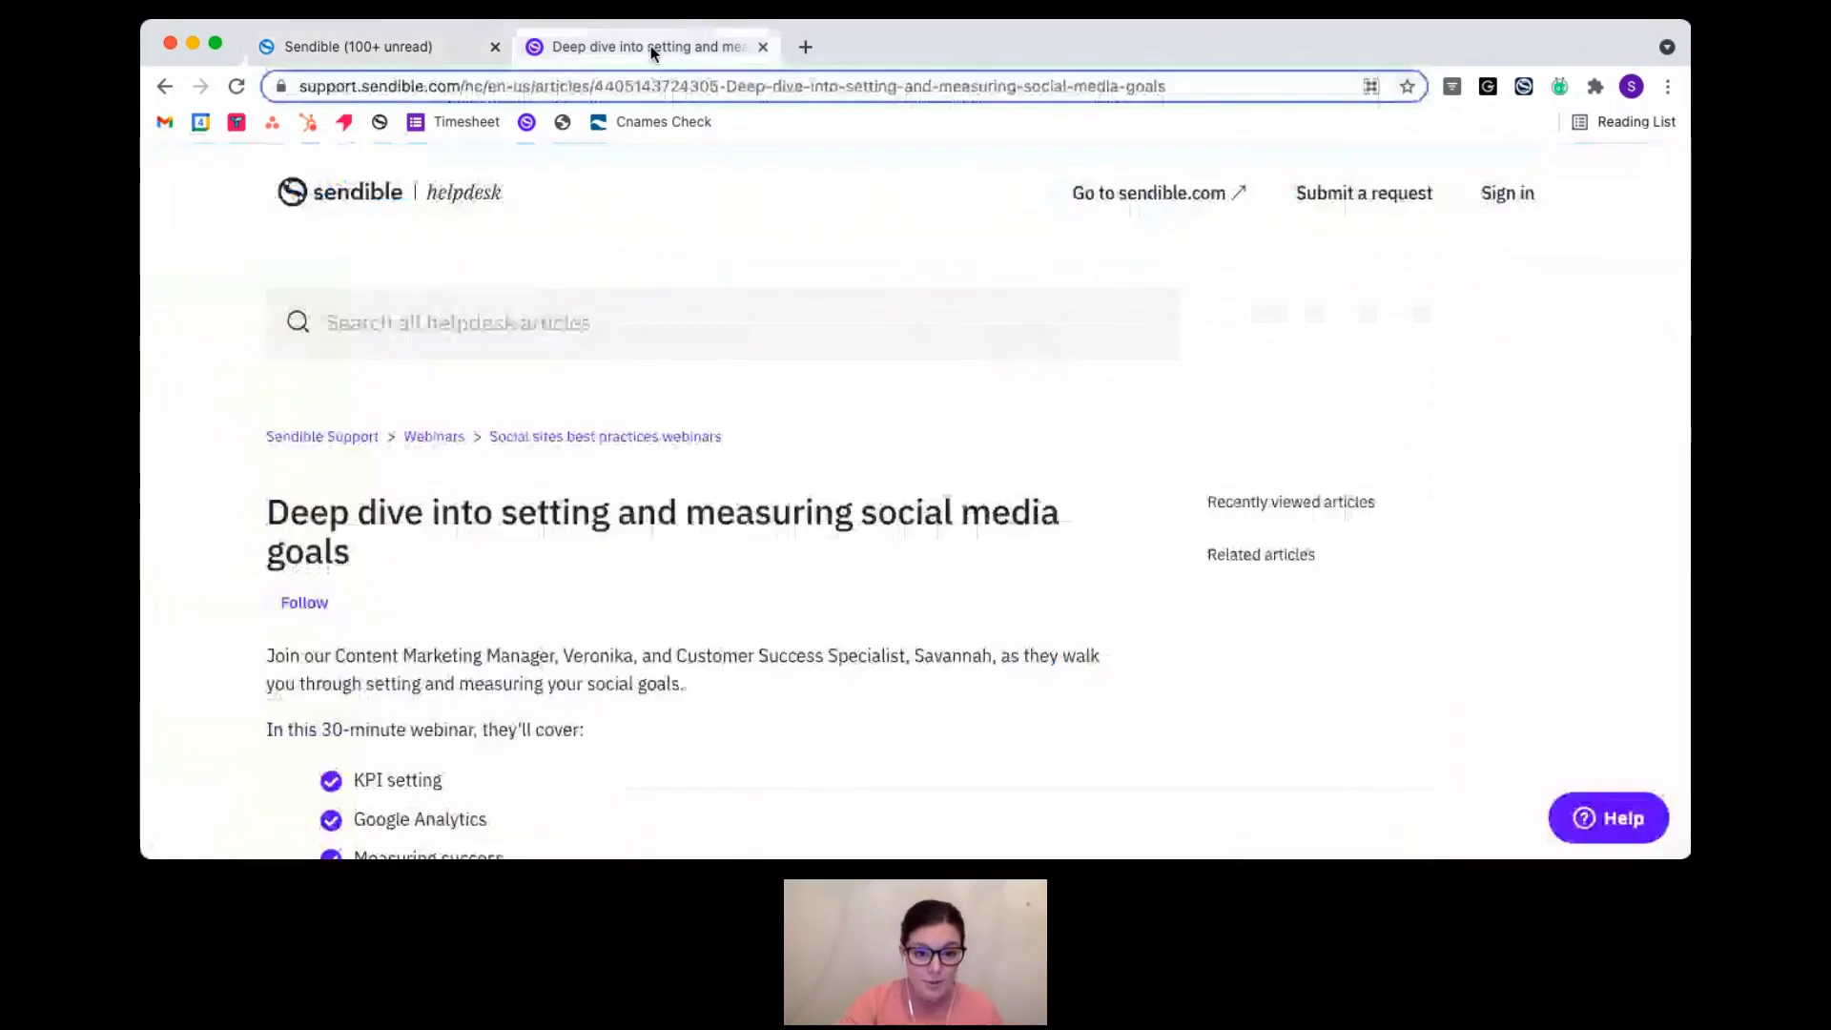
{"action": "left_click", "coordinate": [852, 84]}
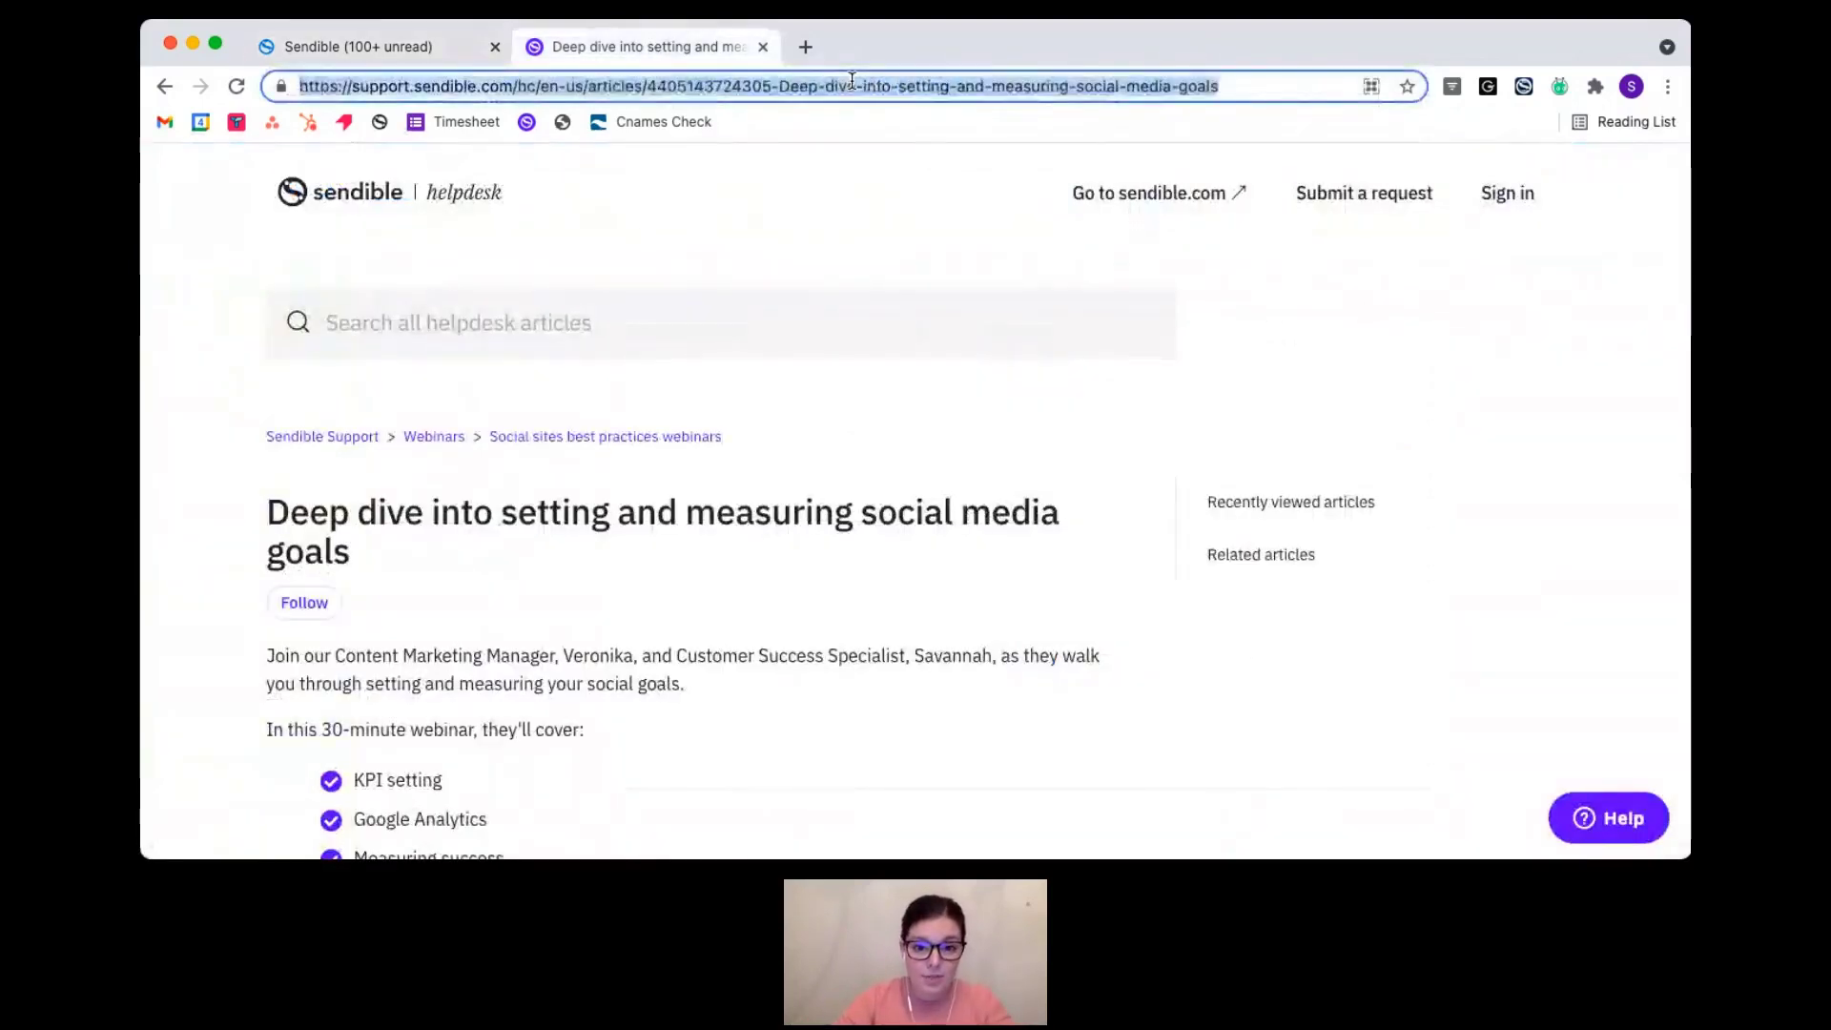
{"action": "key", "text": "super+Tab"}
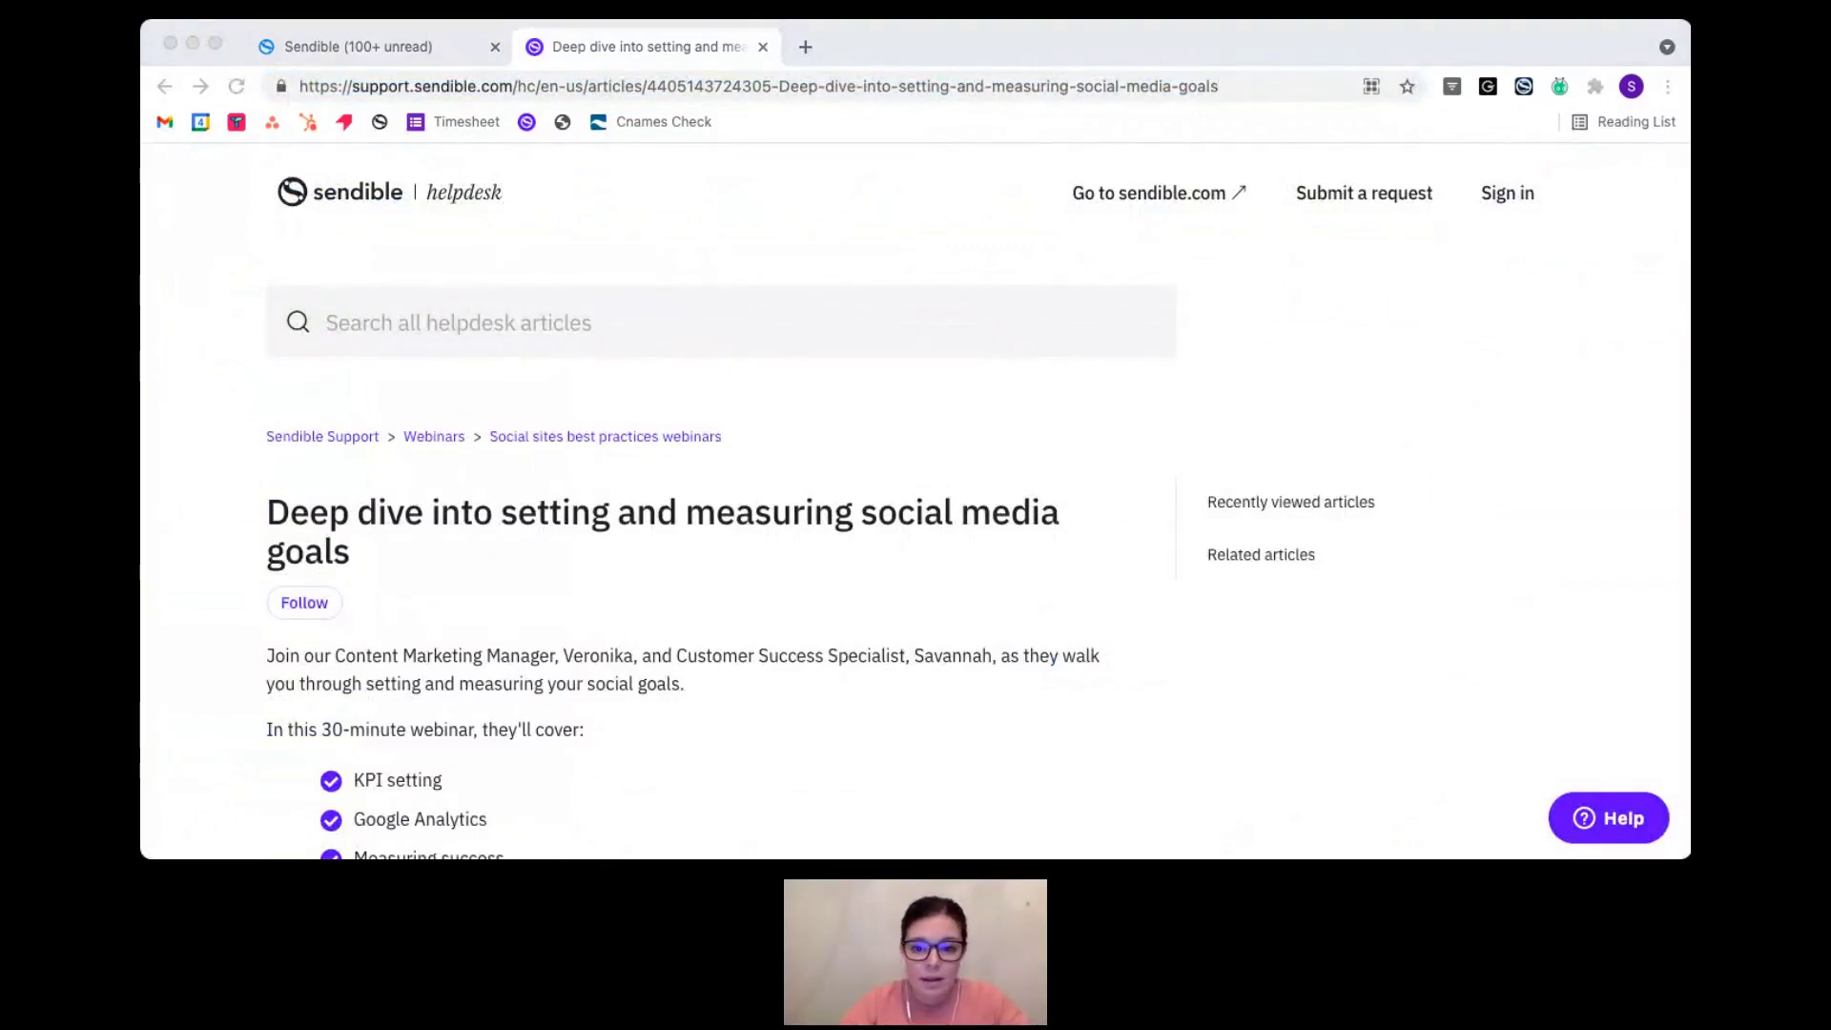
{"action": "left_click", "coordinate": [158, 391]}
{"action": "scroll", "coordinate": [621, 599], "scroll_direction": "down", "scroll_amount": 1}
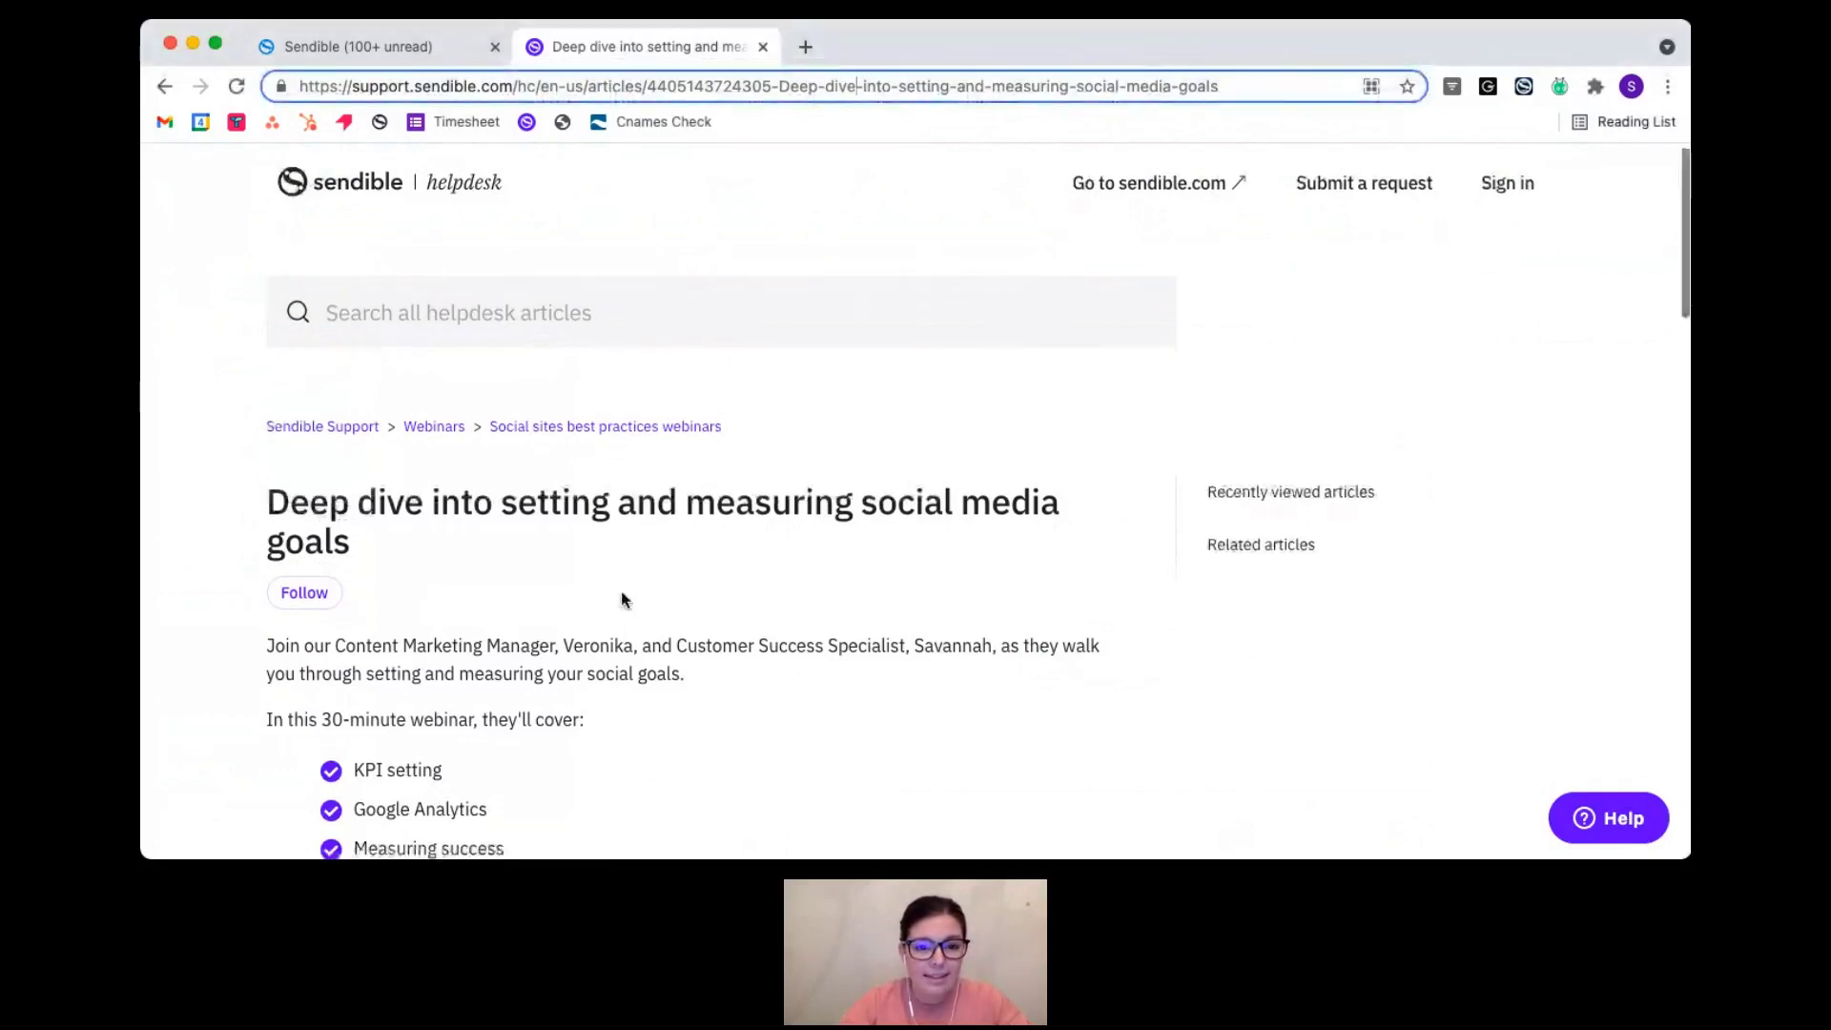
{"action": "left_click", "coordinate": [380, 56]}
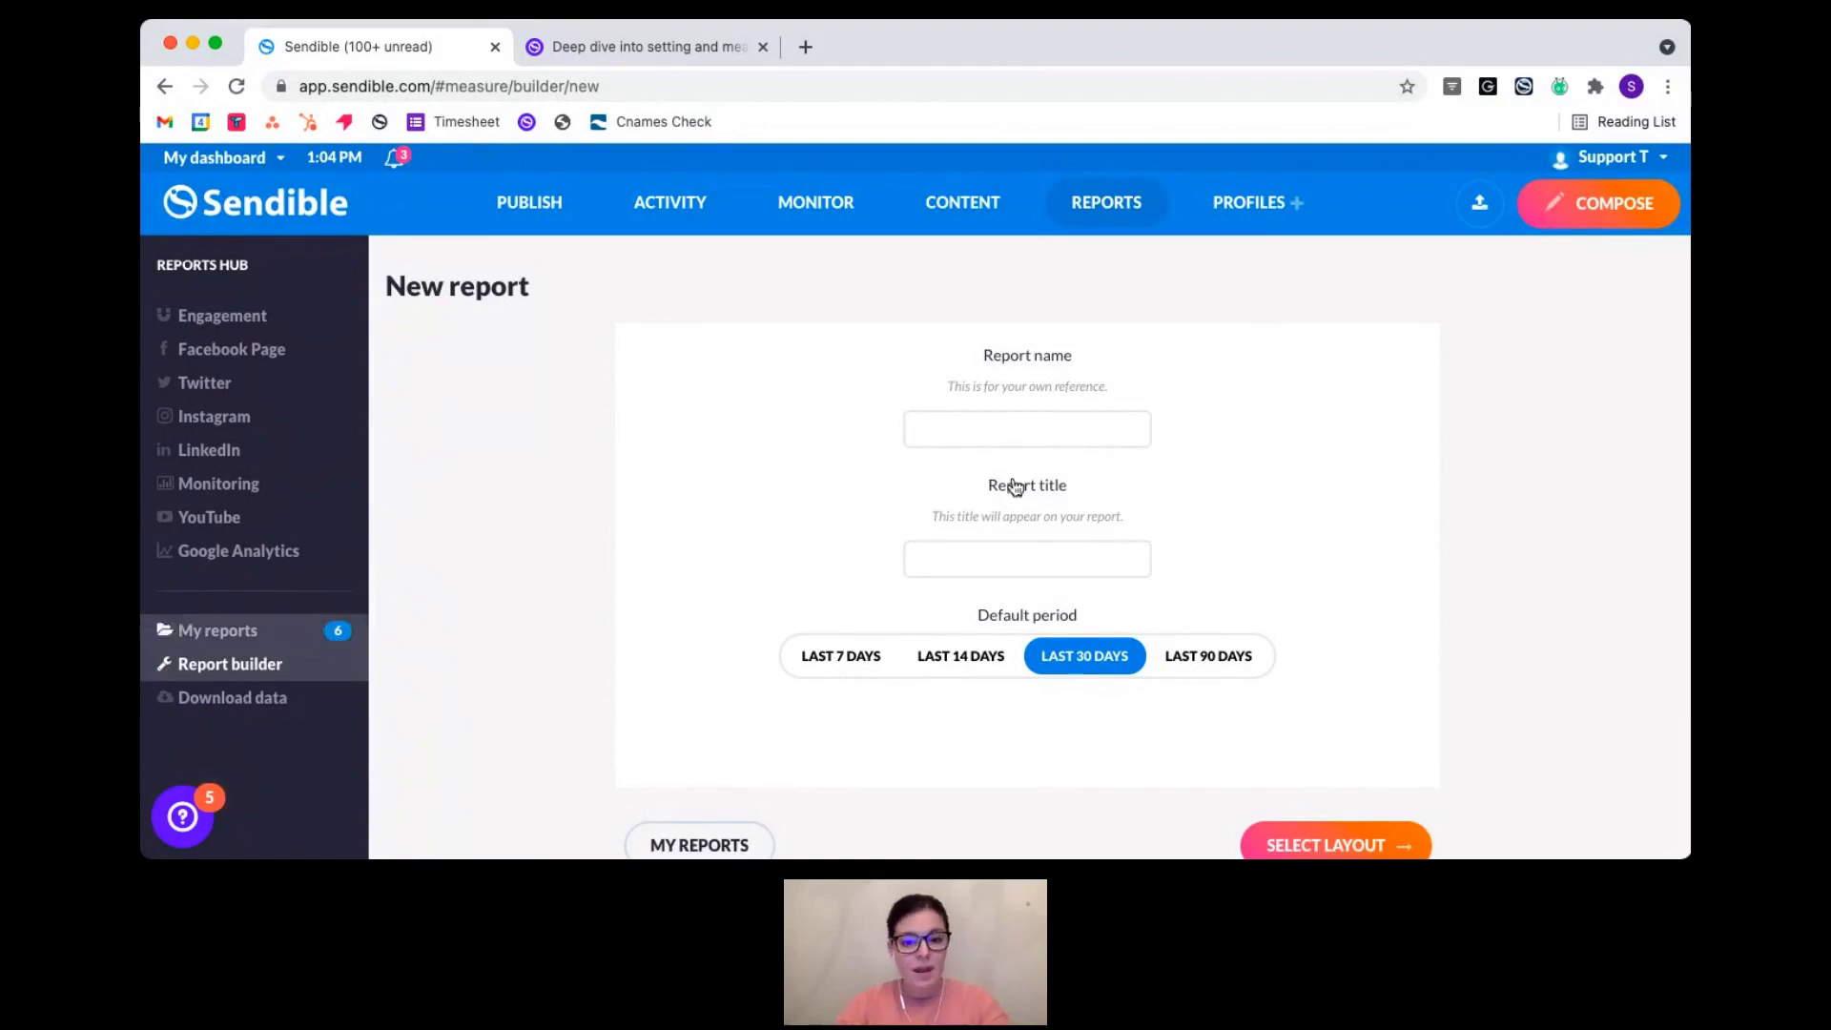
- Name and title the report 'Brand A - Social Report', set the default period to Last 7 days, and continue to layouts
{"action": "left_click", "coordinate": [973, 430]}
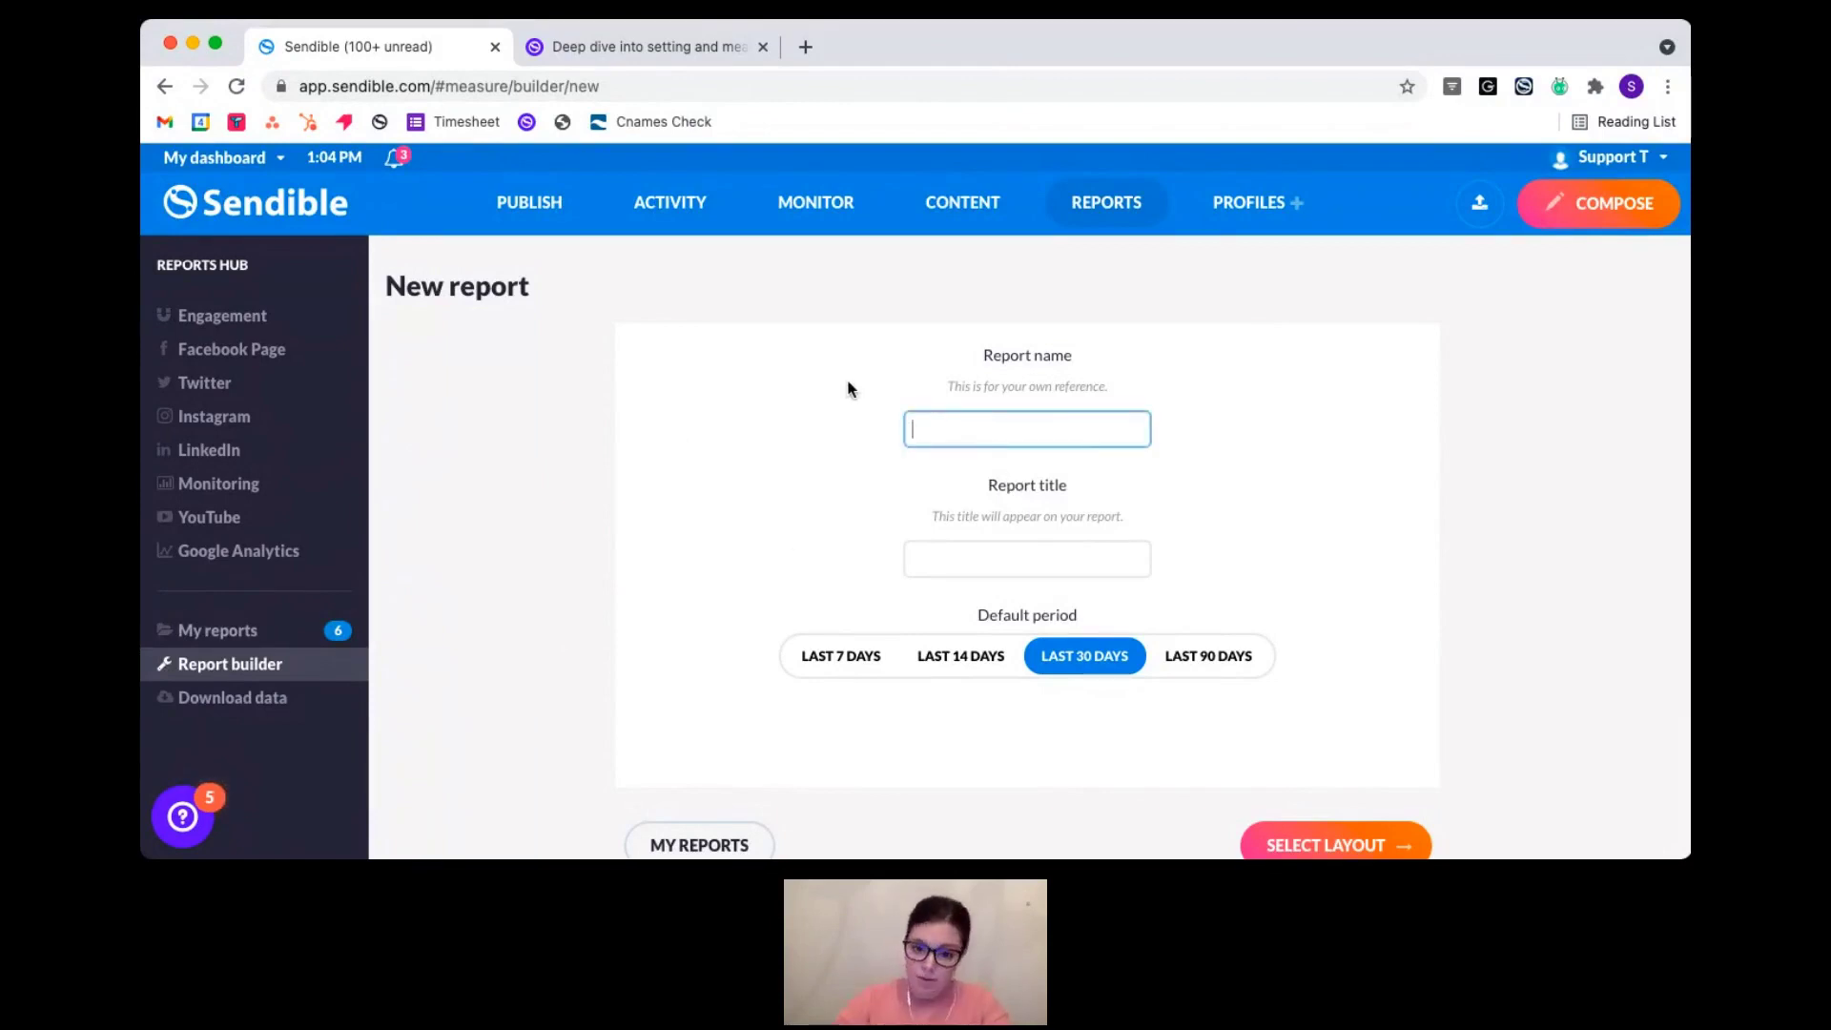
{"action": "type", "text": "Bra"}
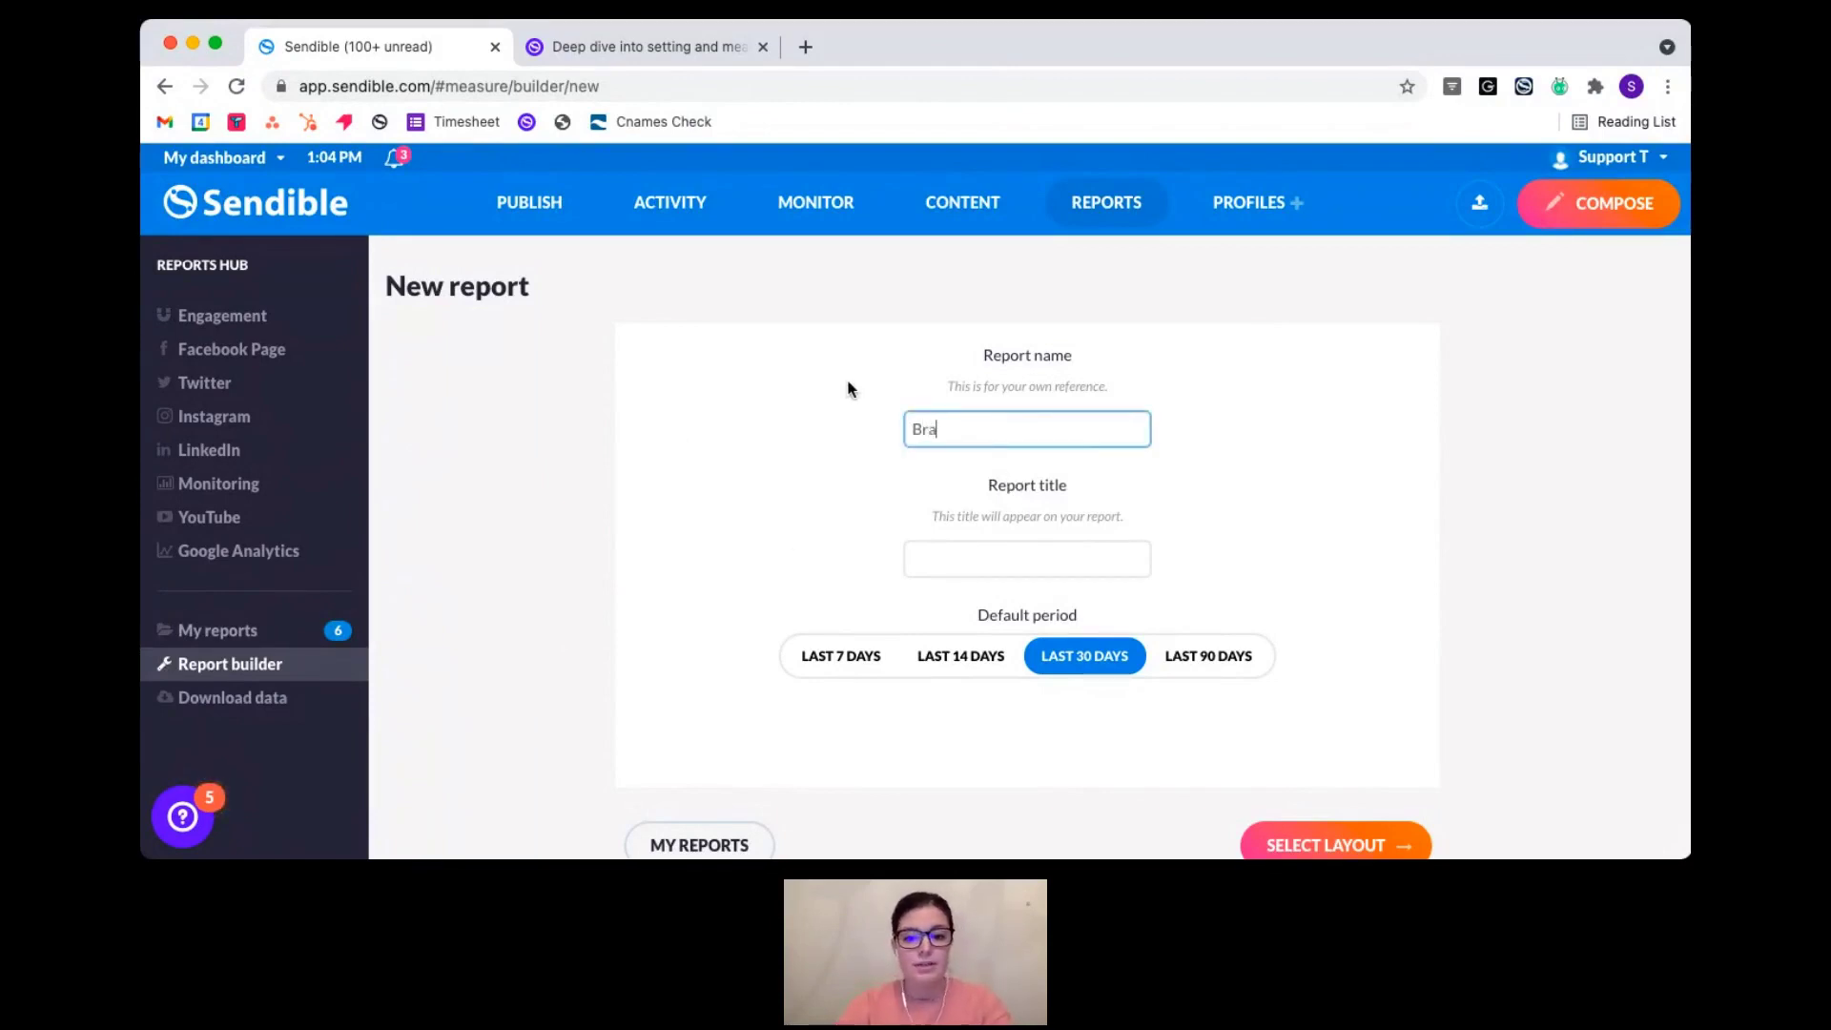
{"action": "type", "text": "nd A - Social Report"}
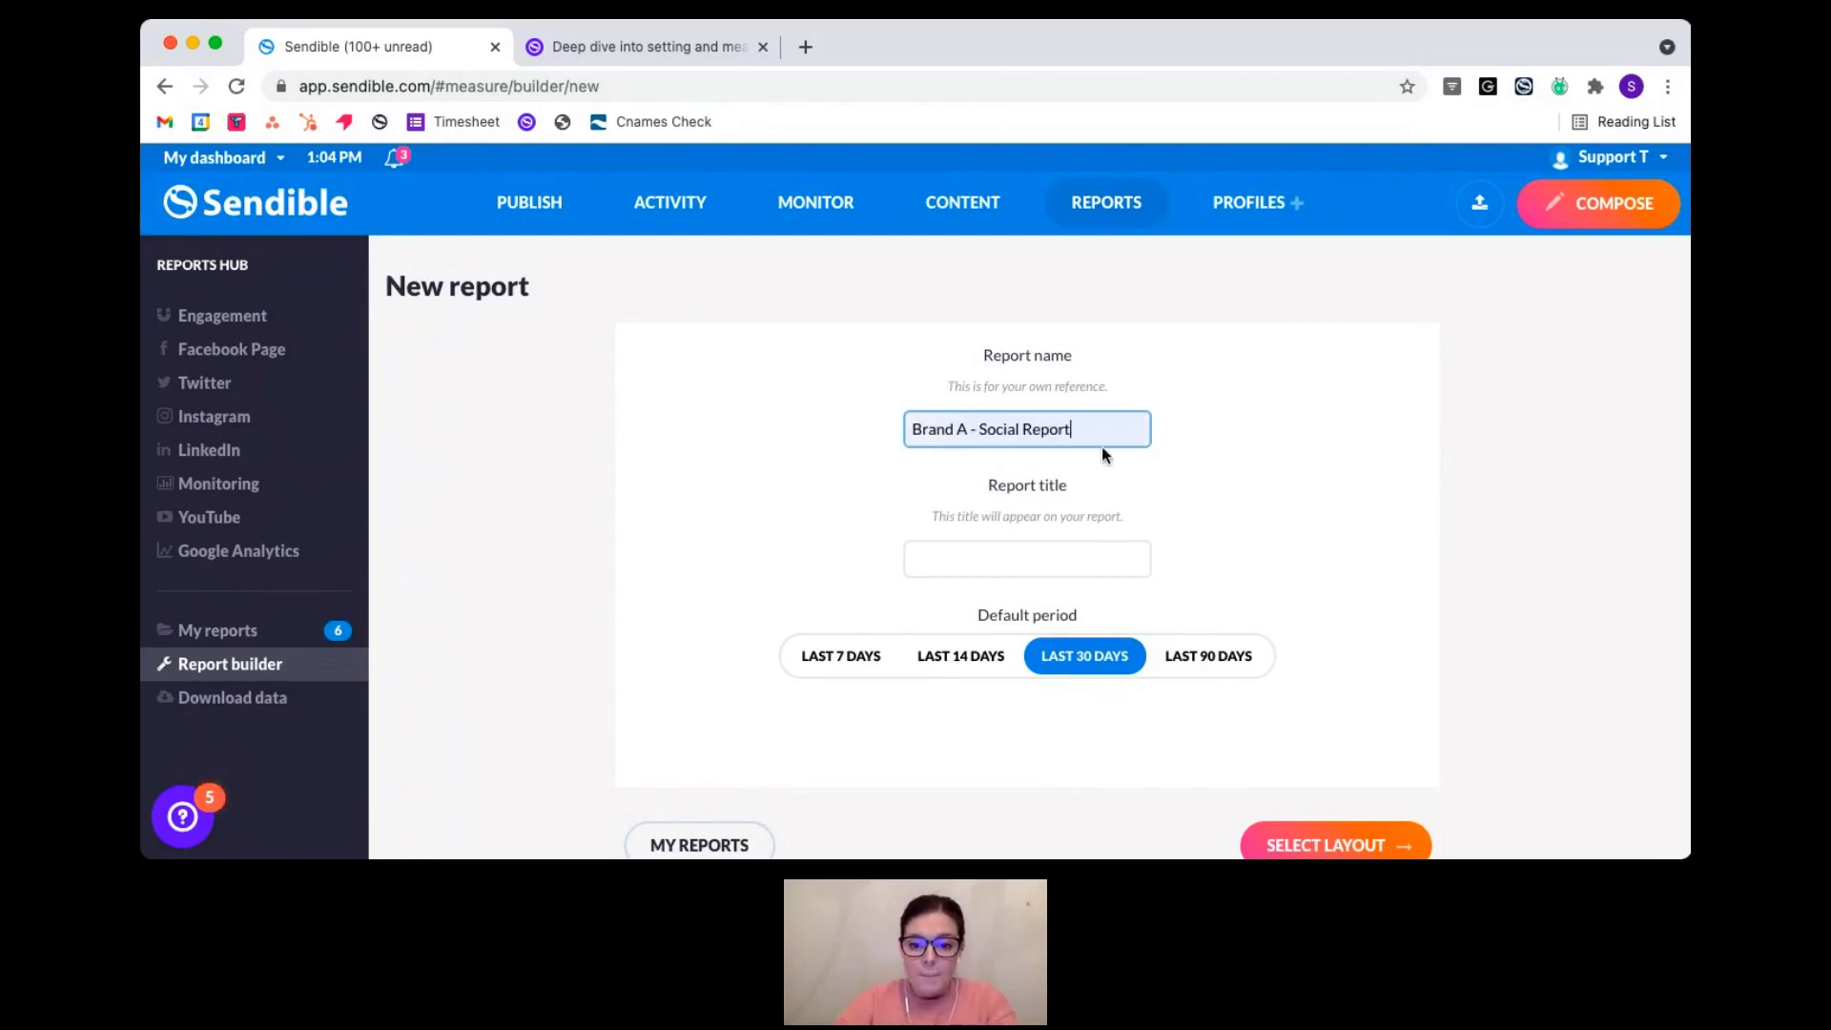
{"action": "left_click_drag", "start_coordinate": [1095, 430], "coordinate": [863, 434]}
{"action": "key", "text": "ctrl+c"}
{"action": "left_click", "coordinate": [956, 438]}
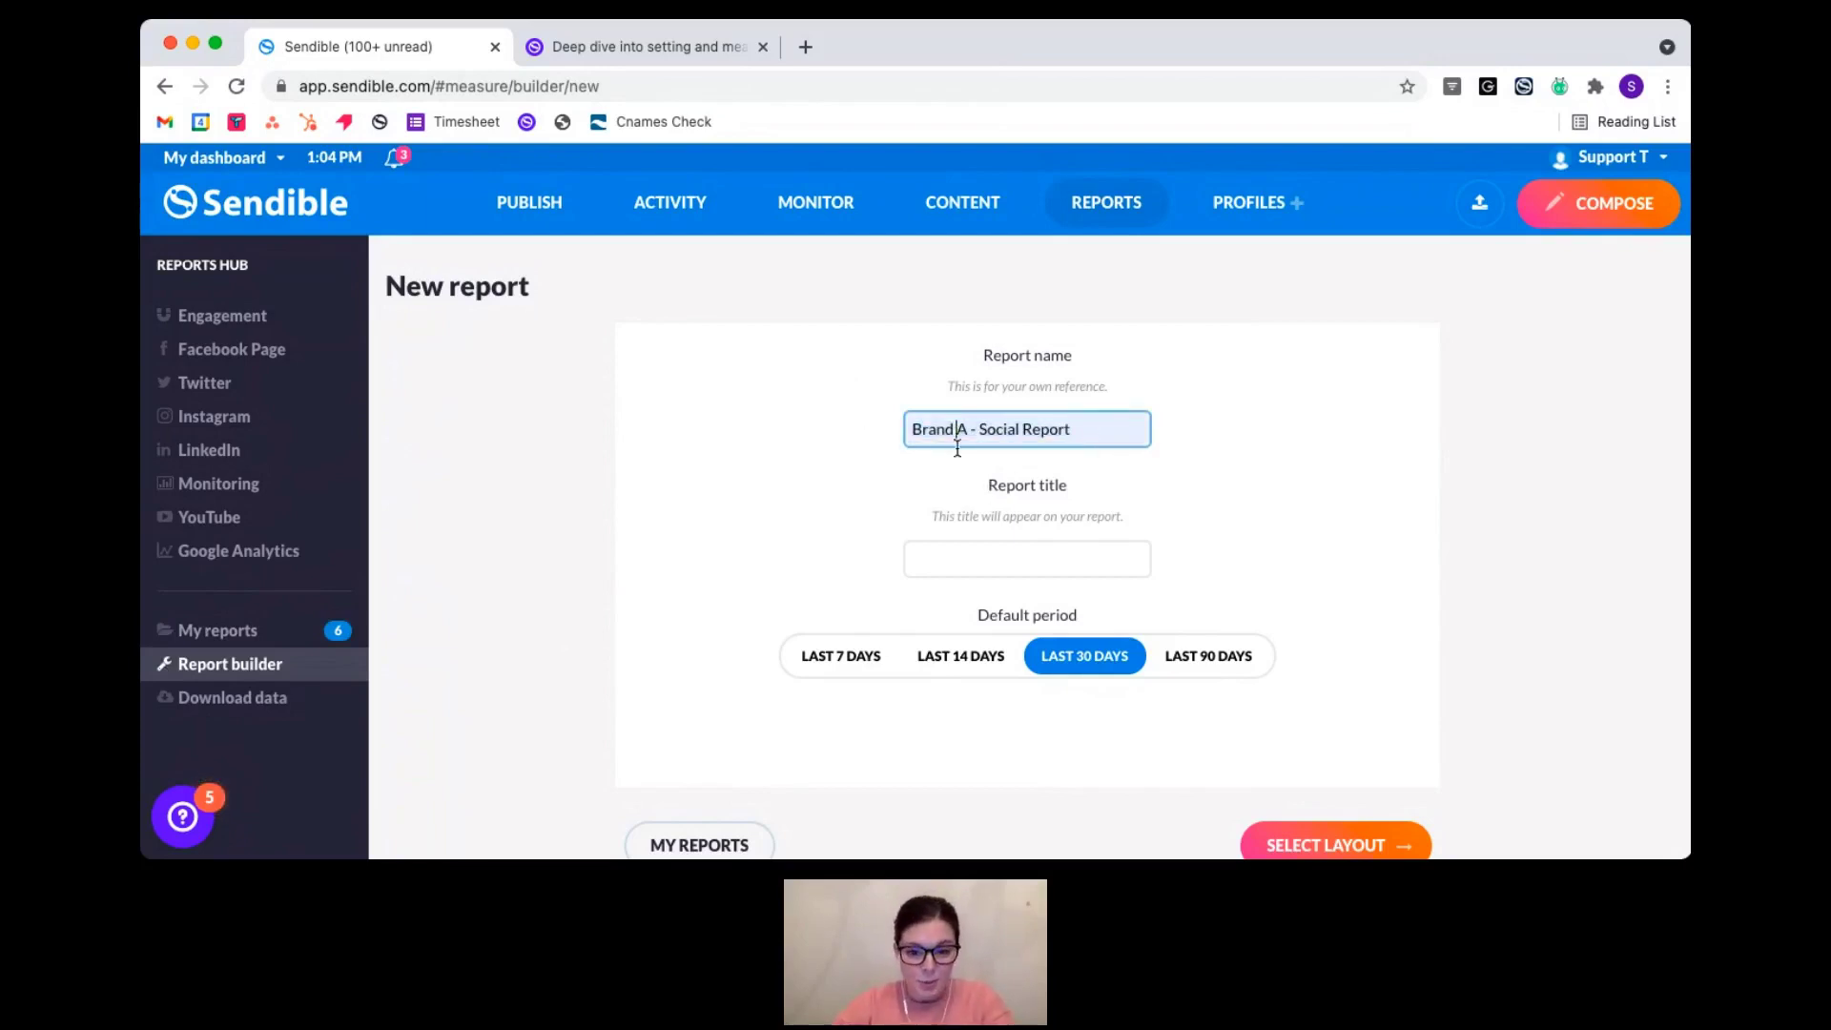
{"action": "left_click", "coordinate": [959, 557]}
{"action": "key", "text": "ctrl+v"}
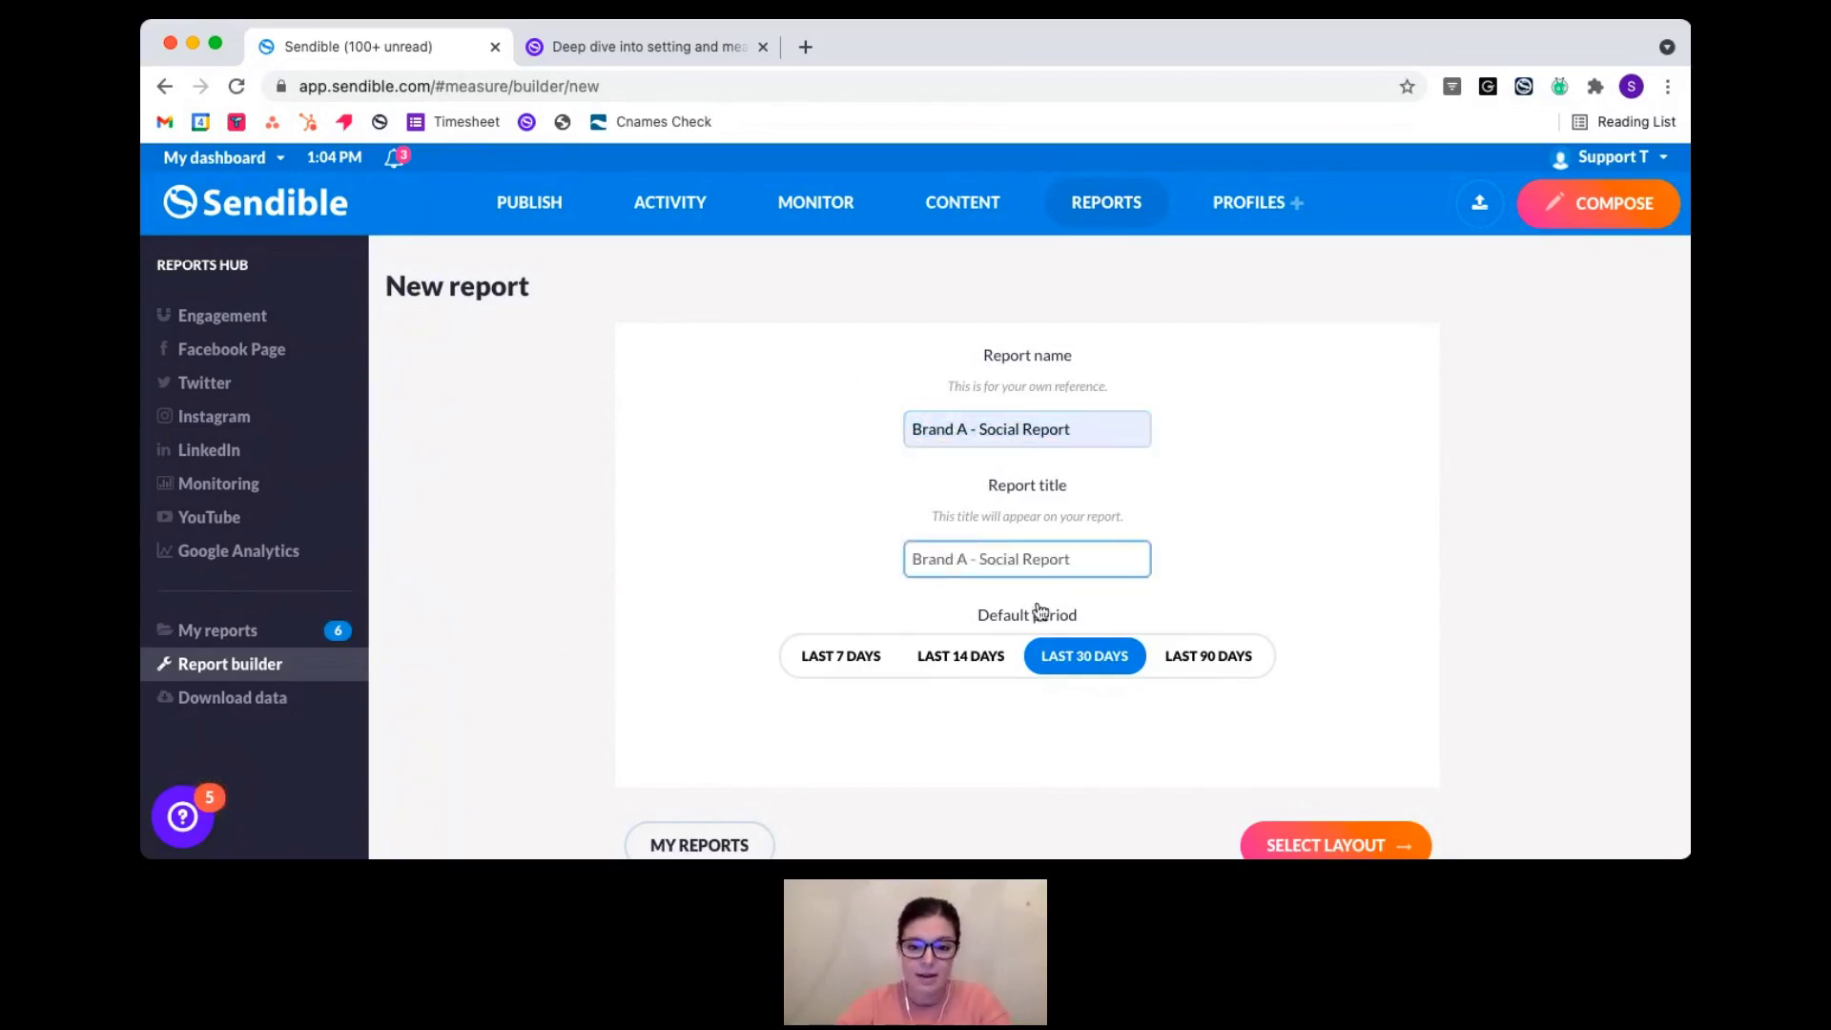
{"action": "left_click", "coordinate": [1040, 516]}
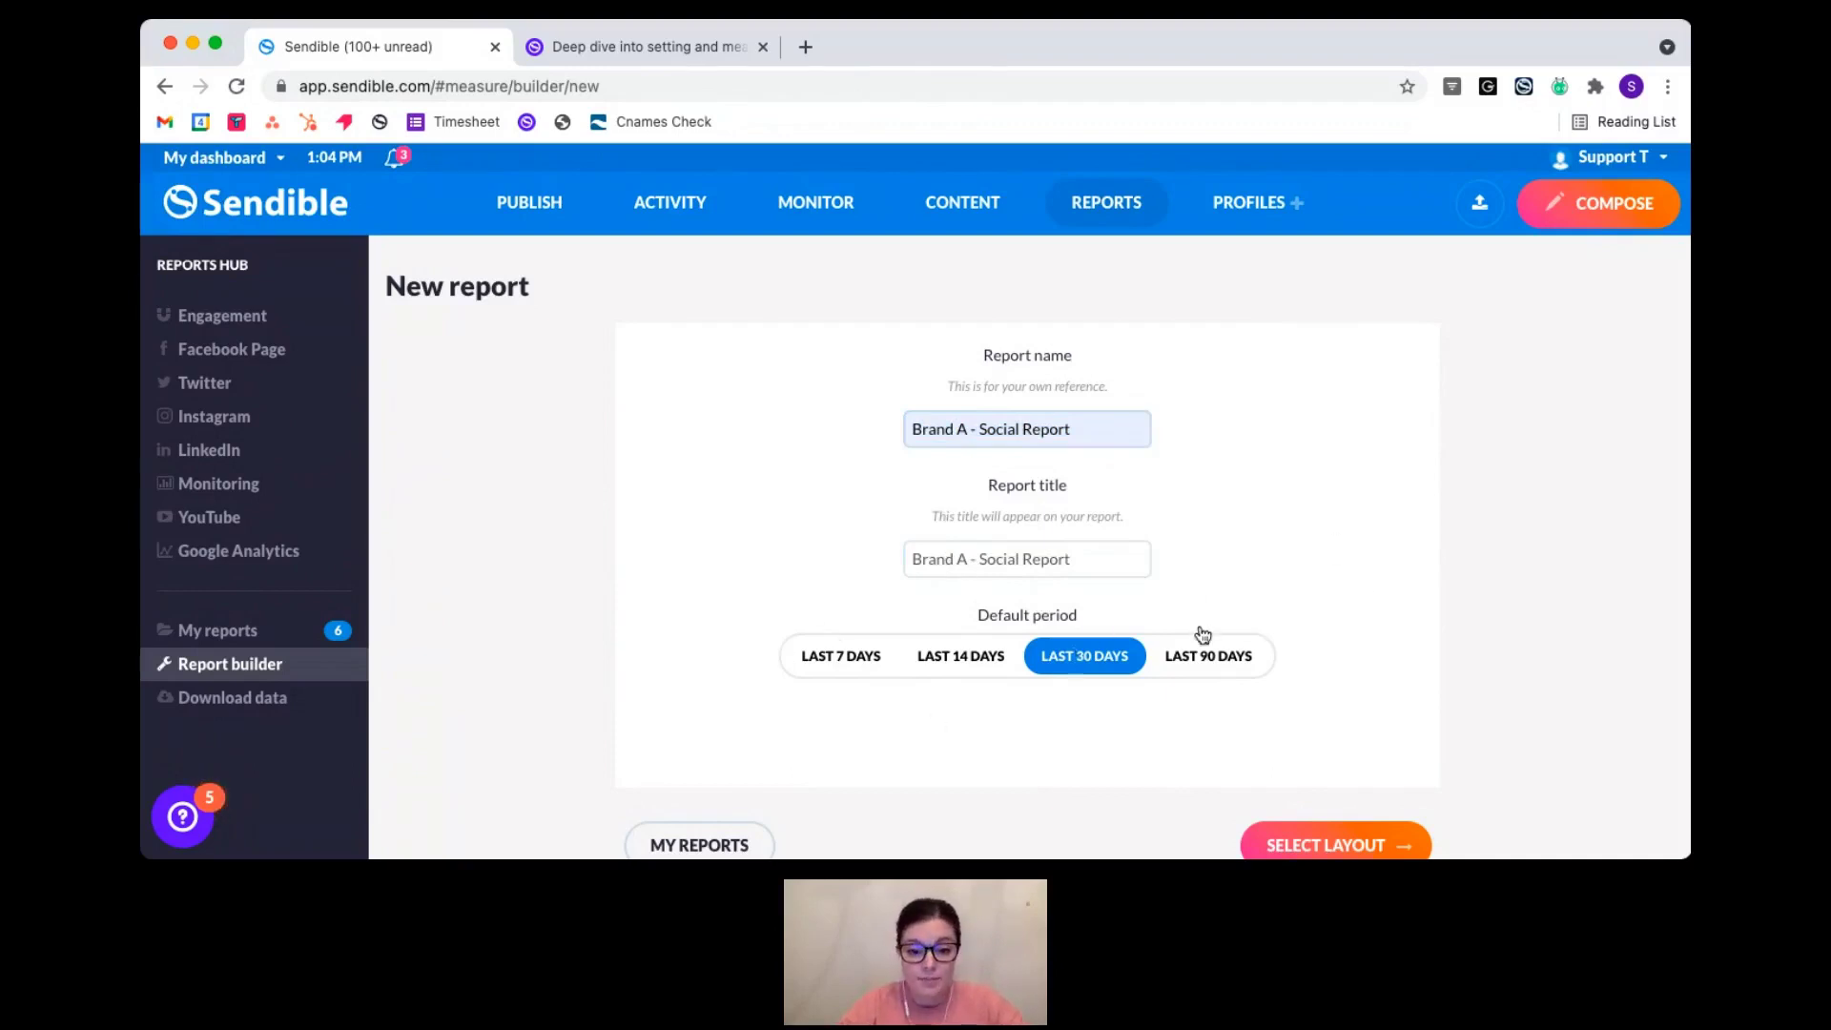
{"action": "left_click", "coordinate": [831, 657]}
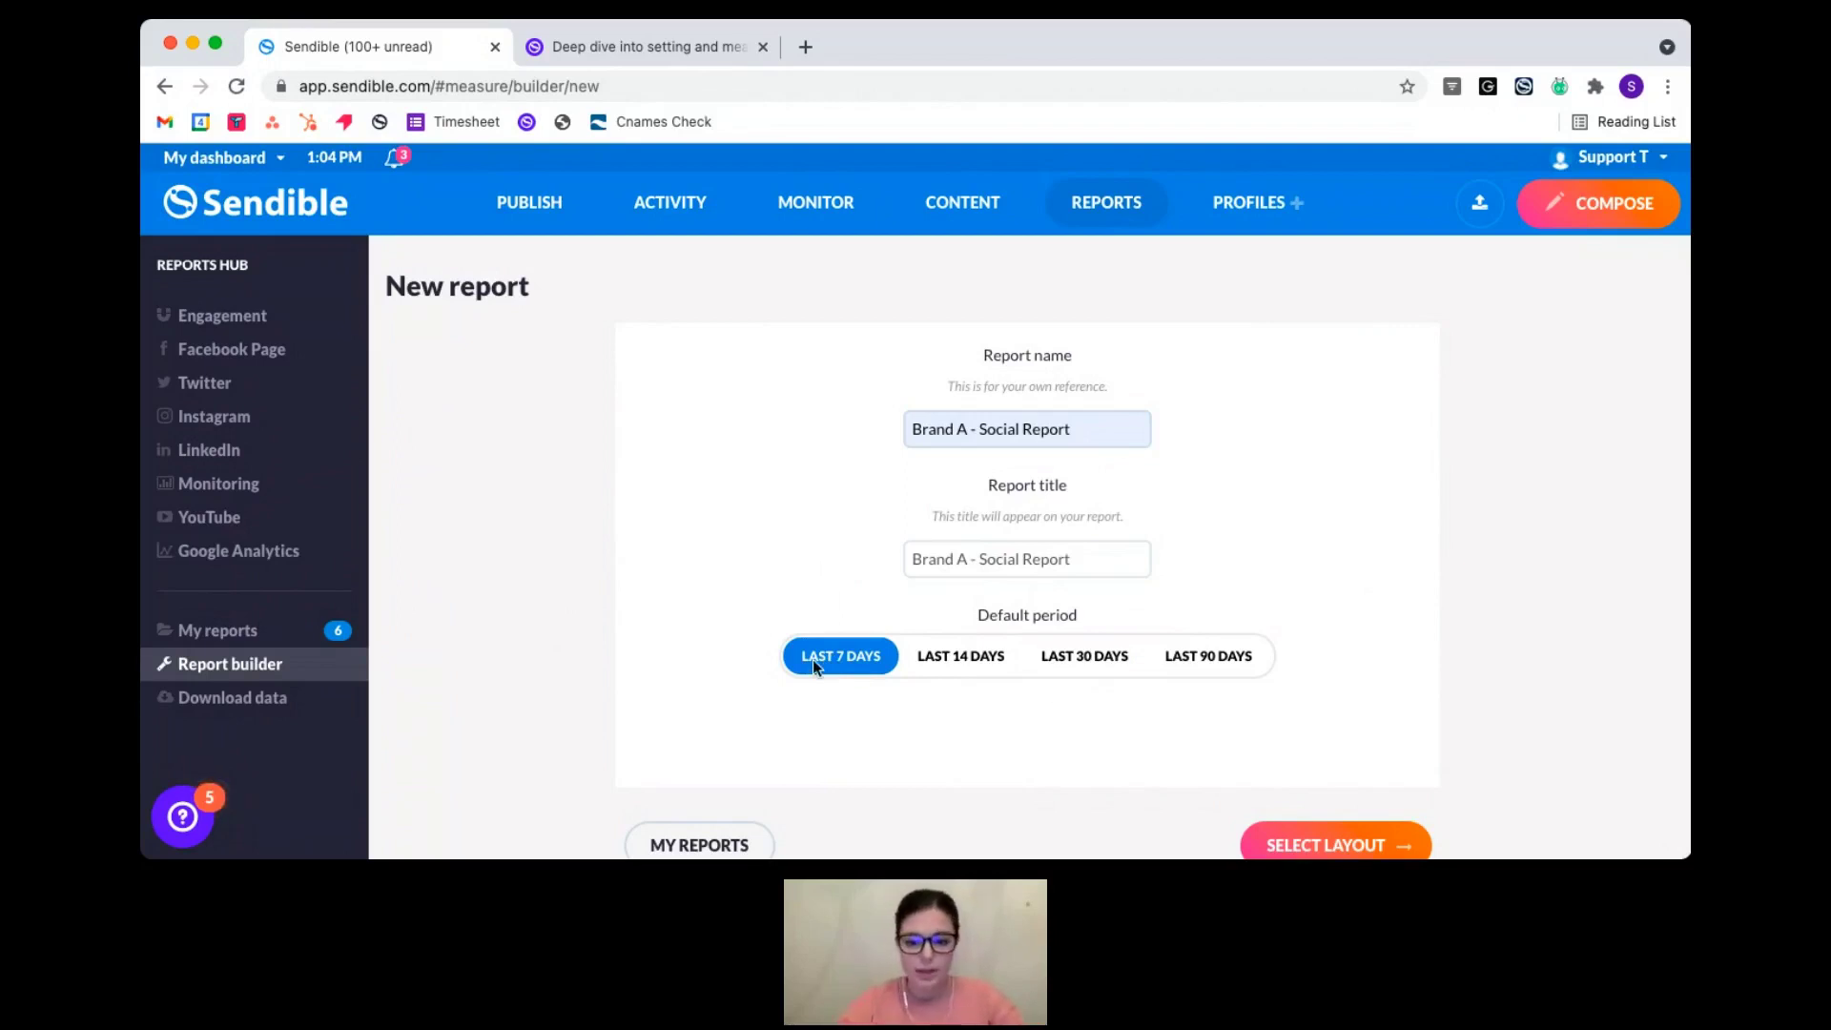
{"action": "left_click", "coordinate": [1331, 845]}
- Choose the 1 column layout and create the report, bringing up the Add modules dialog
{"action": "scroll", "coordinate": [1313, 541], "scroll_direction": "down", "scroll_amount": 1}
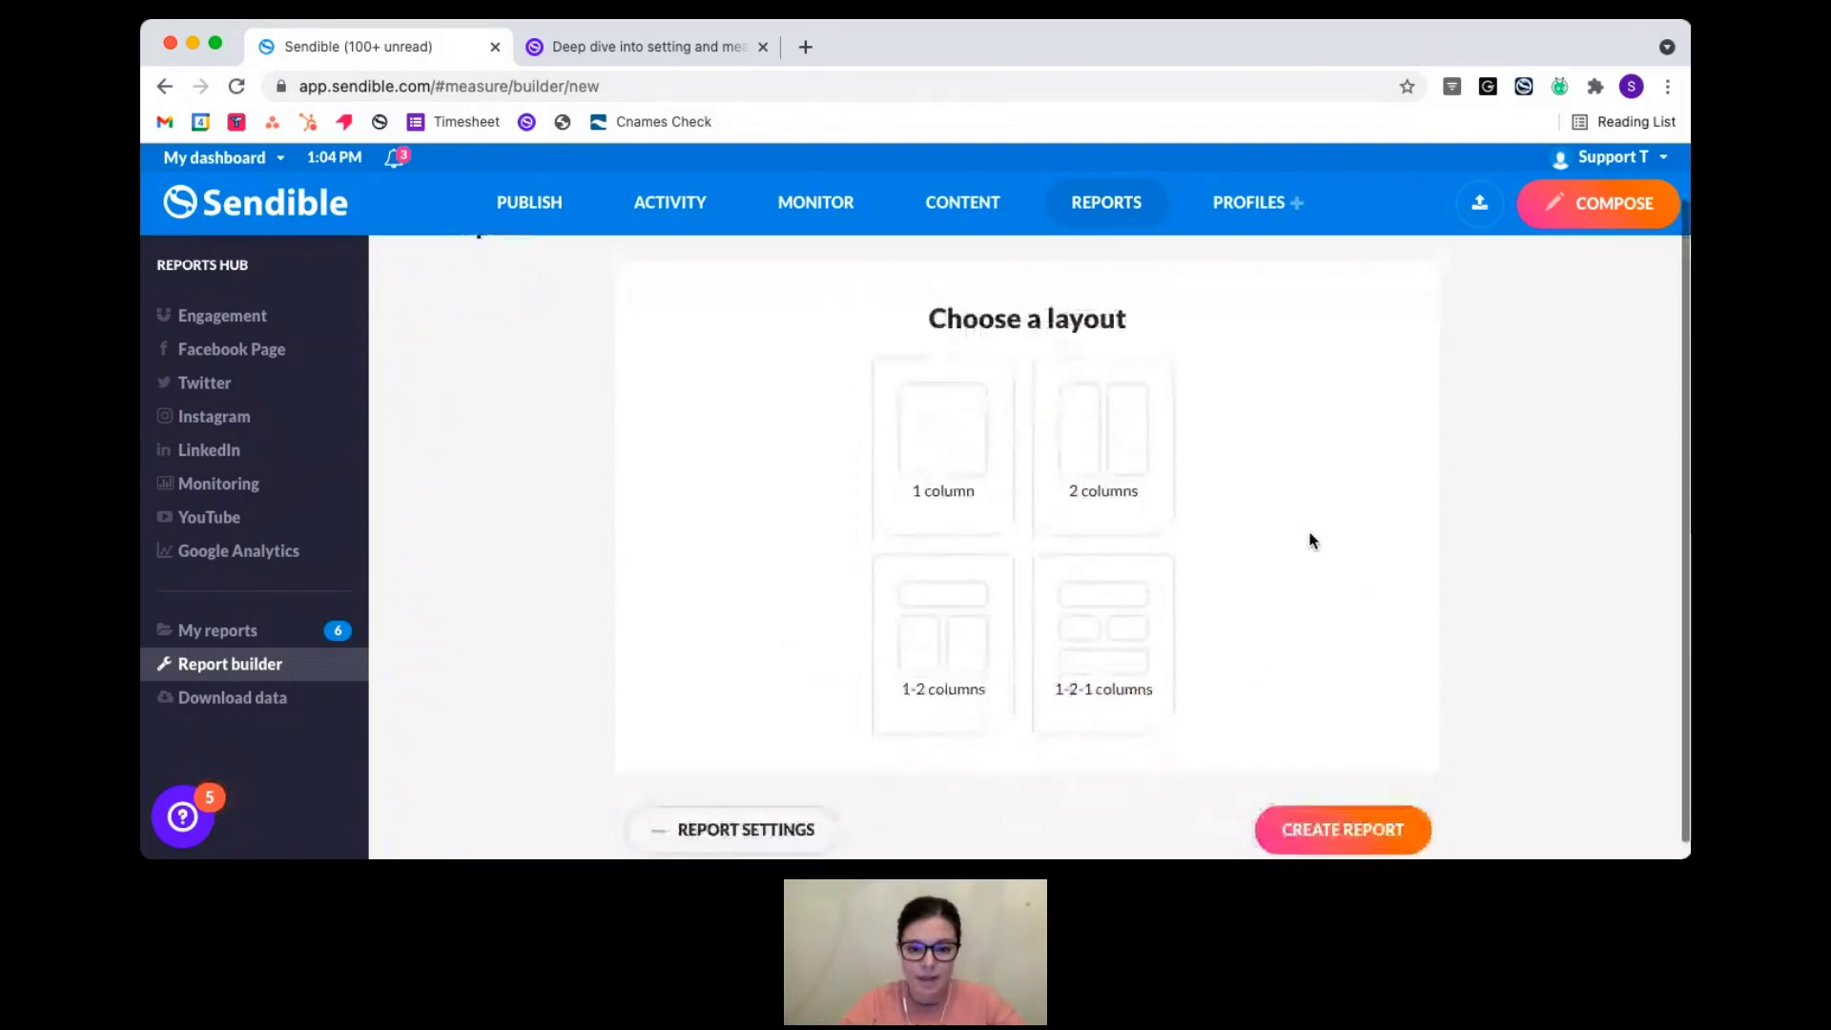
{"action": "left_click", "coordinate": [942, 434]}
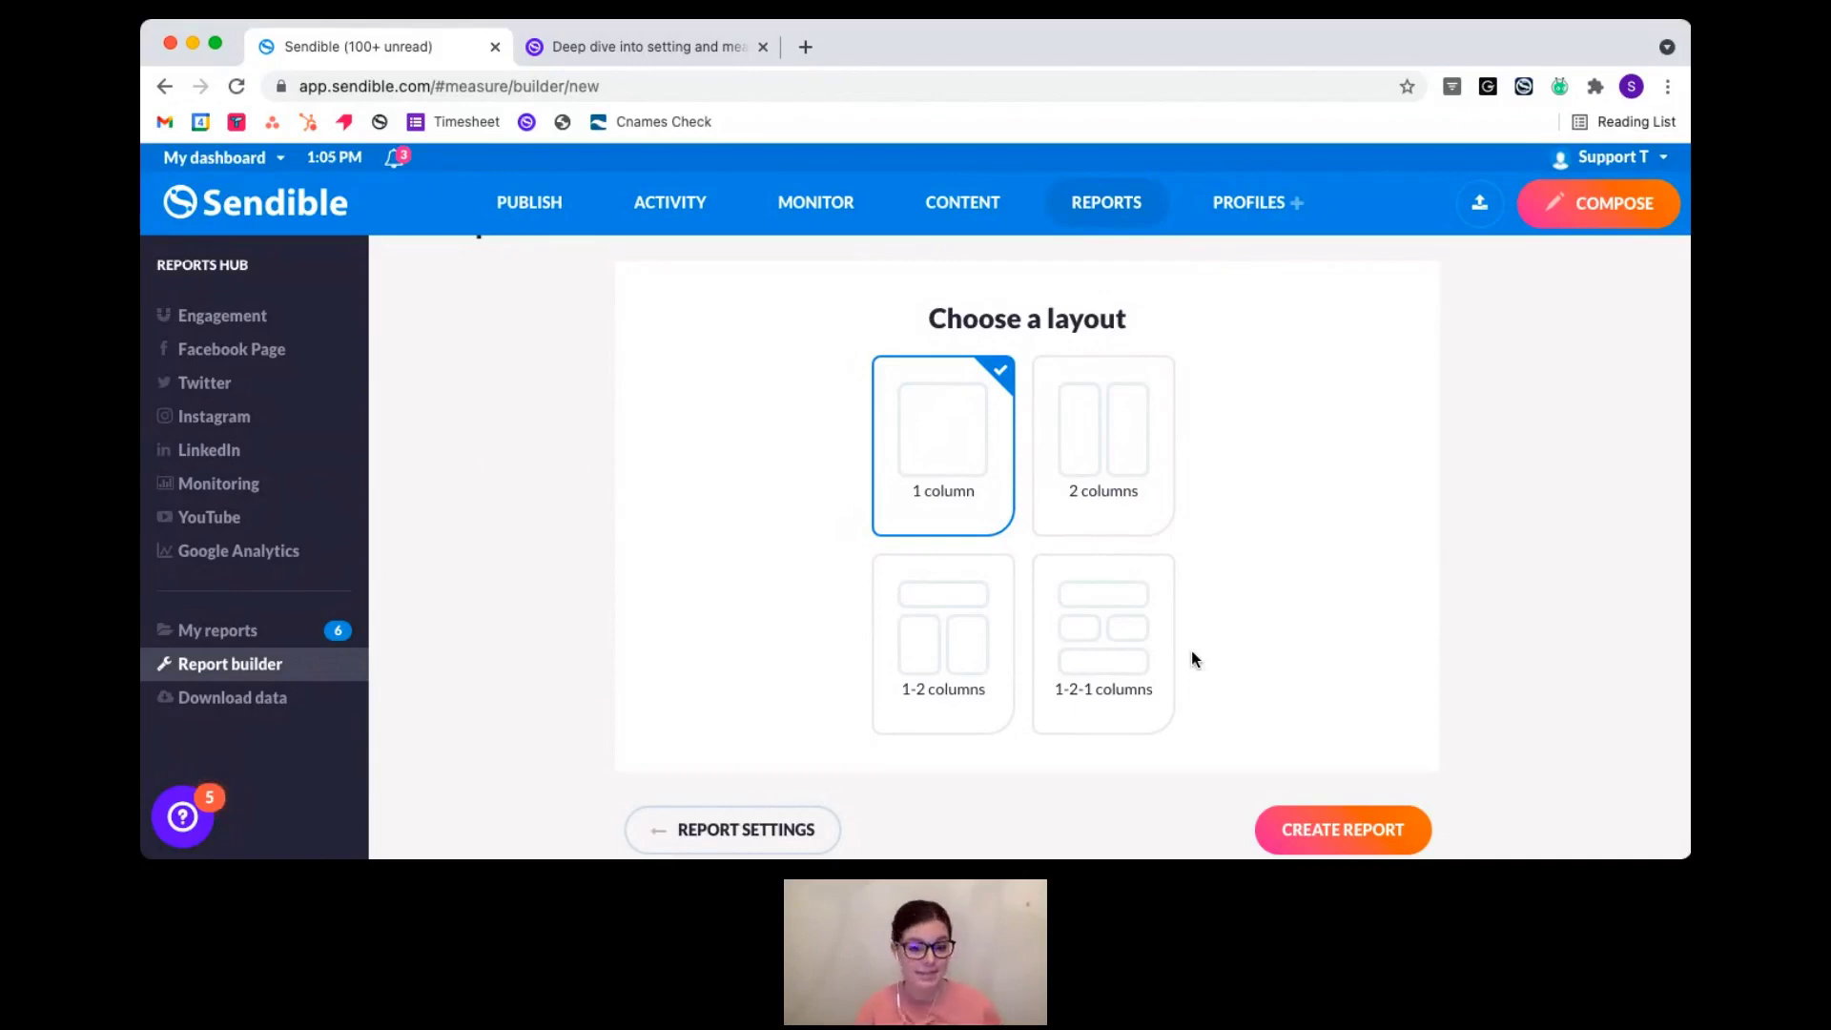
{"action": "left_click", "coordinate": [1371, 829]}
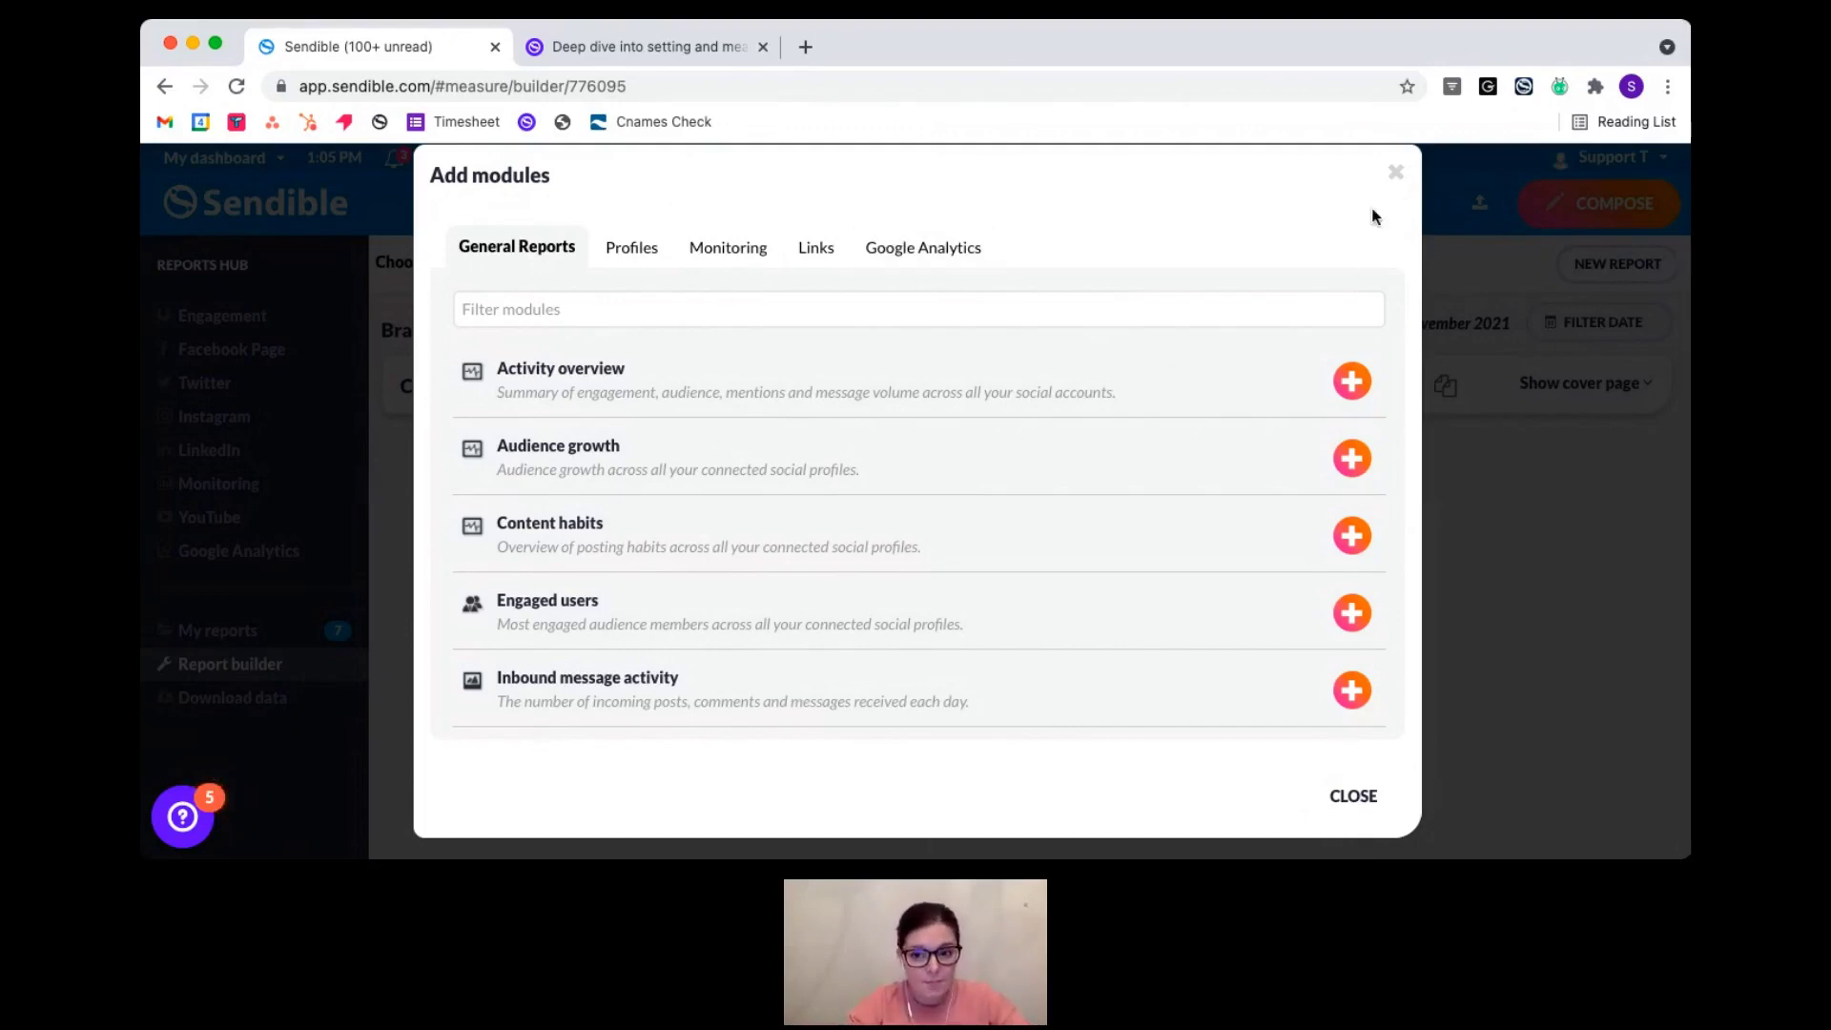
{"action": "left_click", "coordinate": [1396, 176]}
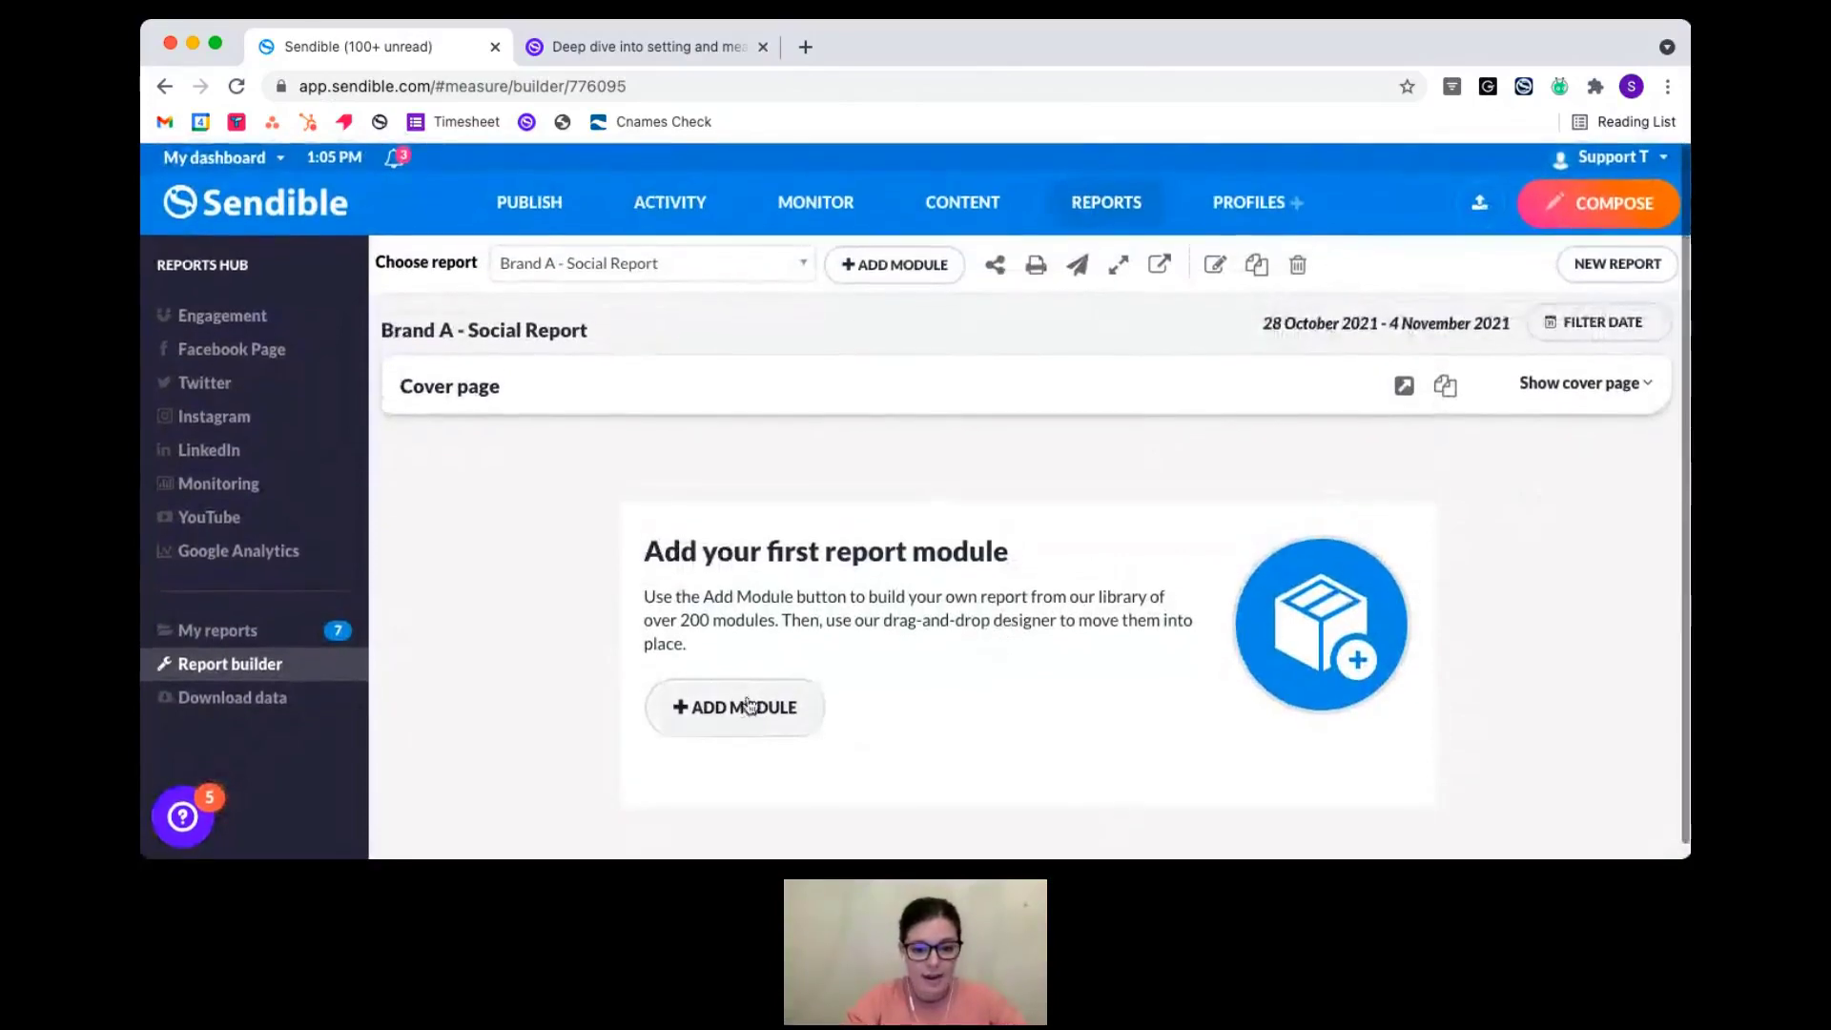
{"action": "left_click", "coordinate": [896, 268]}
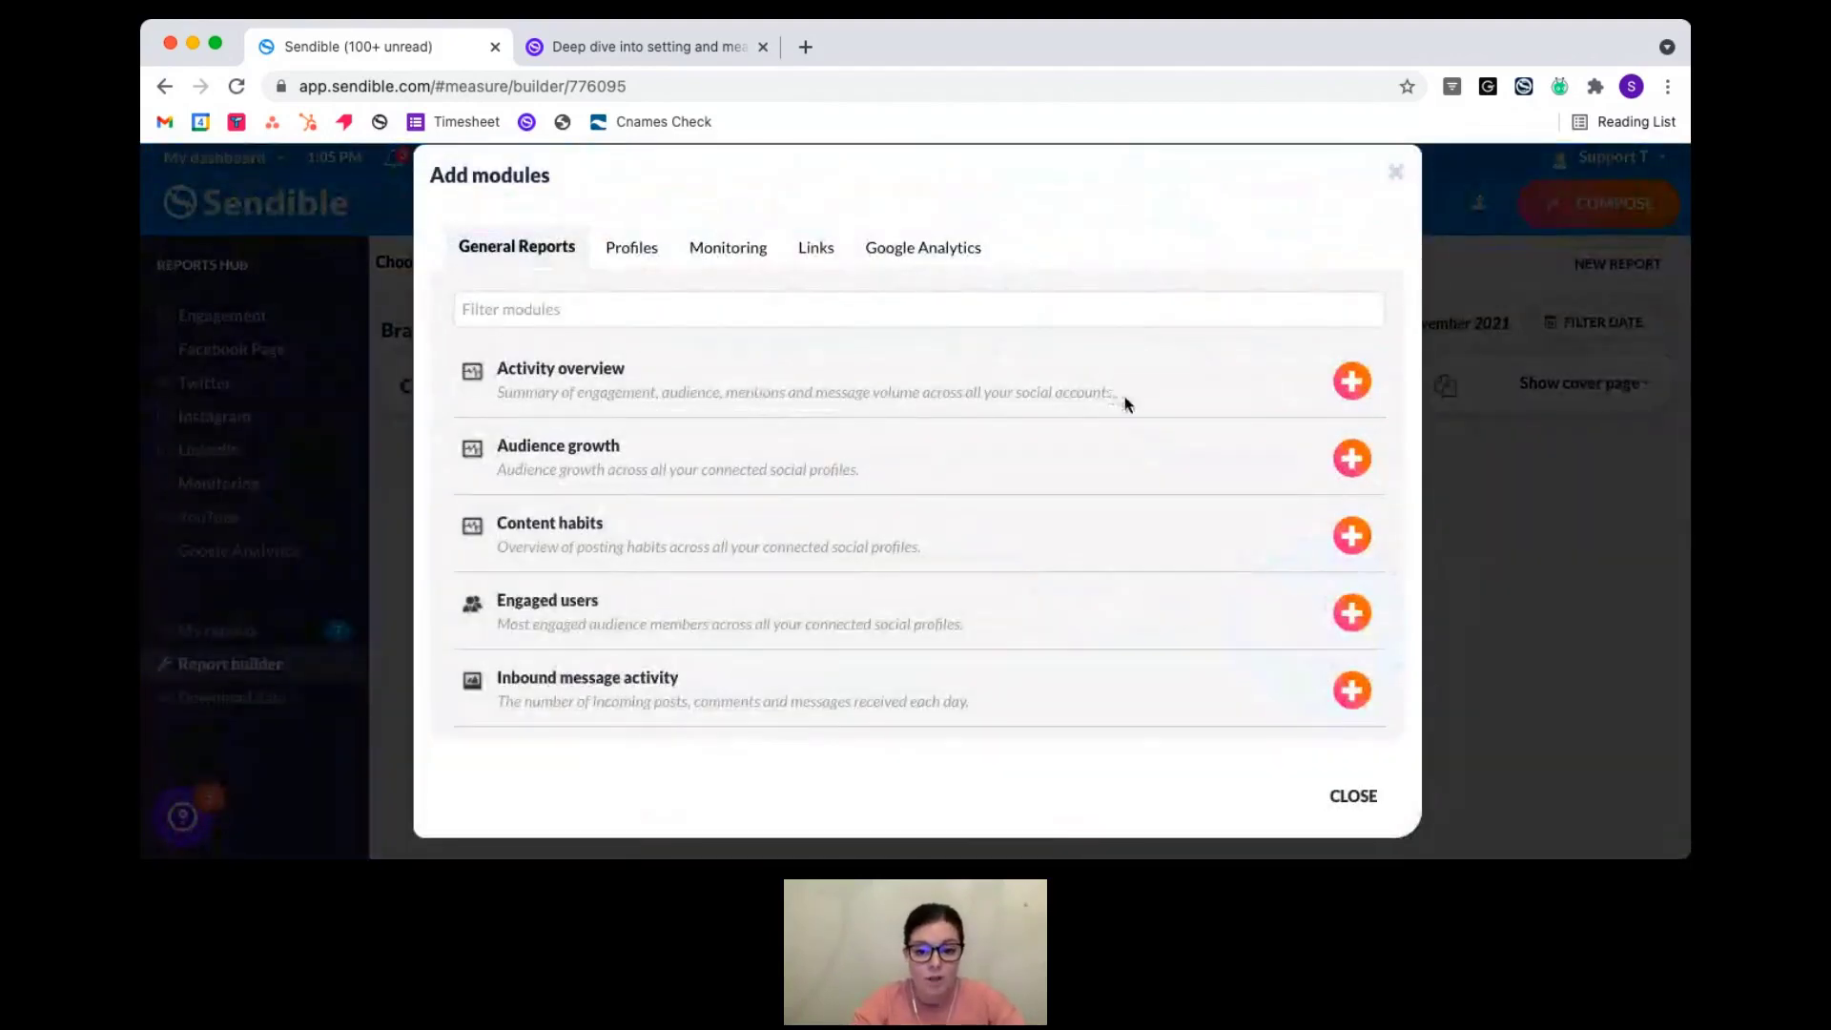
{"action": "left_click_drag", "start_coordinate": [1116, 394], "coordinate": [962, 396]}
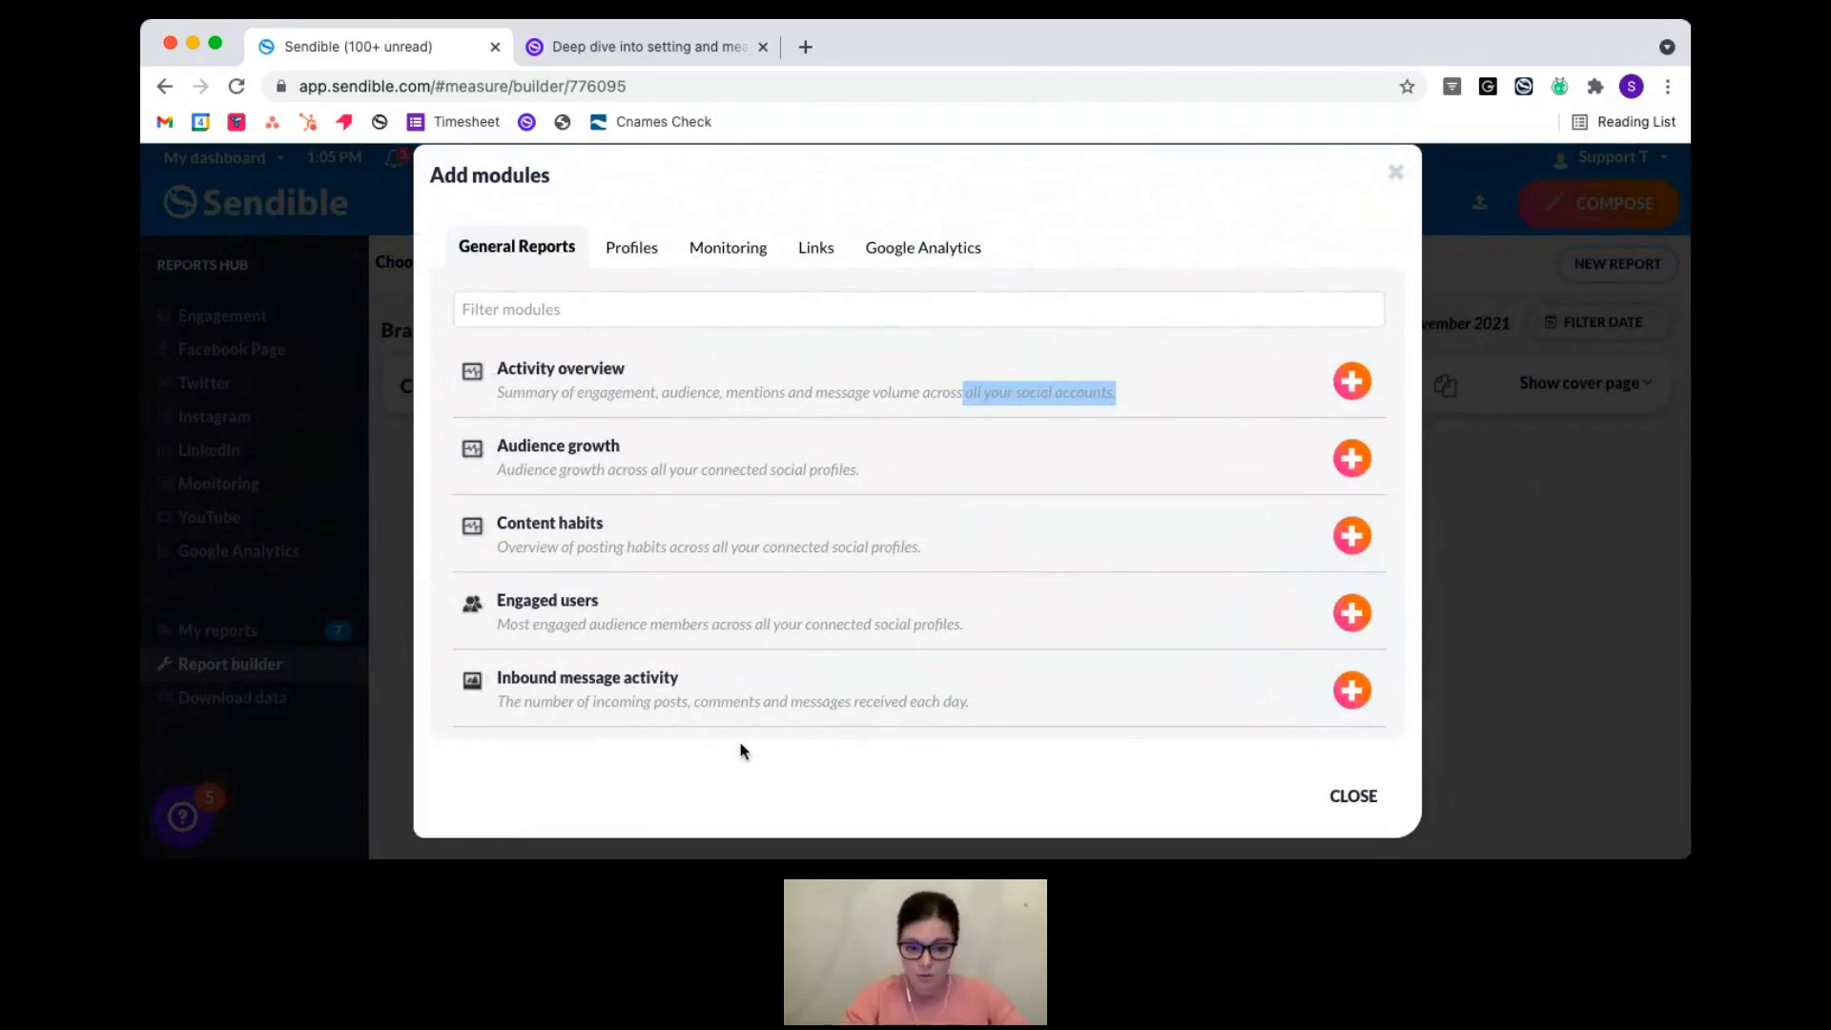
{"action": "scroll", "coordinate": [746, 613], "scroll_direction": "down", "scroll_amount": 1}
{"action": "scroll", "coordinate": [746, 615], "scroll_direction": "up", "scroll_amount": 1}
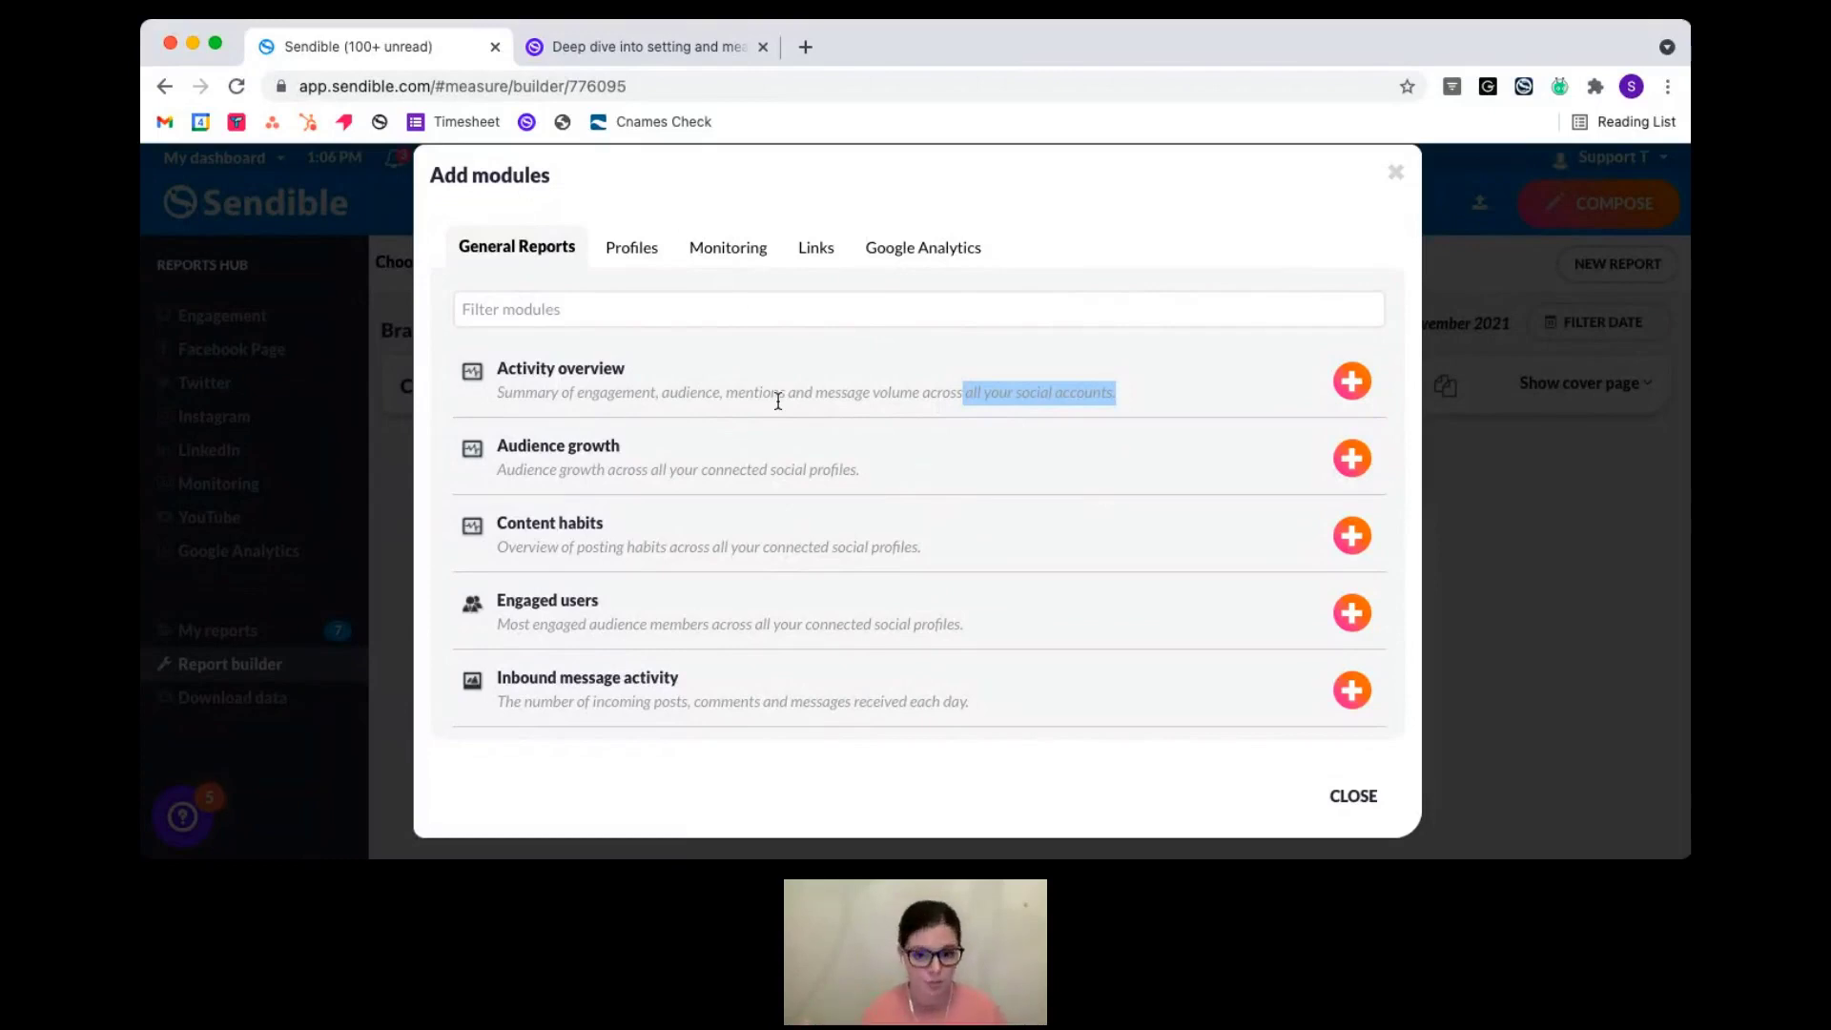
- Show modules by profile and open the Sendible (Shared) Facebook page's modules
{"action": "left_click", "coordinate": [644, 260]}
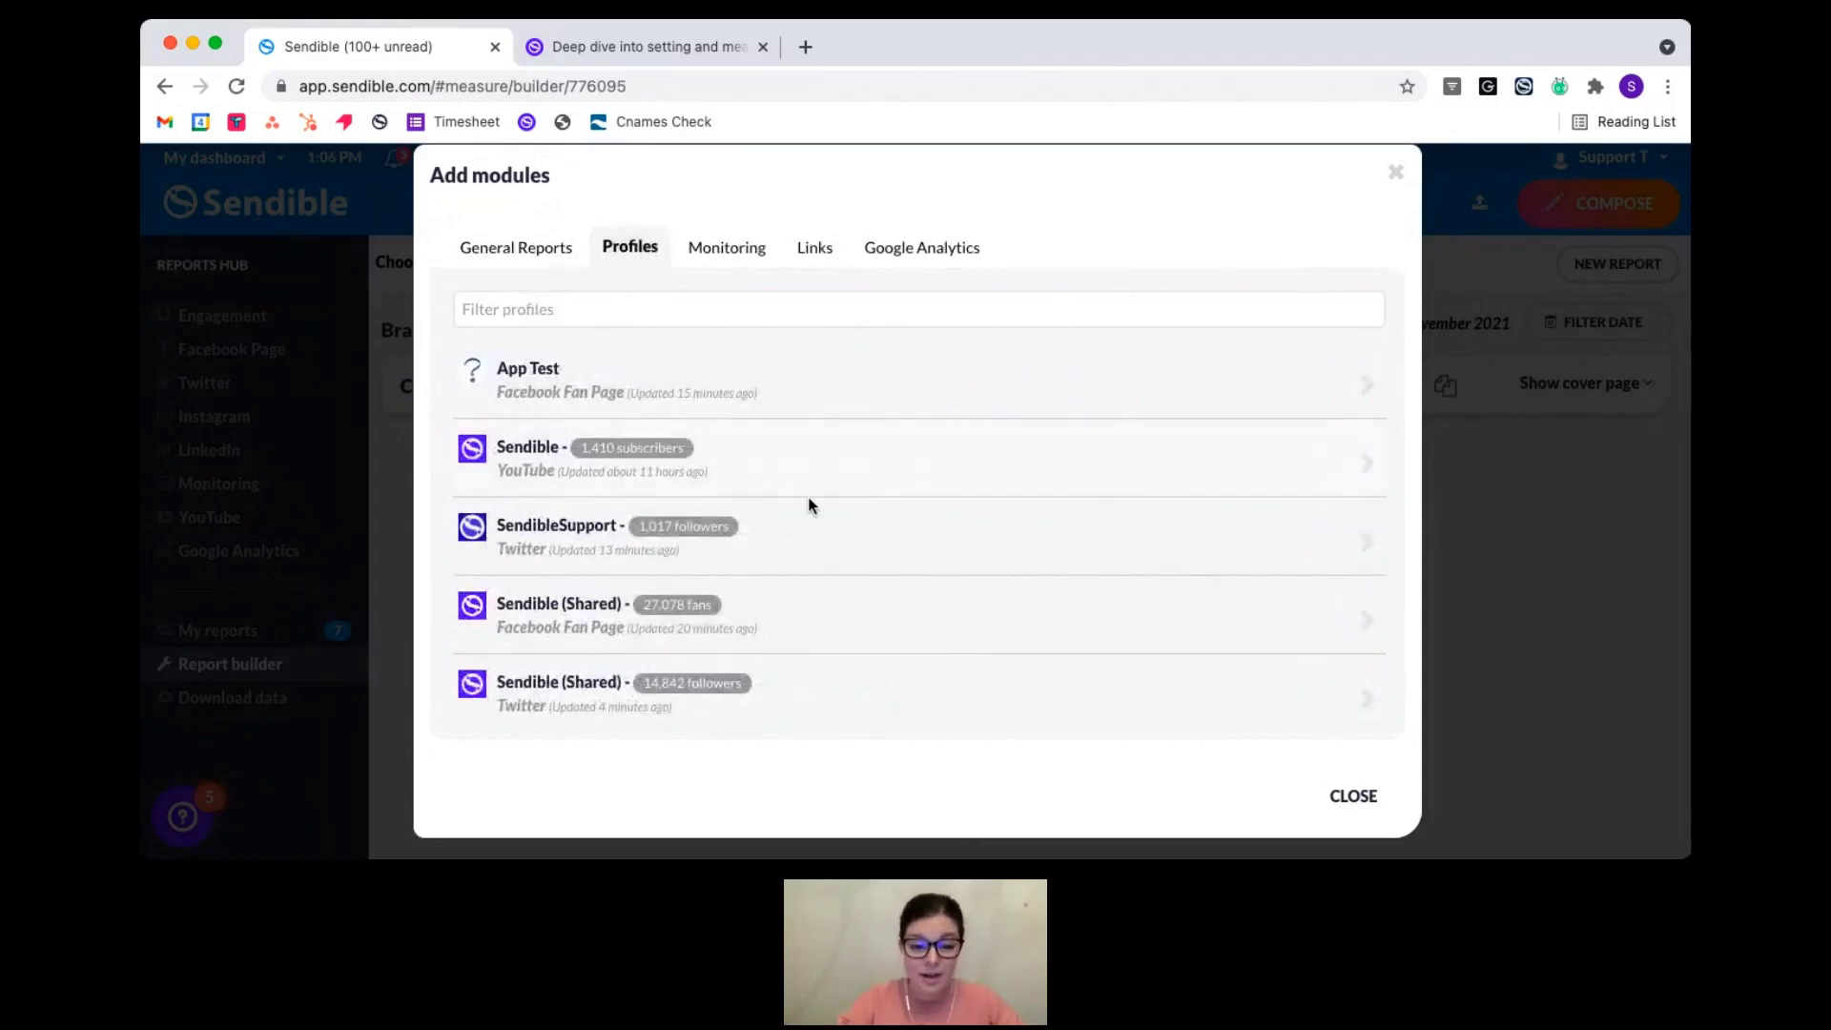
{"action": "scroll", "coordinate": [809, 650], "scroll_direction": "down", "scroll_amount": 1}
{"action": "scroll", "coordinate": [811, 652], "scroll_direction": "down", "scroll_amount": 3}
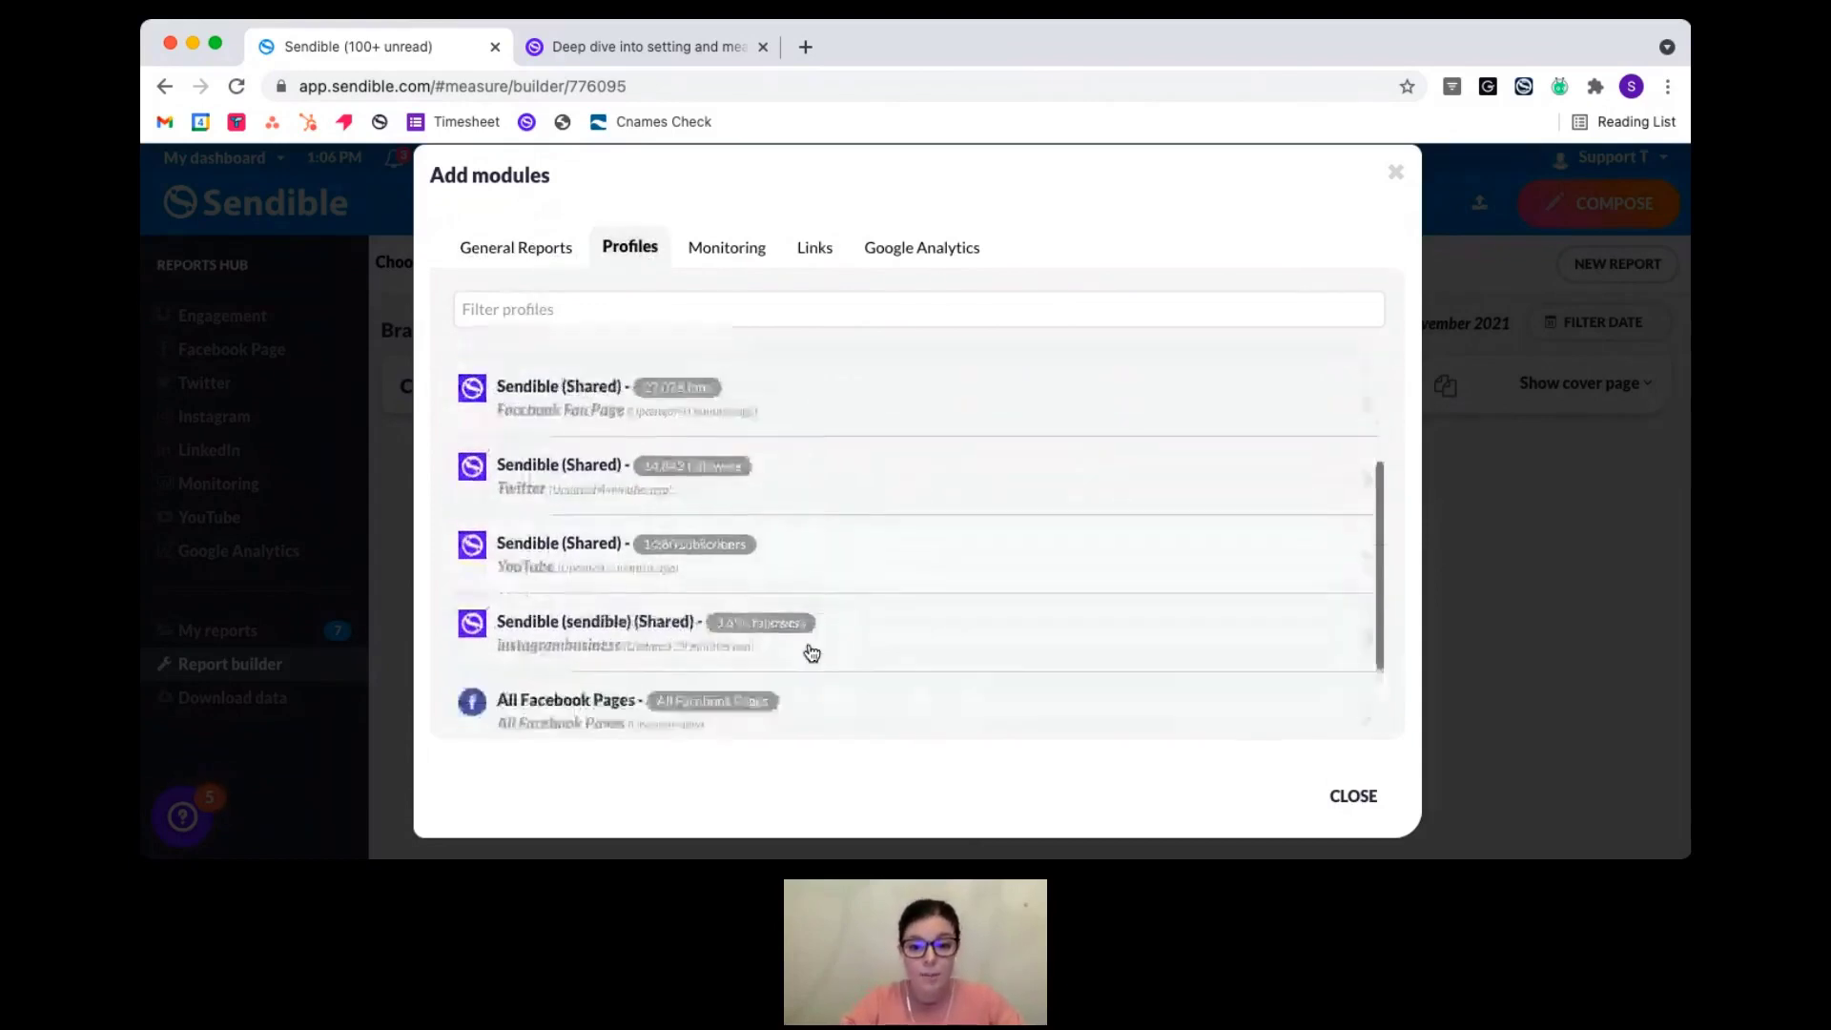
{"action": "scroll", "coordinate": [811, 653], "scroll_direction": "up", "scroll_amount": 5}
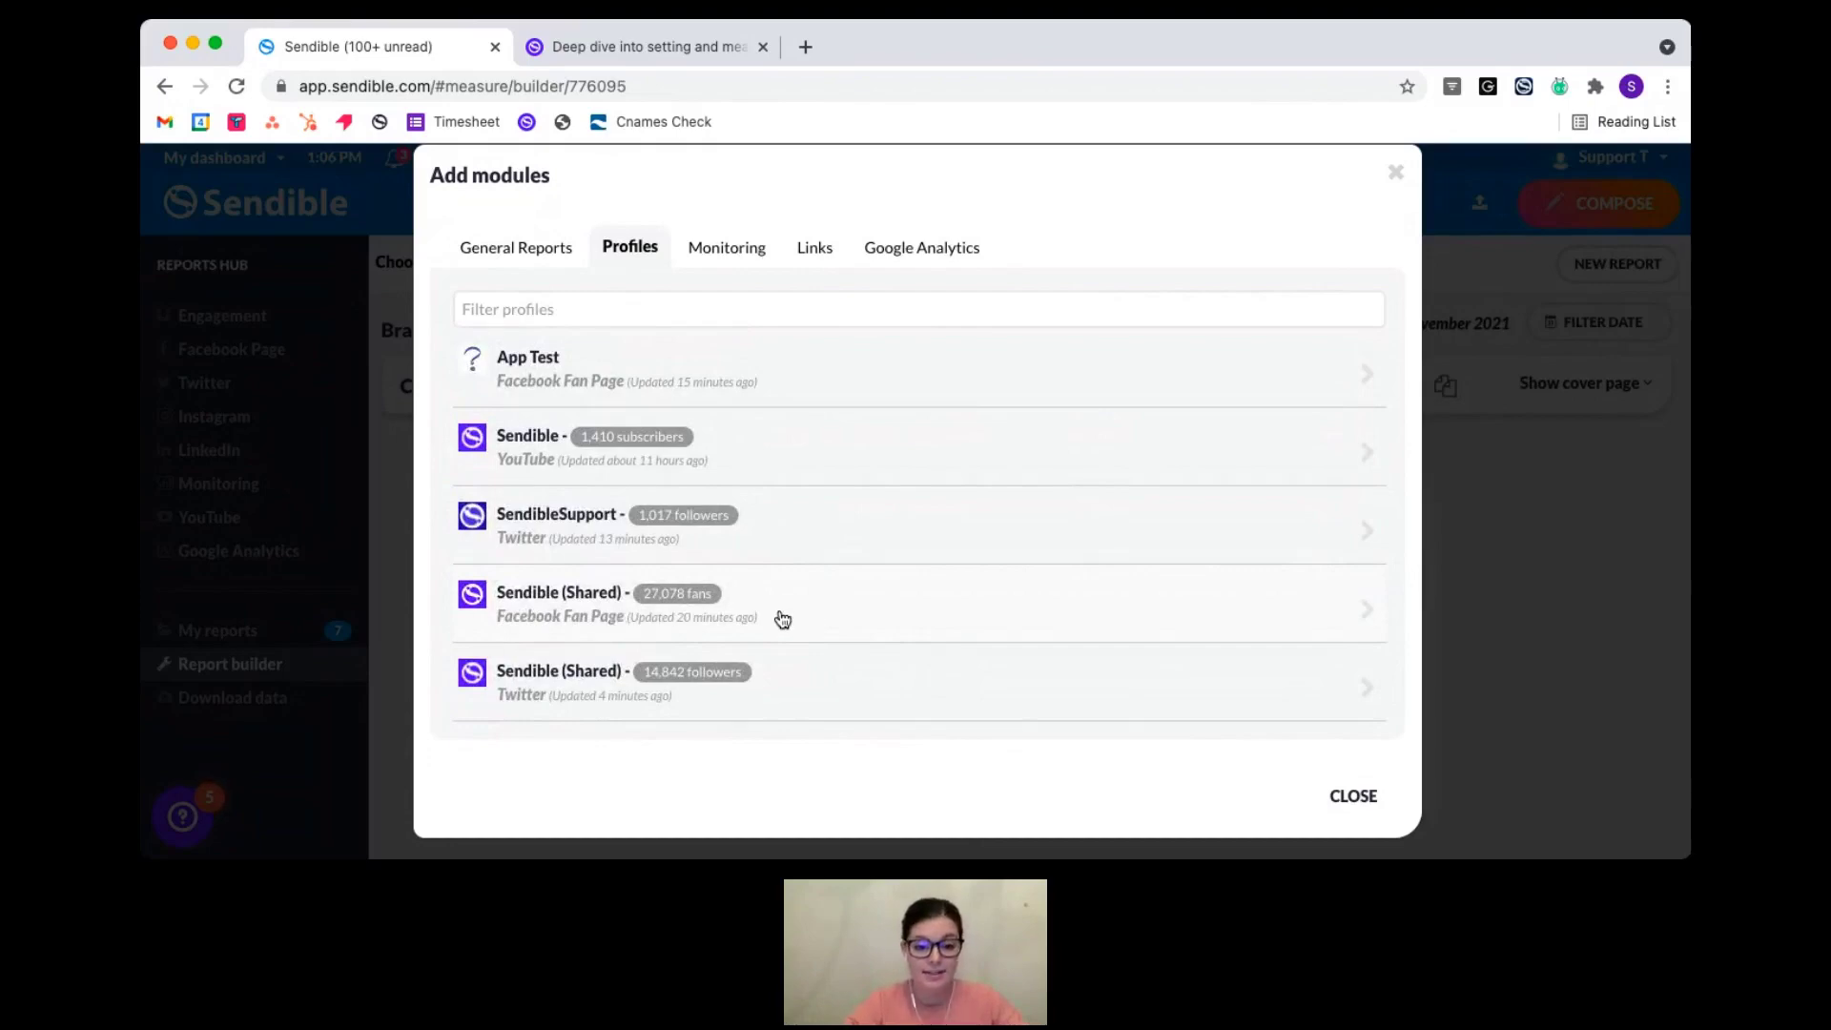
{"action": "left_click", "coordinate": [778, 614]}
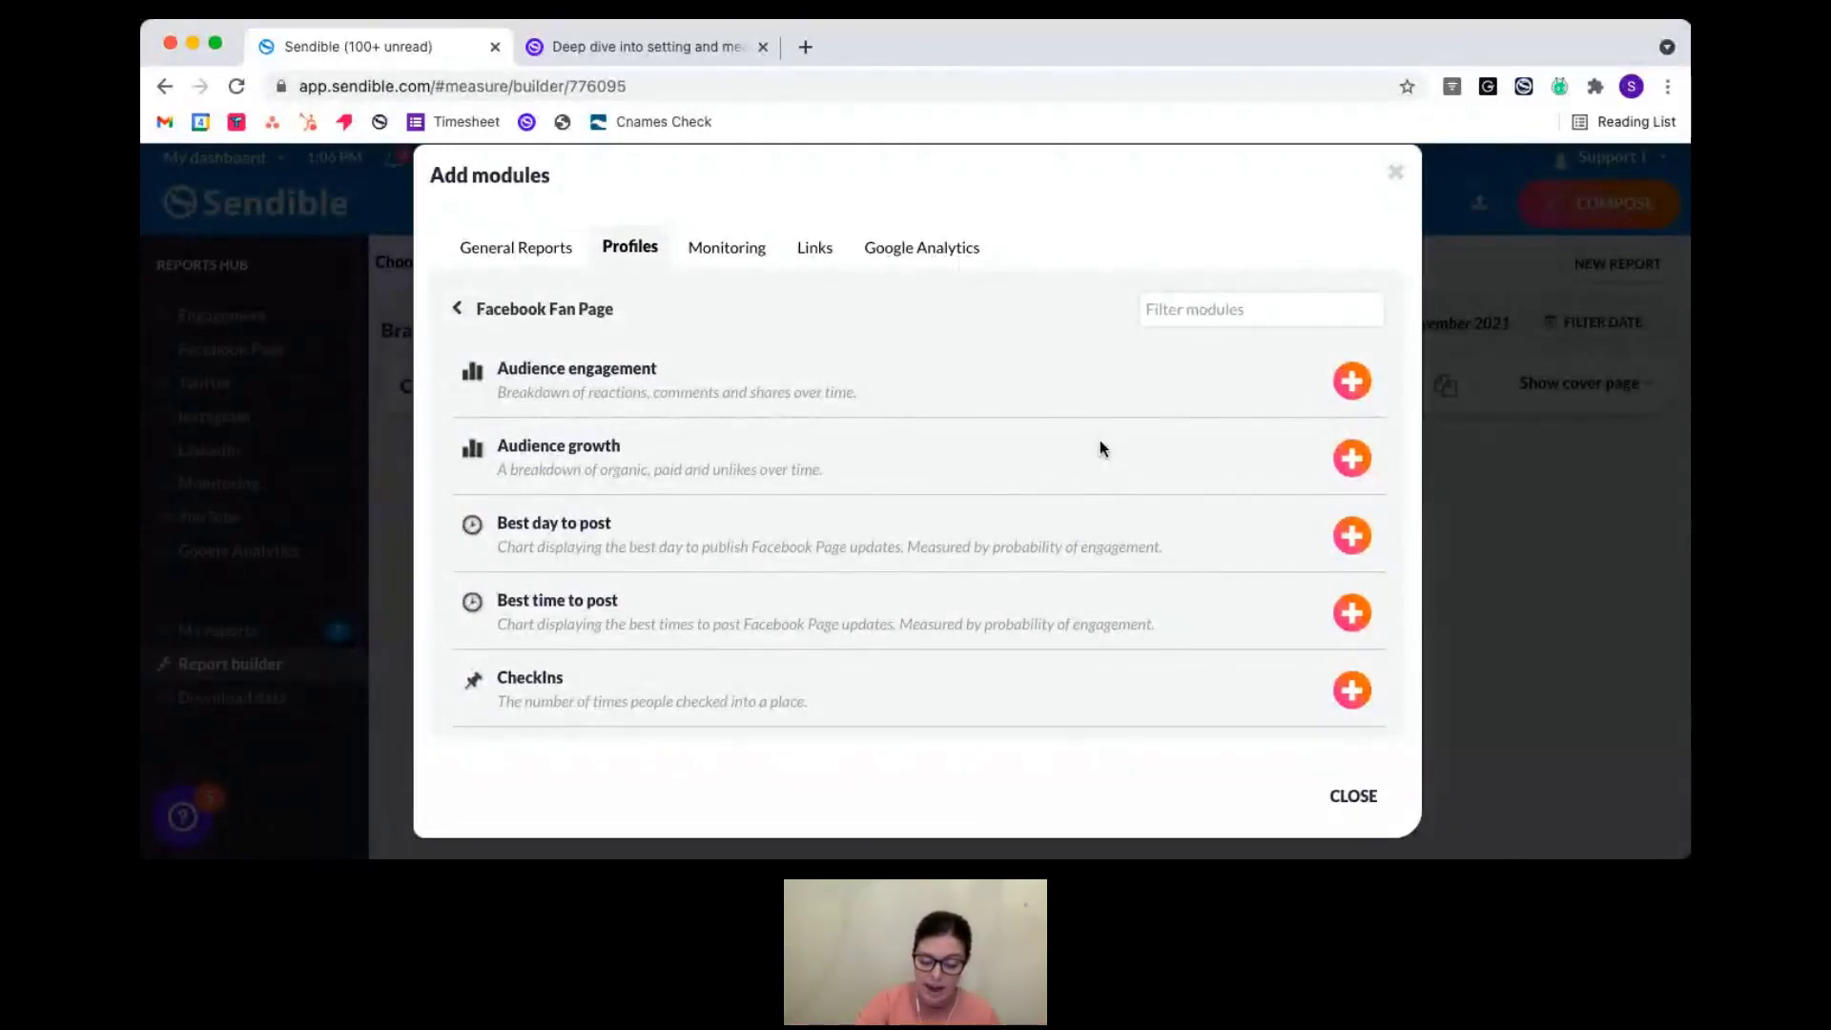
- Add the Audience engagement, Facebook posts and comments, and Facebook activity overview modules
{"action": "left_click", "coordinate": [1351, 381]}
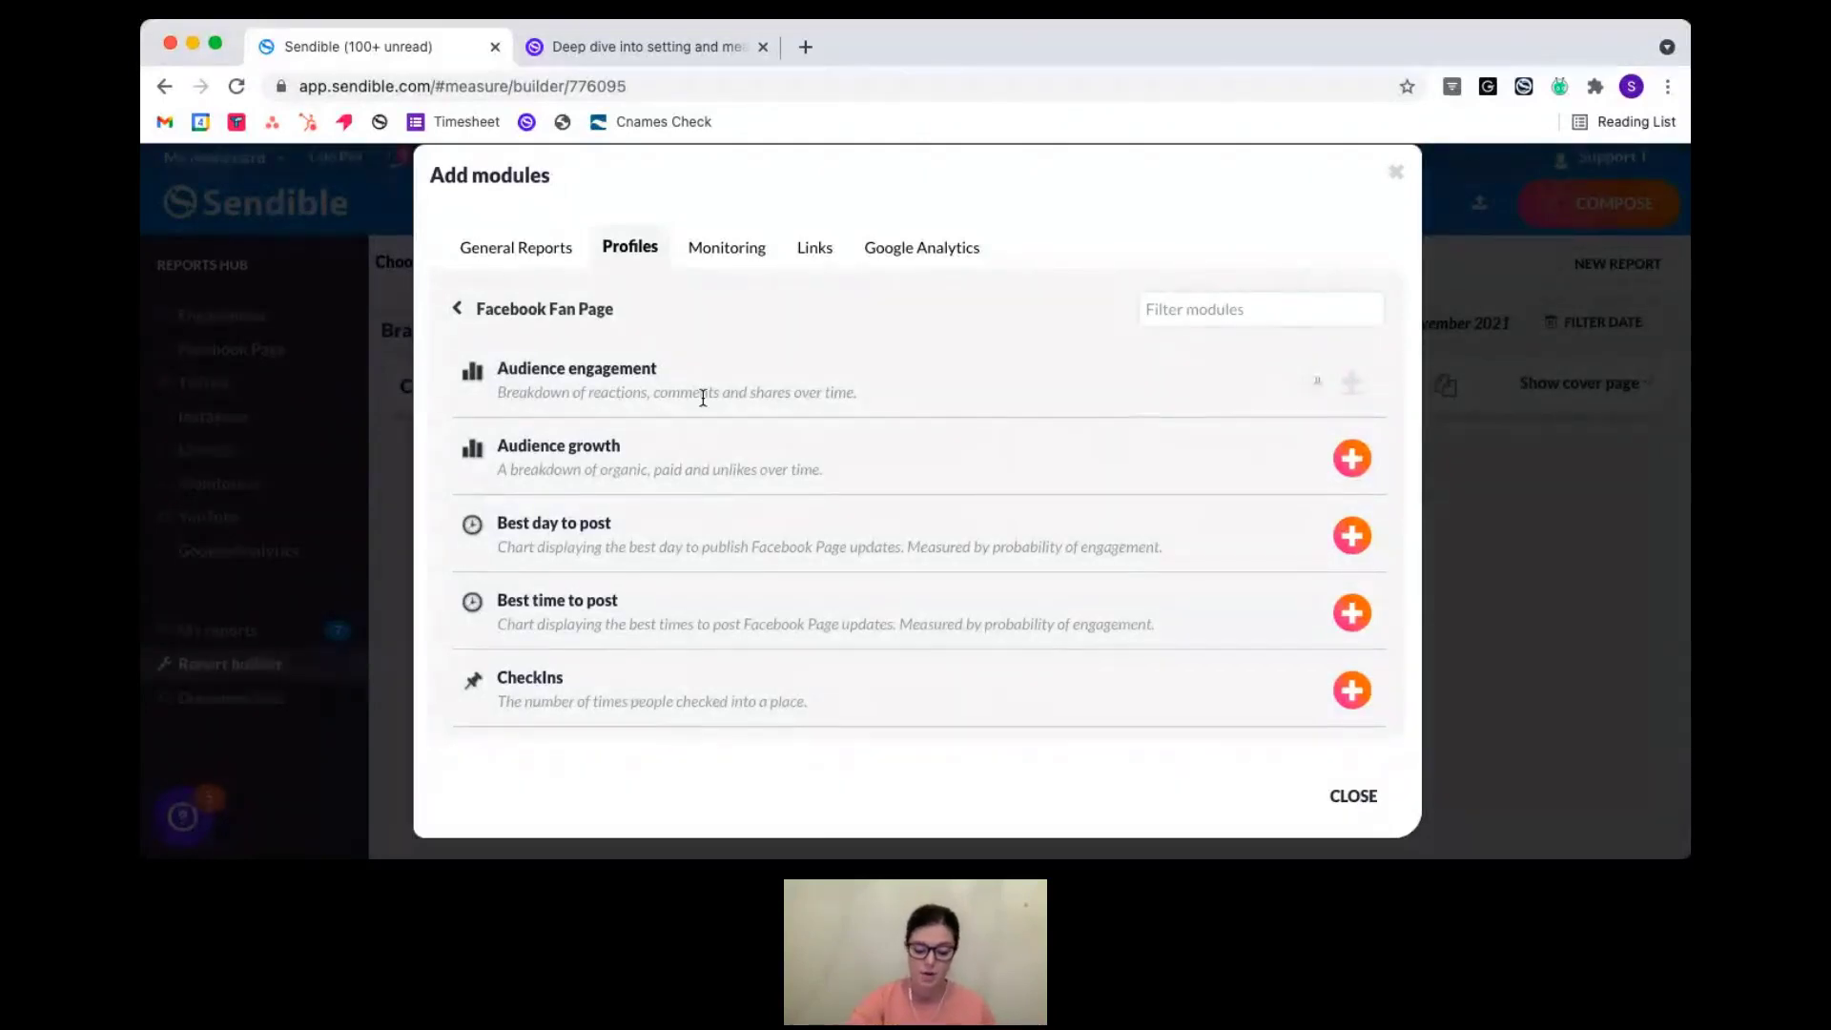
{"action": "scroll", "coordinate": [636, 550], "scroll_direction": "down", "scroll_amount": 5}
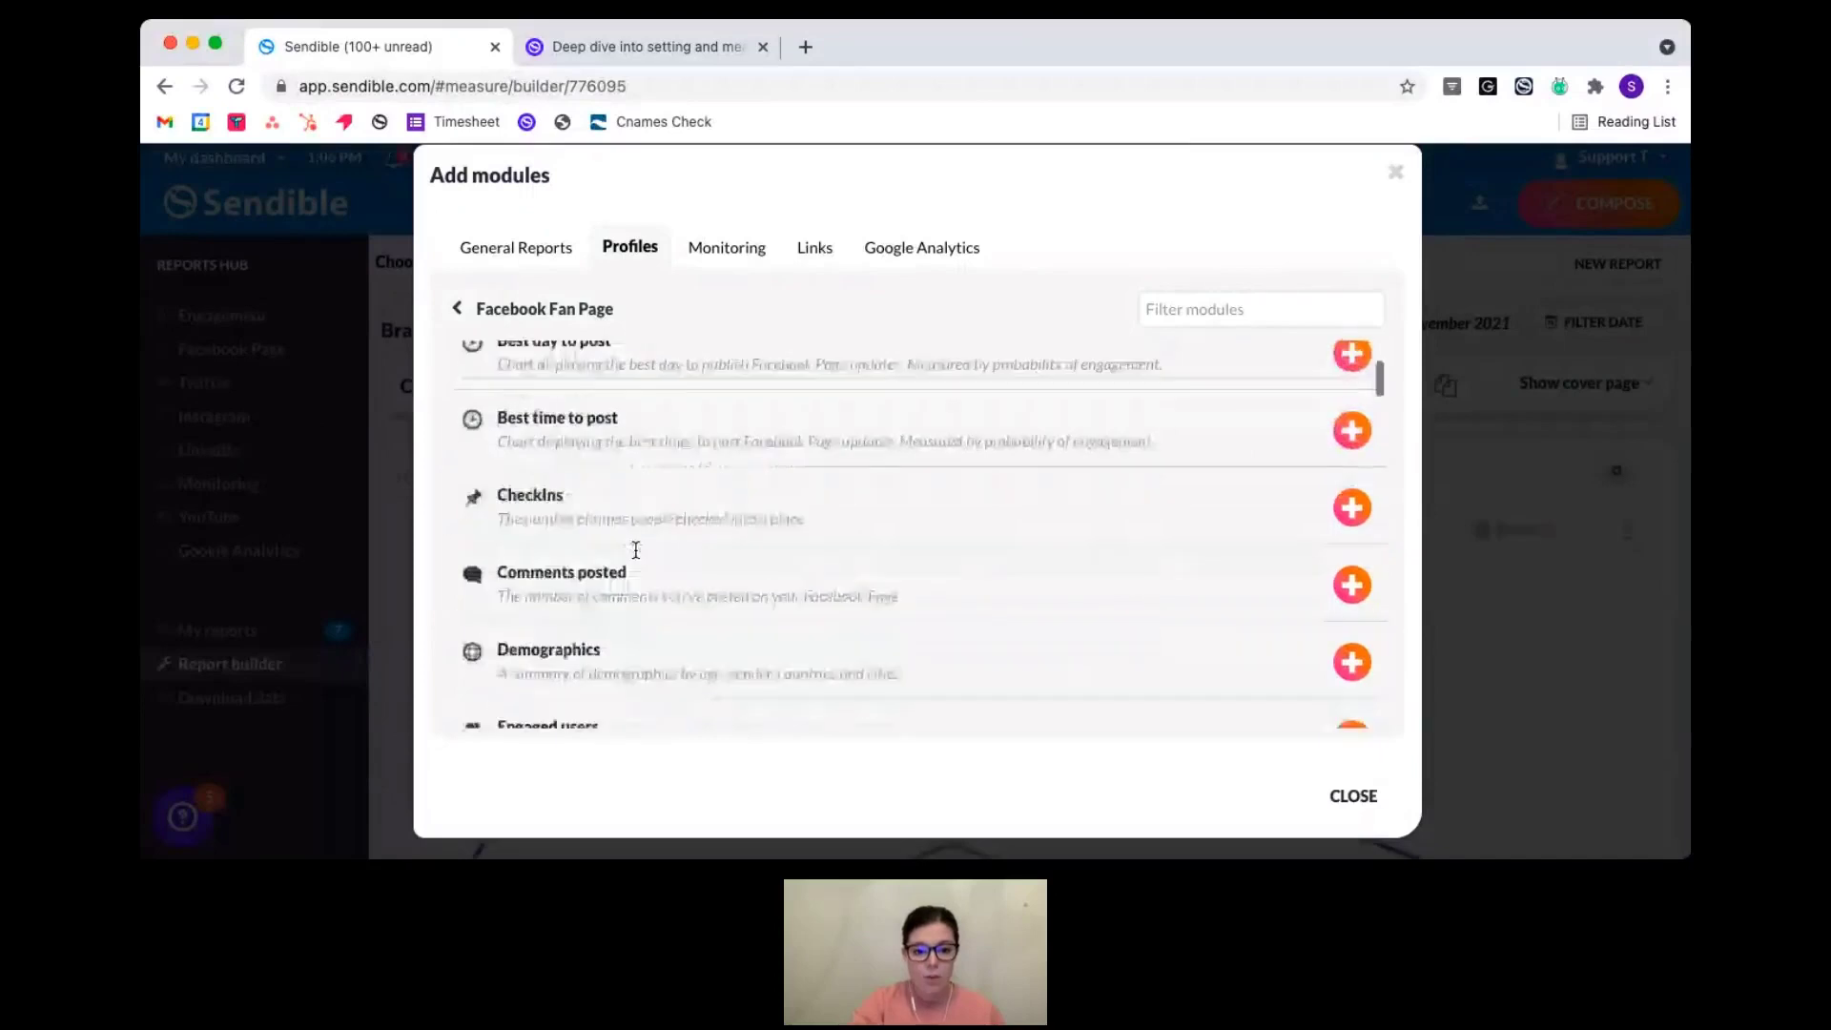
{"action": "scroll", "coordinate": [636, 550], "scroll_direction": "down", "scroll_amount": 2}
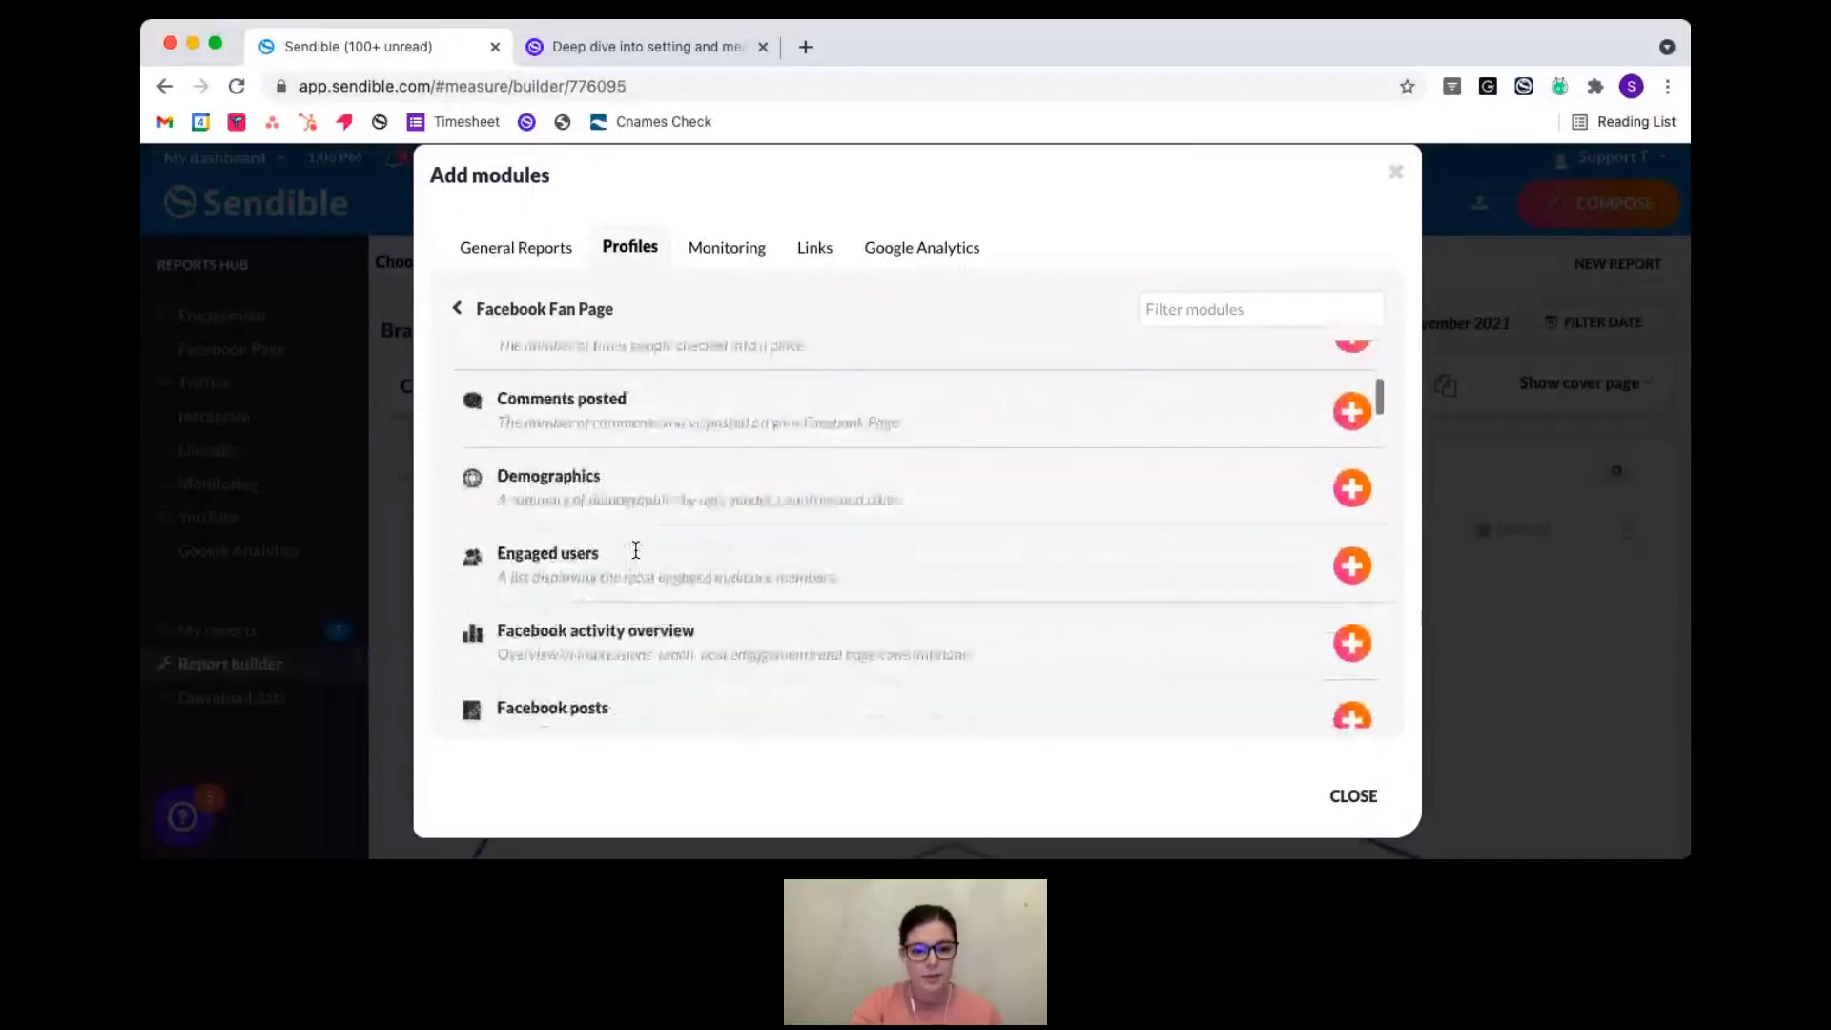
{"action": "scroll", "coordinate": [636, 550], "scroll_direction": "up", "scroll_amount": 3}
{"action": "scroll", "coordinate": [635, 553], "scroll_direction": "down", "scroll_amount": 4}
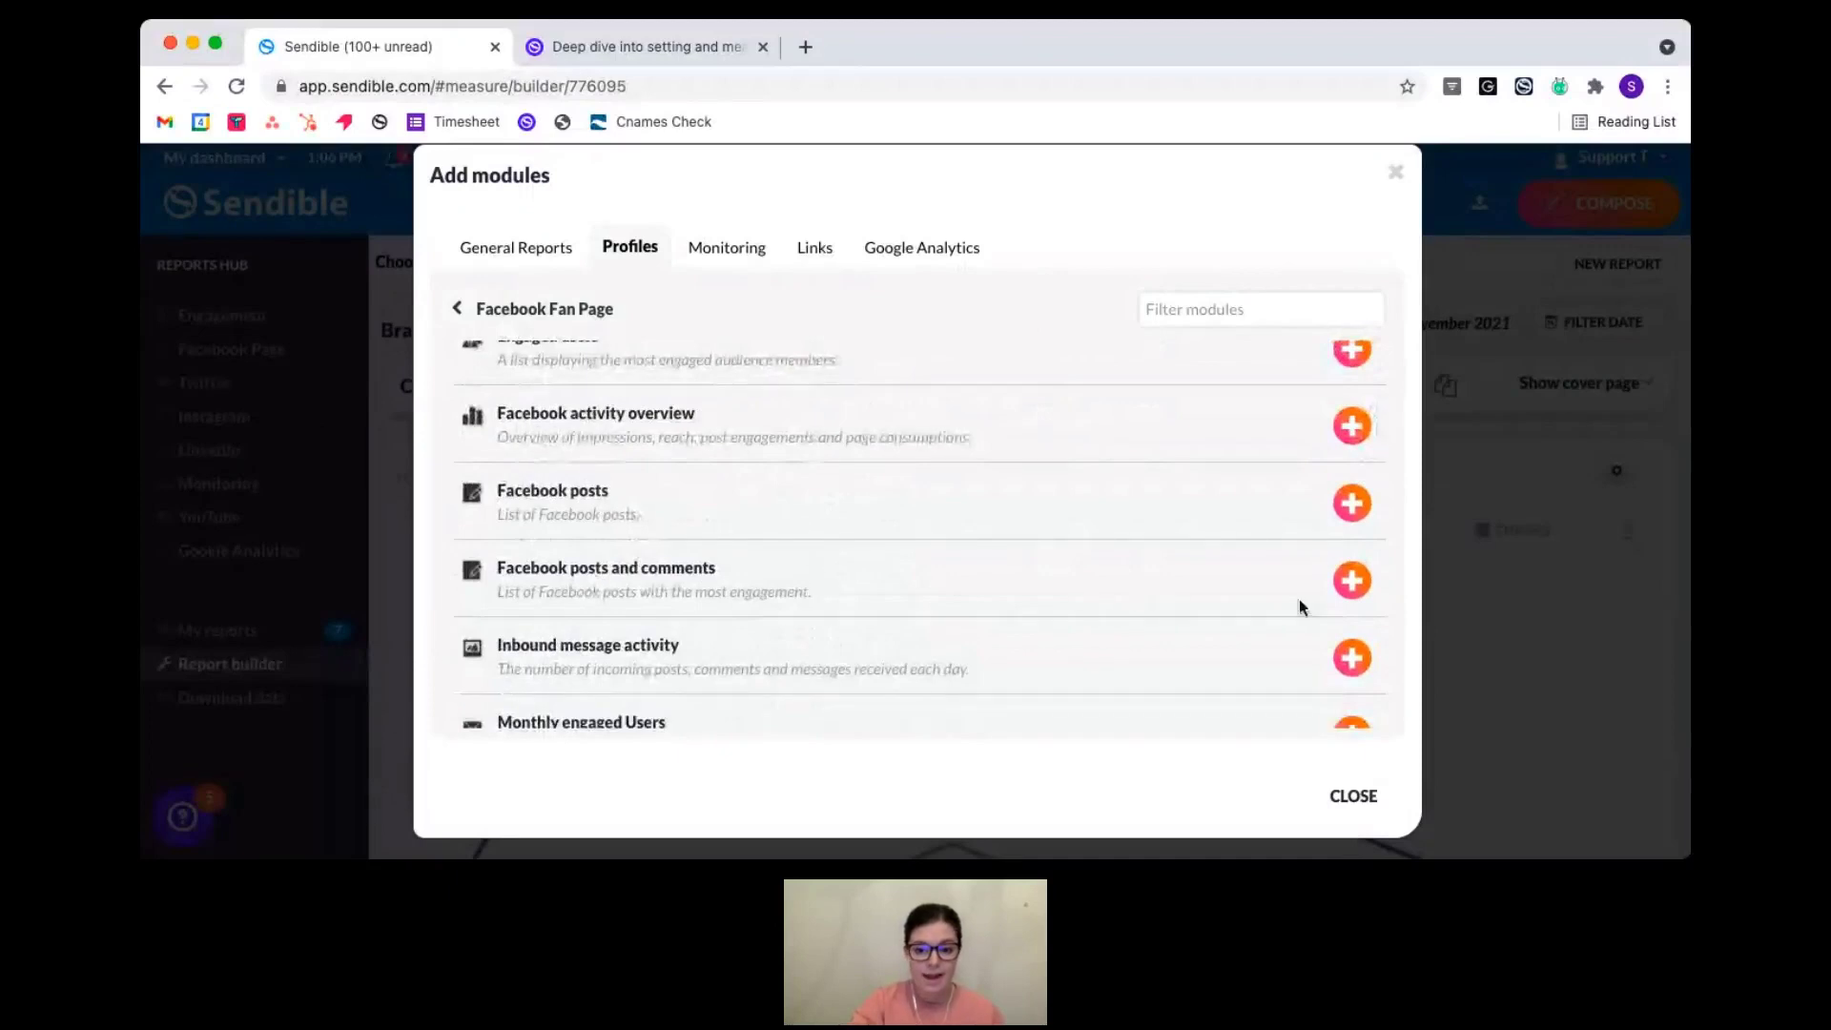
{"action": "left_click", "coordinate": [1366, 582]}
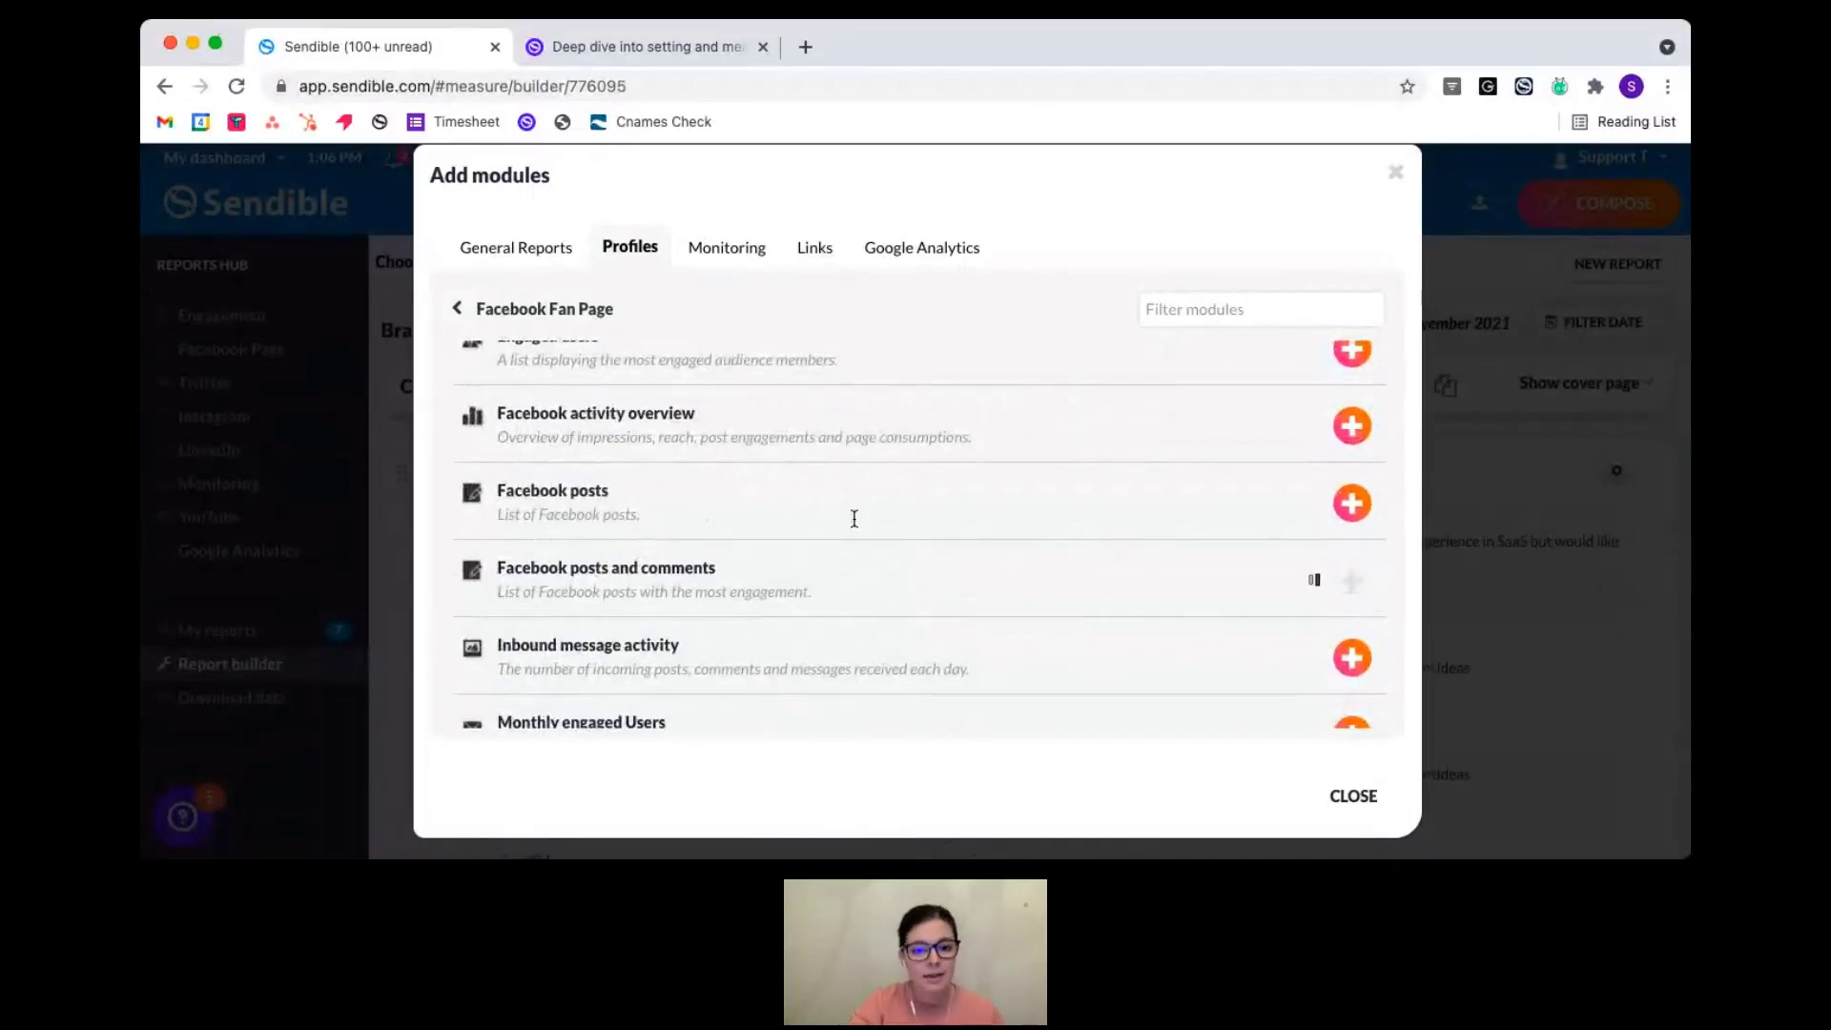
{"action": "scroll", "coordinate": [855, 520], "scroll_direction": "up", "scroll_amount": 1}
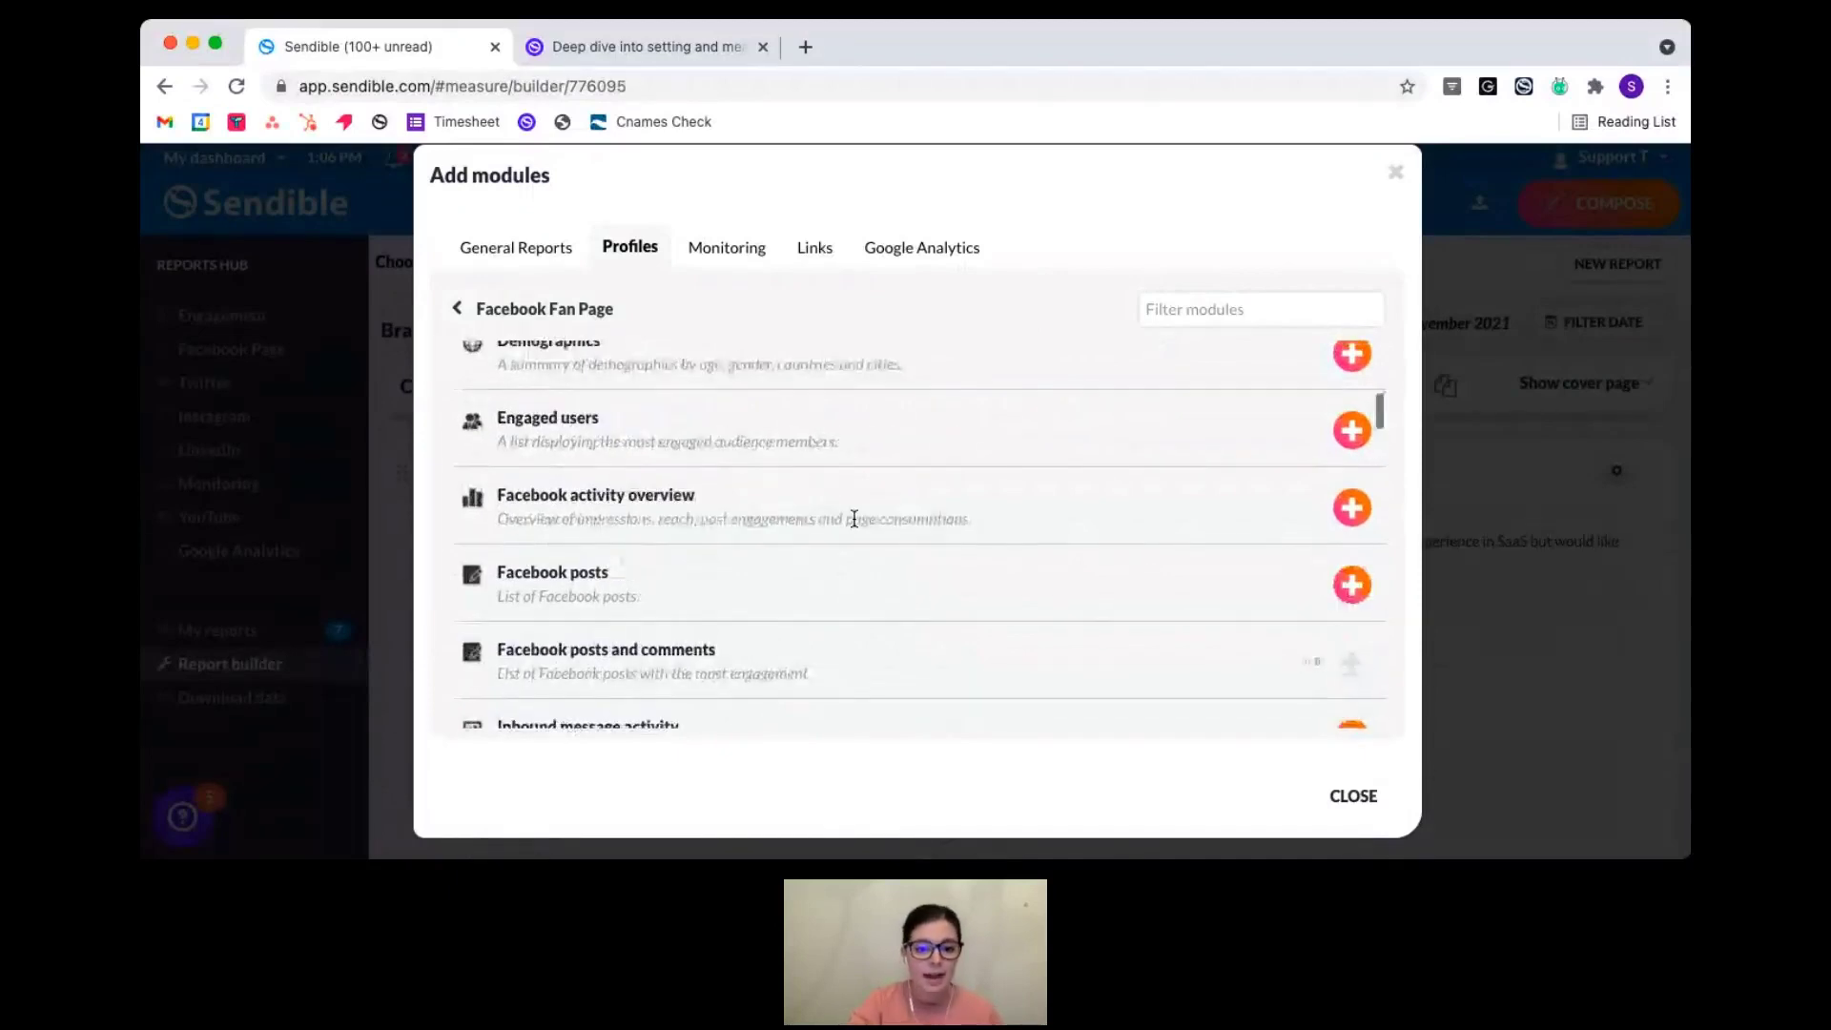
{"action": "left_click", "coordinate": [1355, 517]}
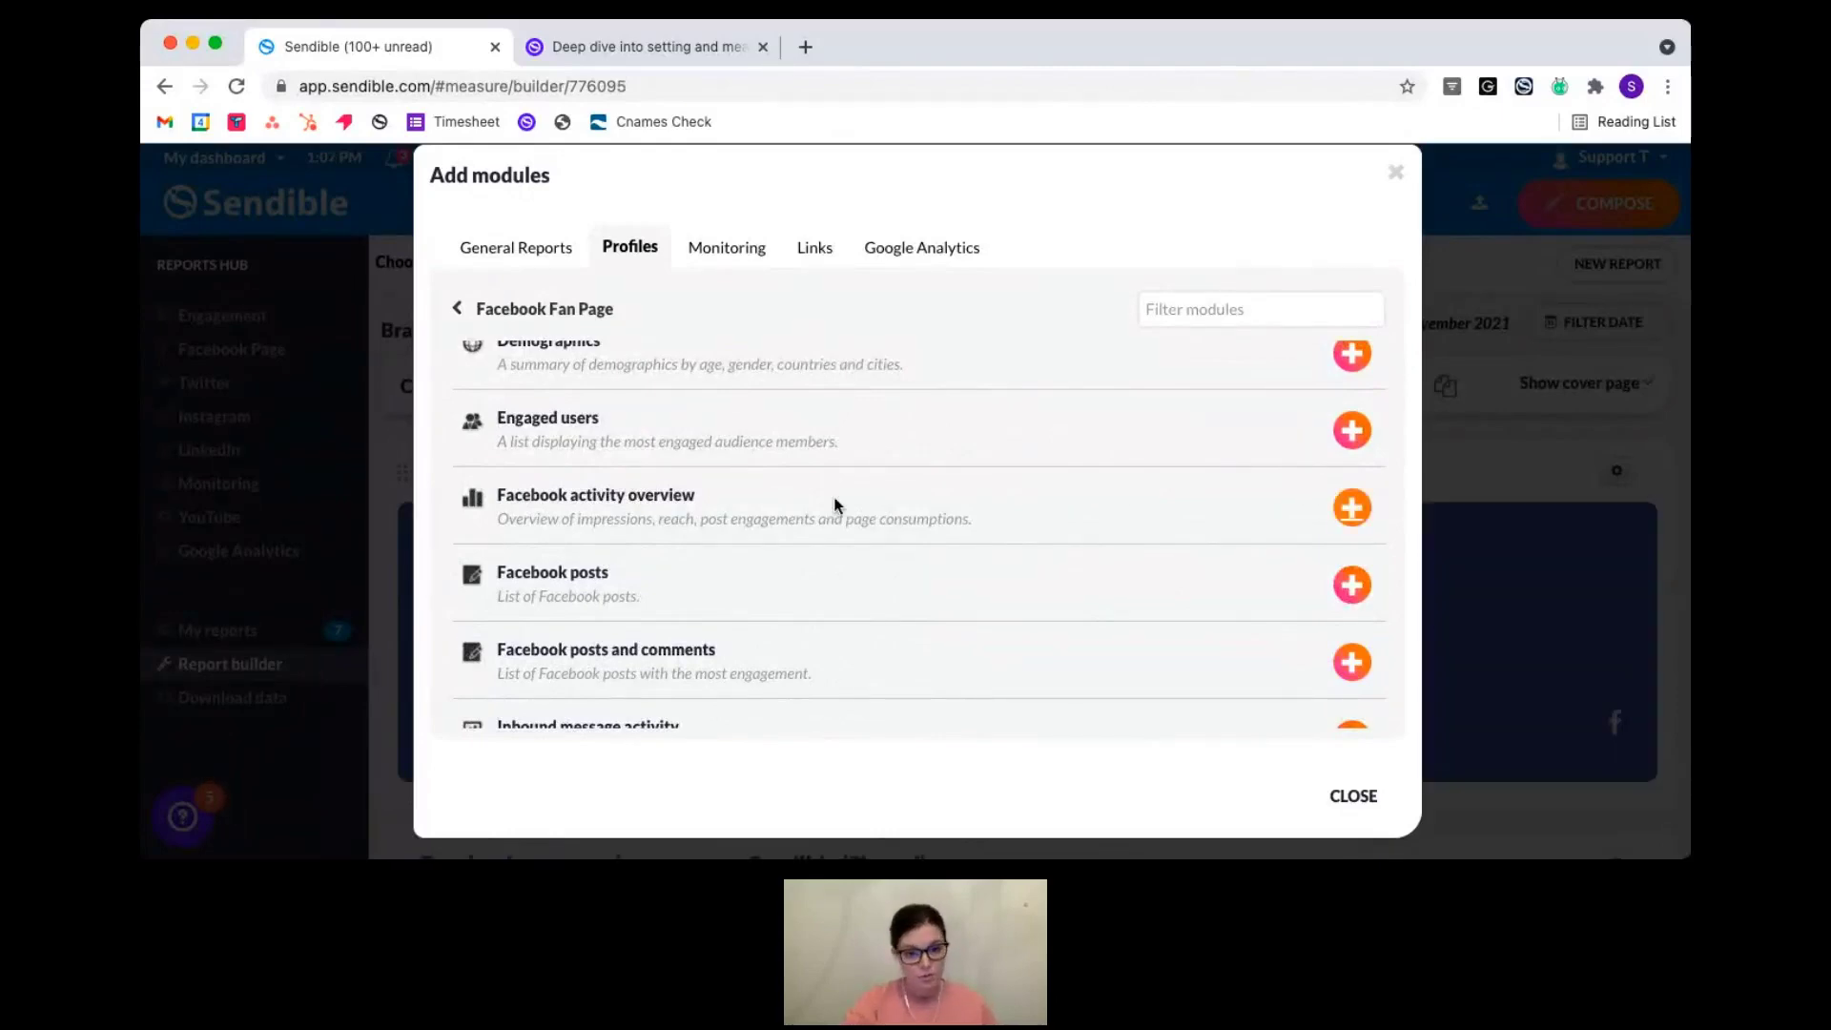
- Return to the profiles list and scroll down to the Instagram business profile
{"action": "scroll", "coordinate": [792, 516], "scroll_direction": "up", "scroll_amount": 1}
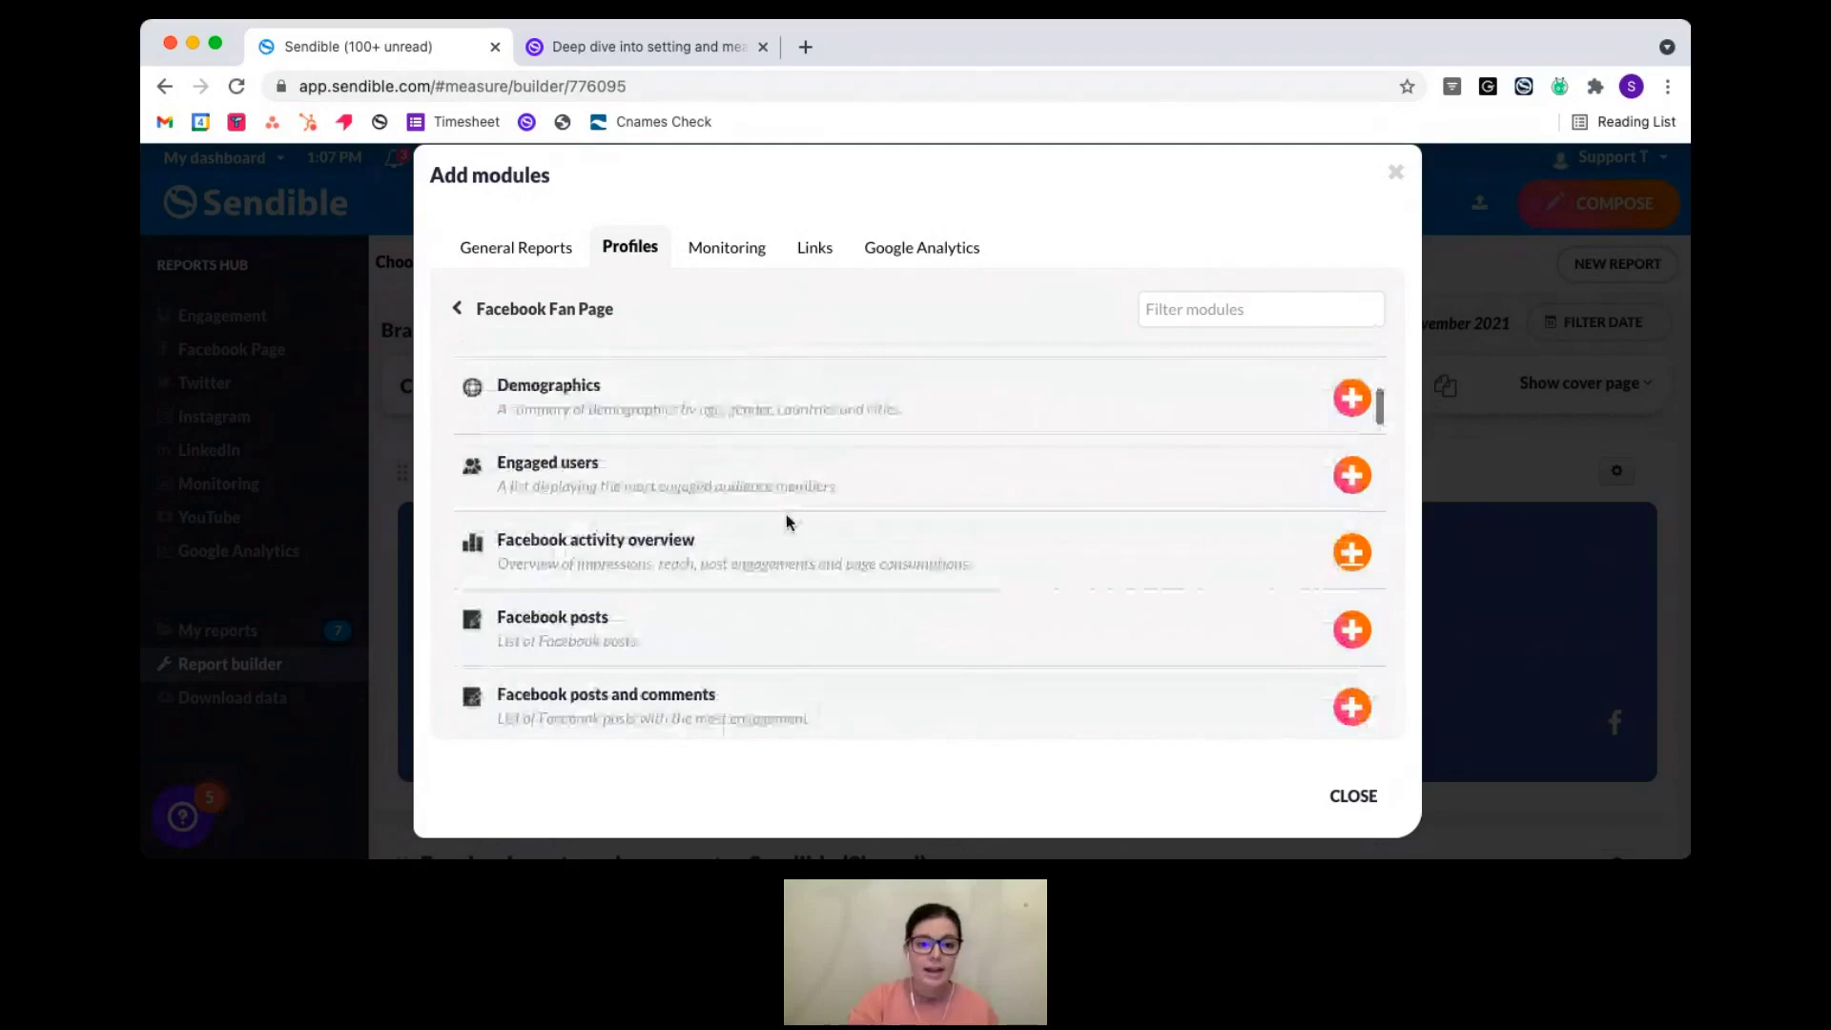
{"action": "left_click", "coordinate": [567, 308]}
{"action": "scroll", "coordinate": [703, 531], "scroll_direction": "down", "scroll_amount": 3}
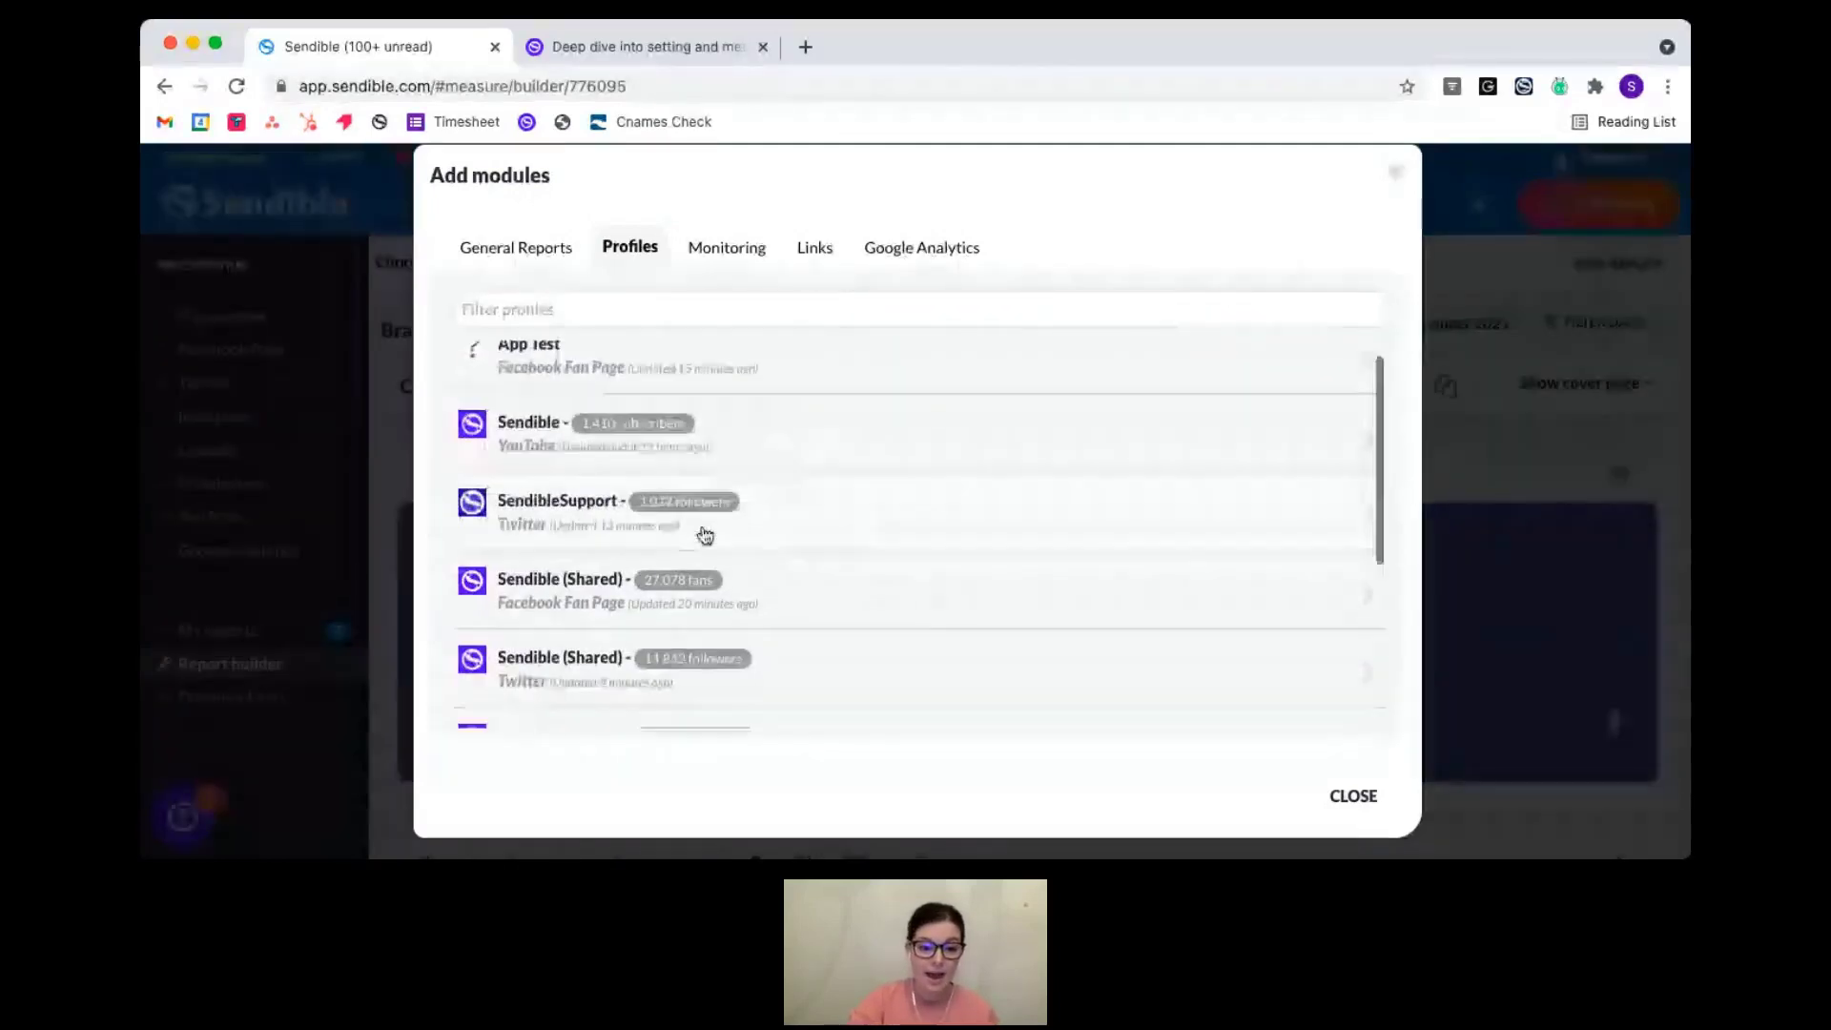
{"action": "scroll", "coordinate": [703, 532], "scroll_direction": "down", "scroll_amount": 2}
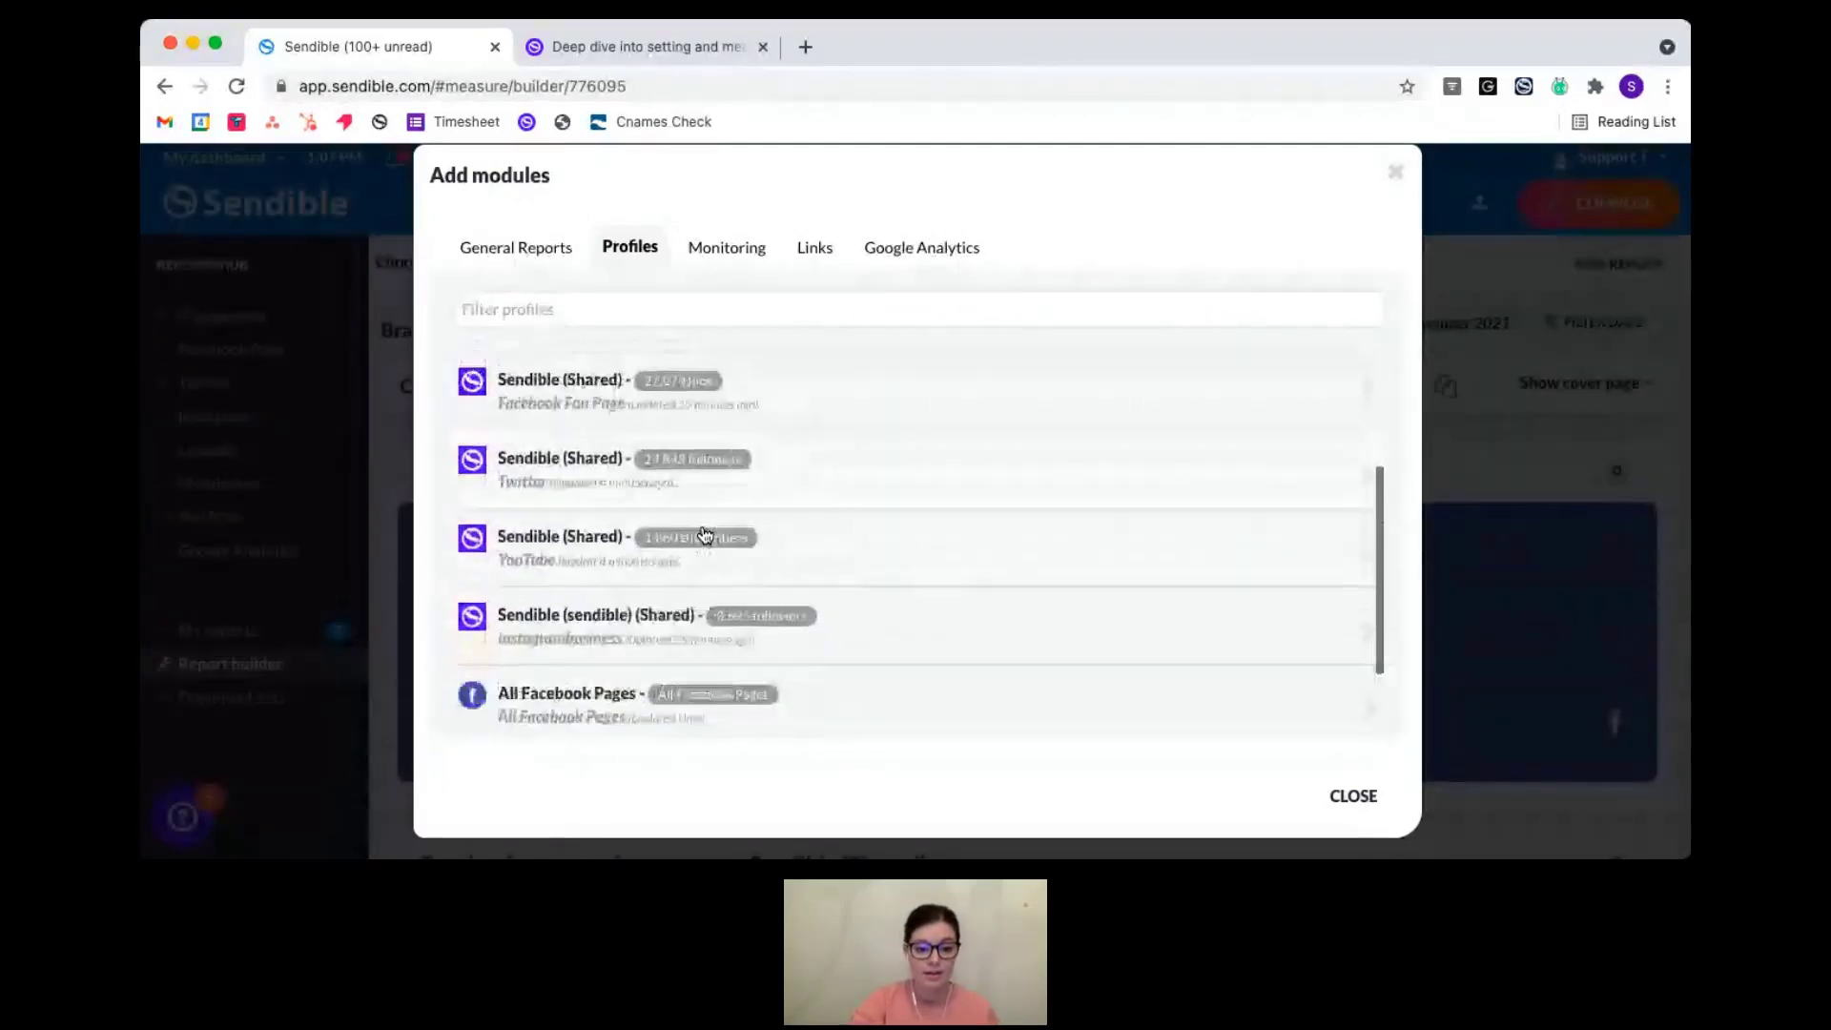
- From the instagrambusiness profile, add Audience engagement, Instagram posts and comments, and Instagram activity overview modules
{"action": "left_click", "coordinate": [921, 647]}
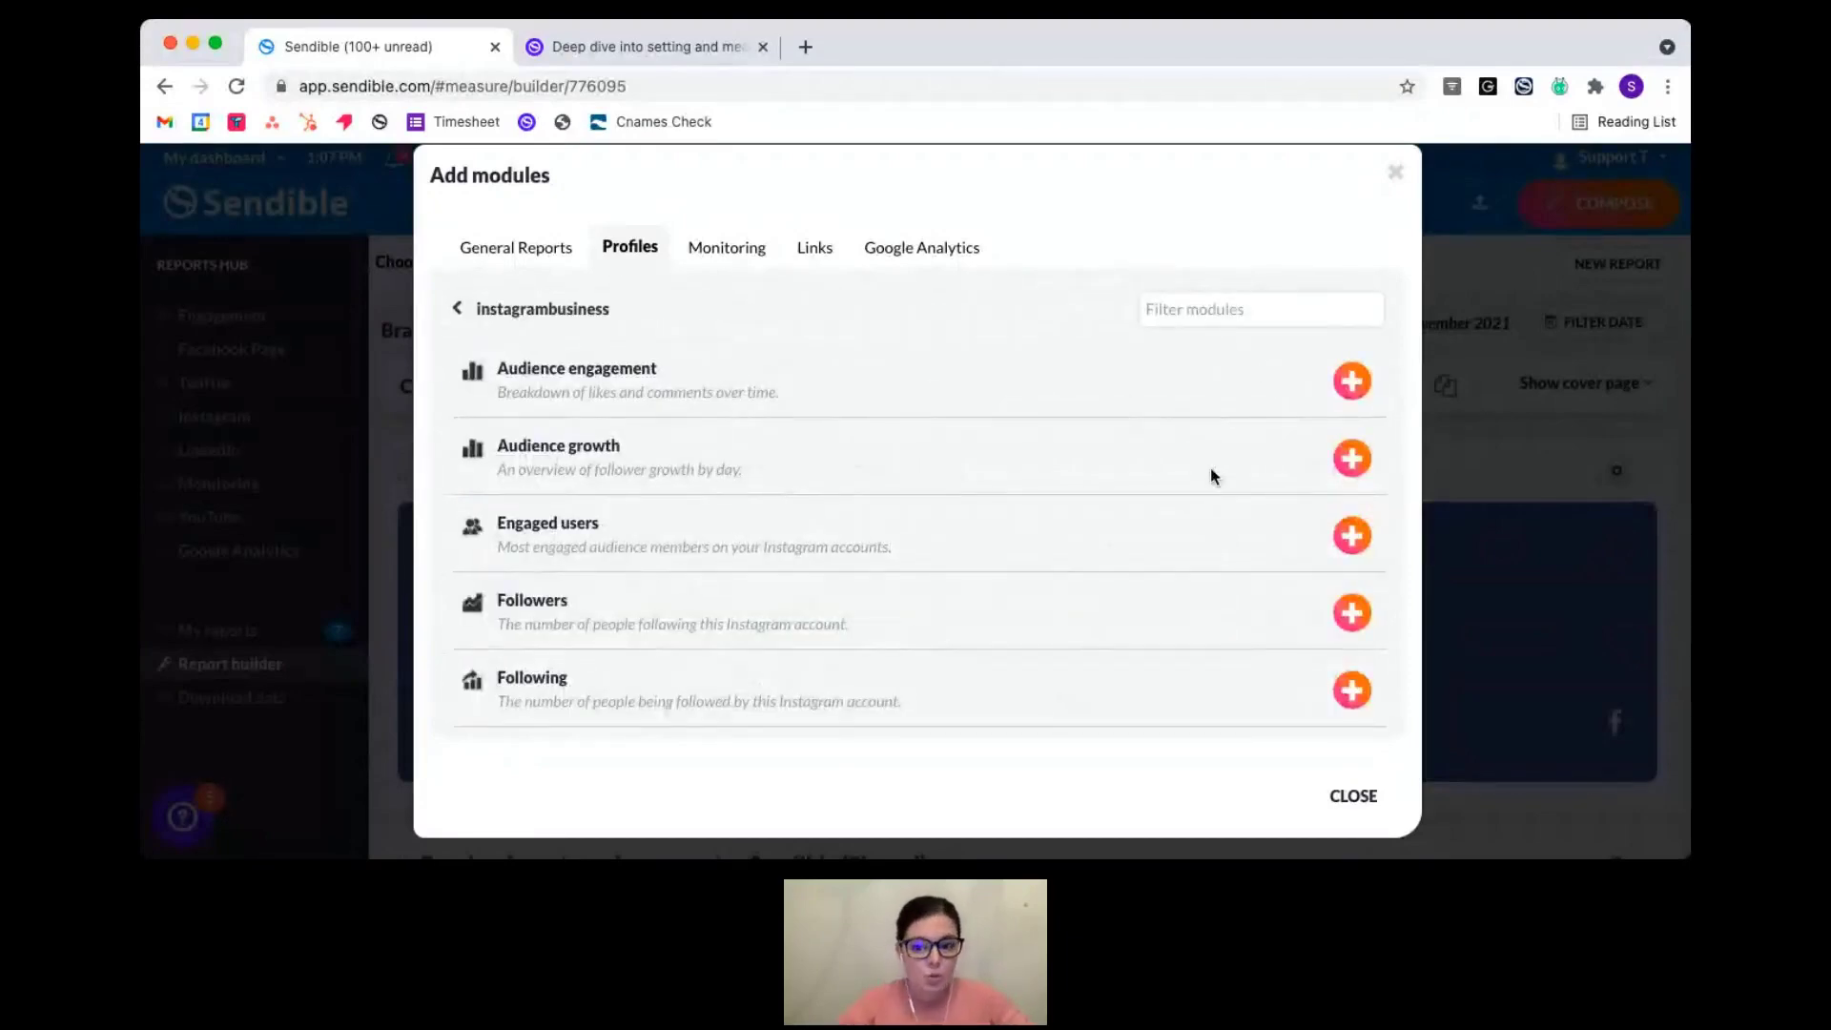
{"action": "left_click", "coordinate": [1351, 381]}
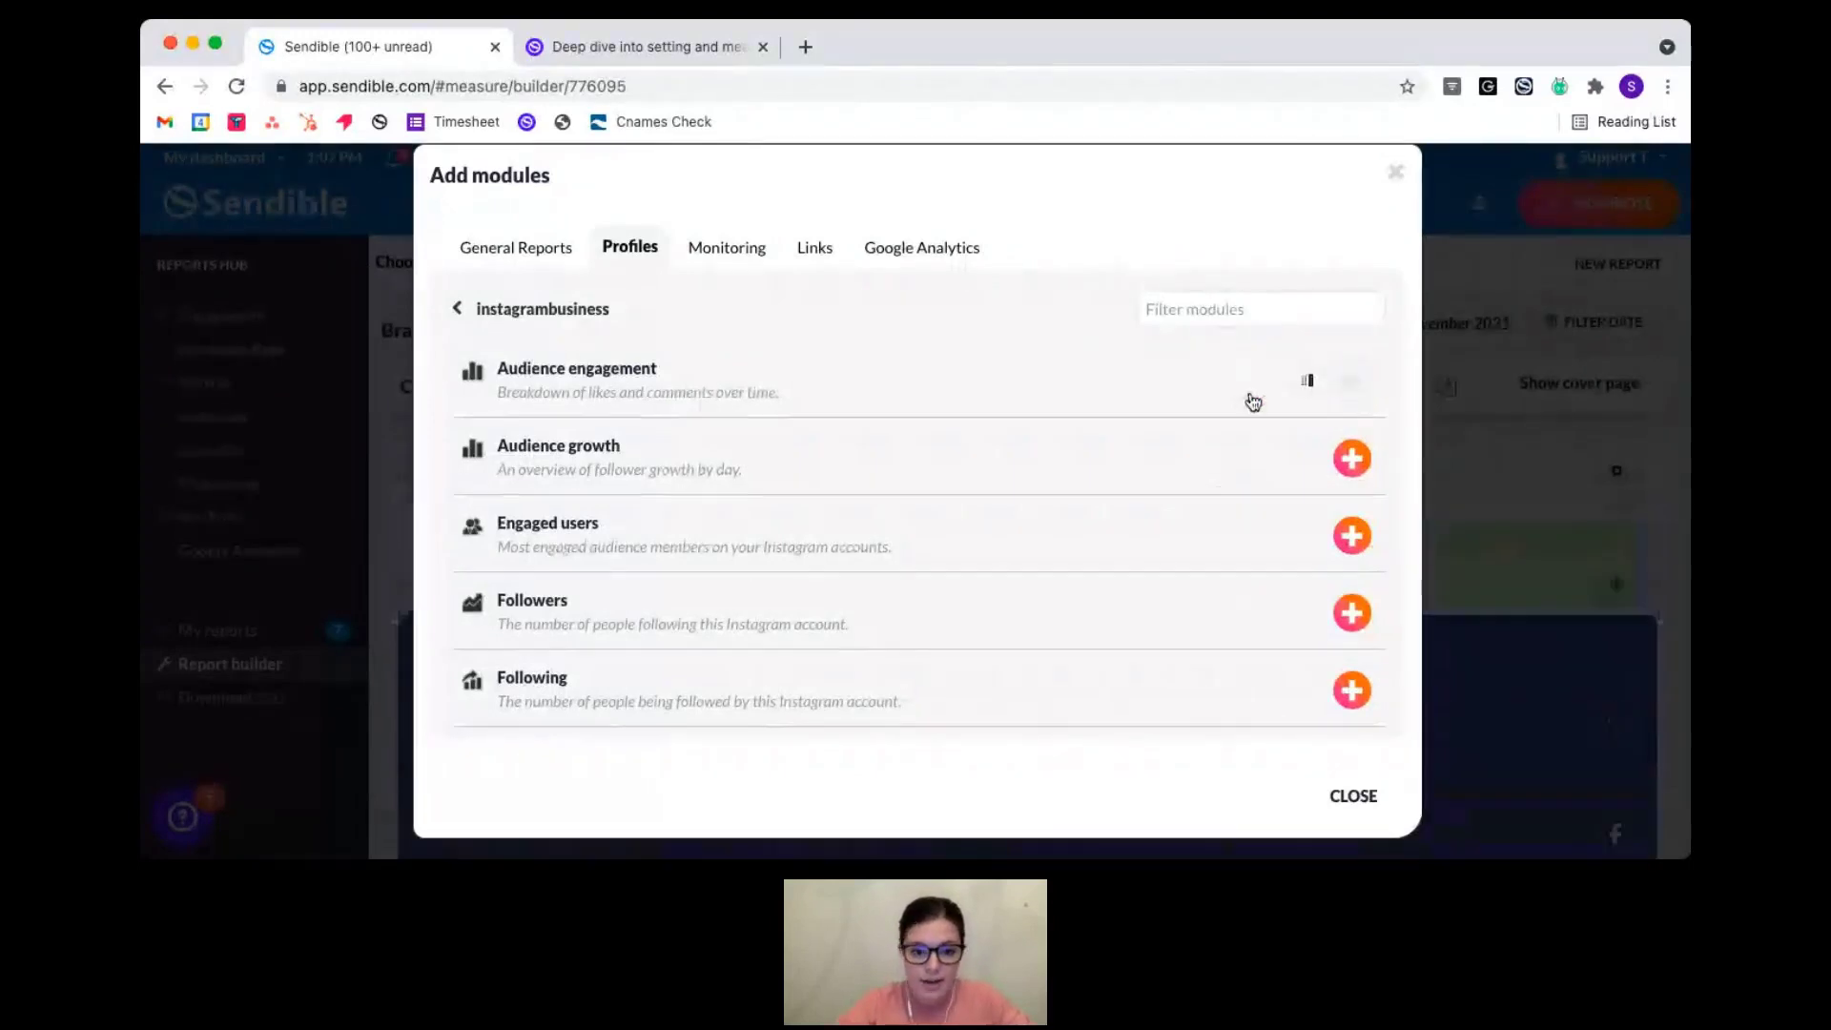
{"action": "scroll", "coordinate": [992, 474], "scroll_direction": "down", "scroll_amount": 3}
{"action": "scroll", "coordinate": [992, 475], "scroll_direction": "down", "scroll_amount": 2}
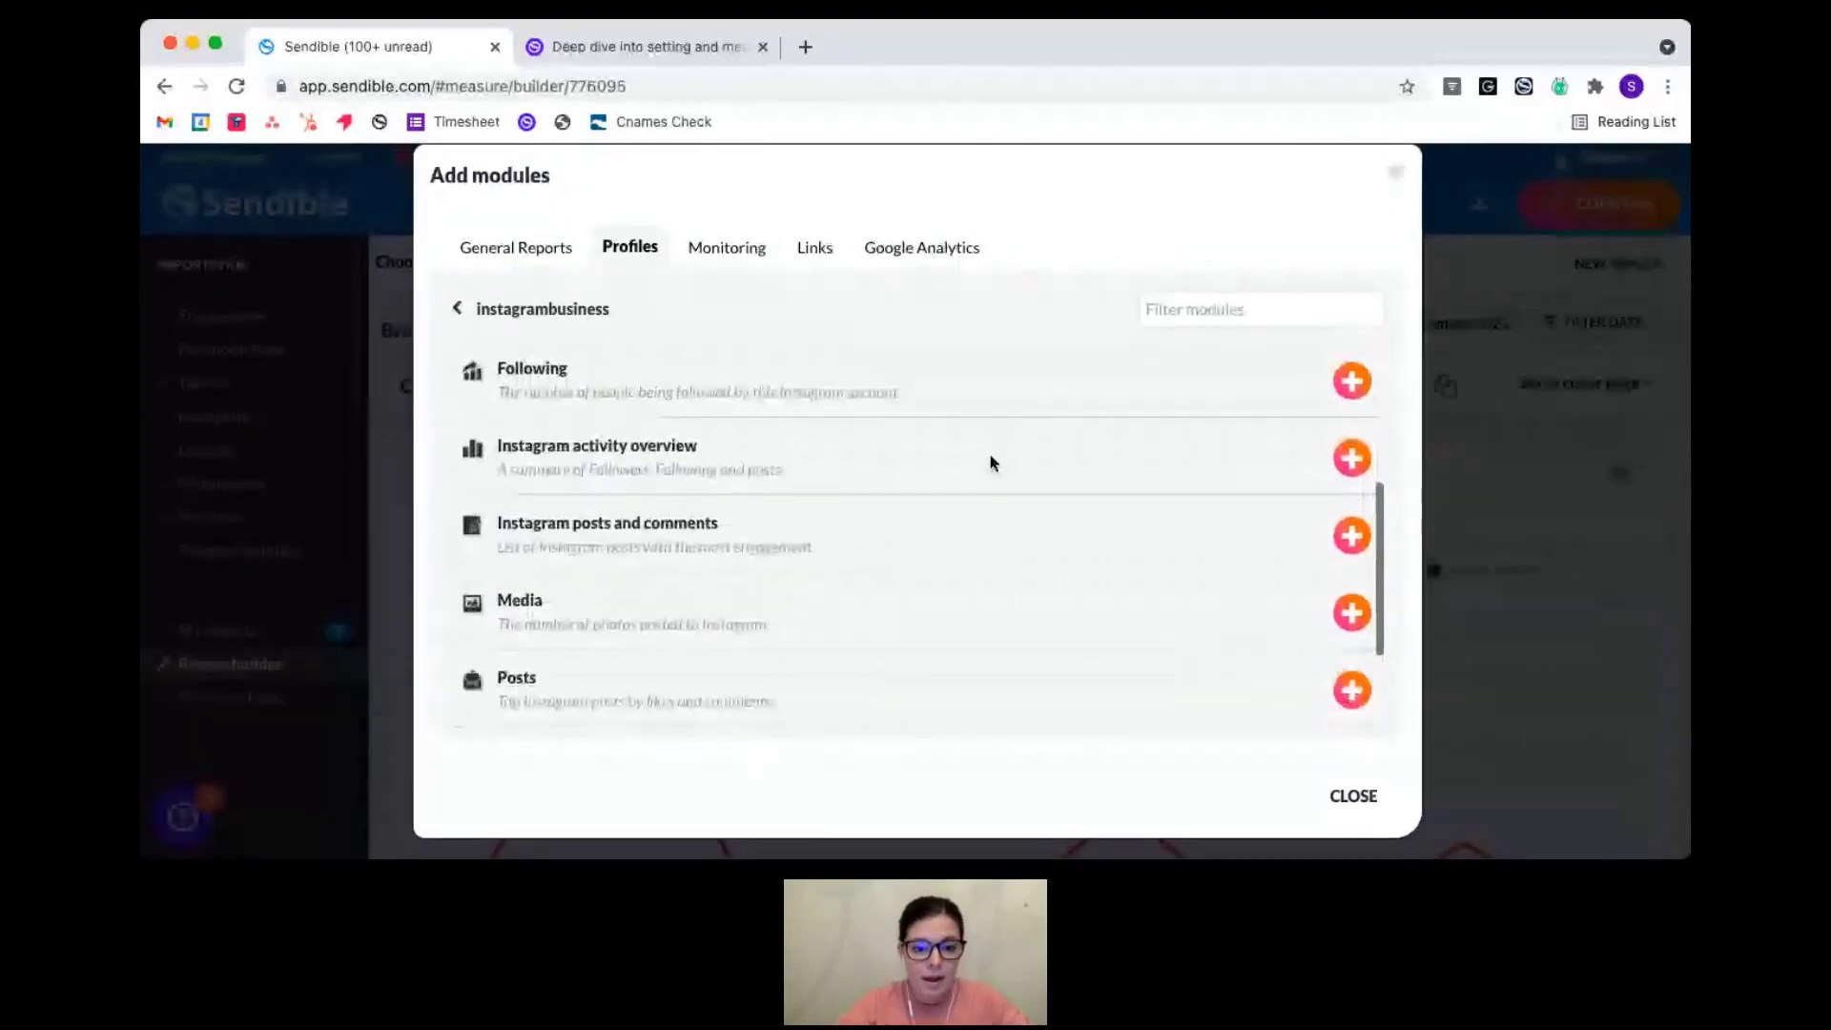
{"action": "left_click", "coordinate": [1352, 535]}
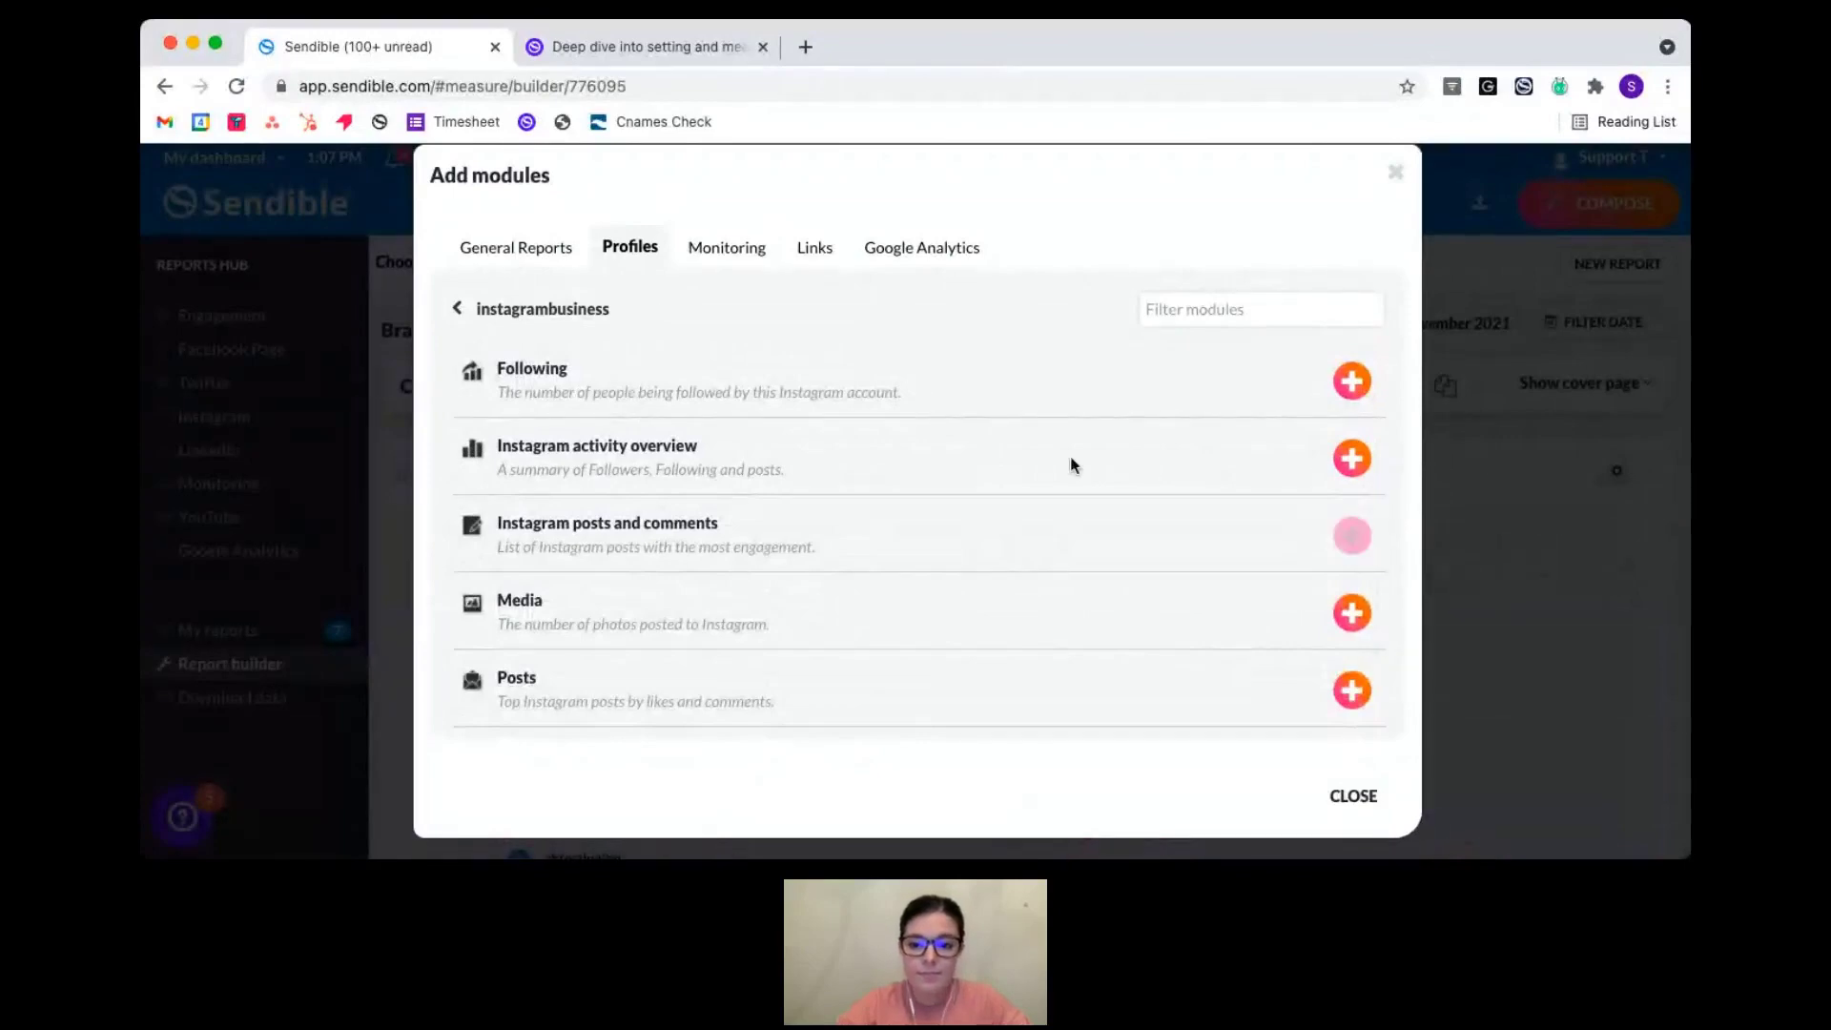
{"action": "left_click", "coordinate": [1351, 468]}
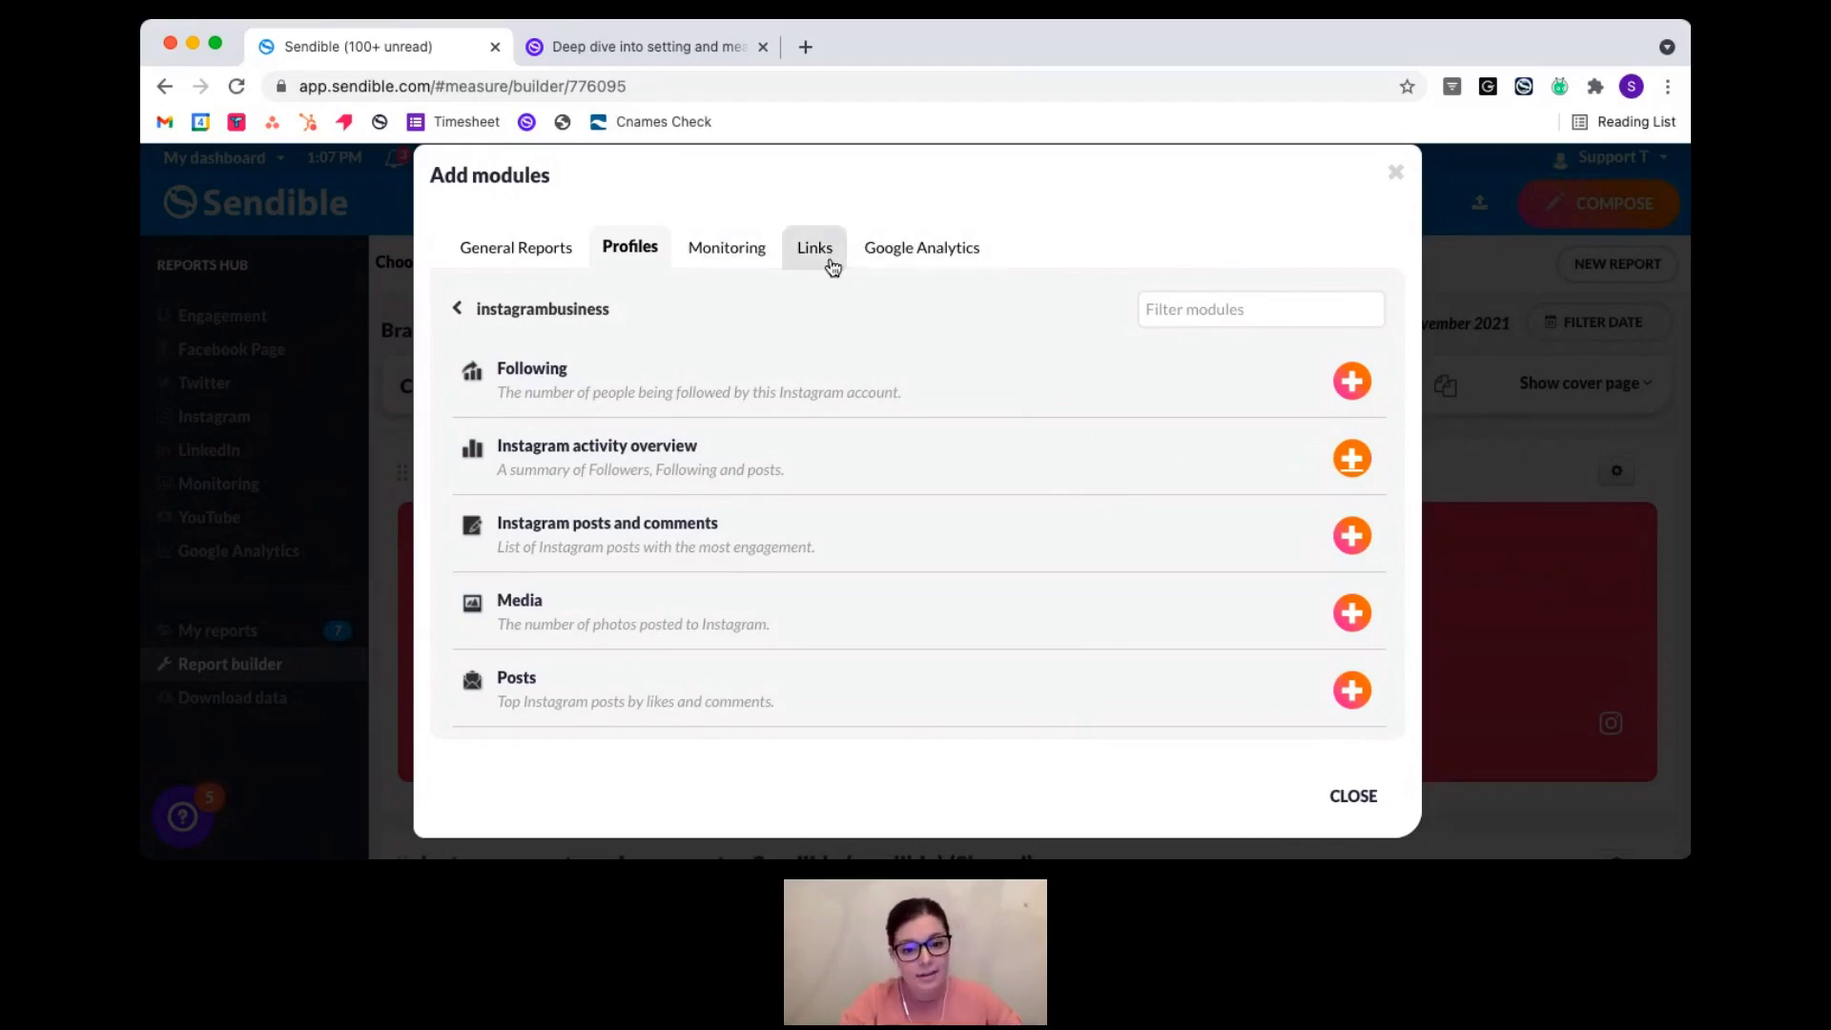
- Browse the Links and Google Analytics module tabs, then go back to the Profiles list
{"action": "left_click", "coordinate": [832, 267]}
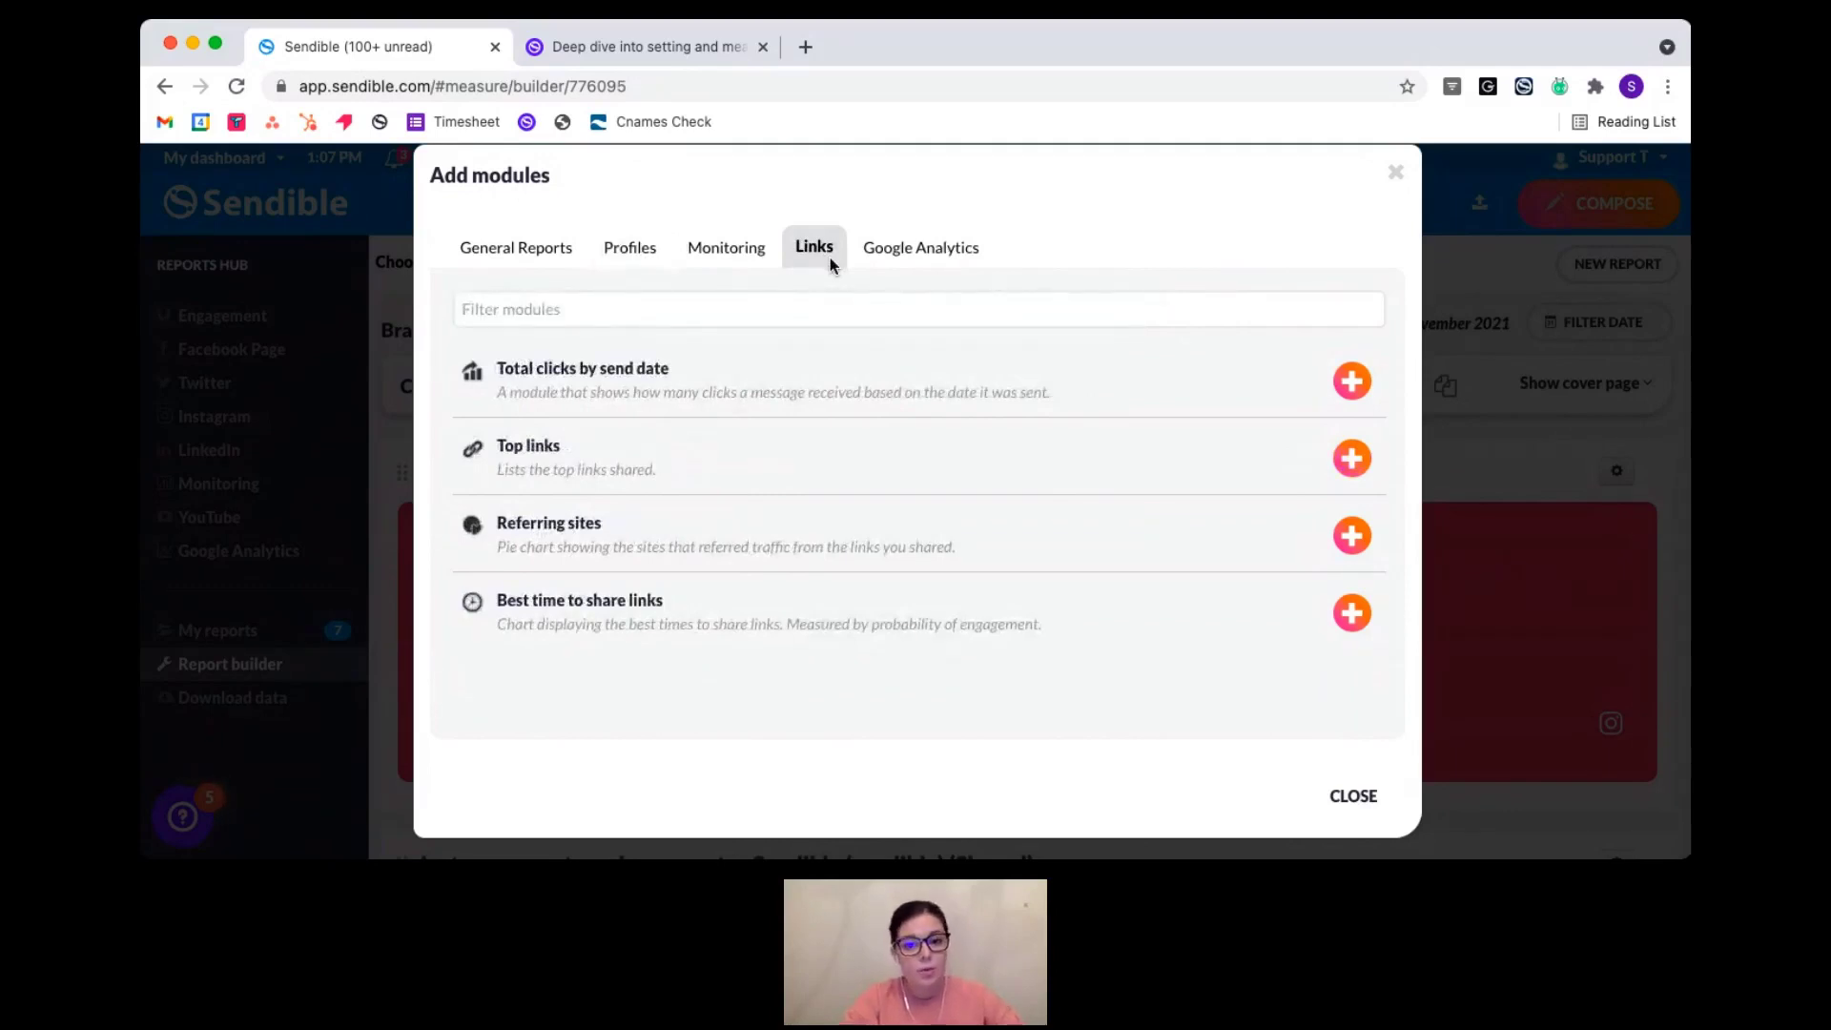
{"action": "left_click", "coordinate": [894, 261]}
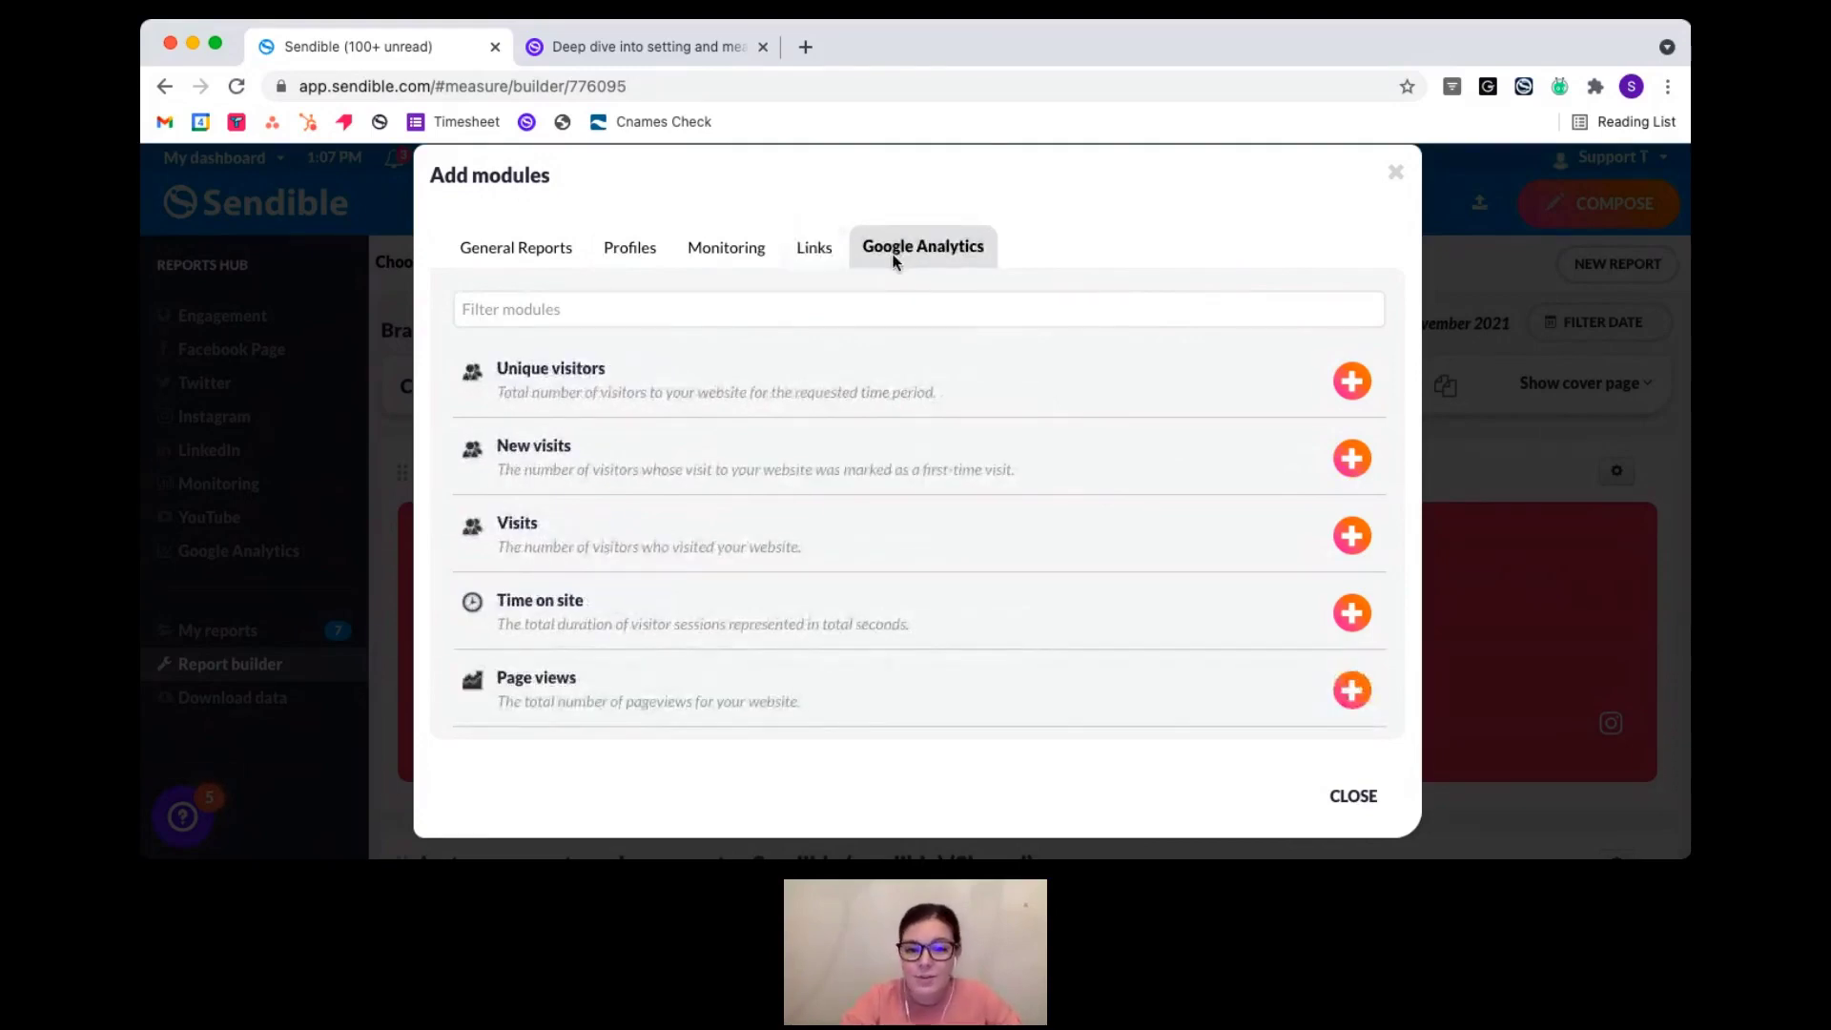
{"action": "left_click", "coordinate": [655, 254]}
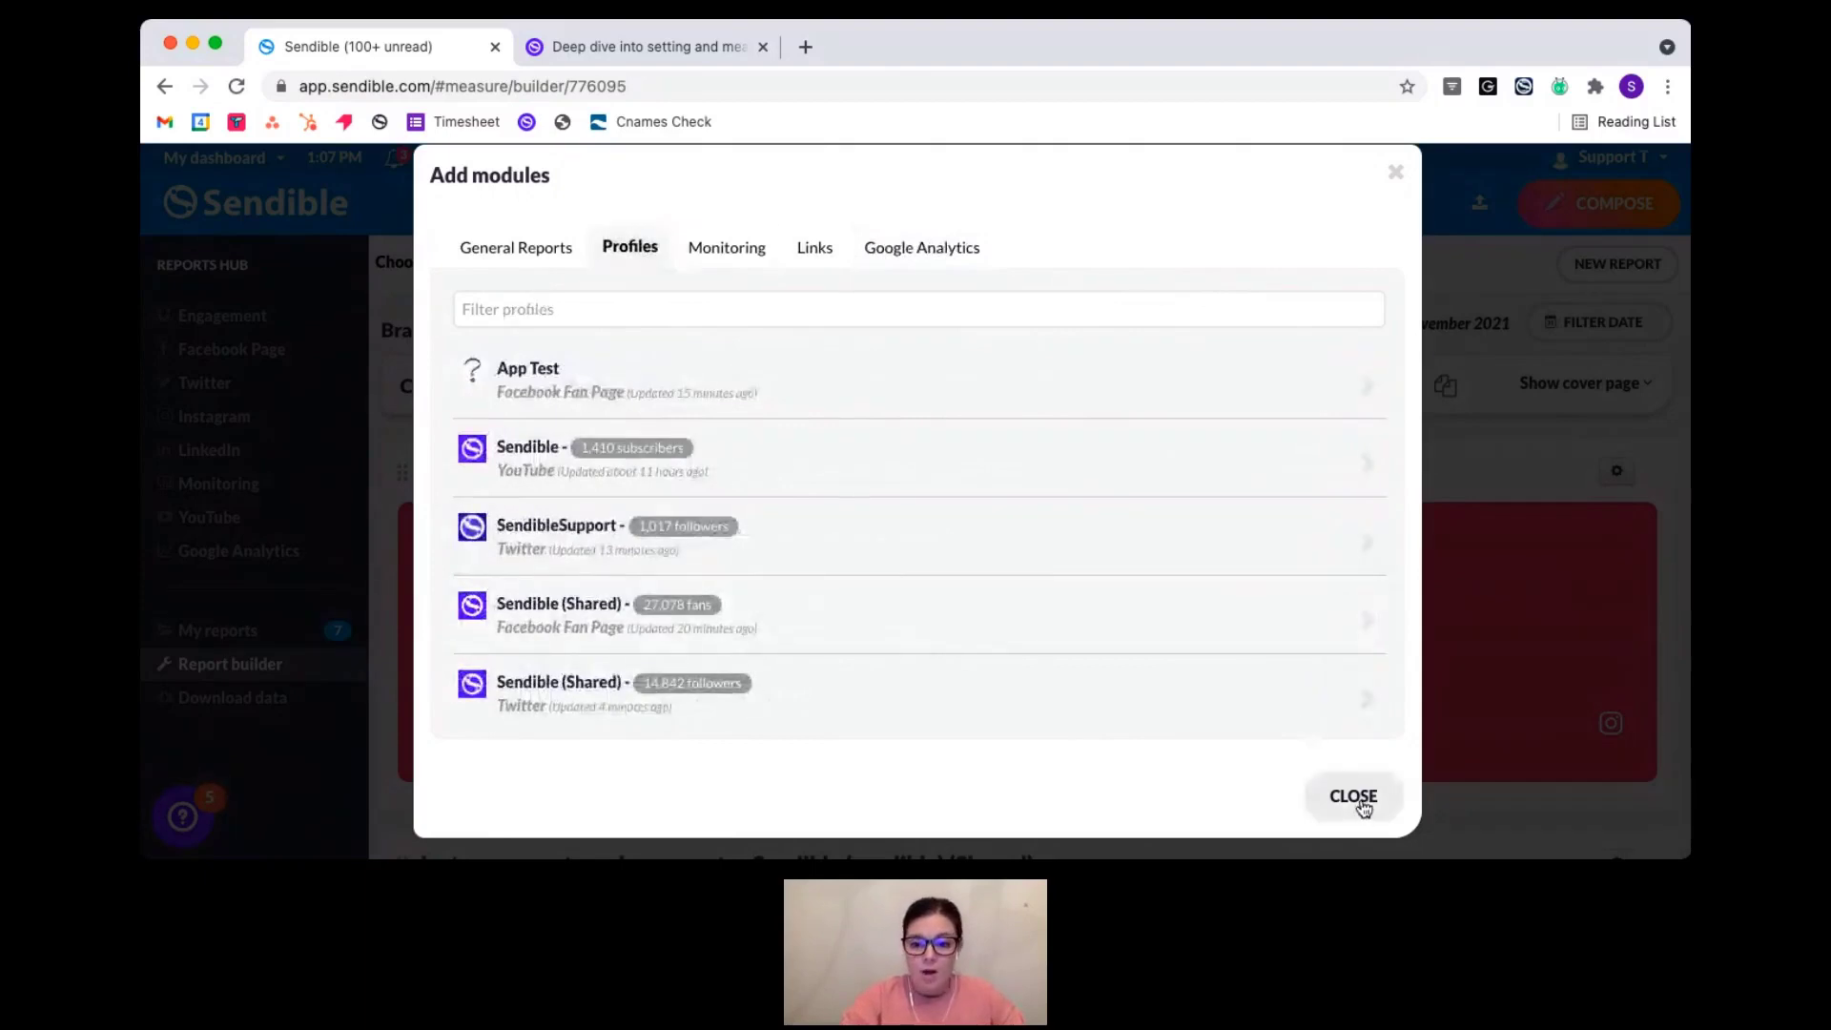
- Close the module picker and scroll through the Brand A report's added modules and back up
{"action": "left_click", "coordinate": [1362, 806]}
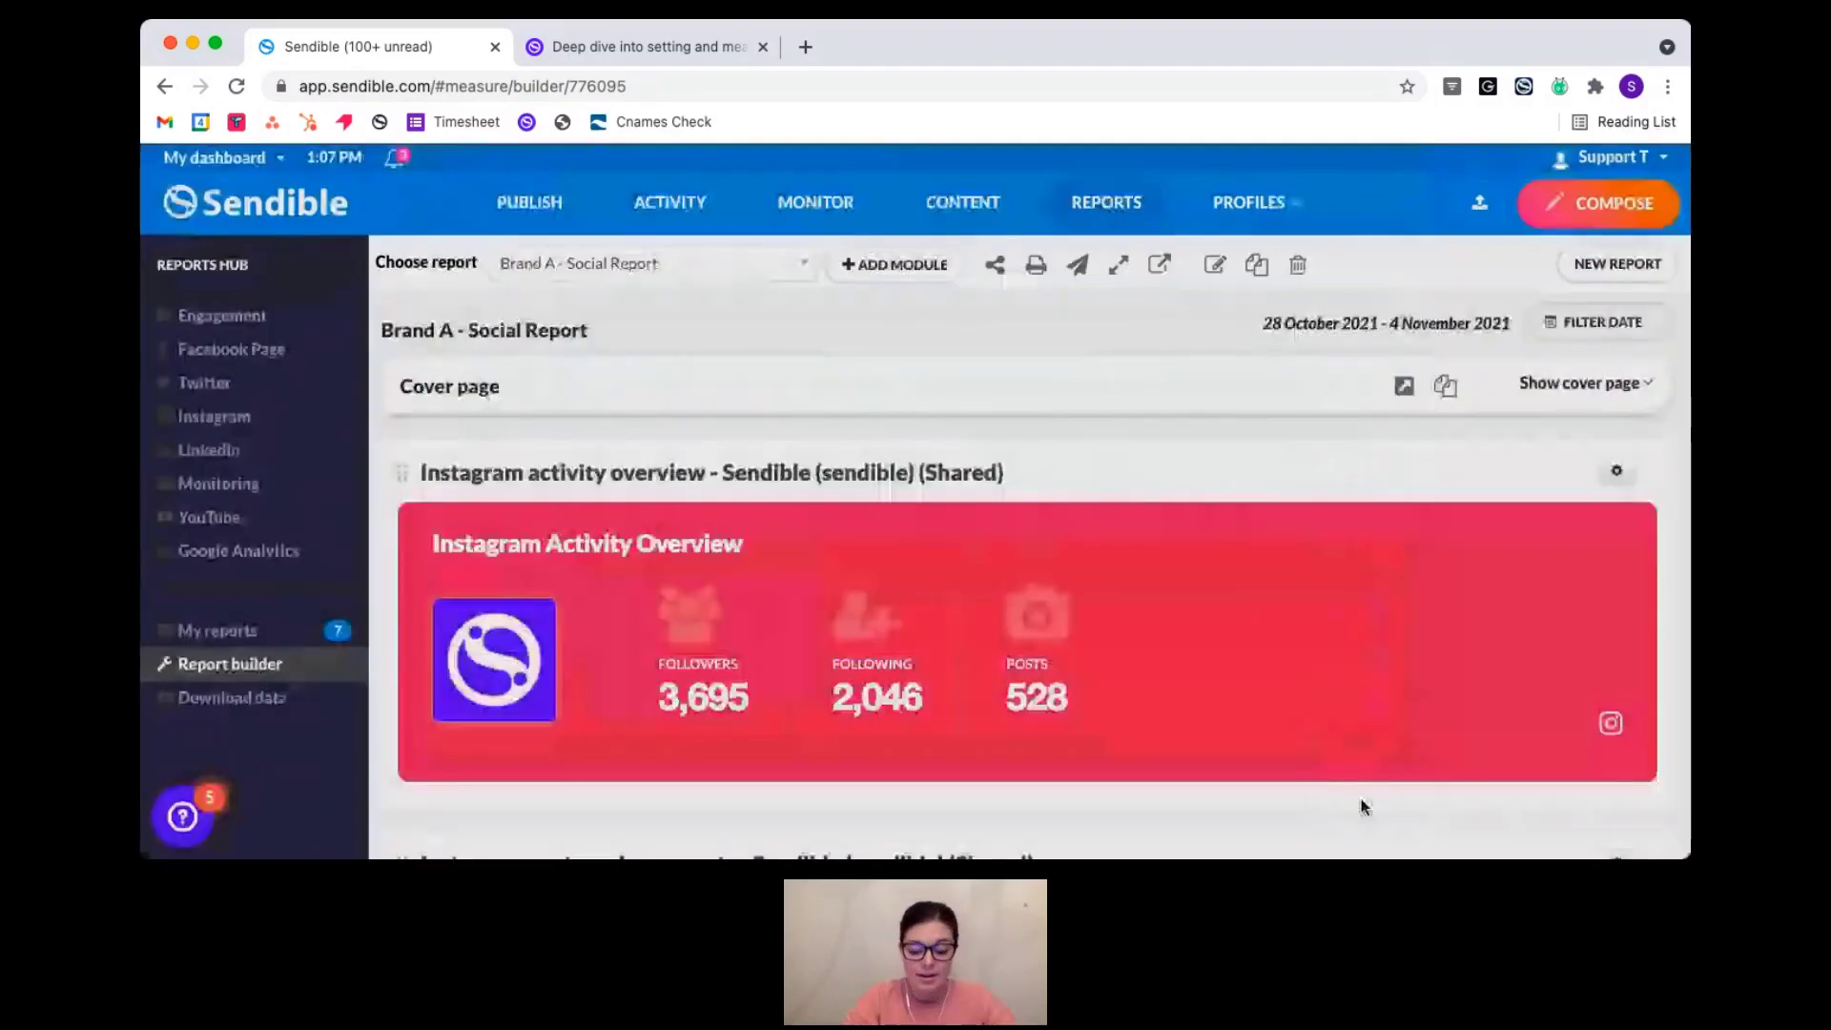
{"action": "scroll", "coordinate": [922, 711], "scroll_direction": "down", "scroll_amount": 1}
{"action": "scroll", "coordinate": [921, 704], "scroll_direction": "up", "scroll_amount": 2}
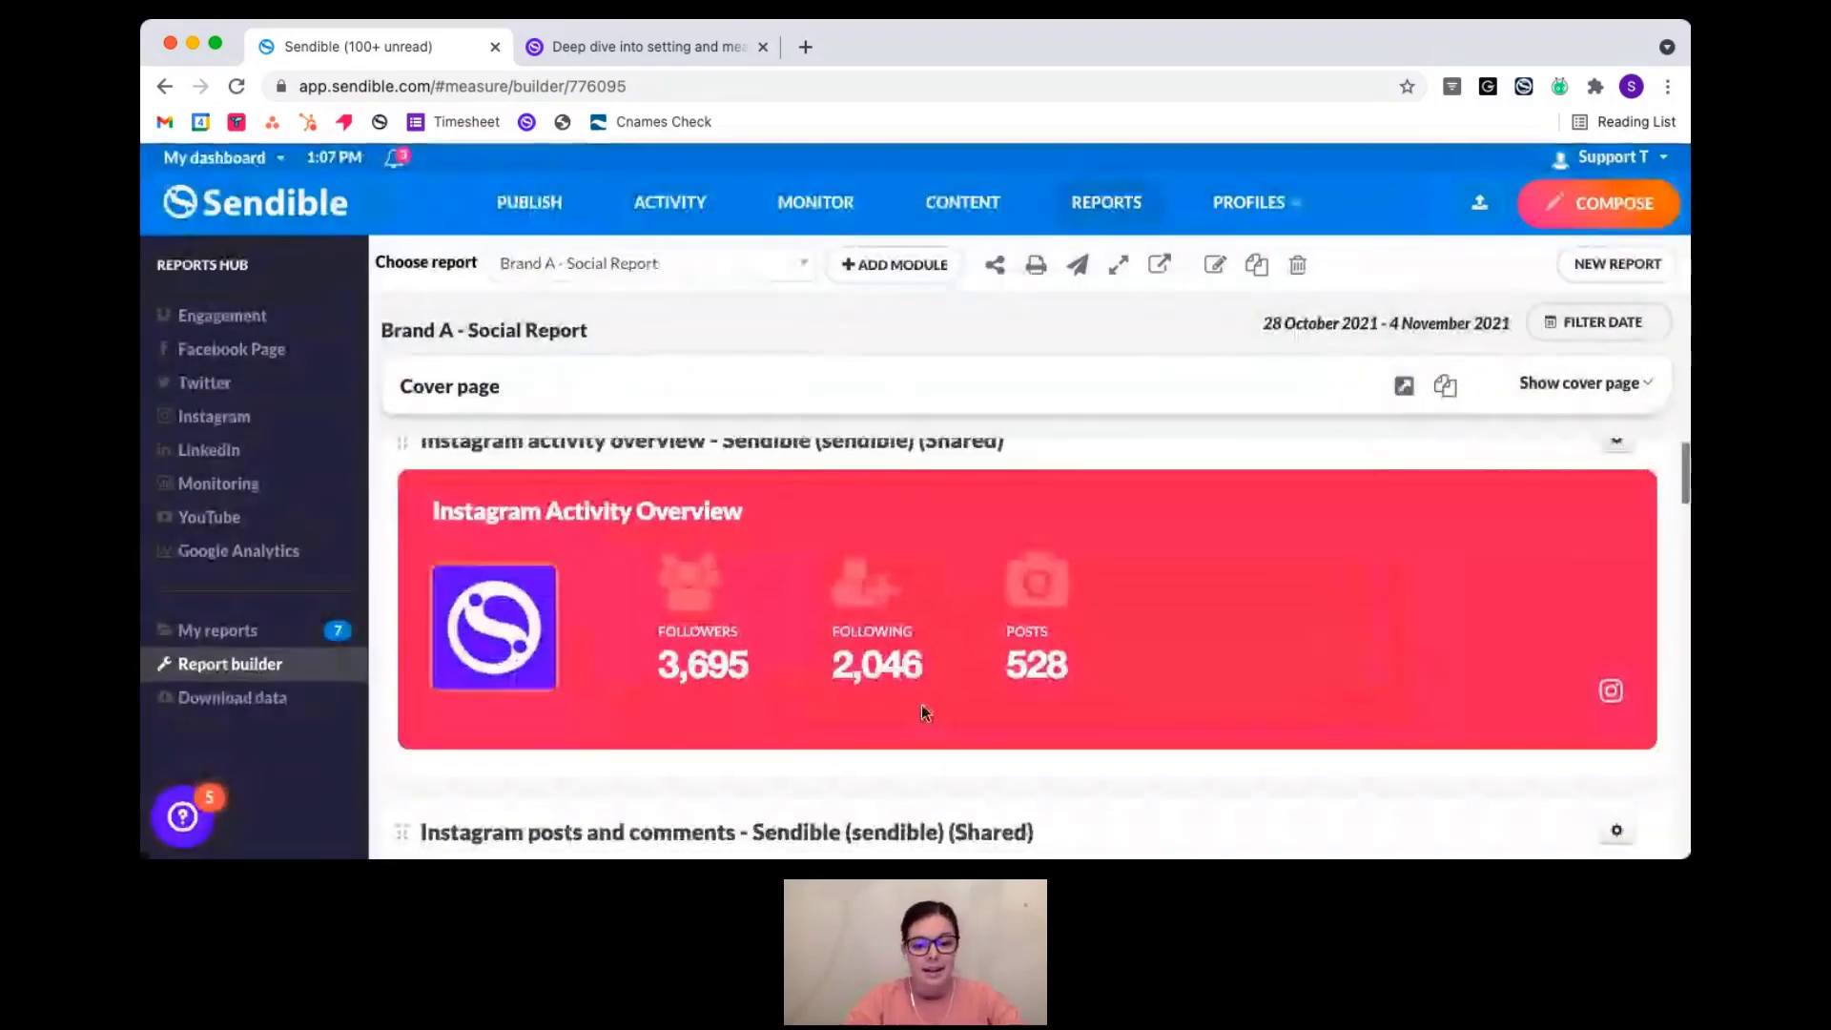
{"action": "scroll", "coordinate": [723, 608], "scroll_direction": "down", "scroll_amount": 7}
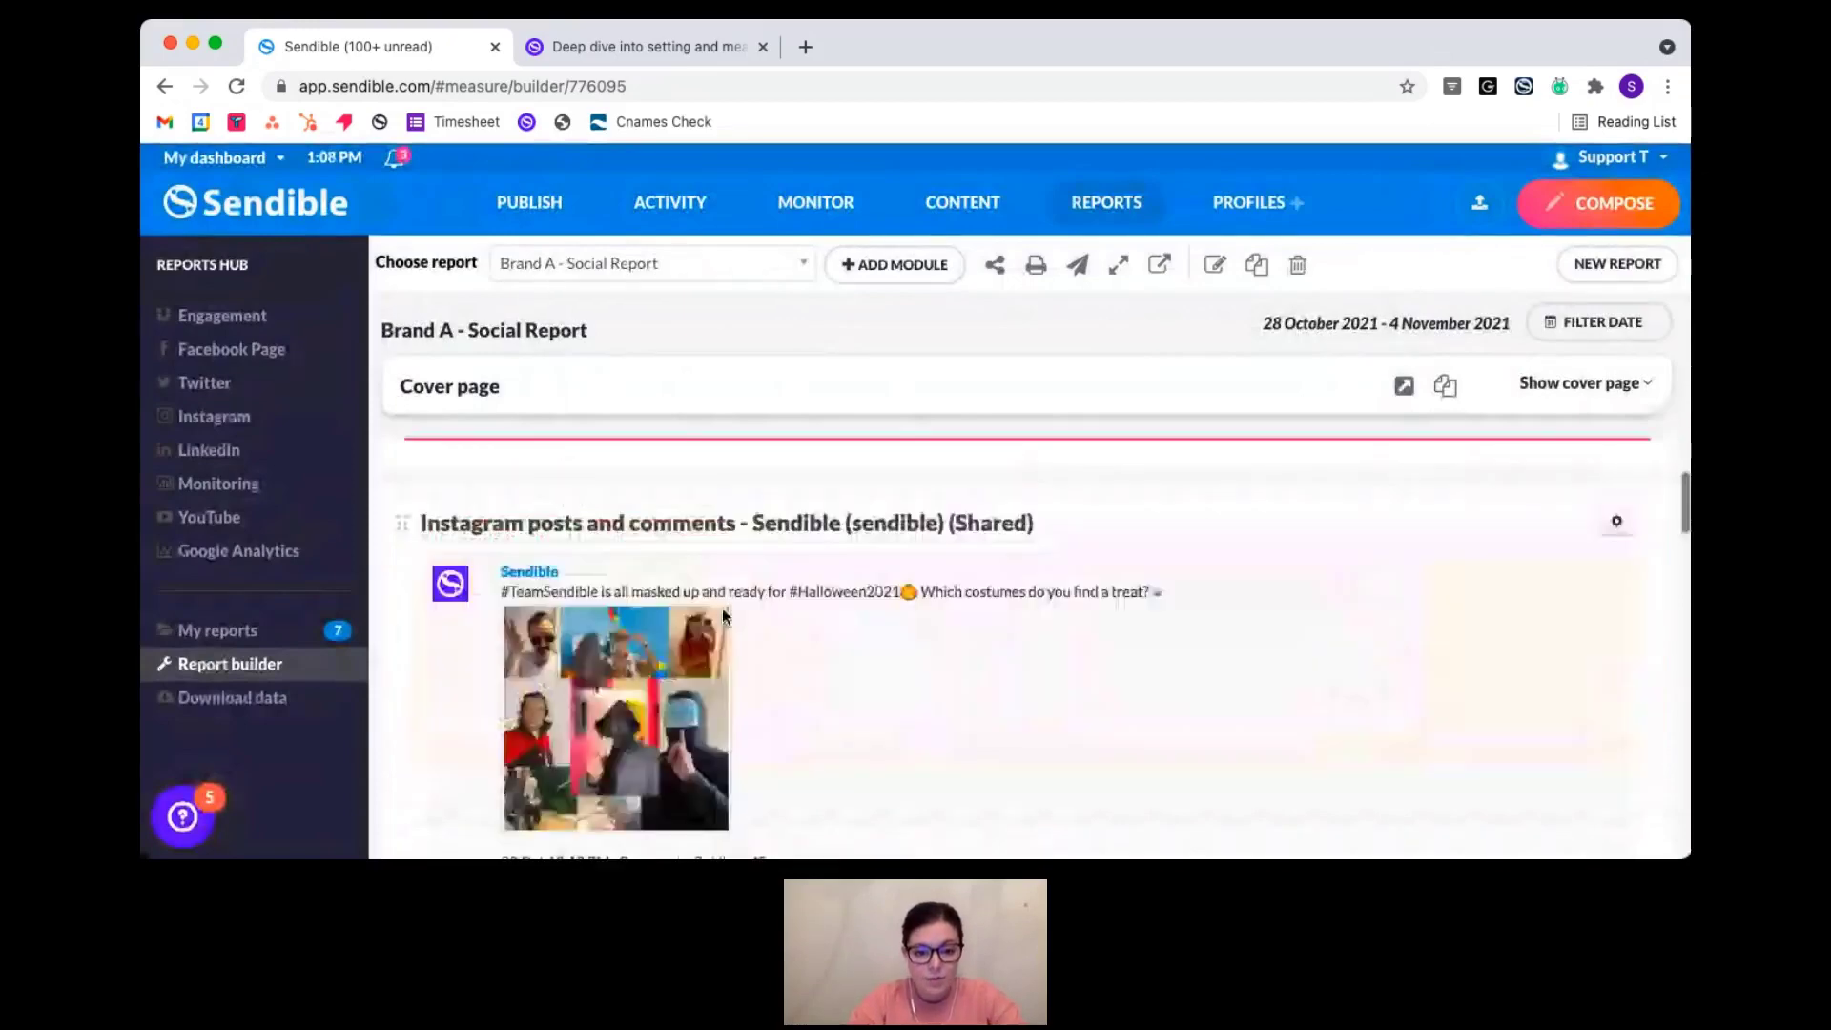
{"action": "scroll", "coordinate": [992, 653], "scroll_direction": "down", "scroll_amount": 10}
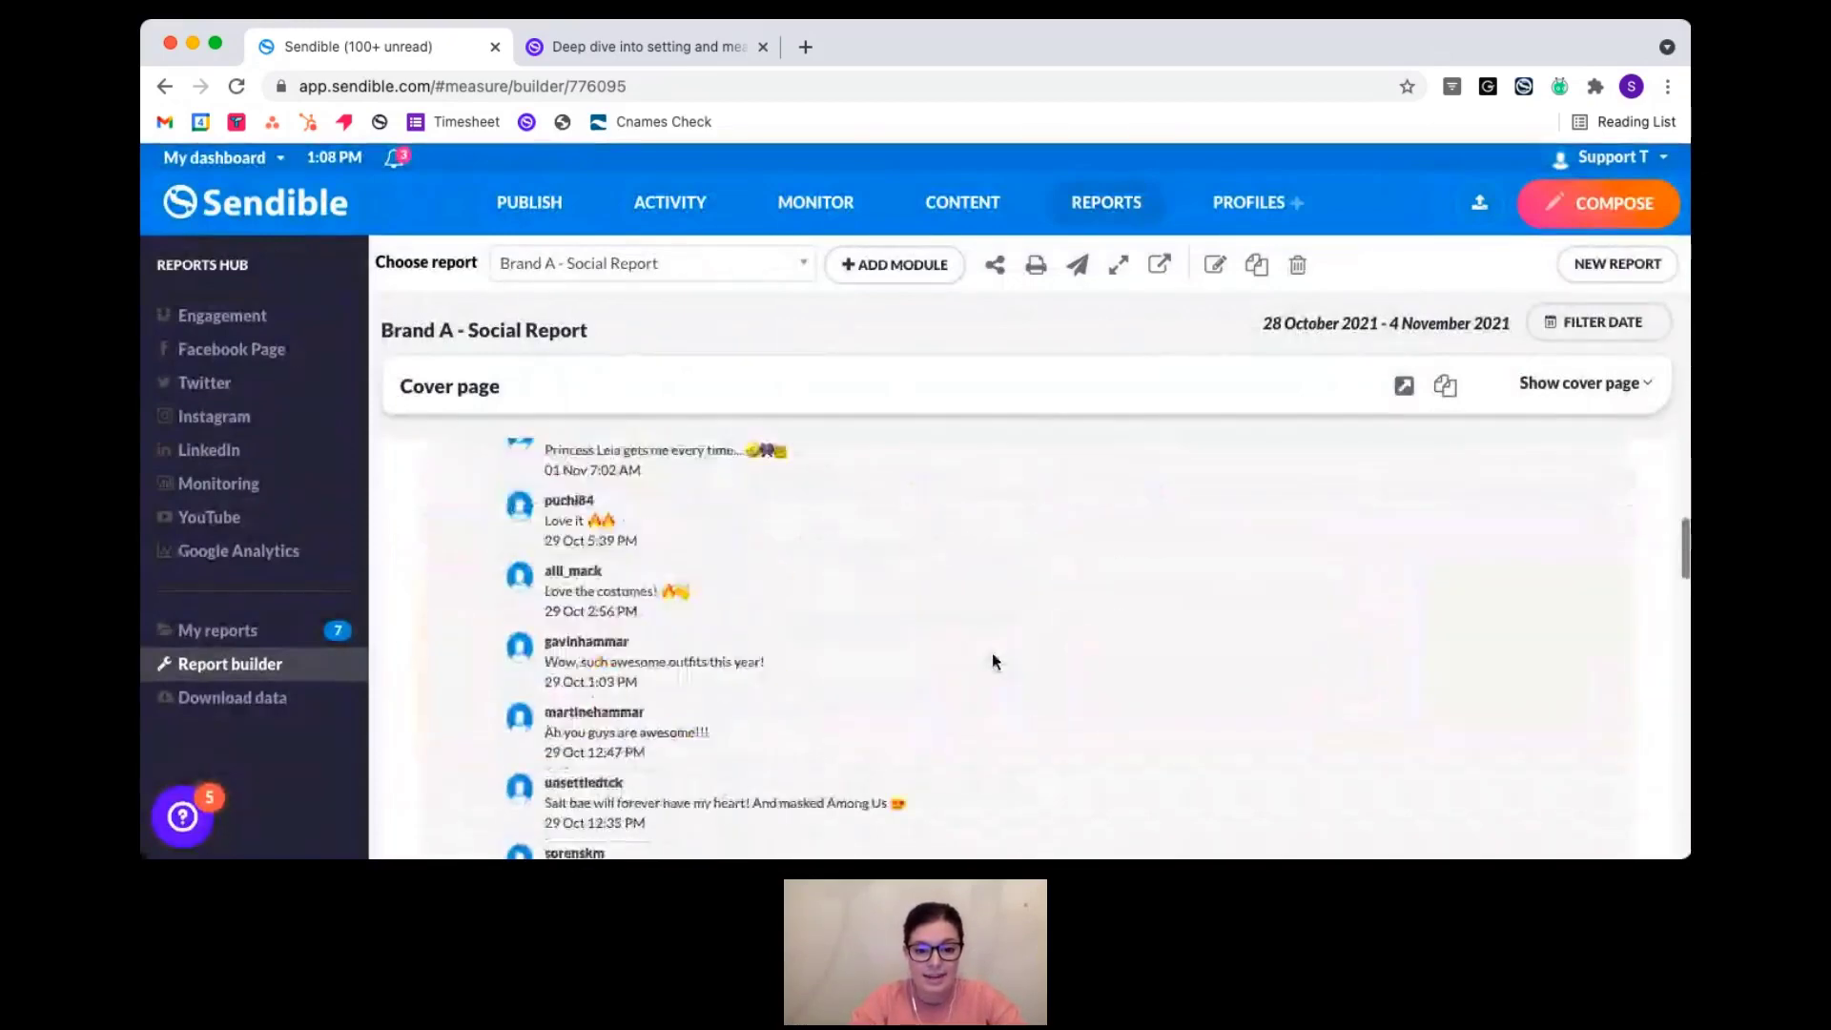
{"action": "scroll", "coordinate": [878, 653], "scroll_direction": "down", "scroll_amount": 8}
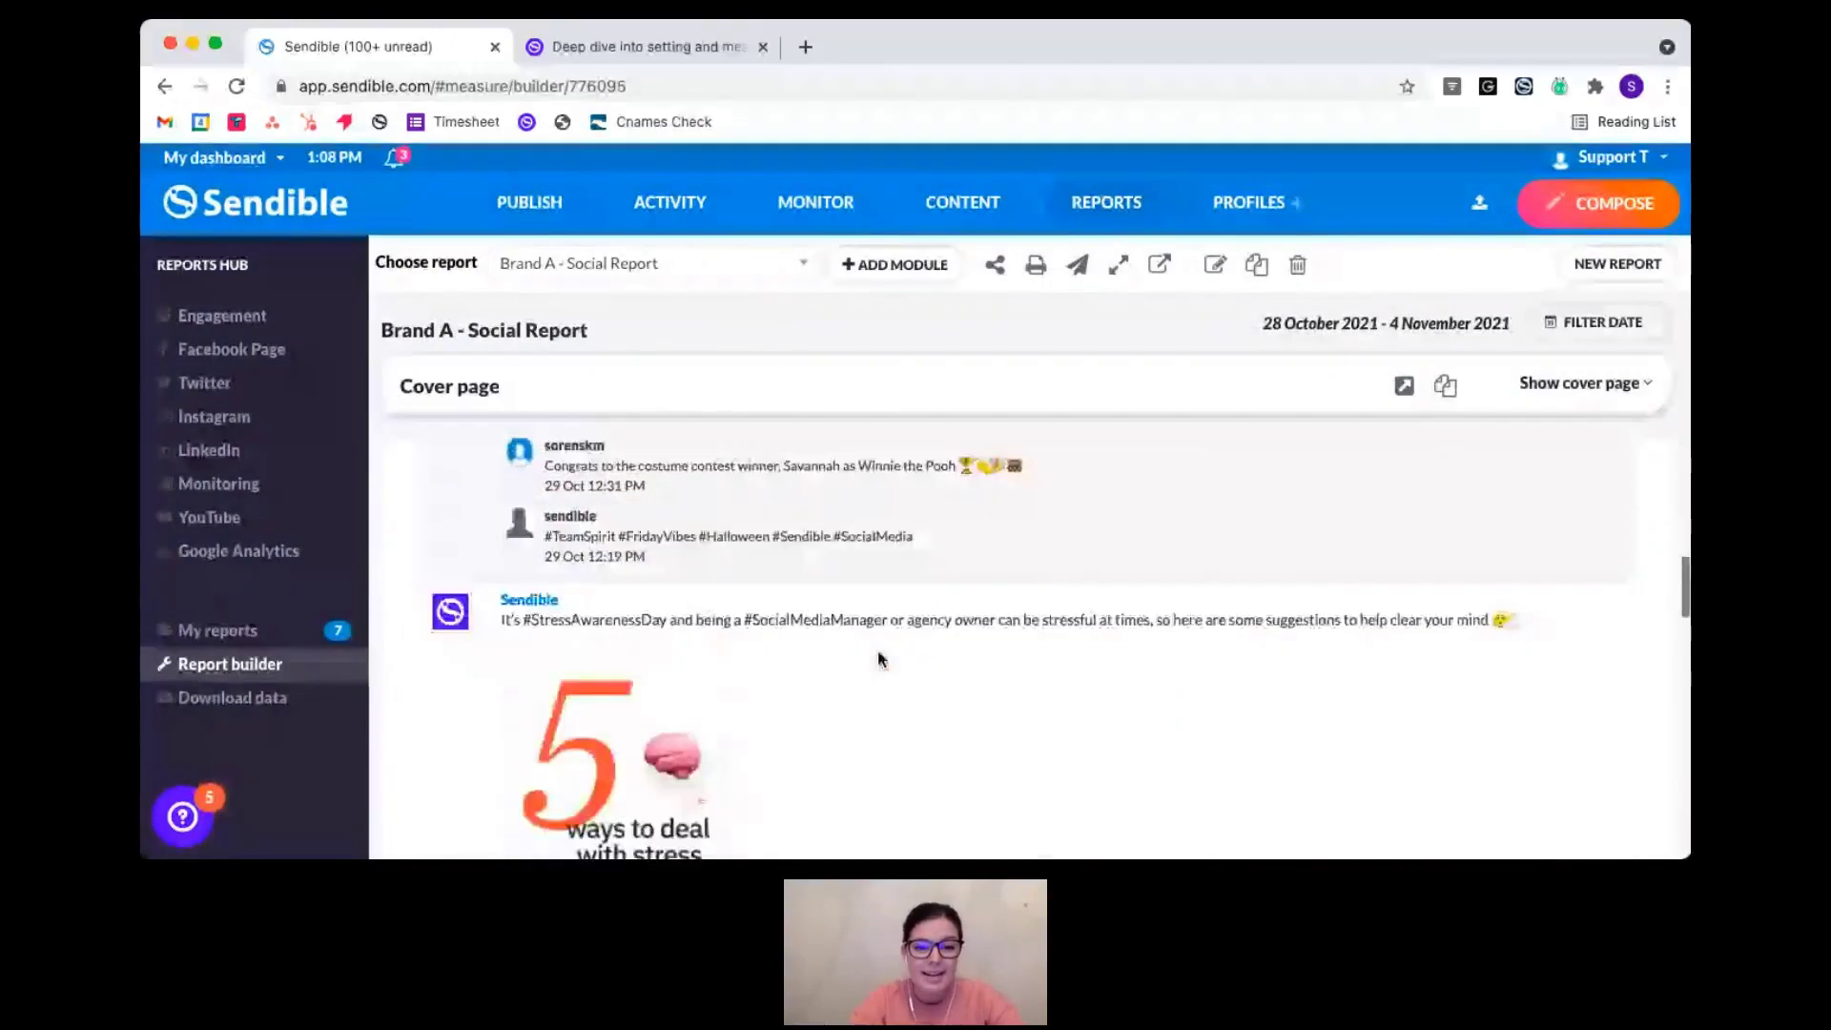
{"action": "scroll", "coordinate": [780, 695], "scroll_direction": "down", "scroll_amount": 10}
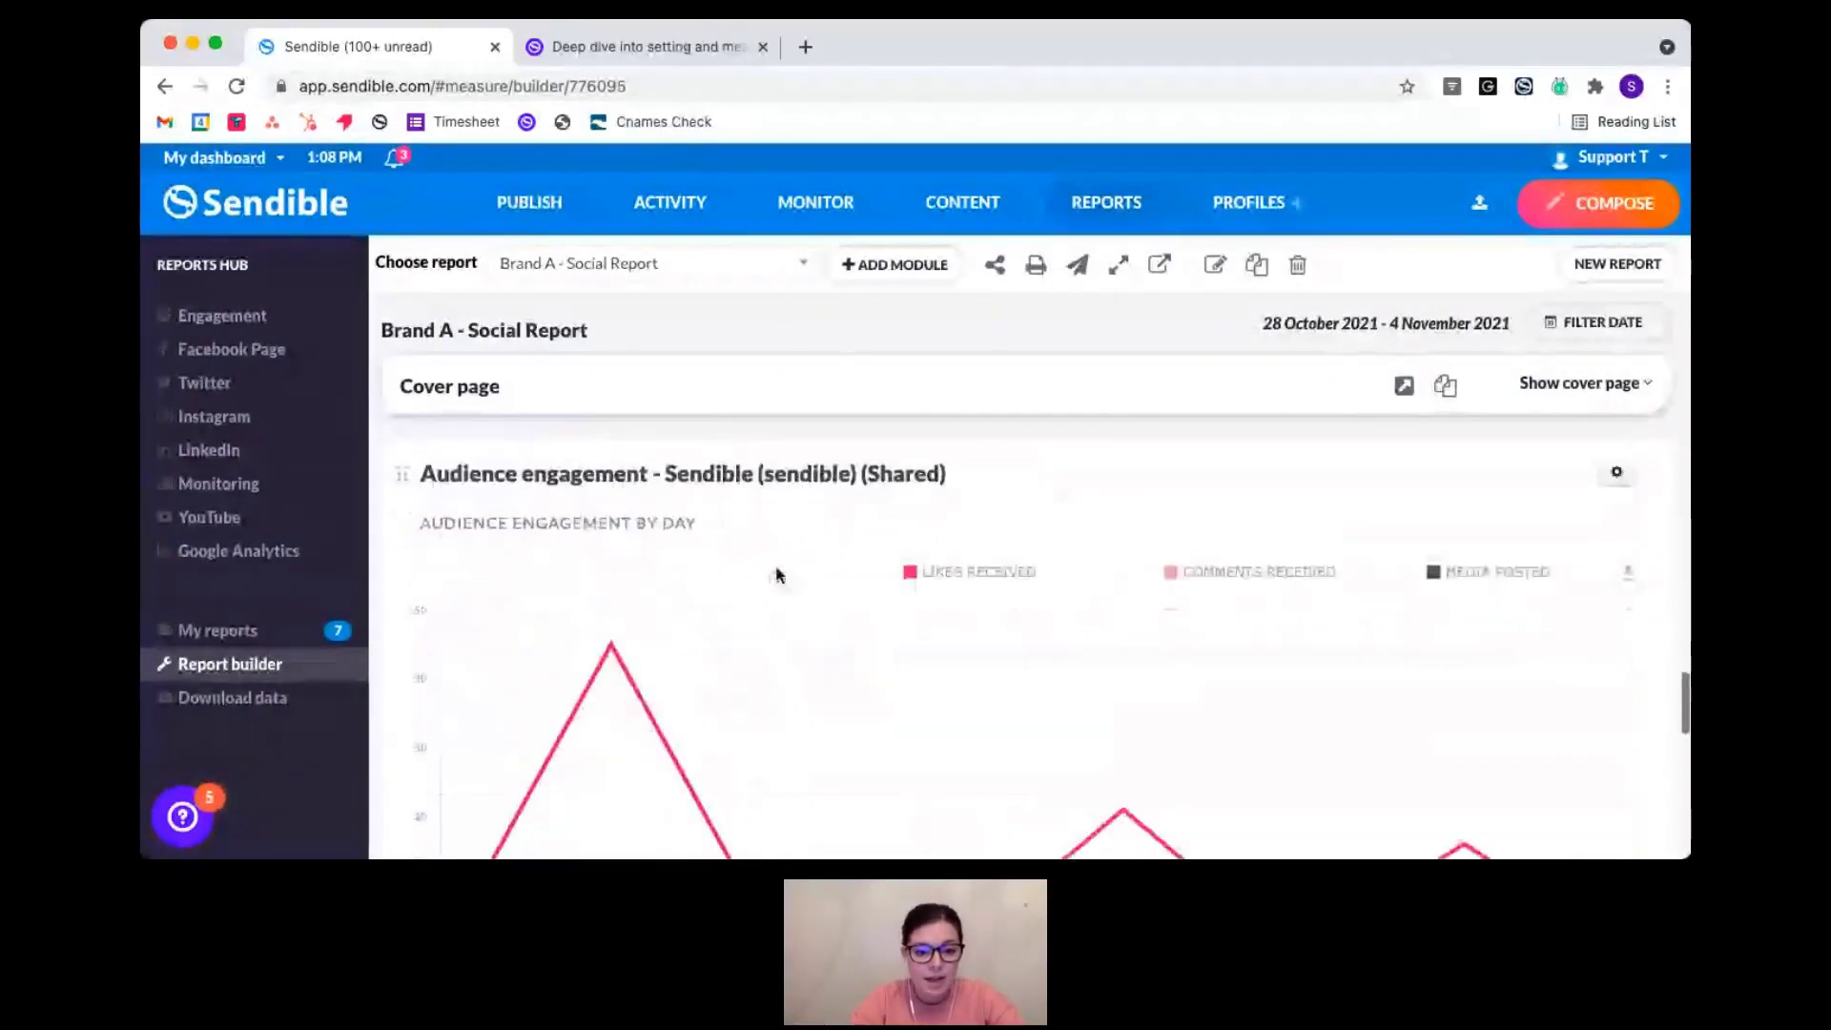
{"action": "scroll", "coordinate": [768, 640], "scroll_direction": "down", "scroll_amount": 2}
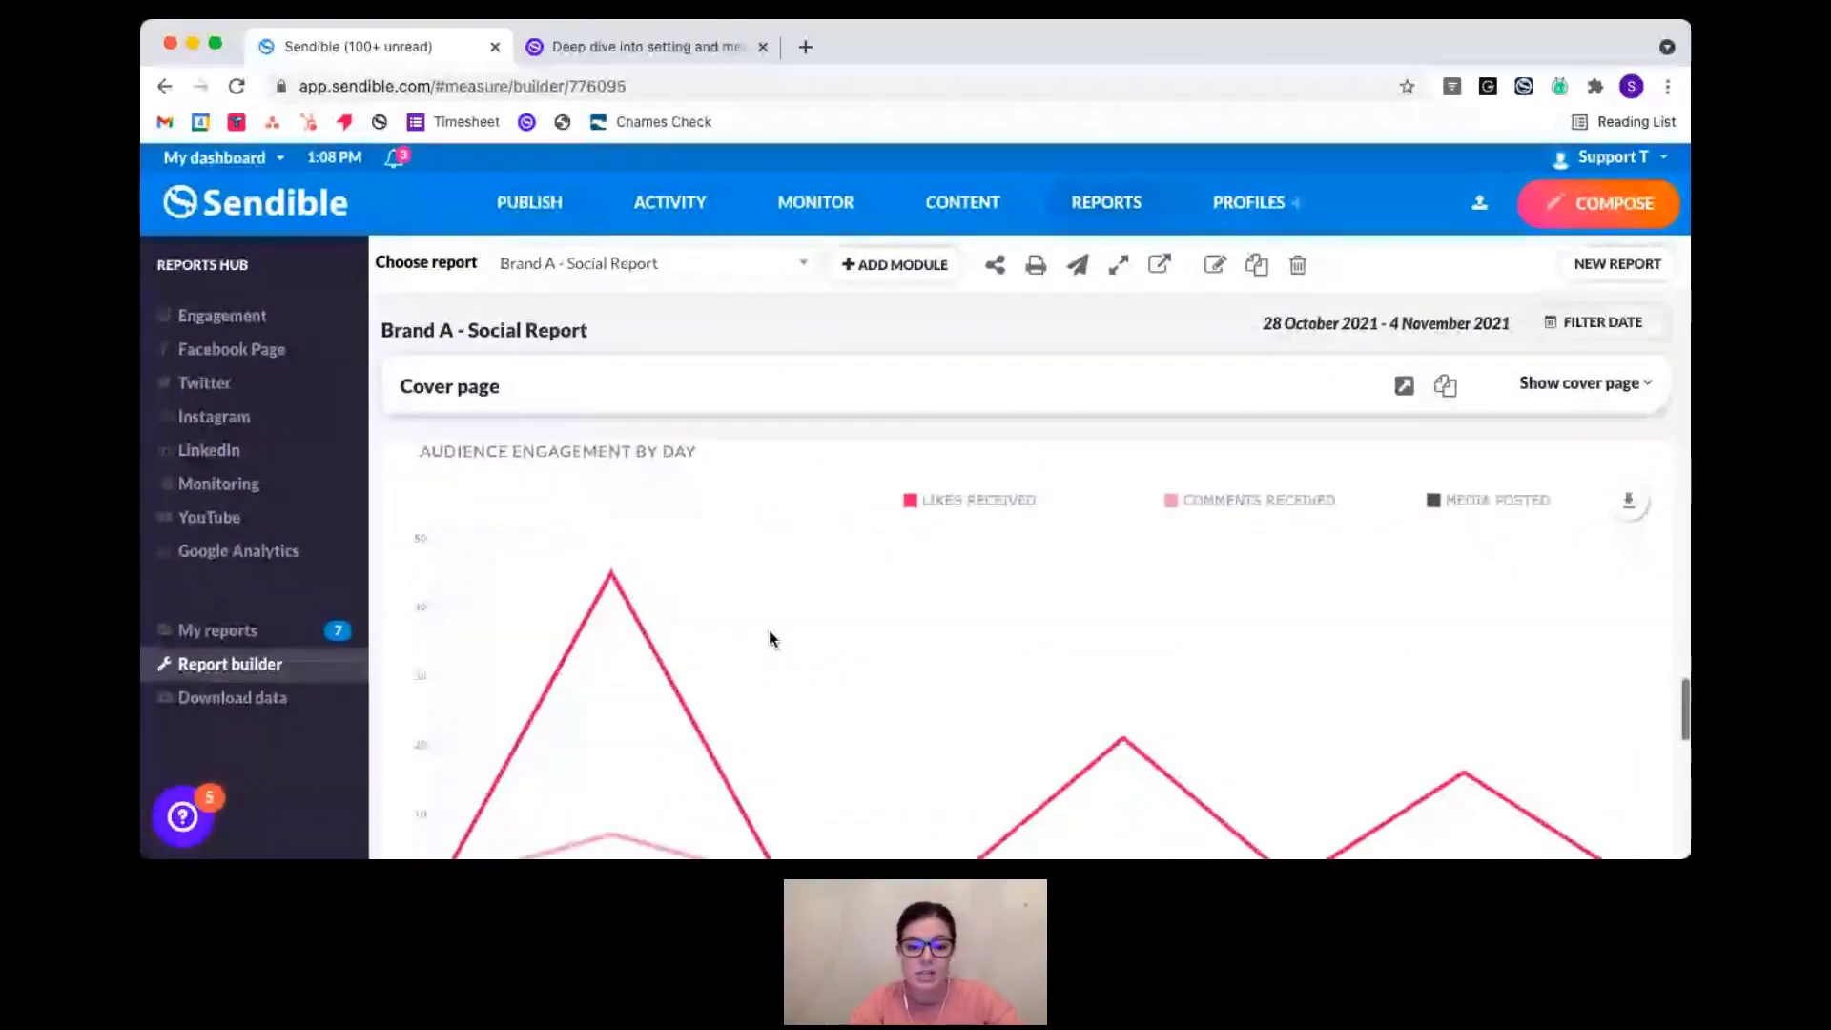
{"action": "scroll", "coordinate": [769, 632], "scroll_direction": "down", "scroll_amount": 5}
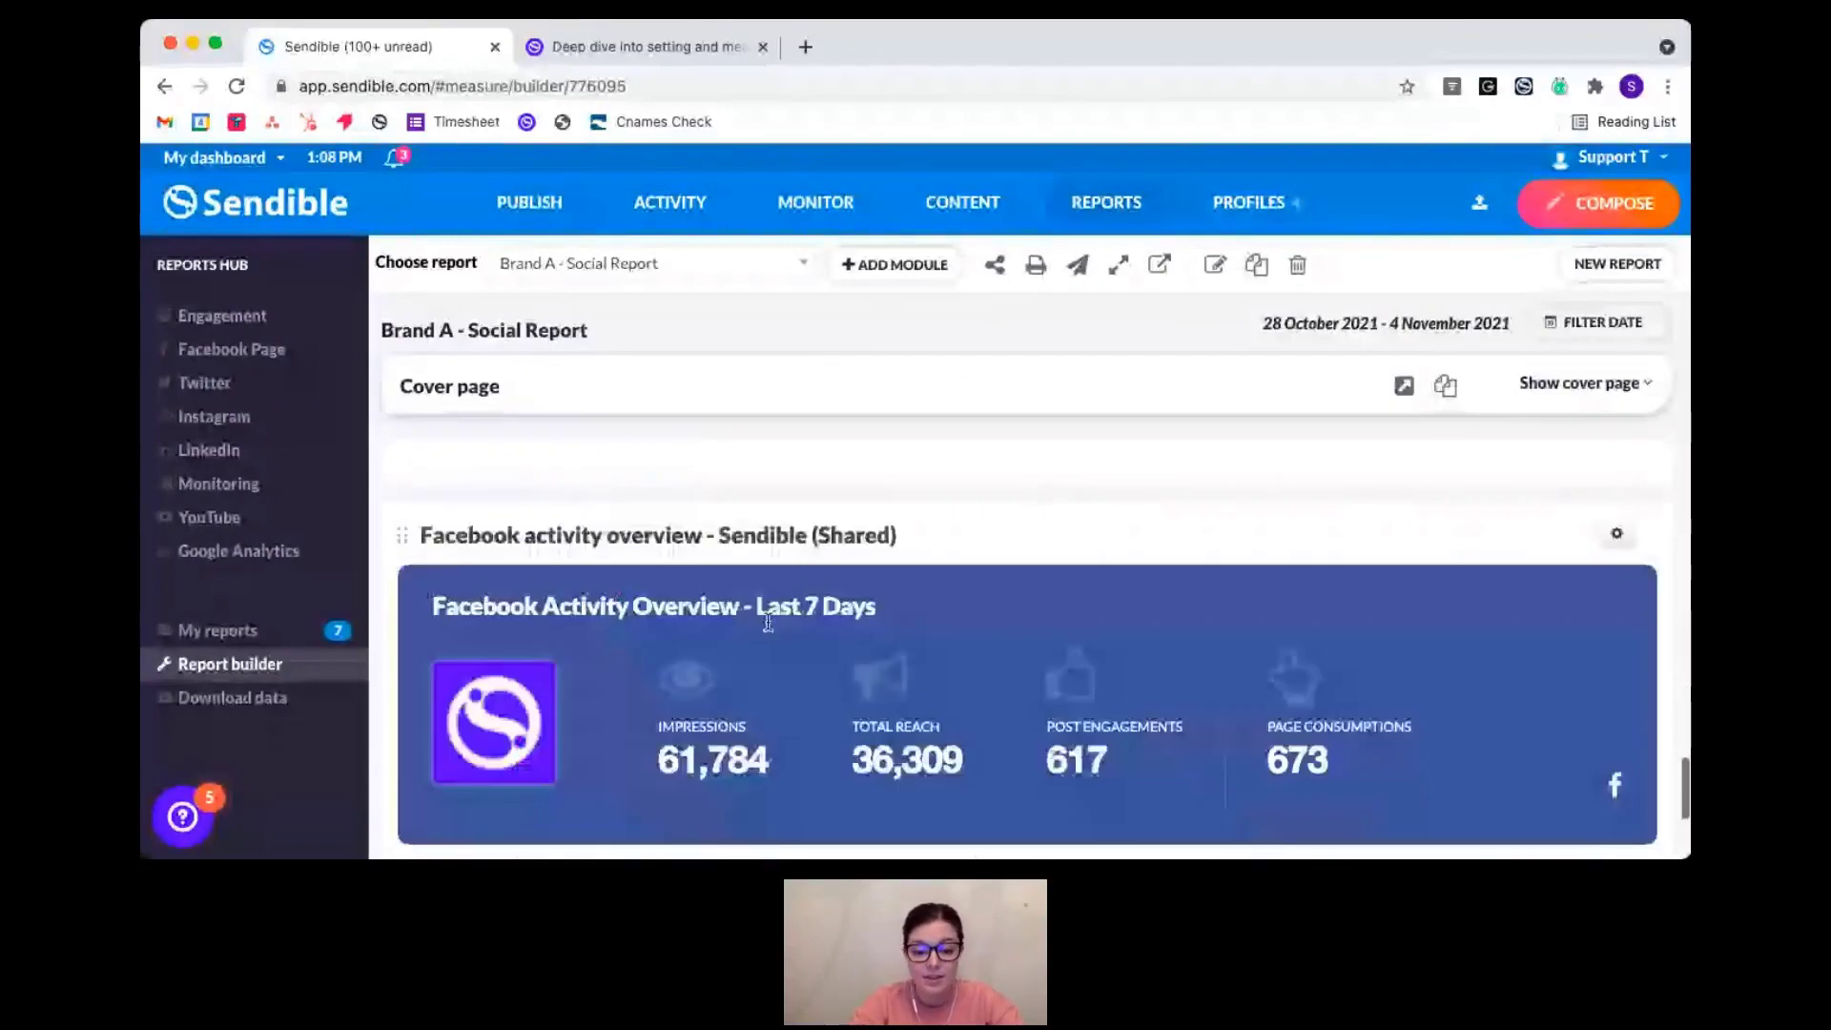
{"action": "scroll", "coordinate": [769, 624], "scroll_direction": "down", "scroll_amount": 4}
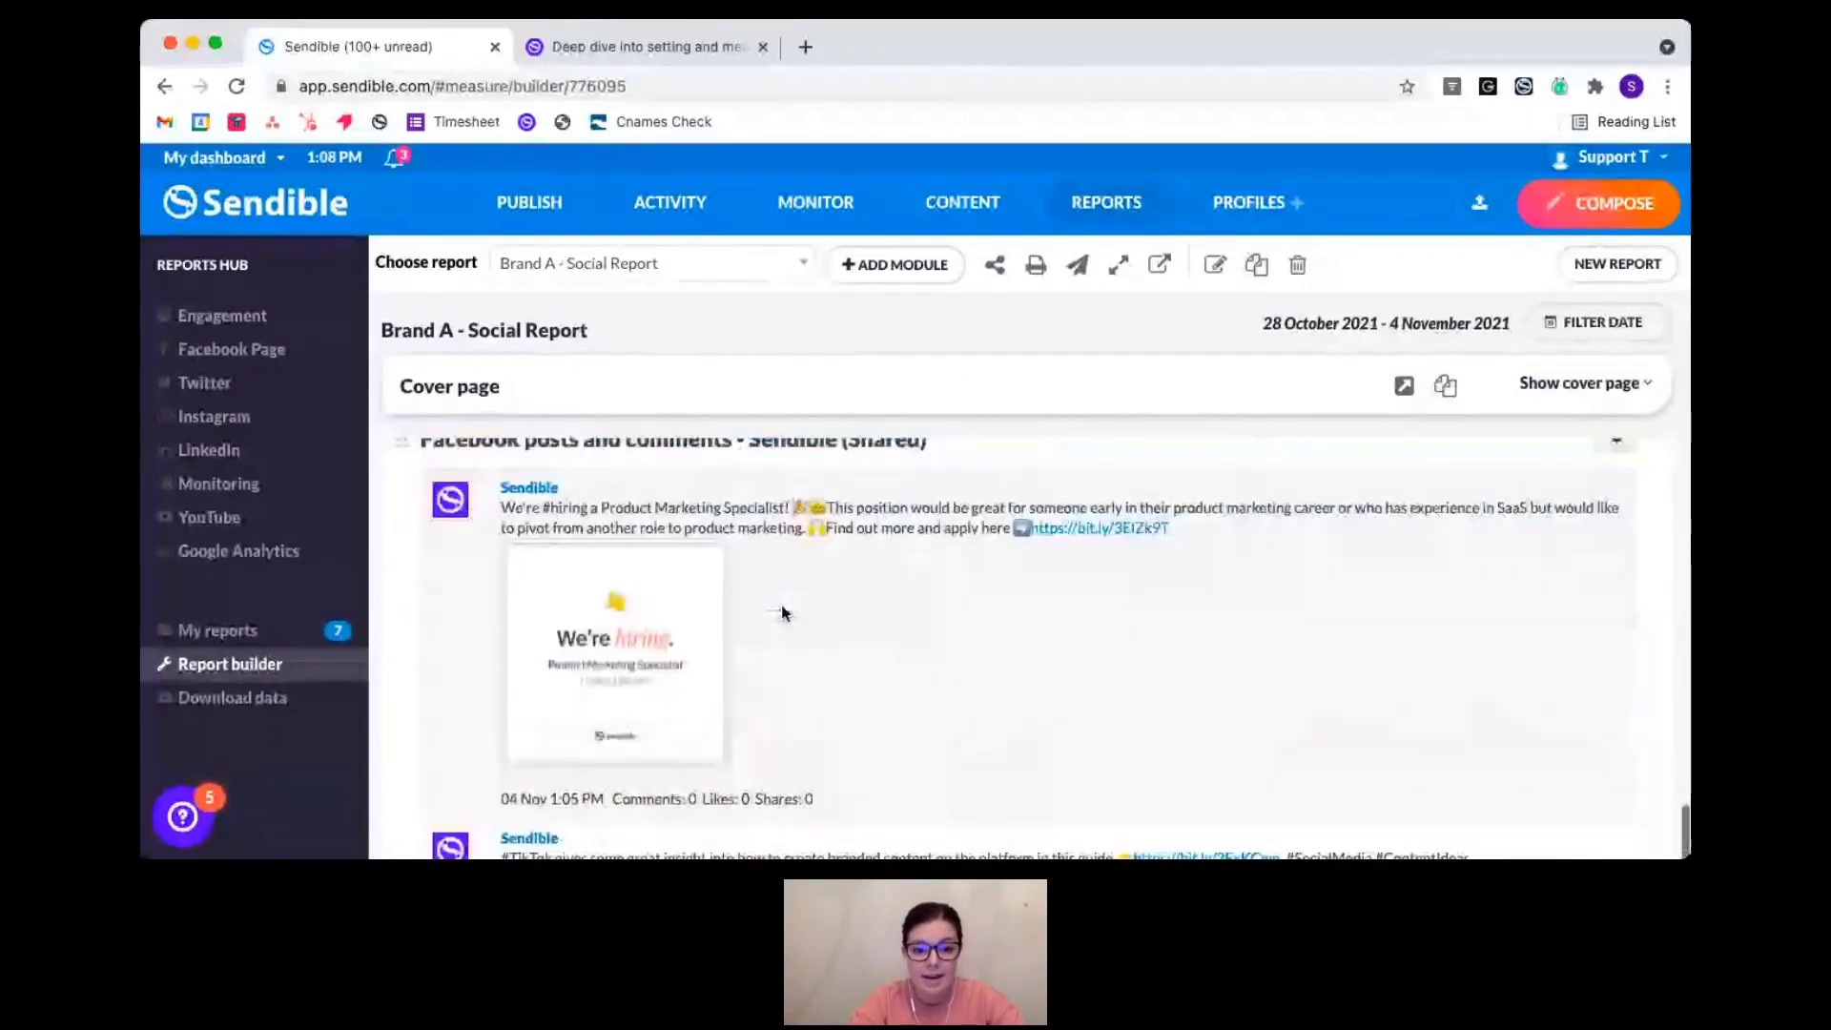
{"action": "scroll", "coordinate": [782, 612], "scroll_direction": "down", "scroll_amount": 8}
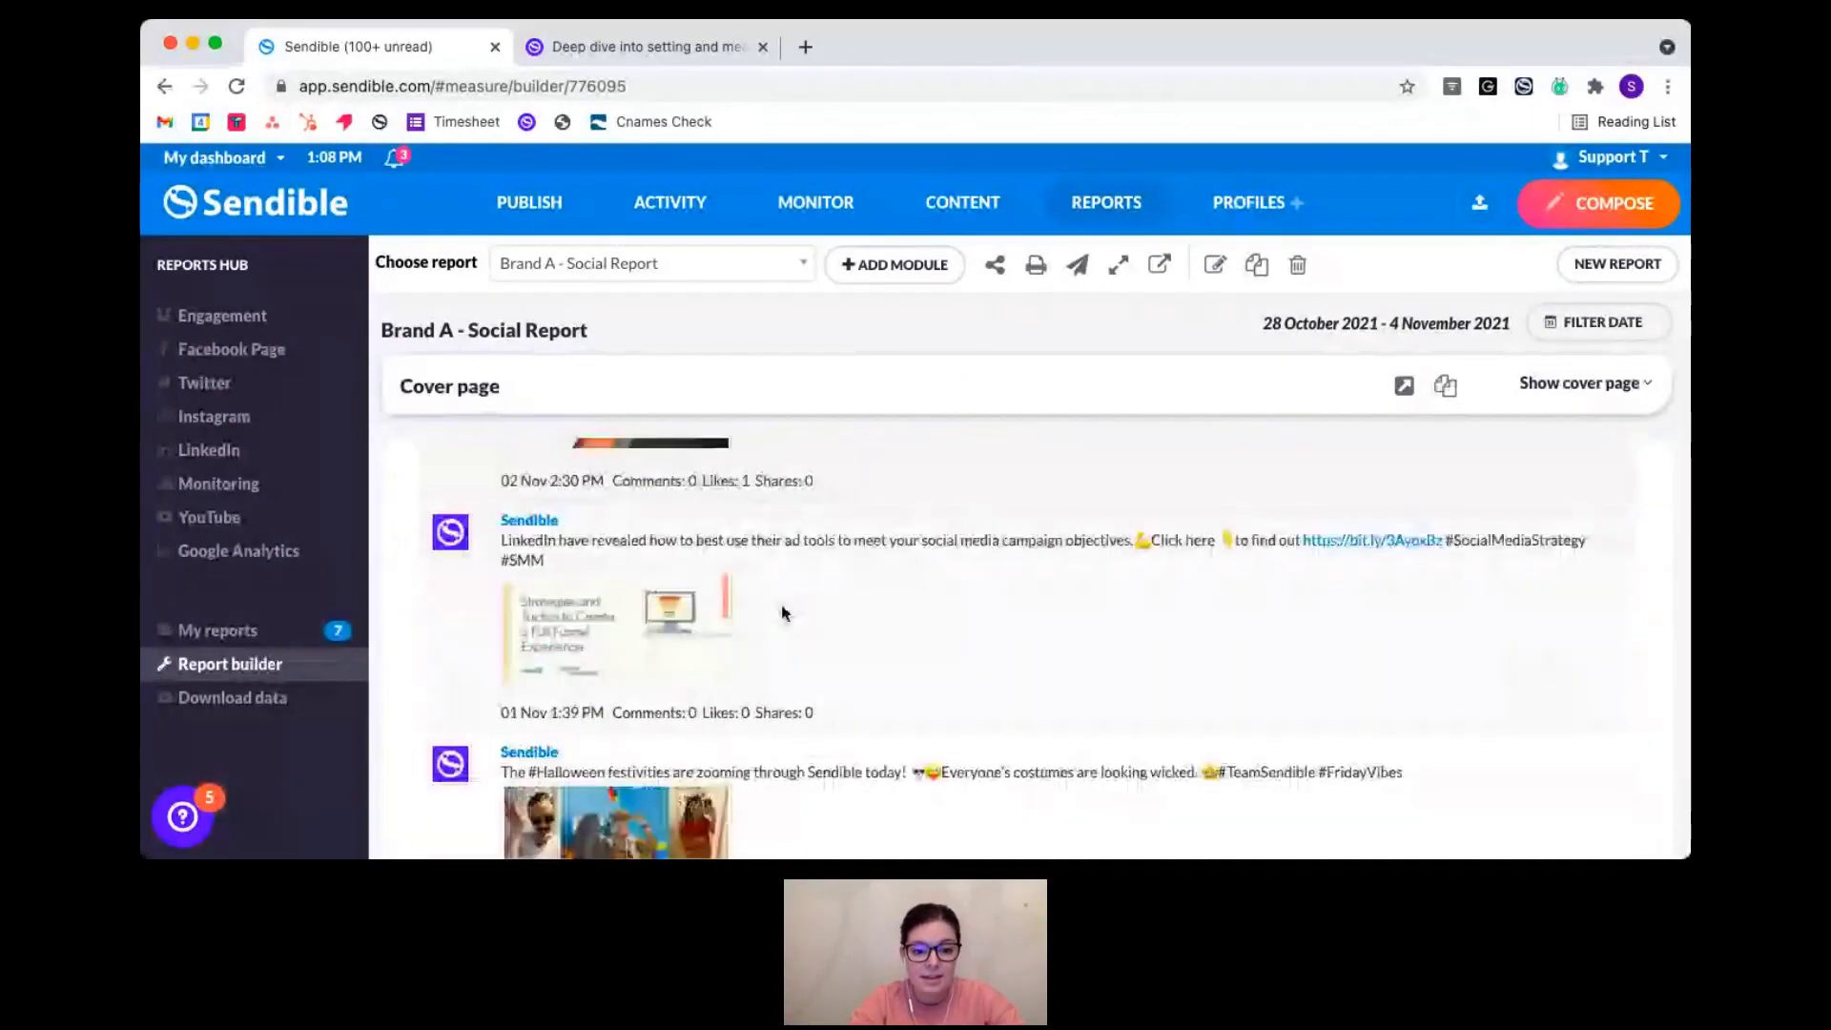
{"action": "scroll", "coordinate": [782, 612], "scroll_direction": "down", "scroll_amount": 10}
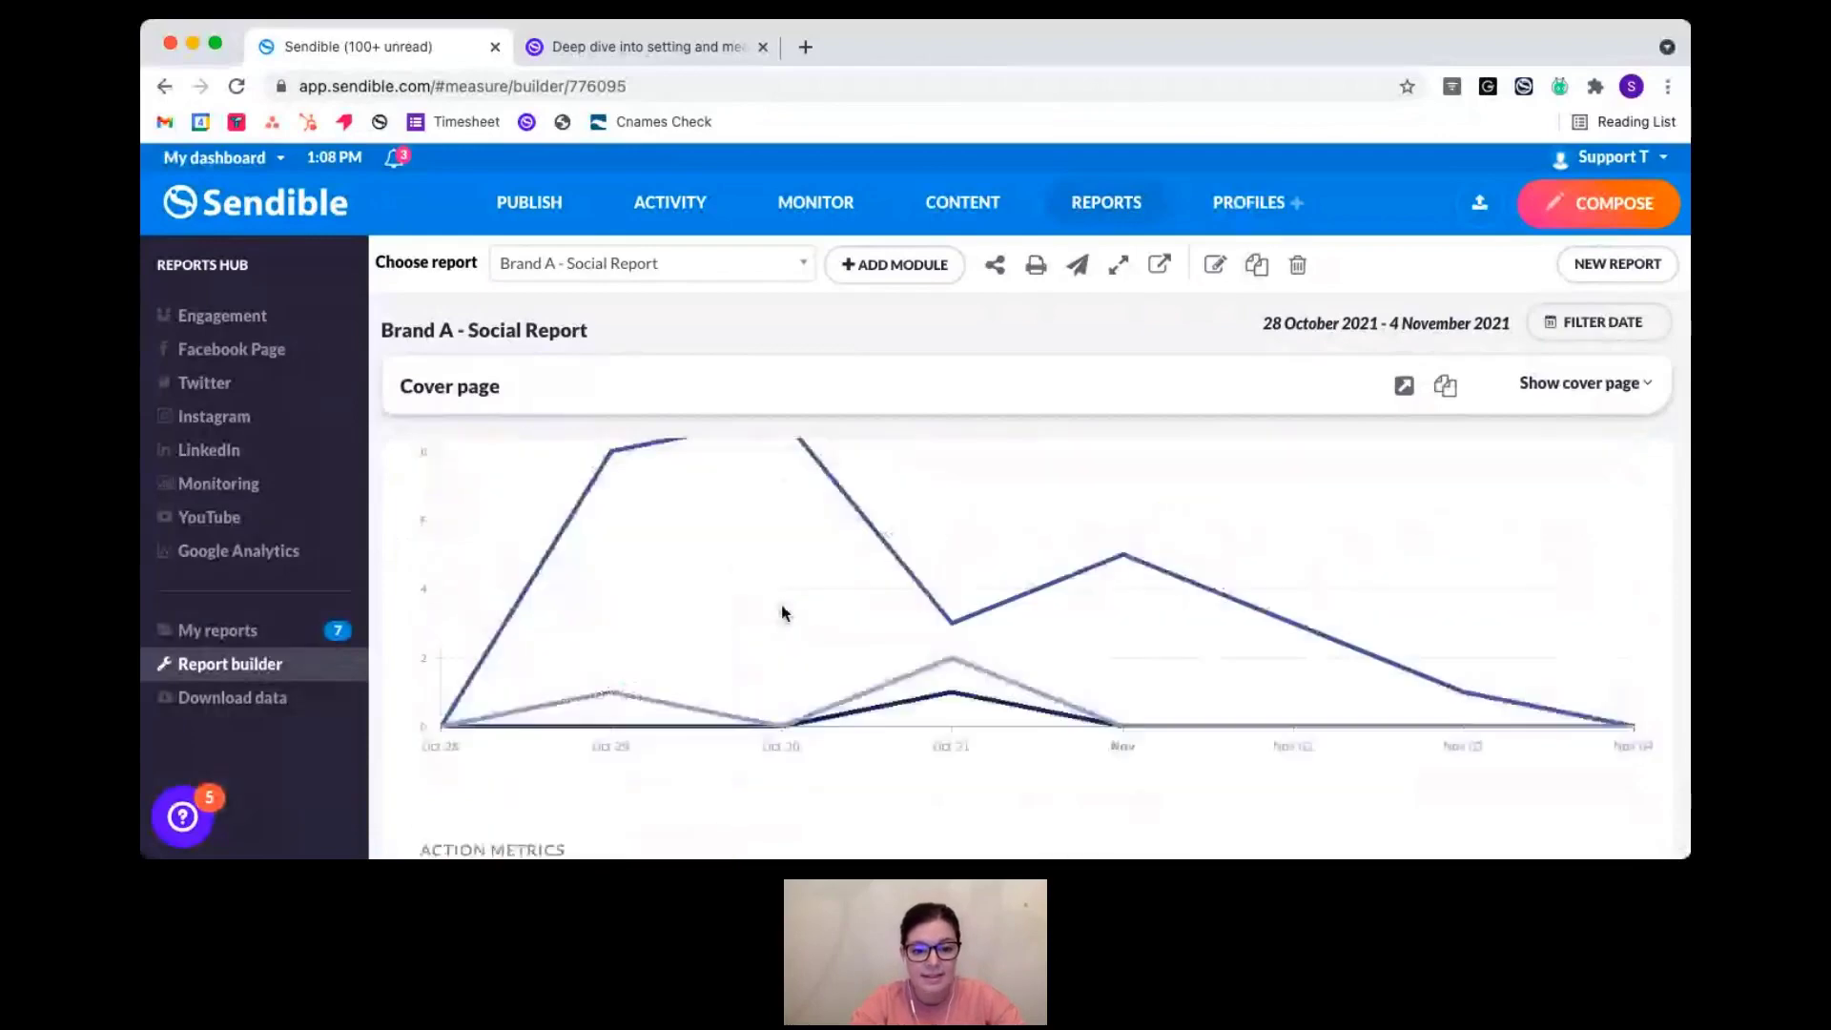
{"action": "scroll", "coordinate": [782, 613], "scroll_direction": "down", "scroll_amount": 5}
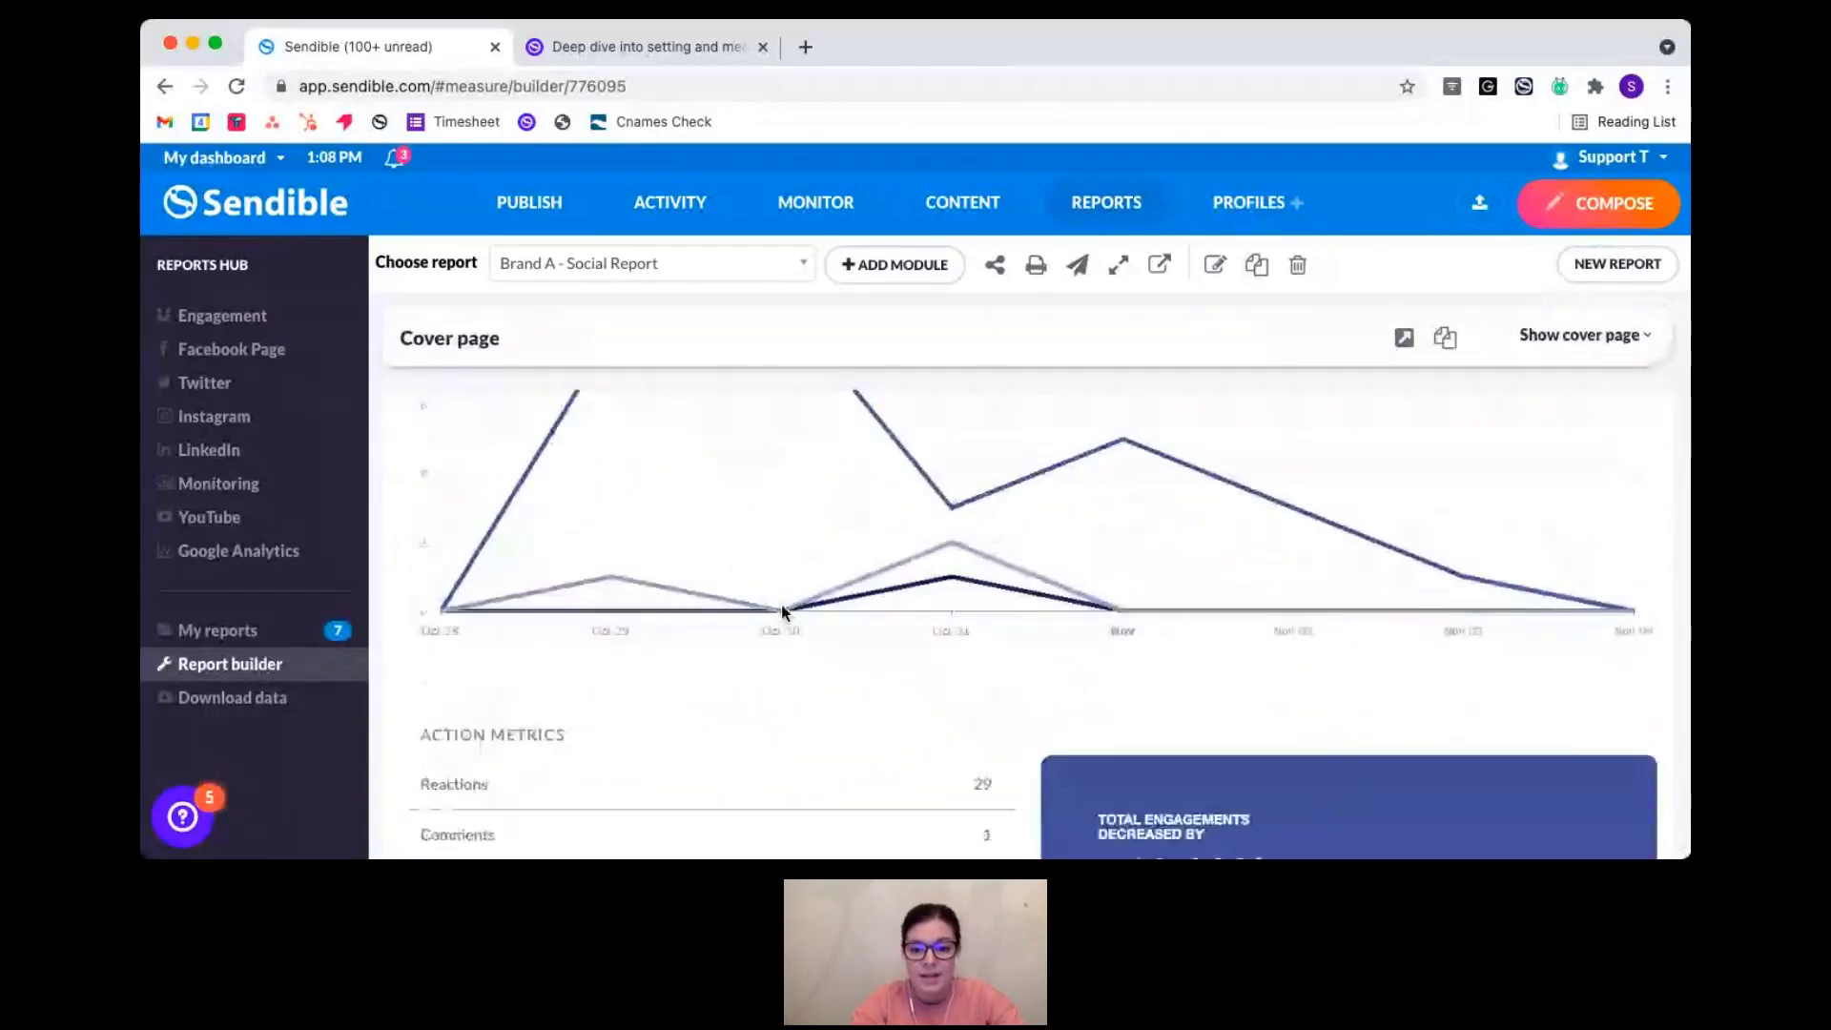
{"action": "scroll", "coordinate": [783, 612], "scroll_direction": "up", "scroll_amount": 5}
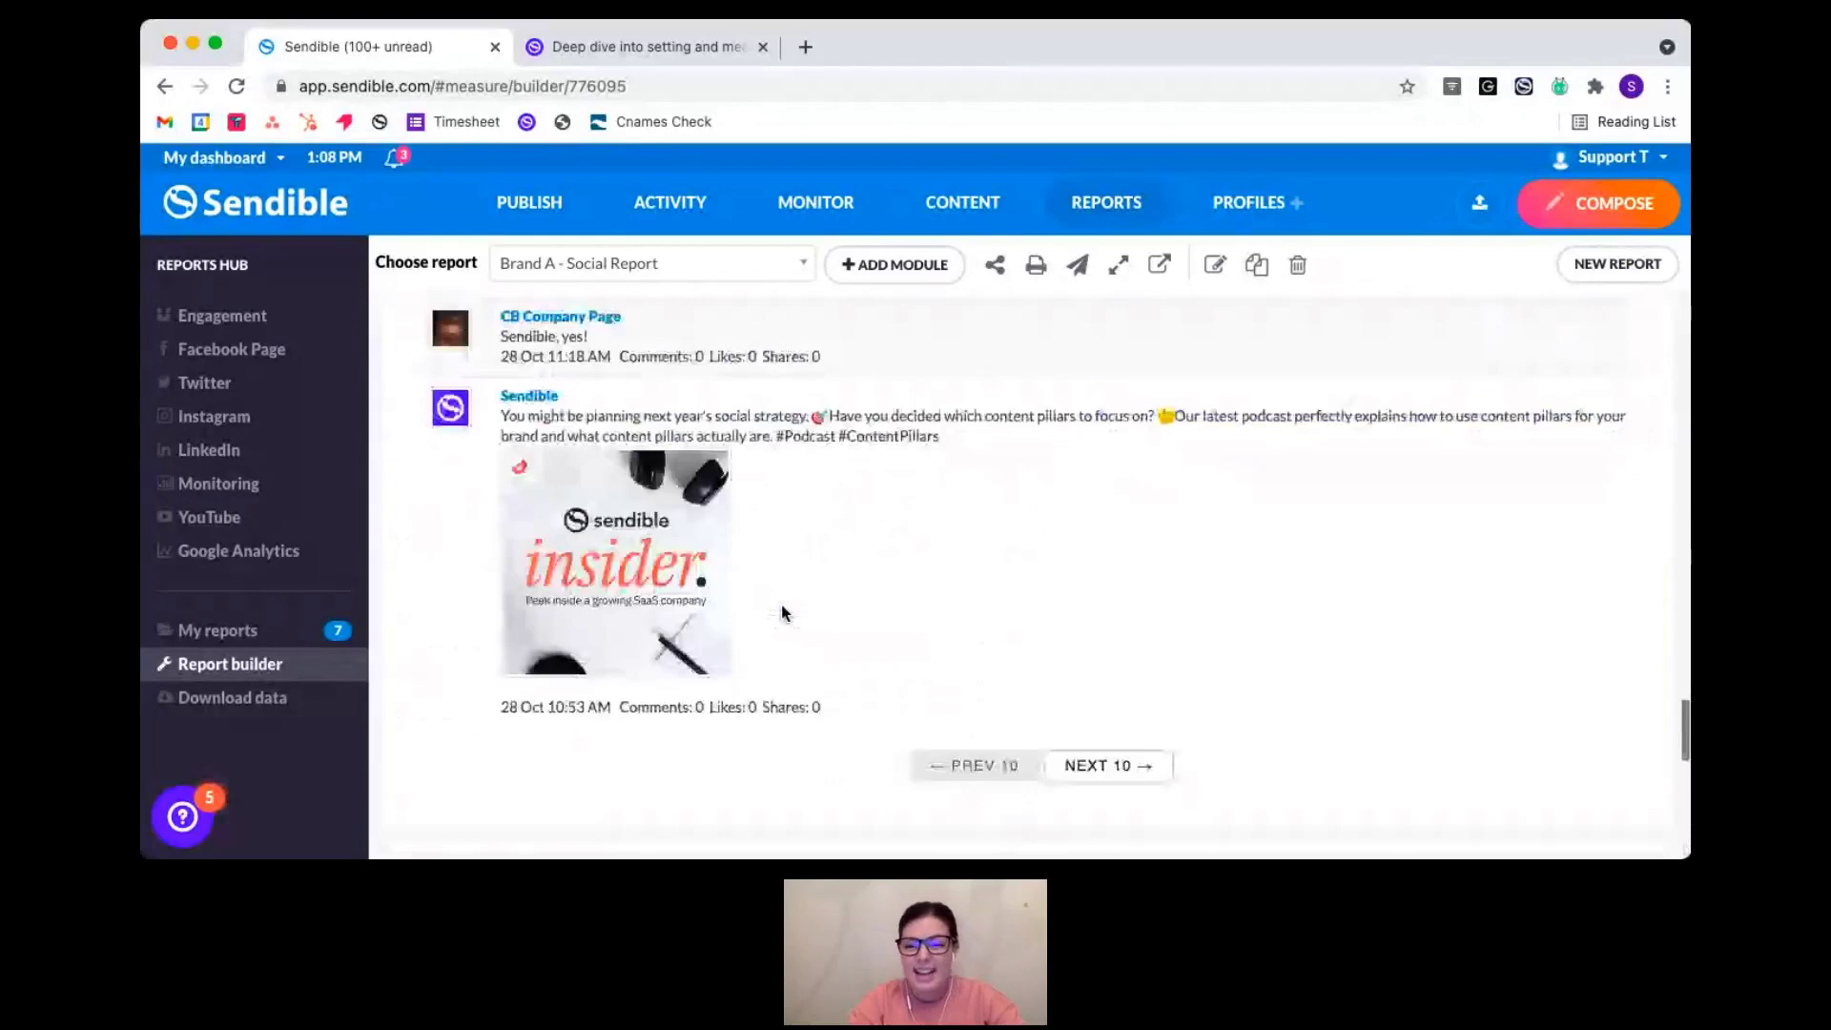
{"action": "scroll", "coordinate": [782, 612], "scroll_direction": "up", "scroll_amount": 10}
{"action": "scroll", "coordinate": [782, 613], "scroll_direction": "up", "scroll_amount": 20}
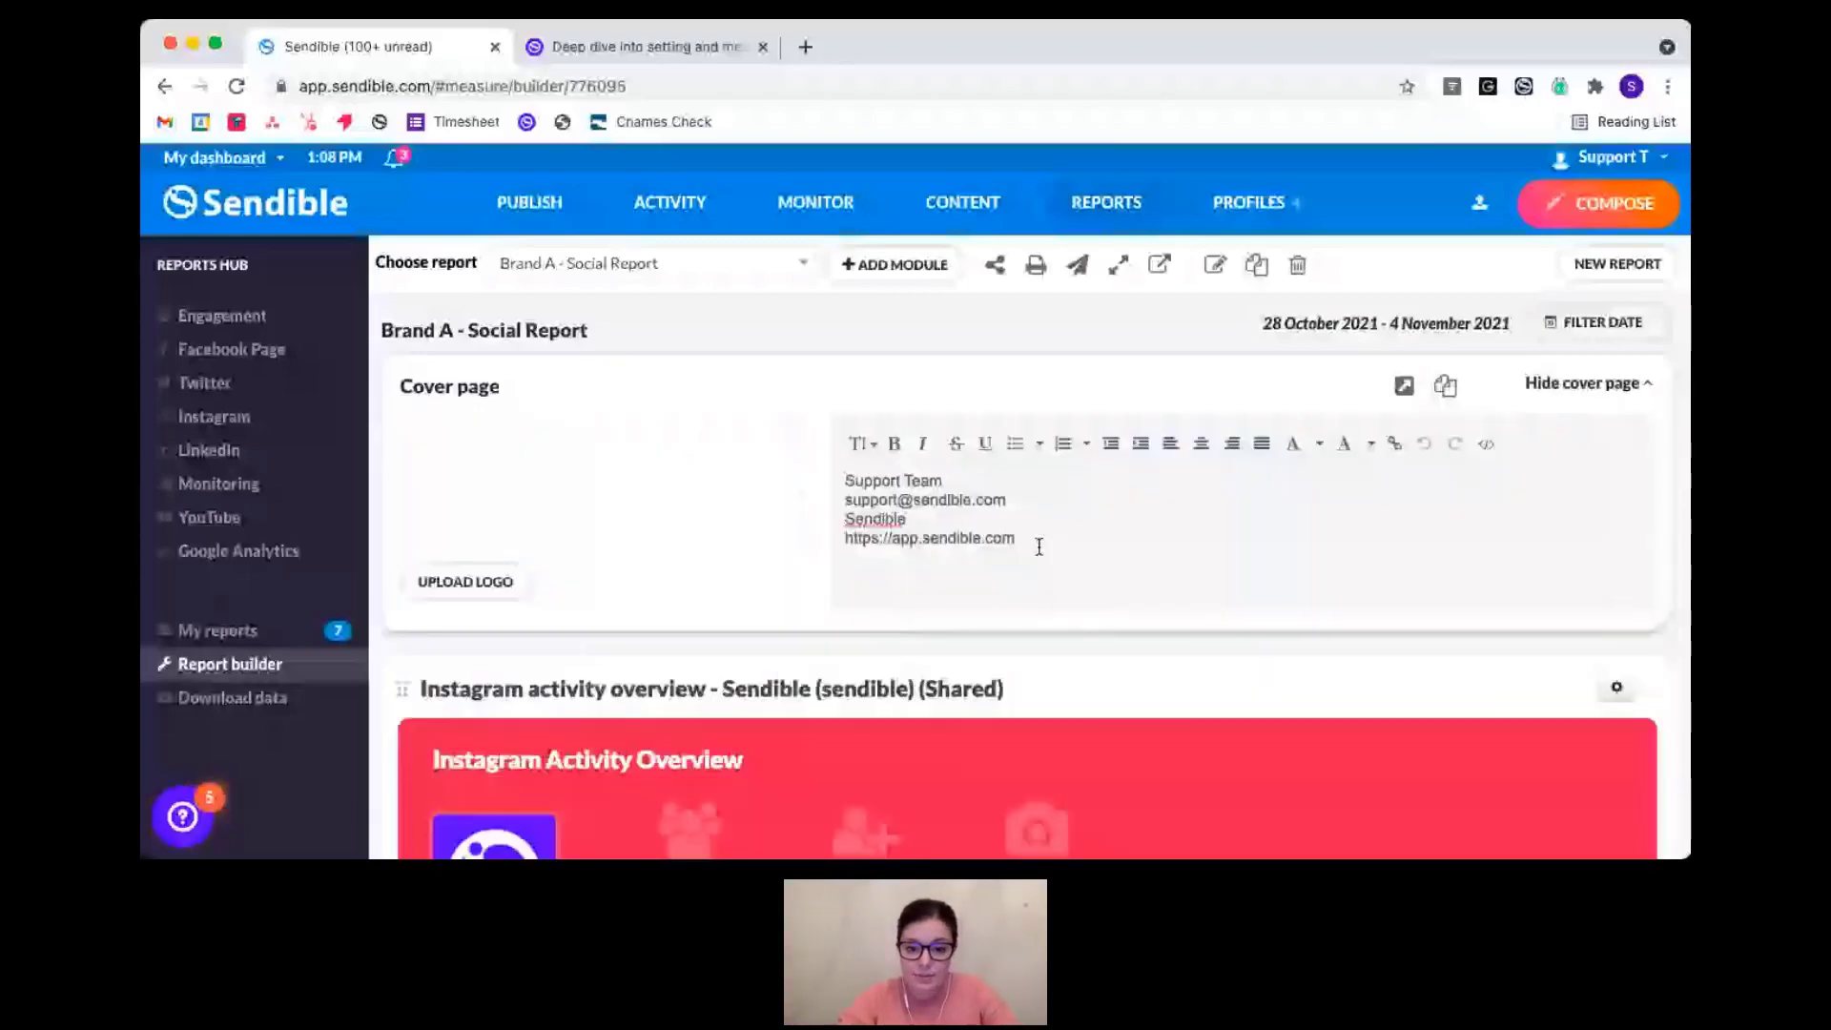
- Delete all the cover page contact text and collapse the cover page section
{"action": "left_click_drag", "start_coordinate": [1039, 546], "coordinate": [843, 478]}
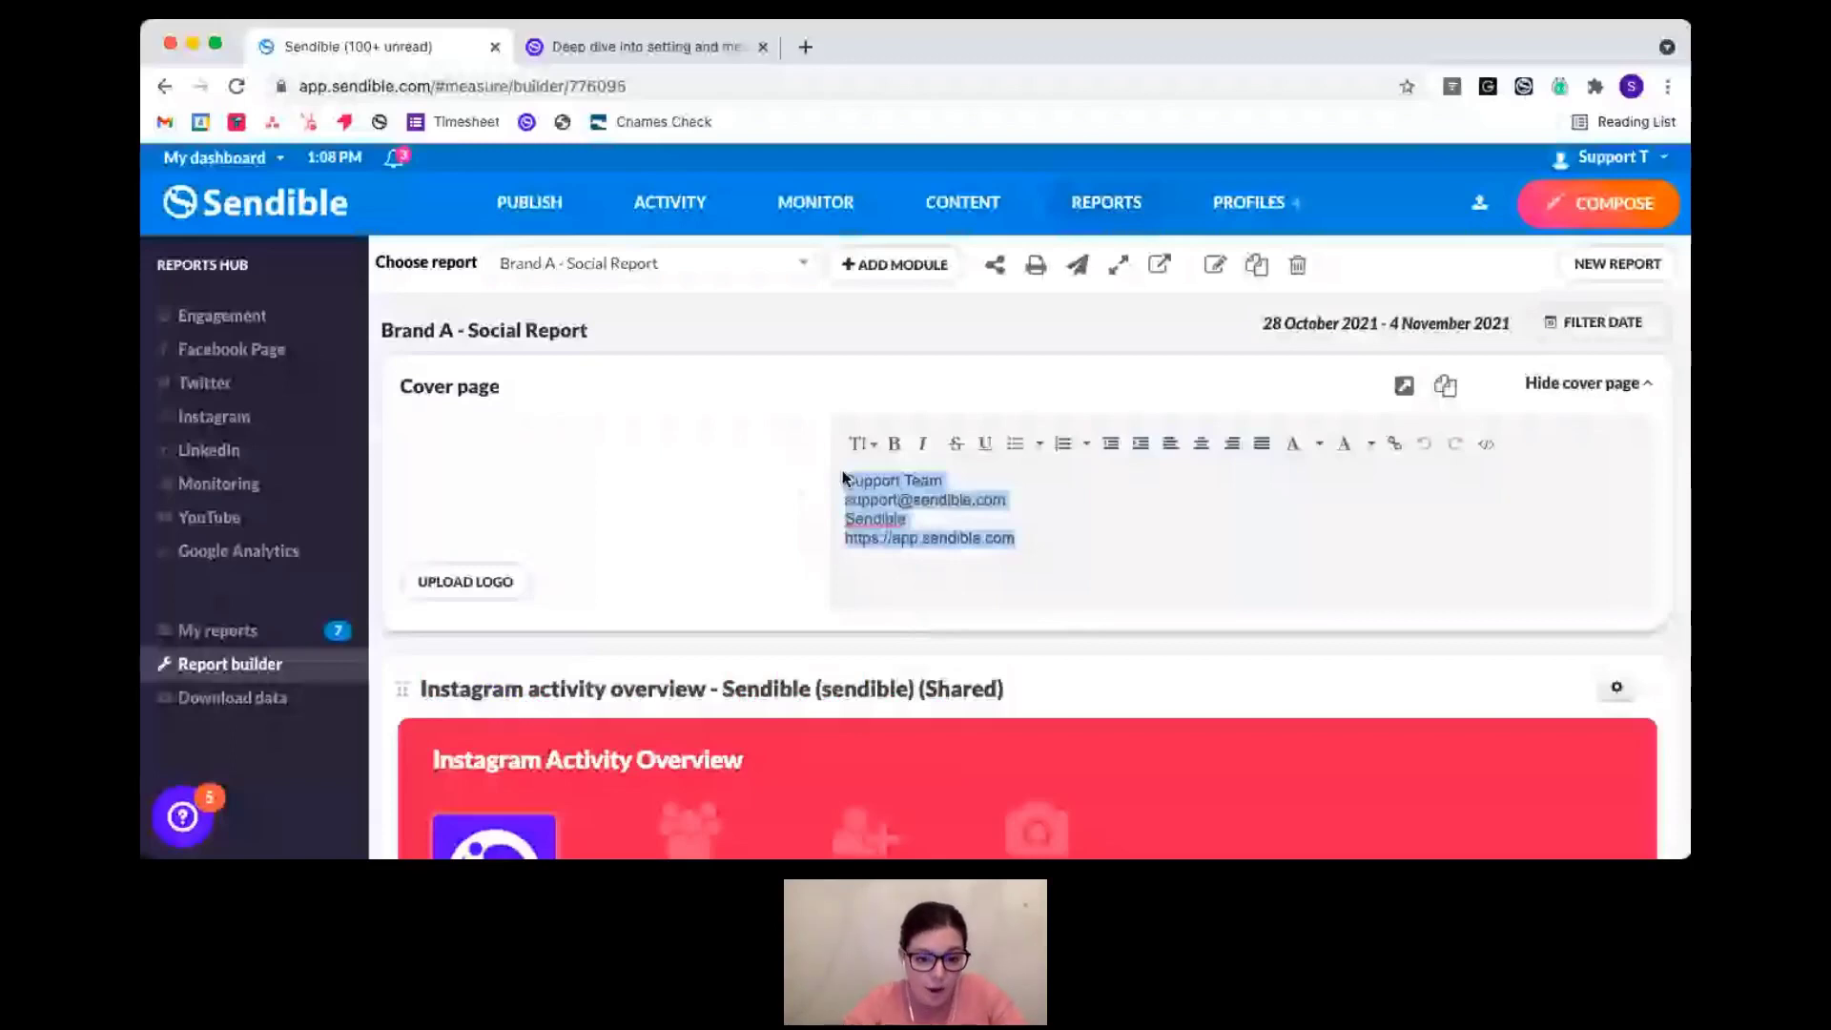
{"action": "key", "text": "BackSpace"}
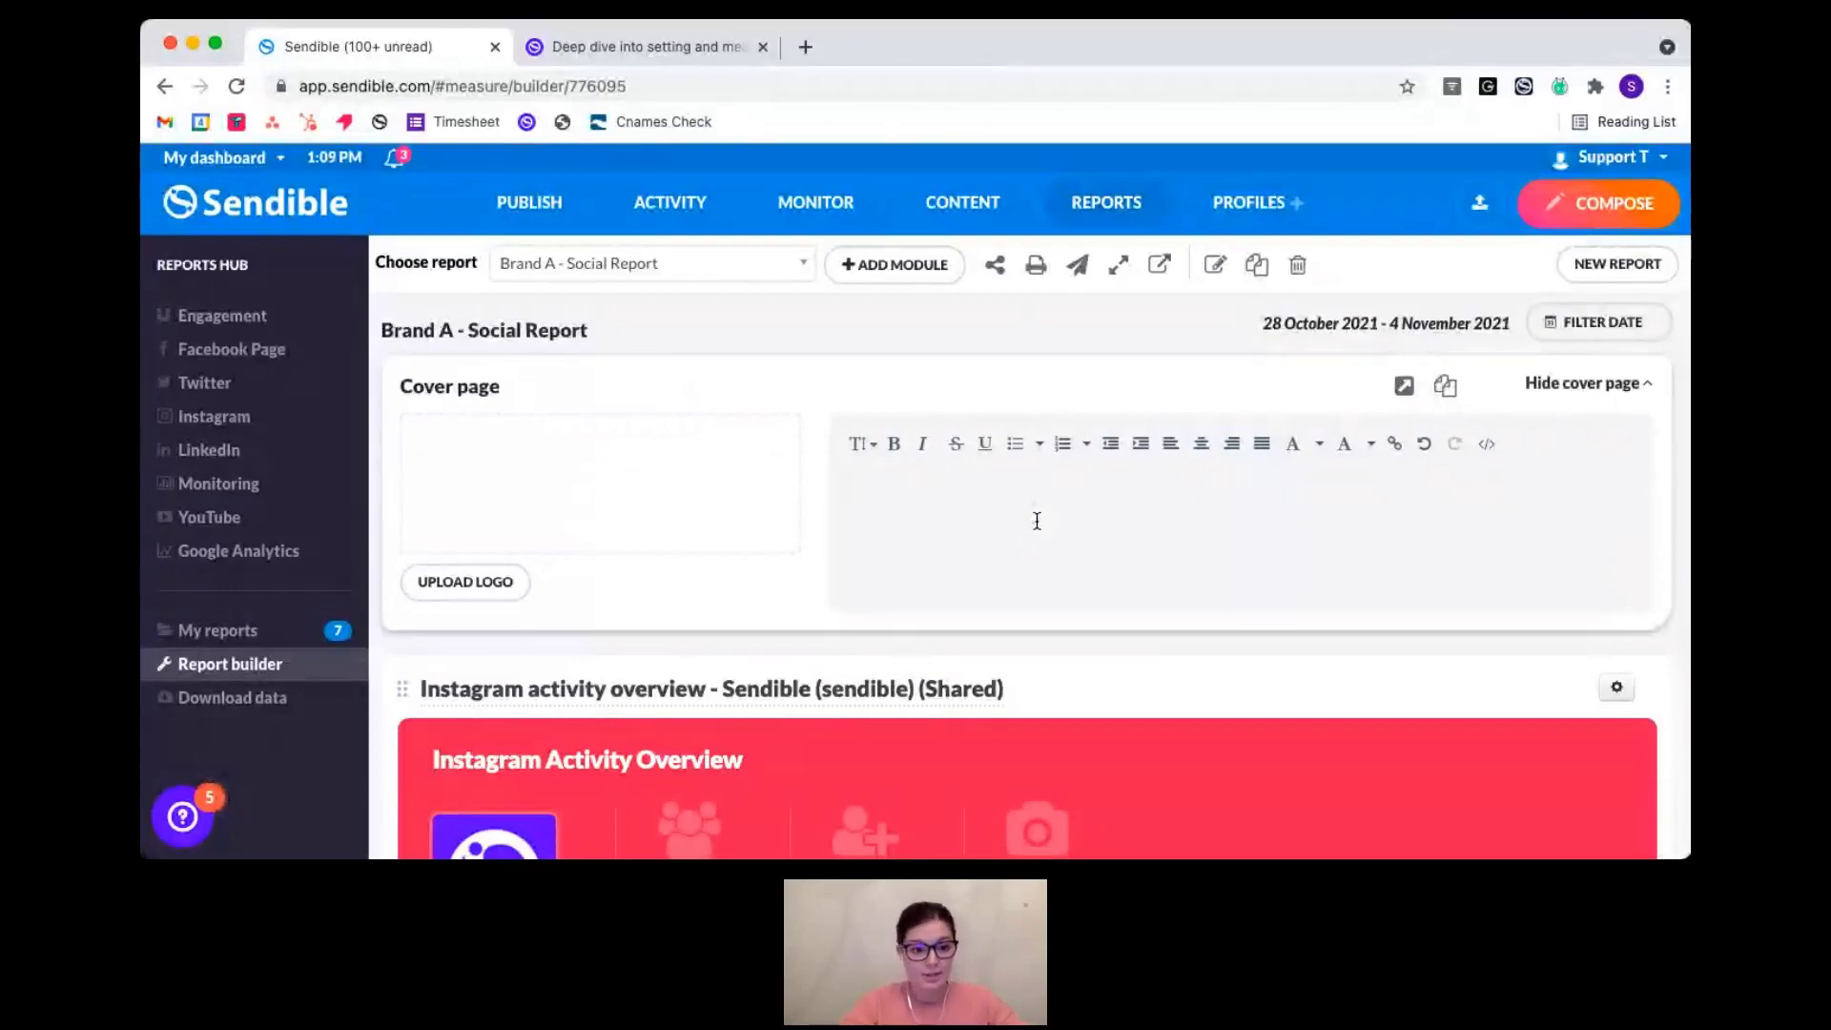
{"action": "left_click", "coordinate": [1593, 384]}
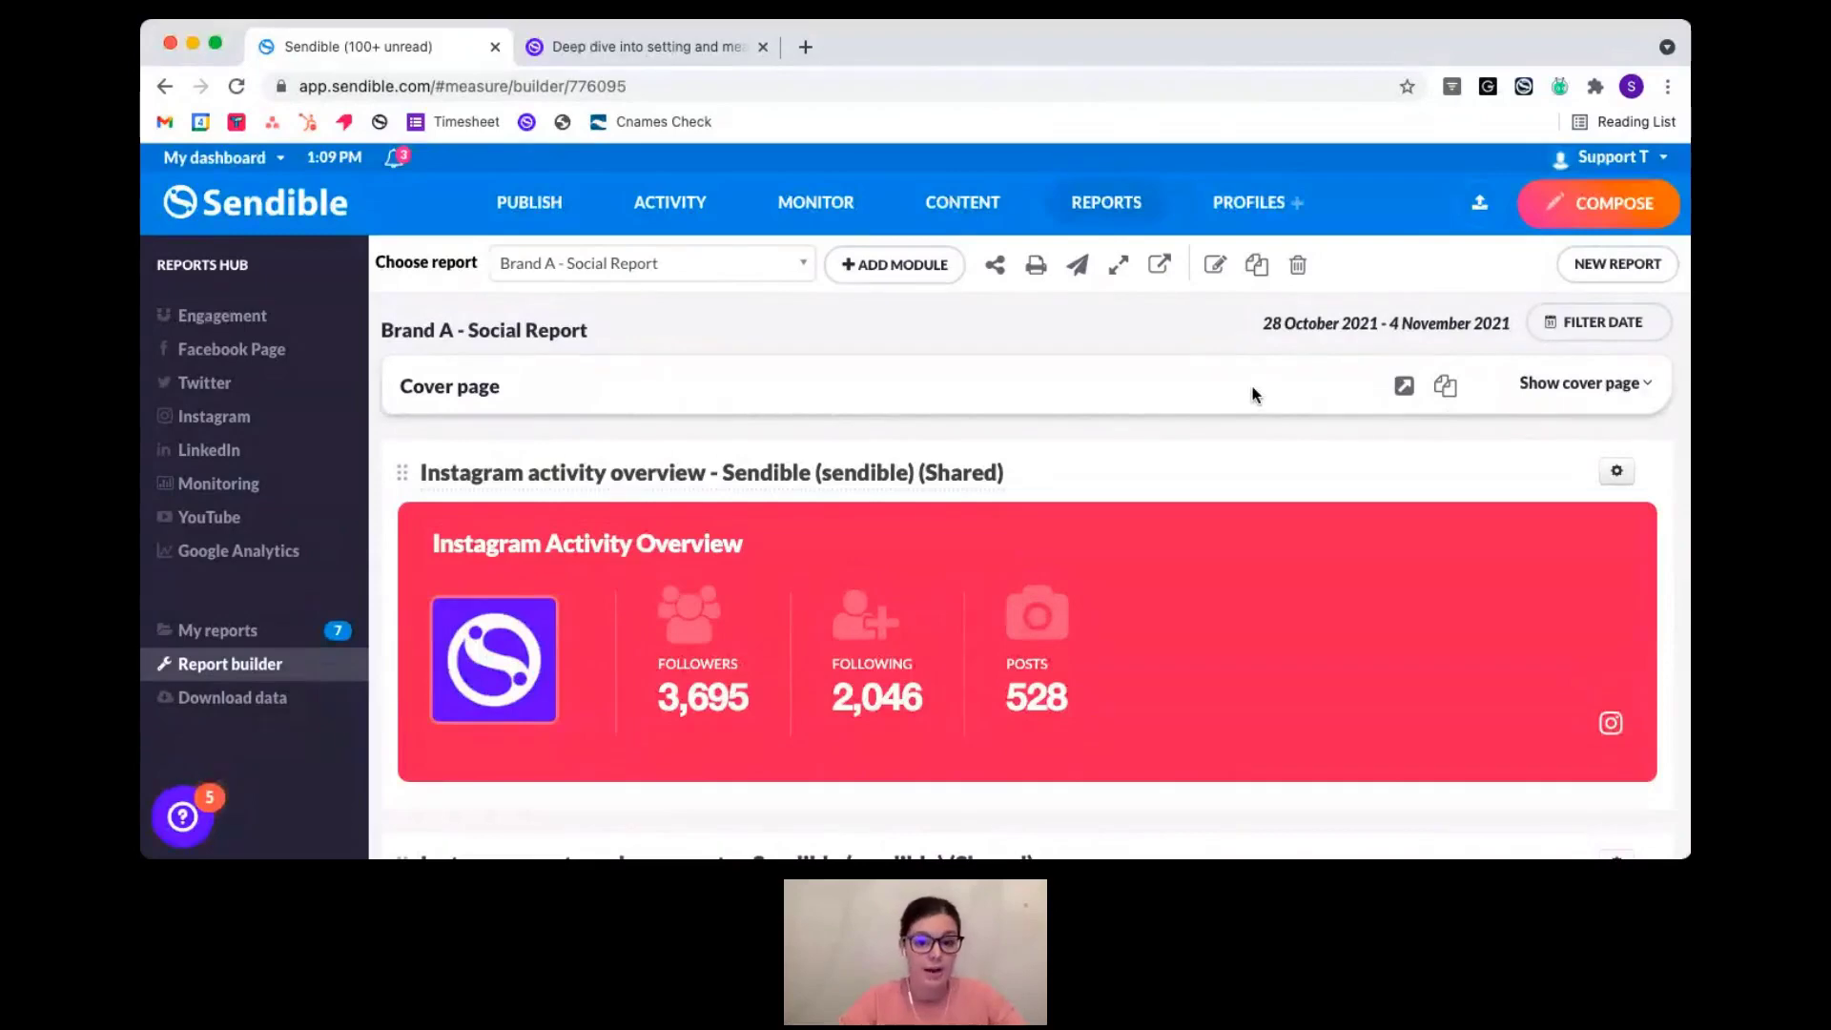
{"action": "left_click", "coordinate": [1004, 273]}
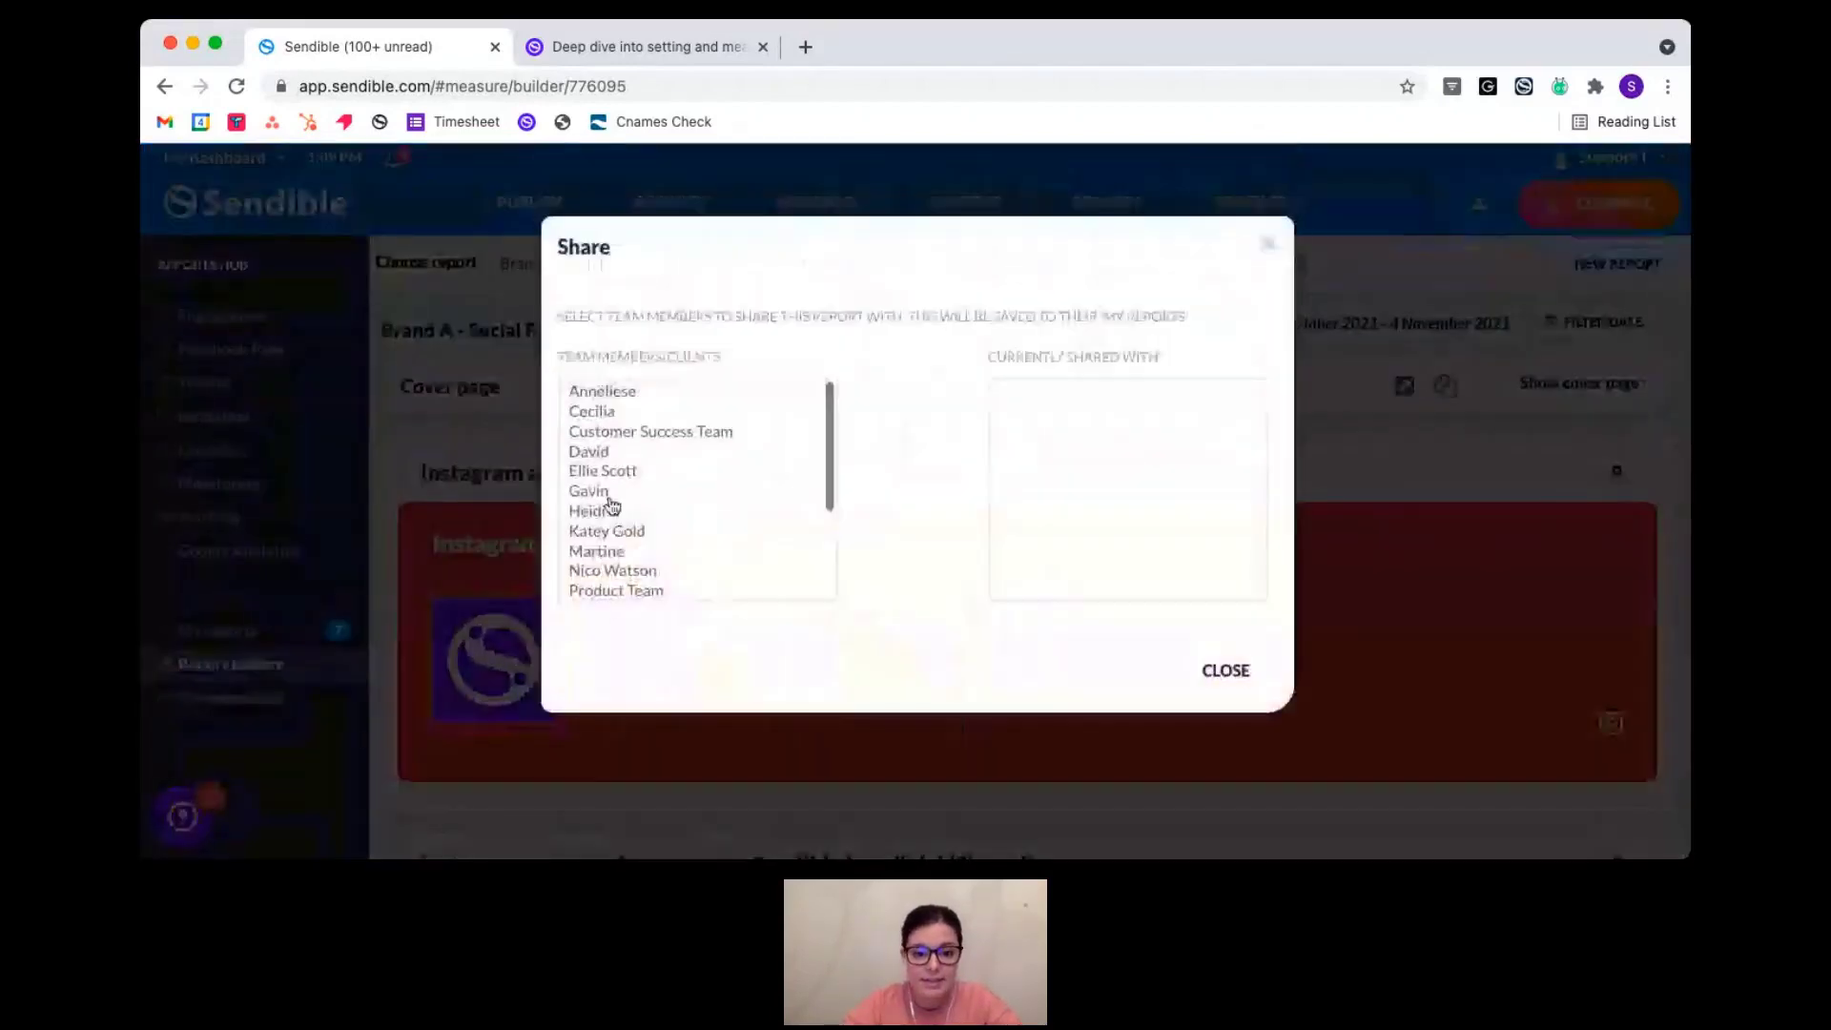
{"action": "left_click", "coordinate": [607, 512]}
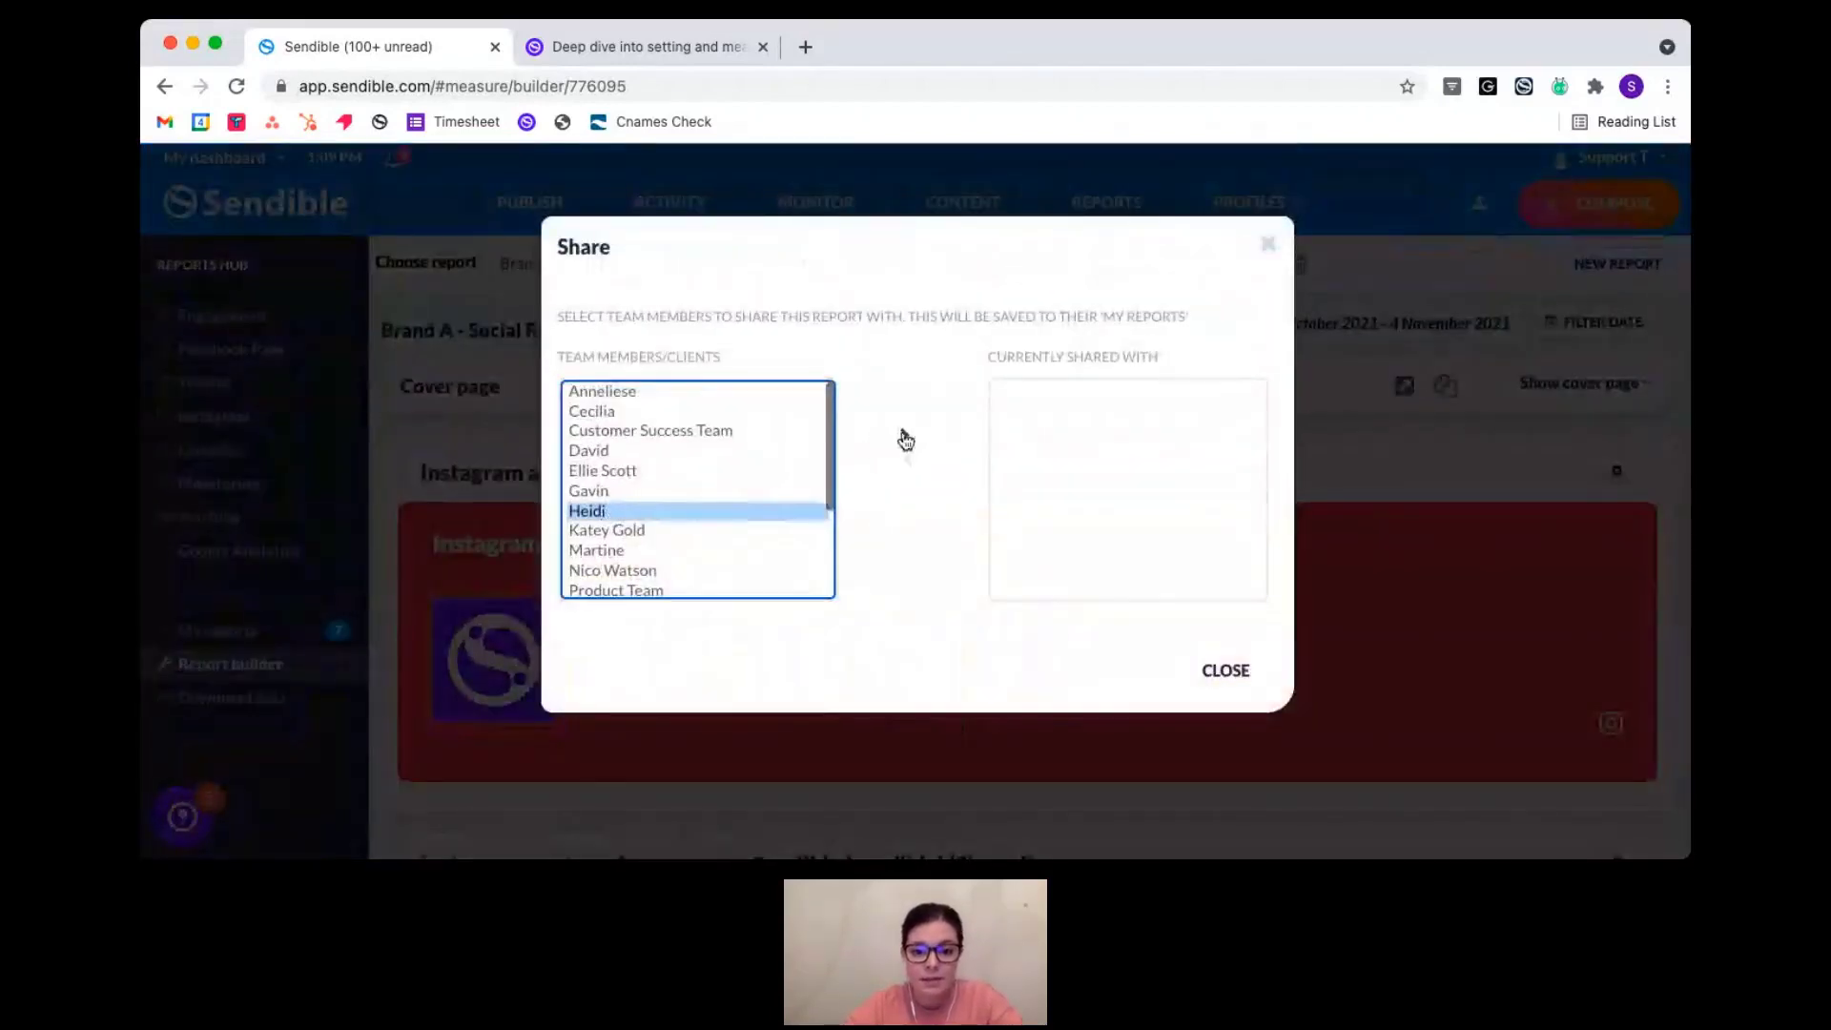
{"action": "left_click", "coordinate": [902, 434]}
{"action": "left_click", "coordinate": [1055, 395]}
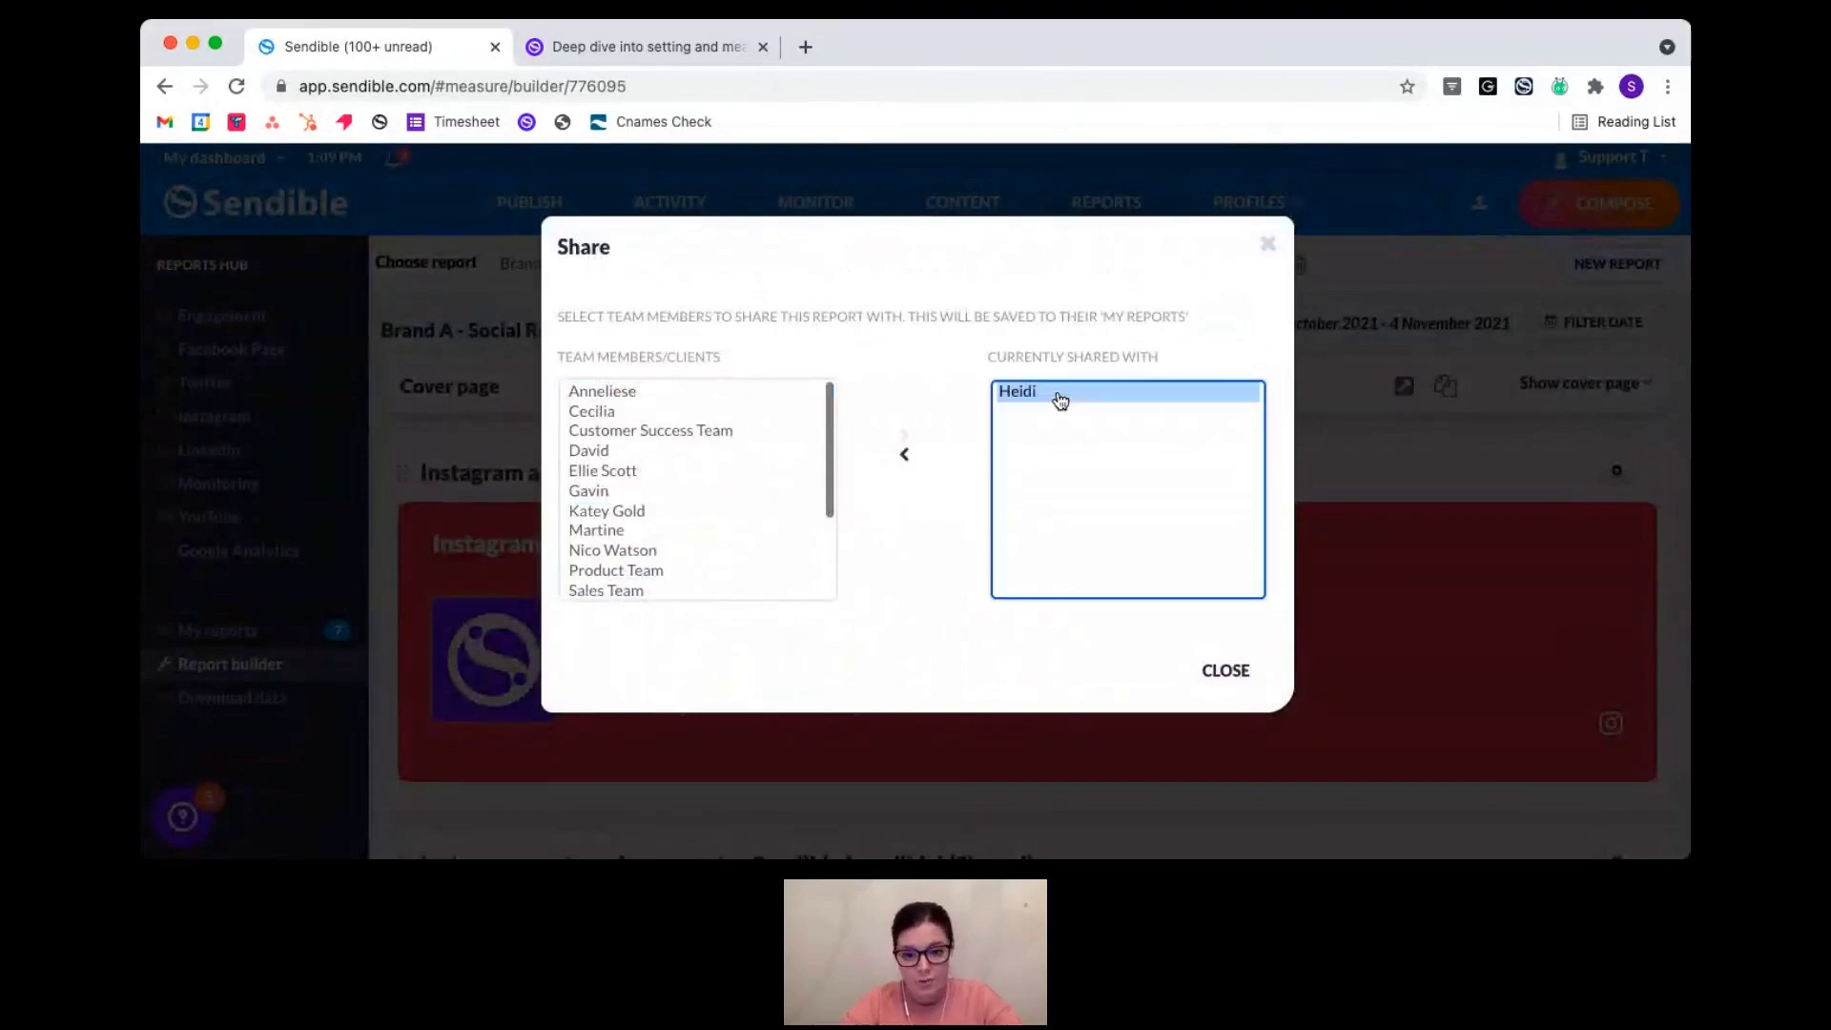
{"action": "left_click", "coordinate": [906, 464]}
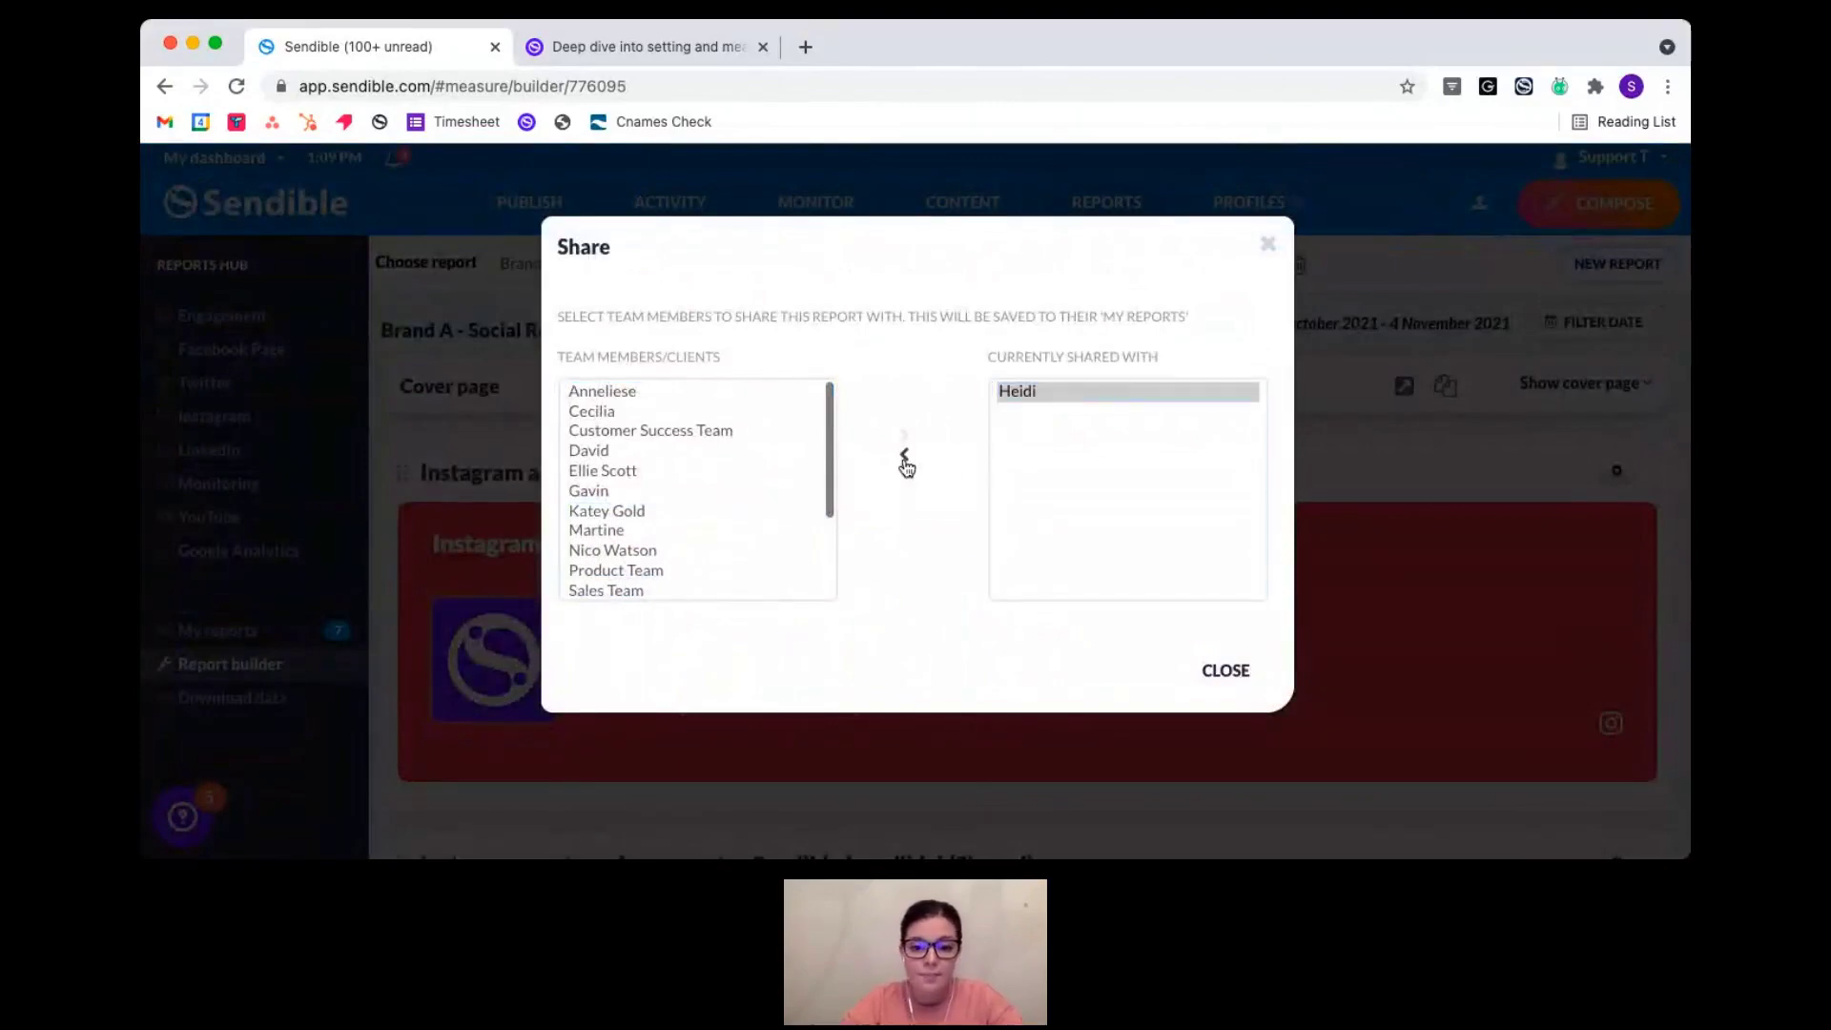
{"action": "left_click", "coordinate": [1268, 244]}
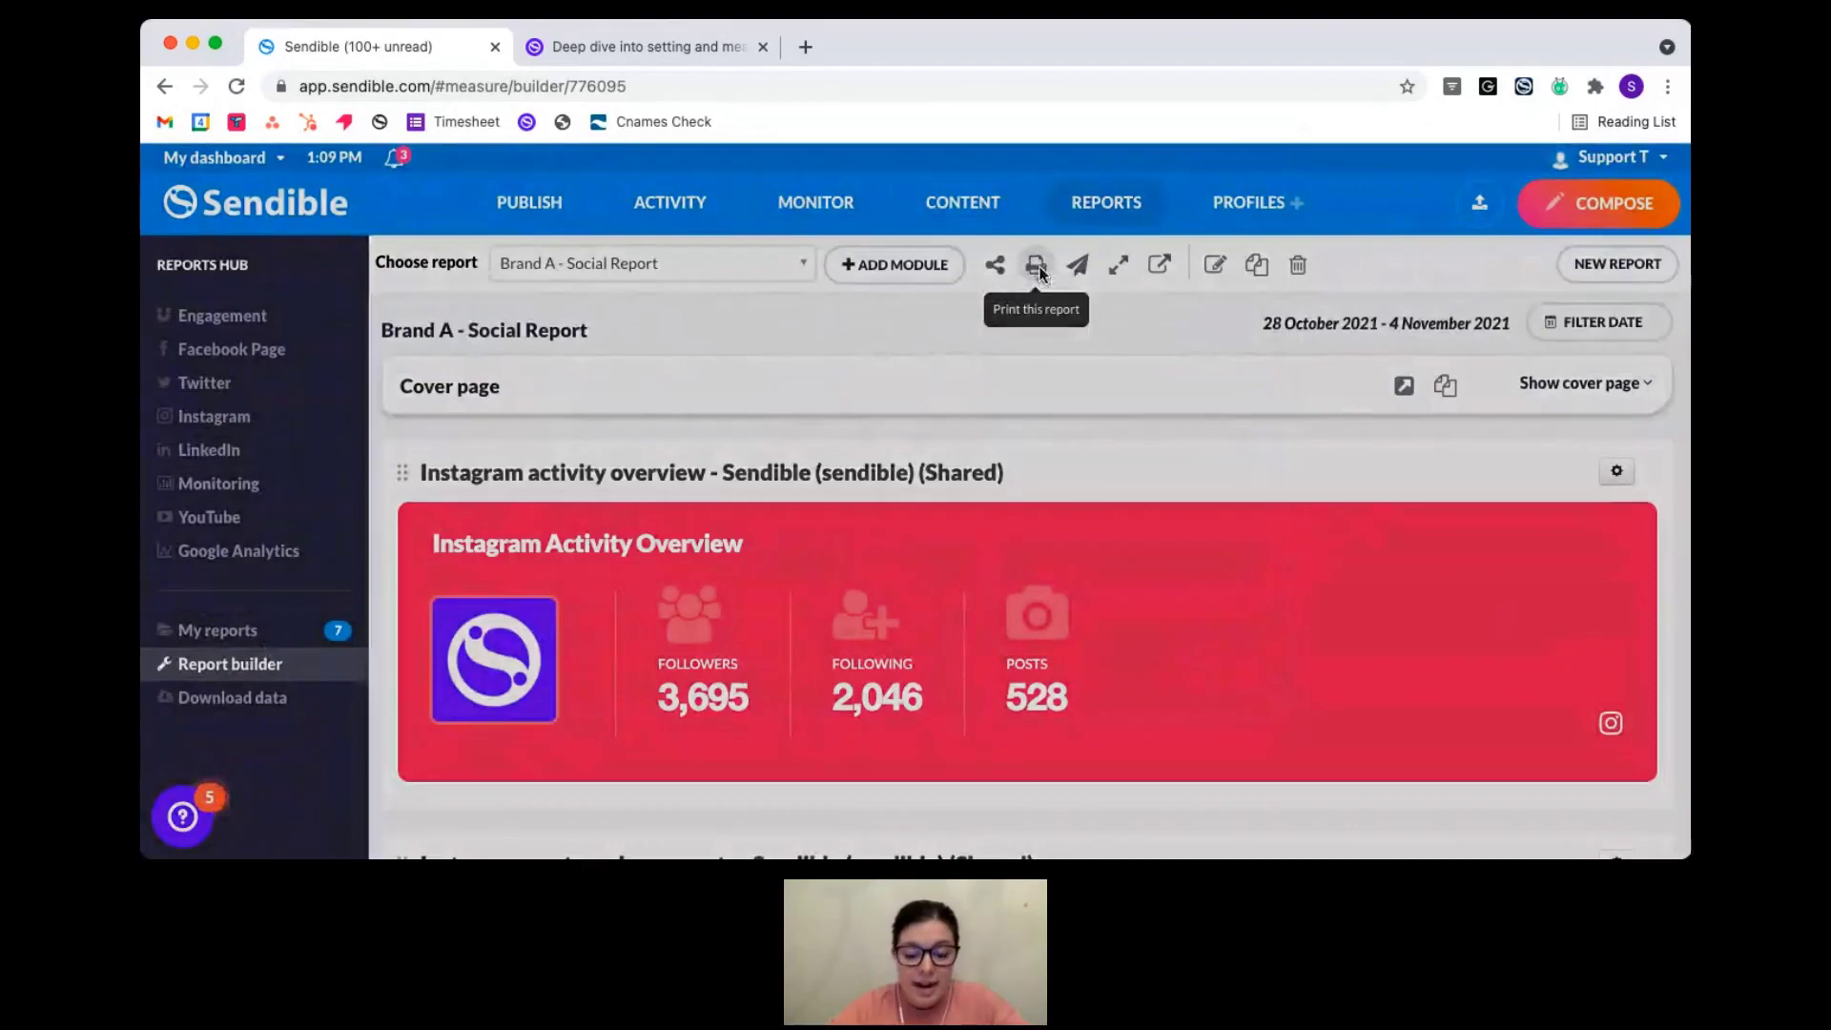
- Print the Brand A report with 'Do not include cover page' selected in Print options
{"action": "left_click", "coordinate": [1038, 268]}
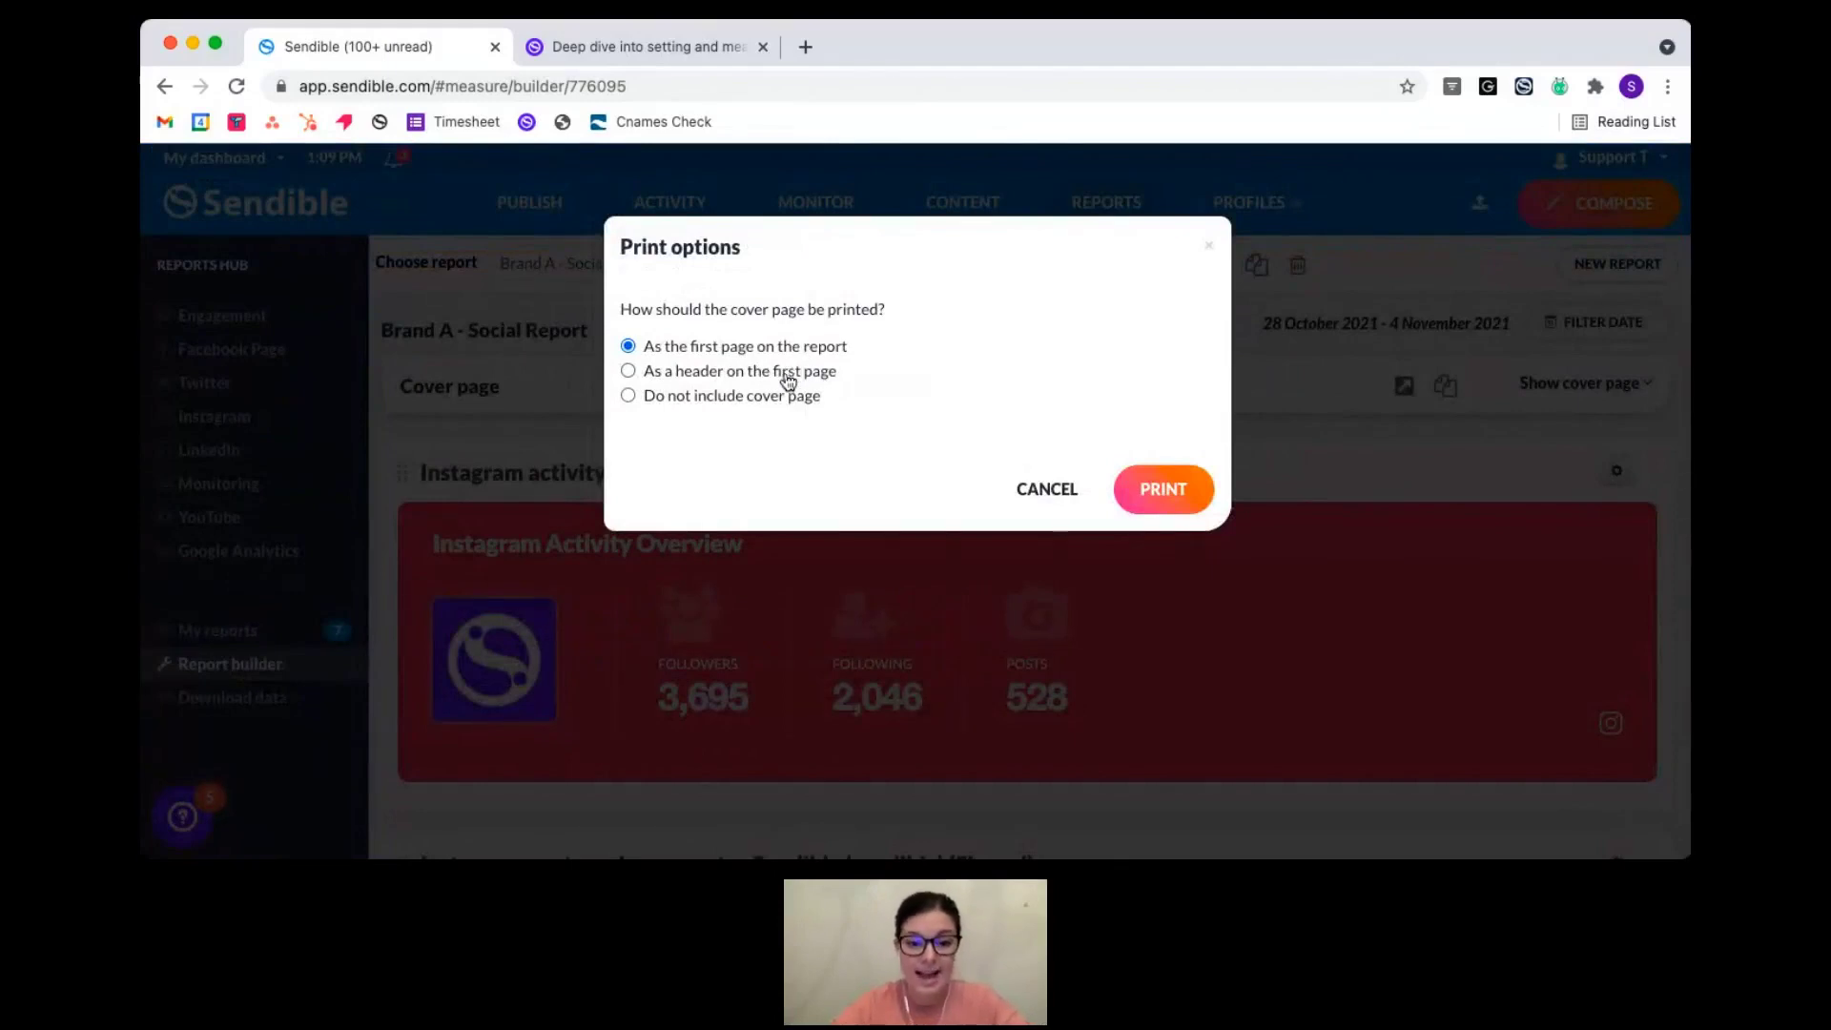
{"action": "left_click", "coordinate": [755, 399]}
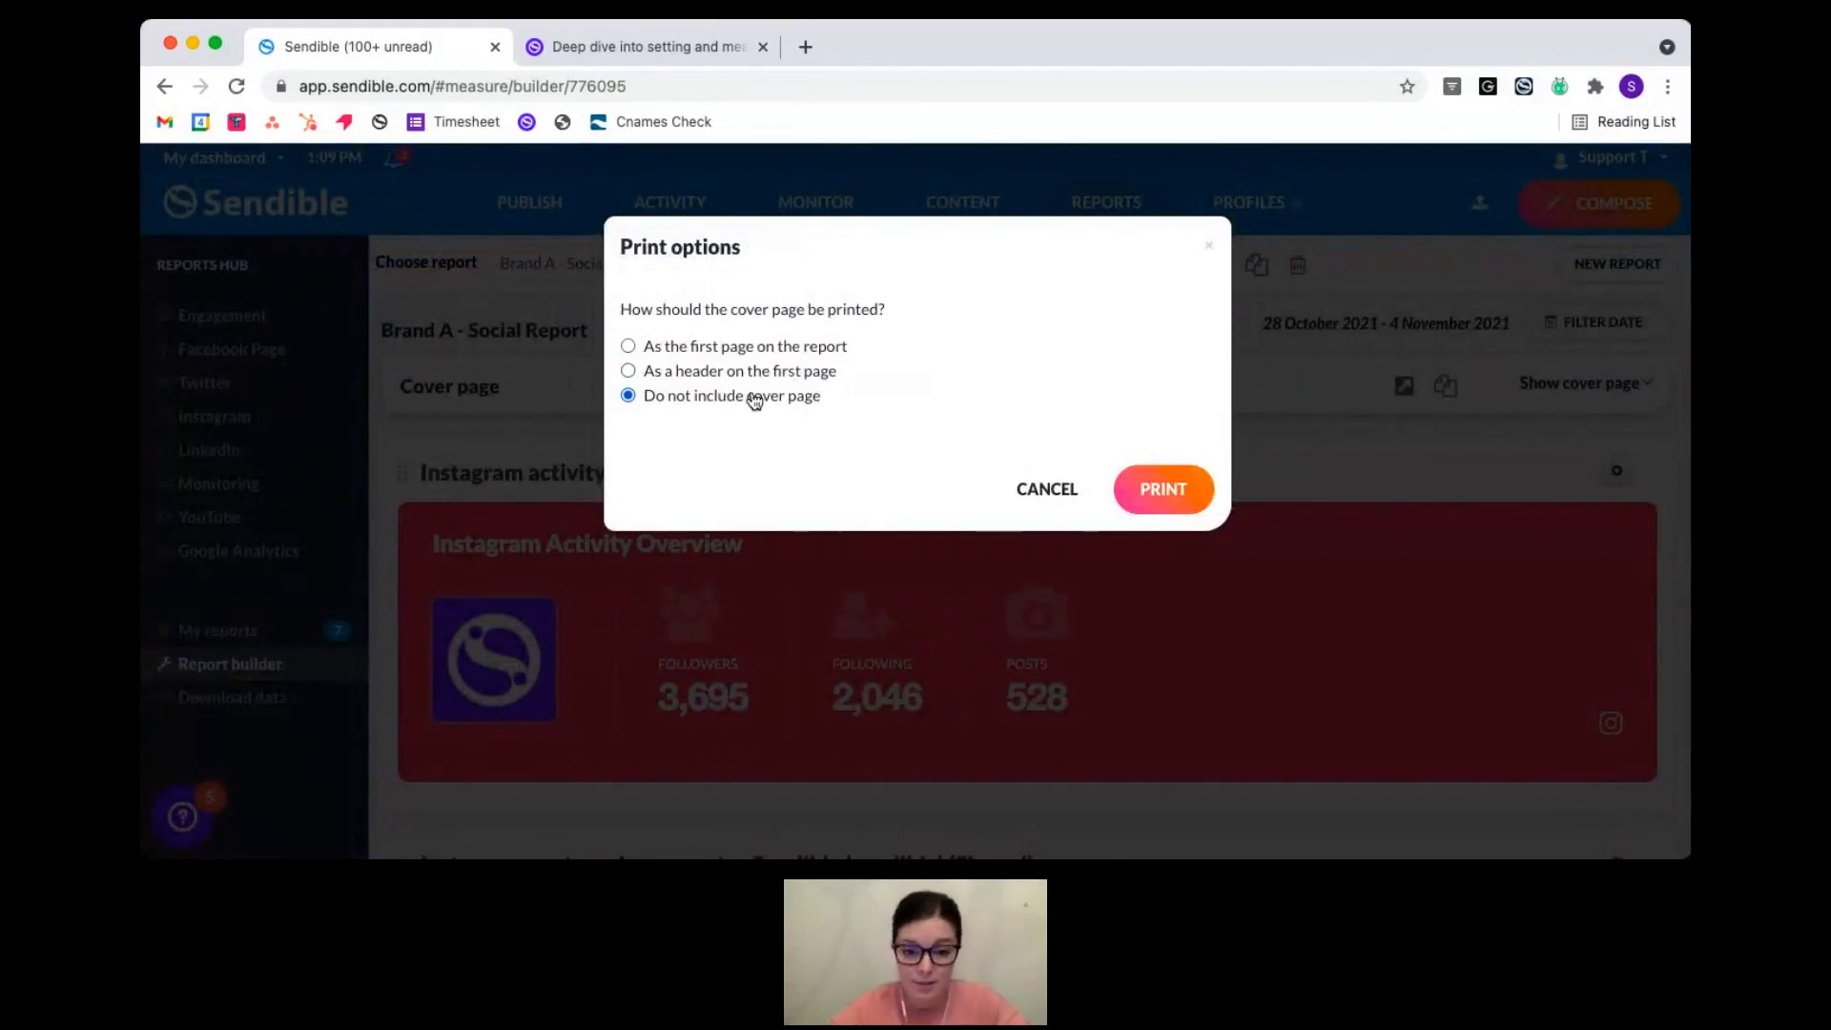
{"action": "left_click", "coordinate": [1177, 498]}
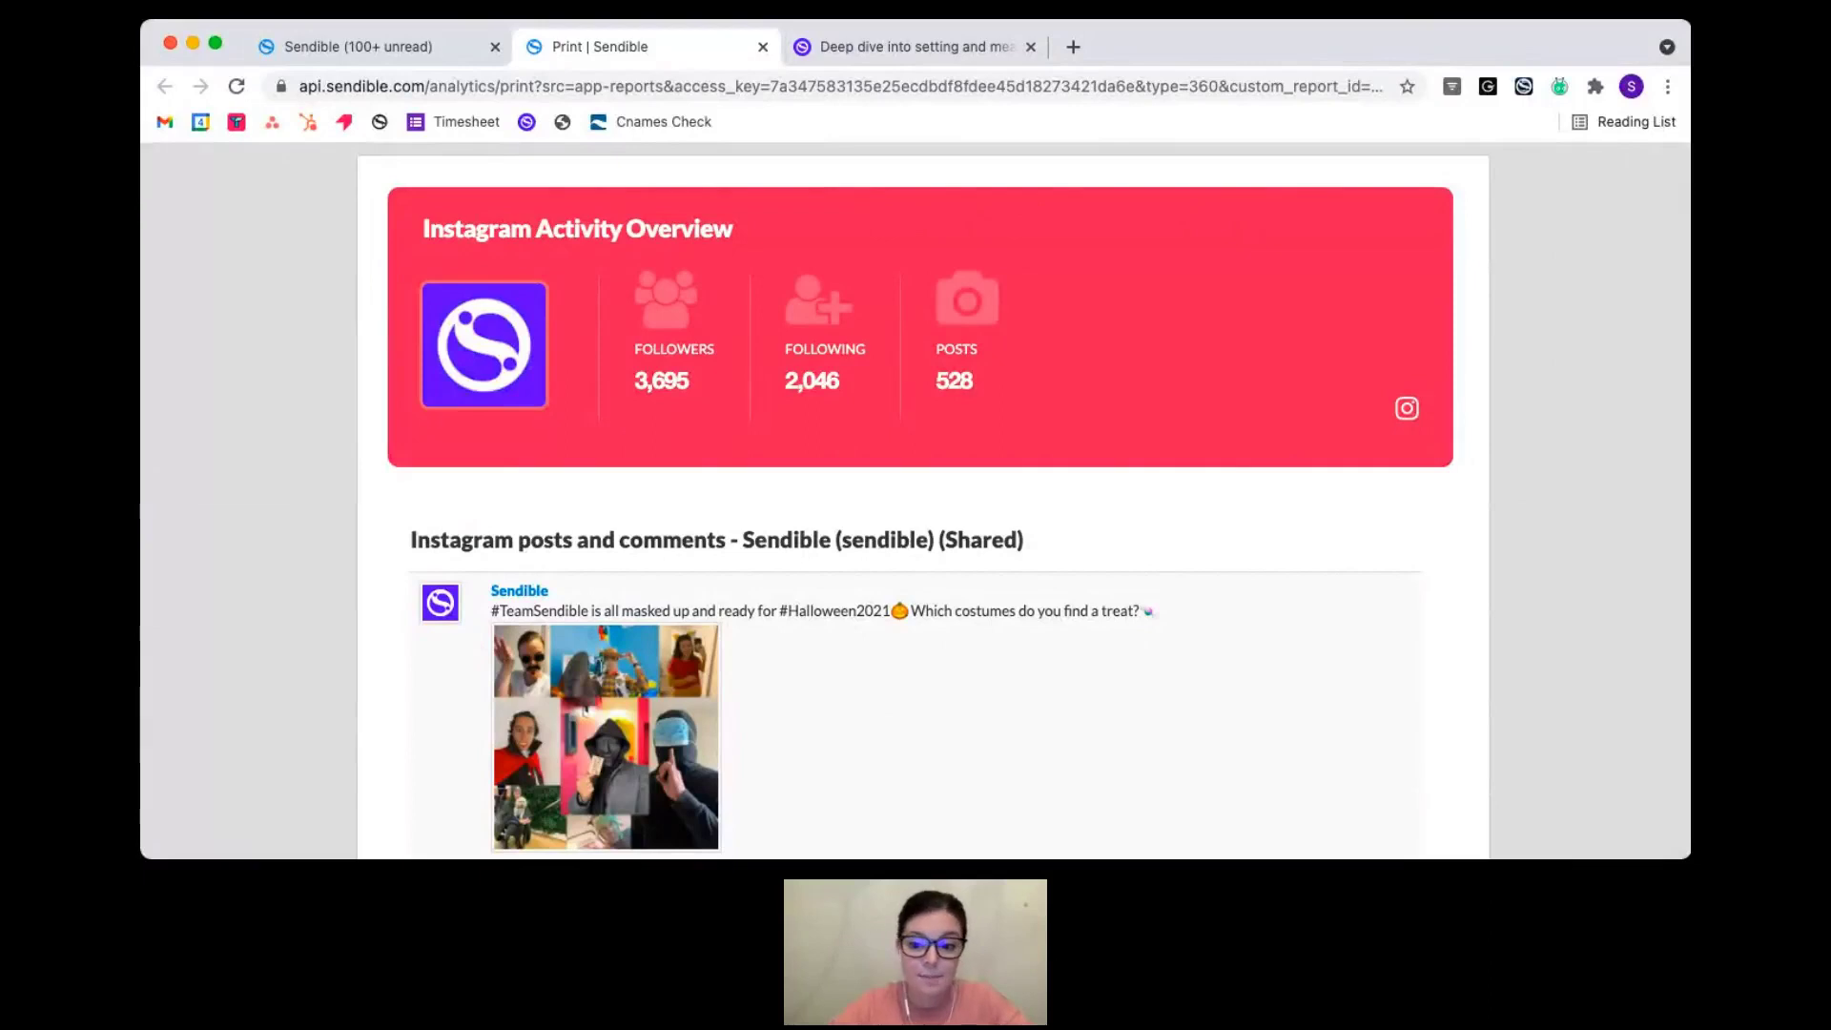
- Close the Print tab and reload the report builder page from the address bar
{"action": "left_click", "coordinate": [763, 47]}
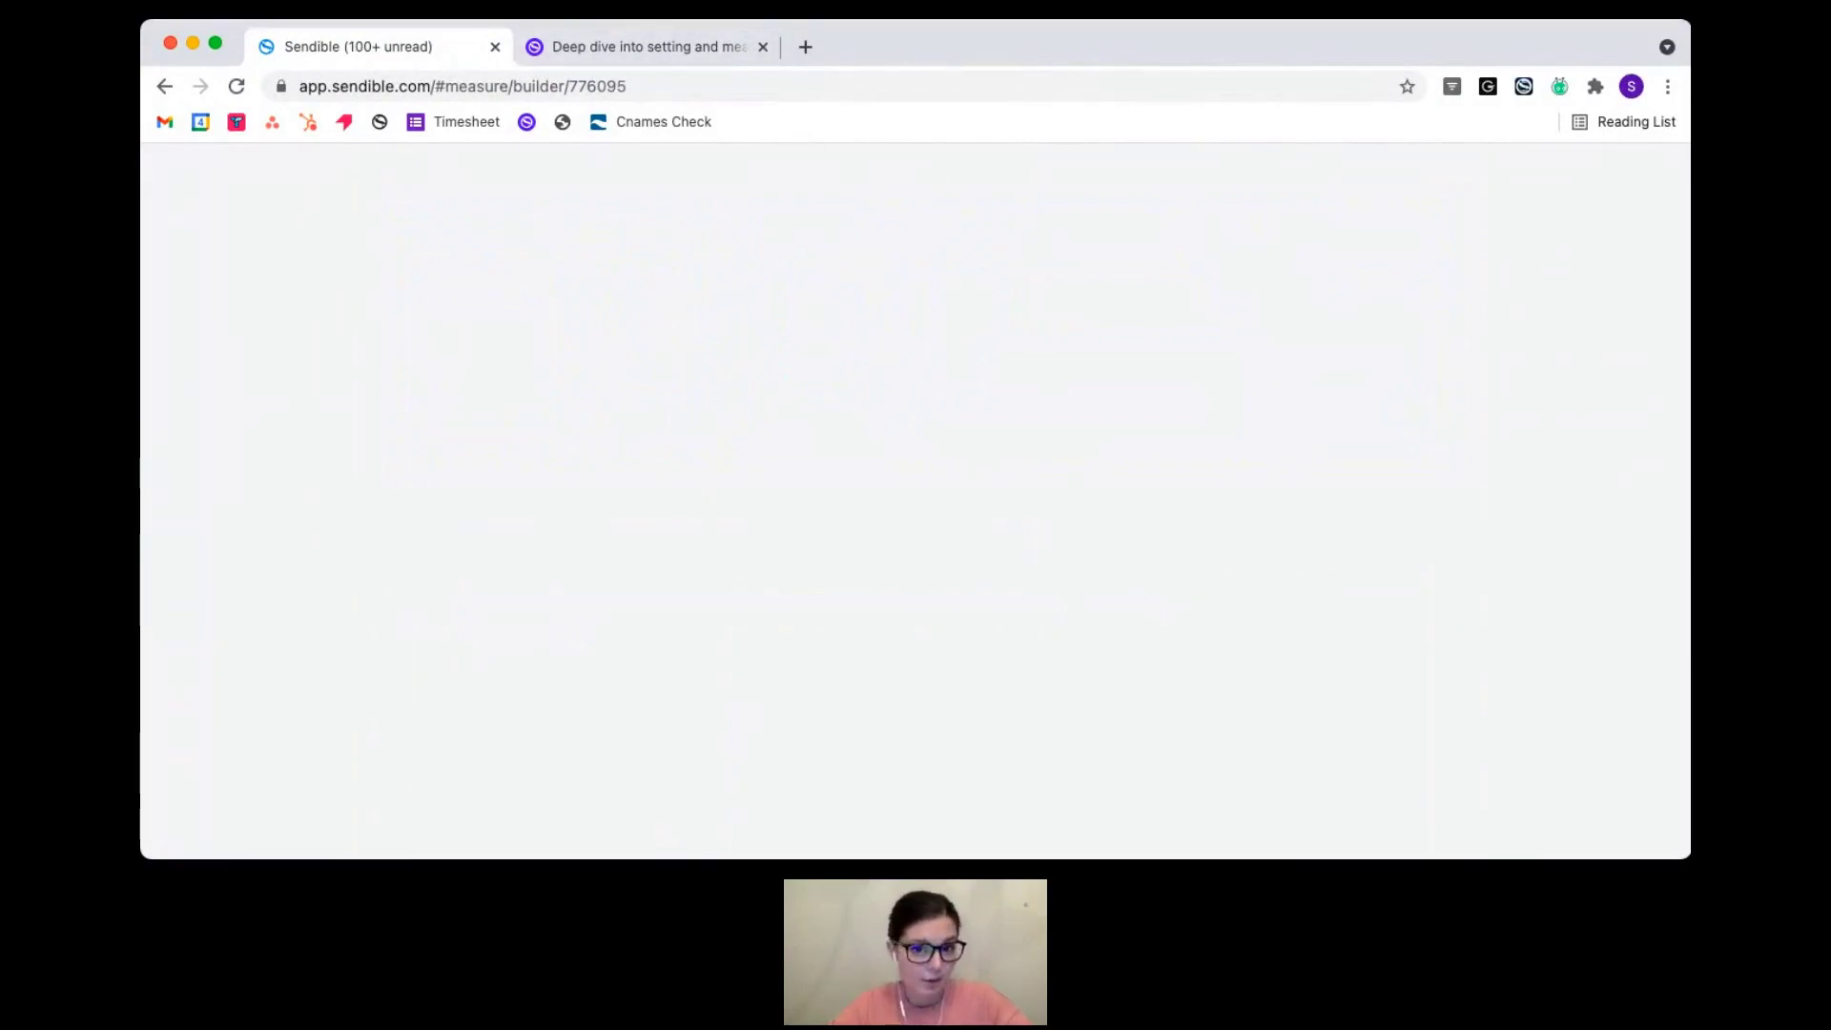
{"action": "key", "text": "super+Tab"}
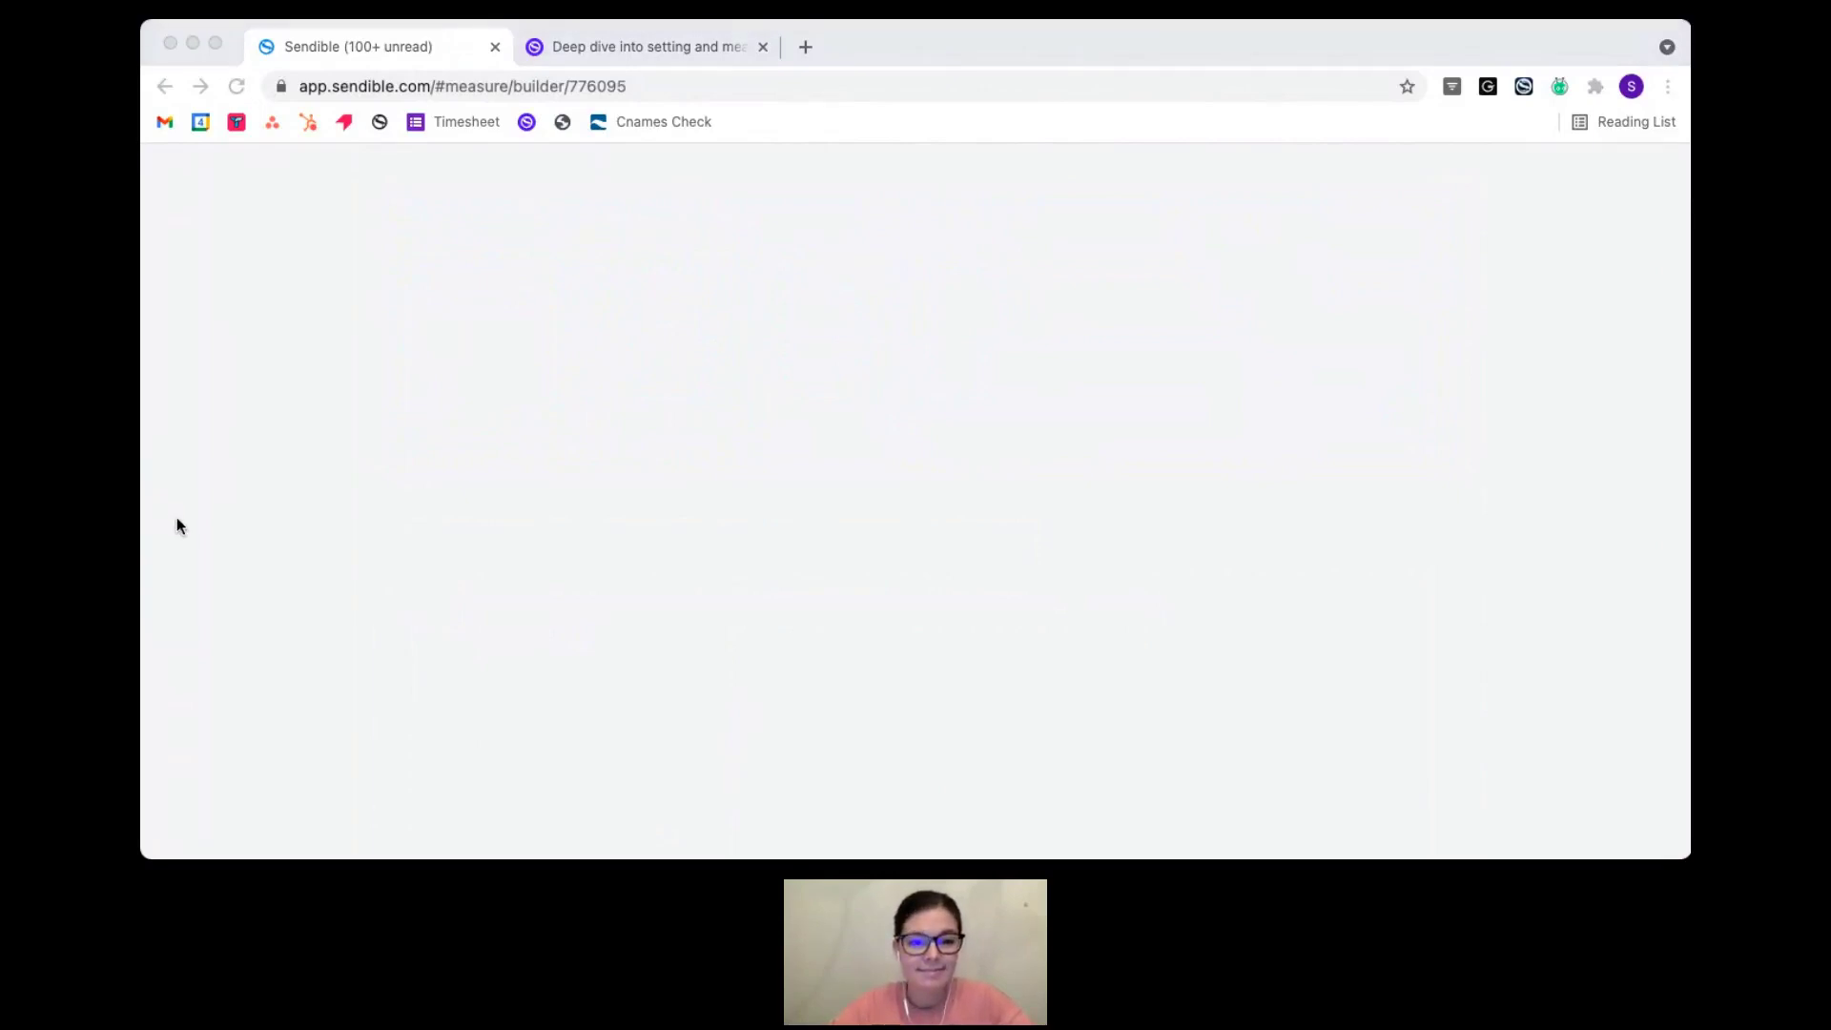
{"action": "left_click", "coordinate": [176, 518]}
{"action": "left_click", "coordinate": [635, 87]}
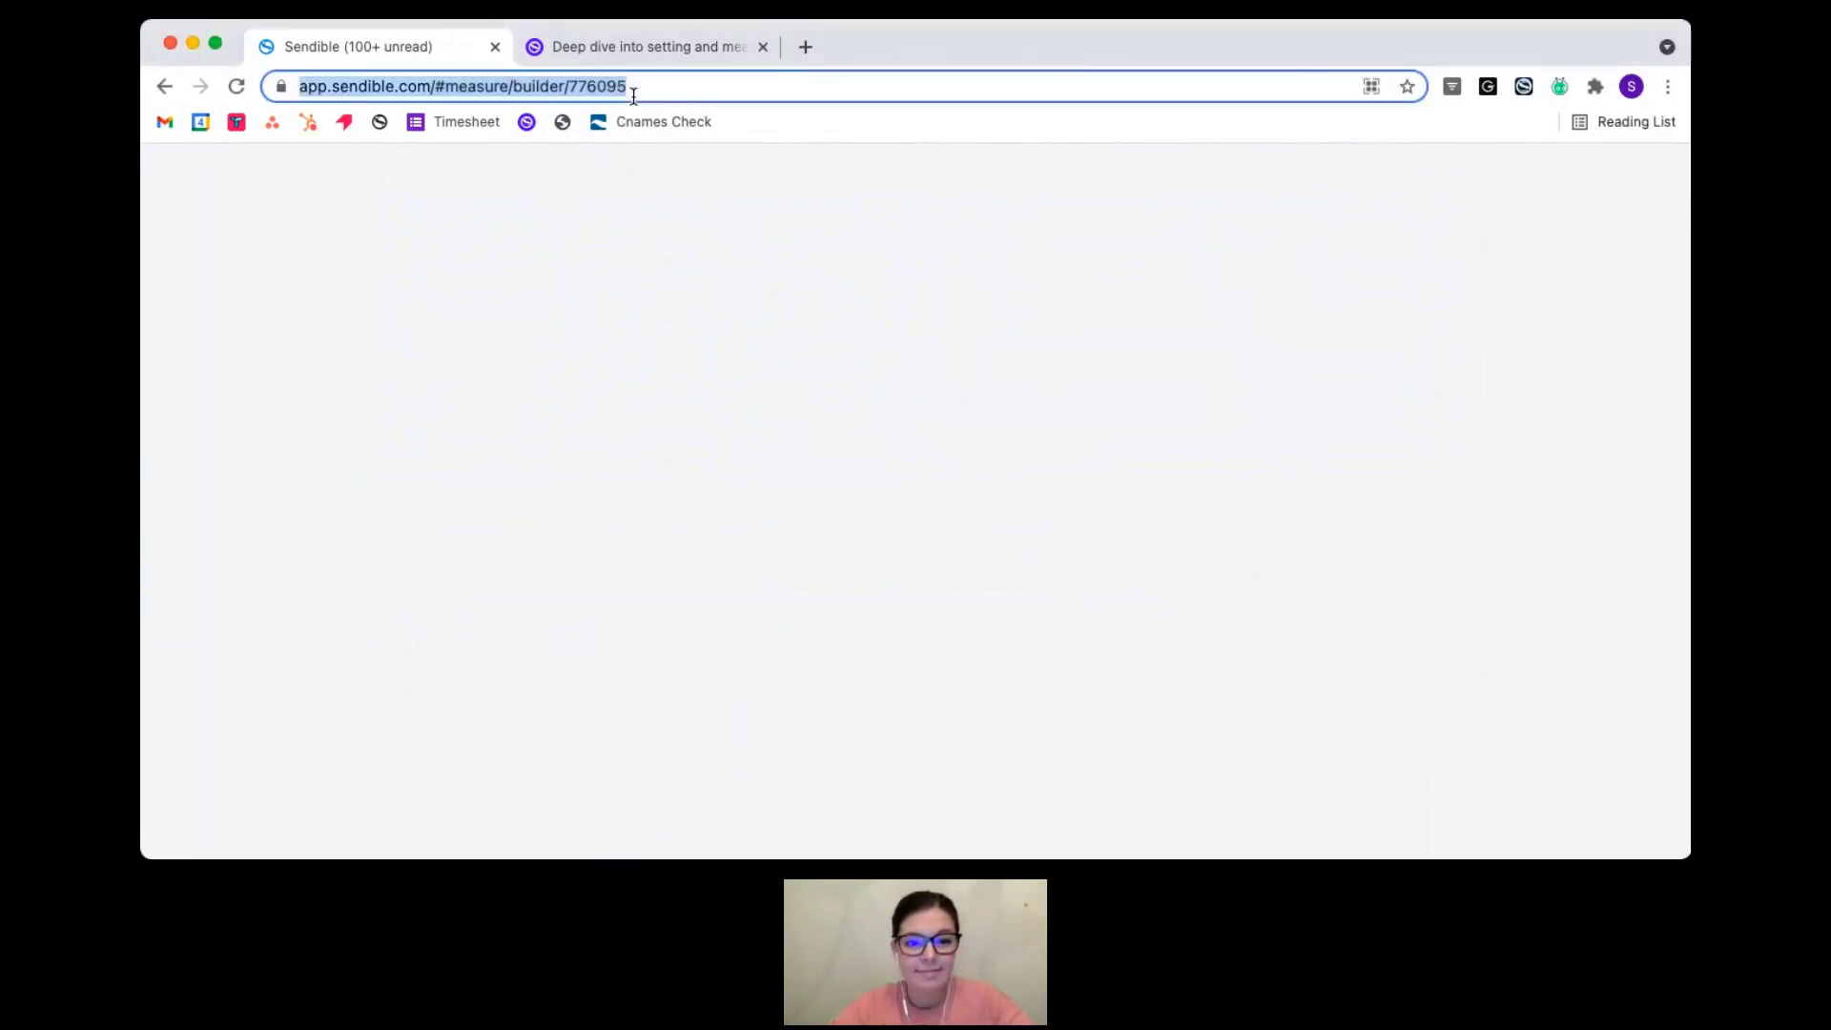
{"action": "key", "text": "Right"}
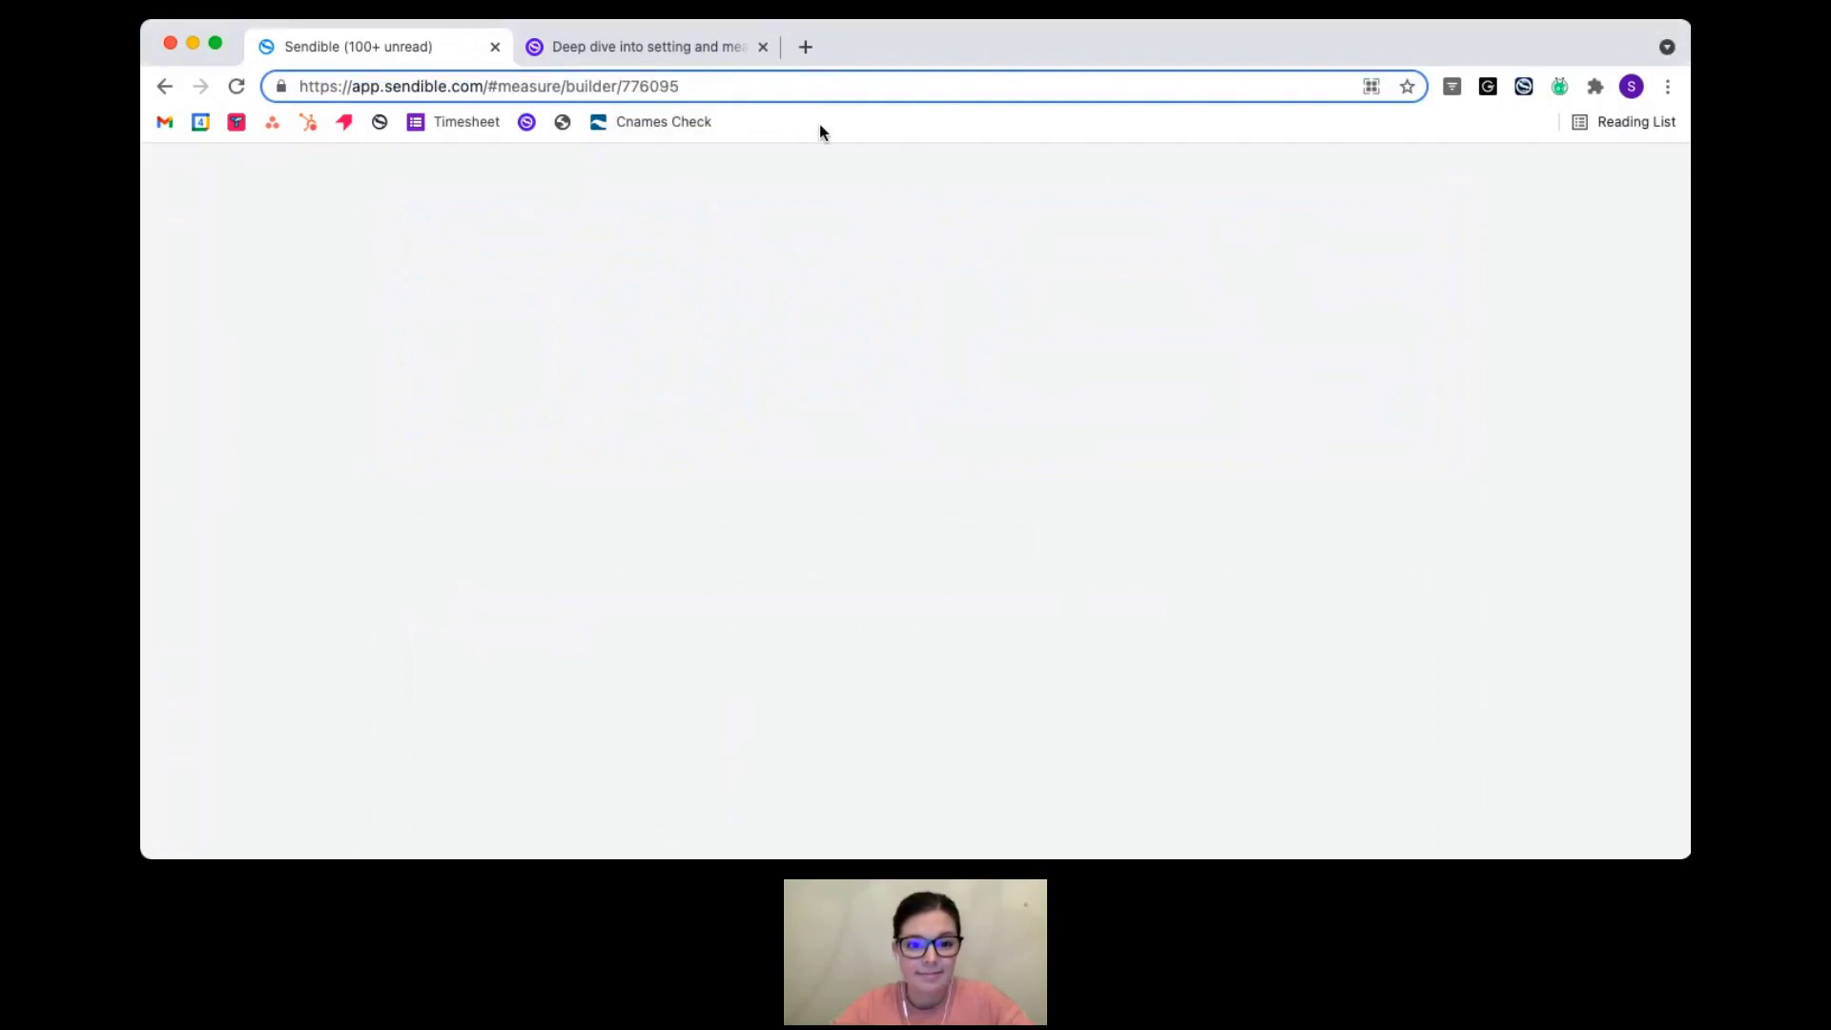
{"action": "key", "text": "Return"}
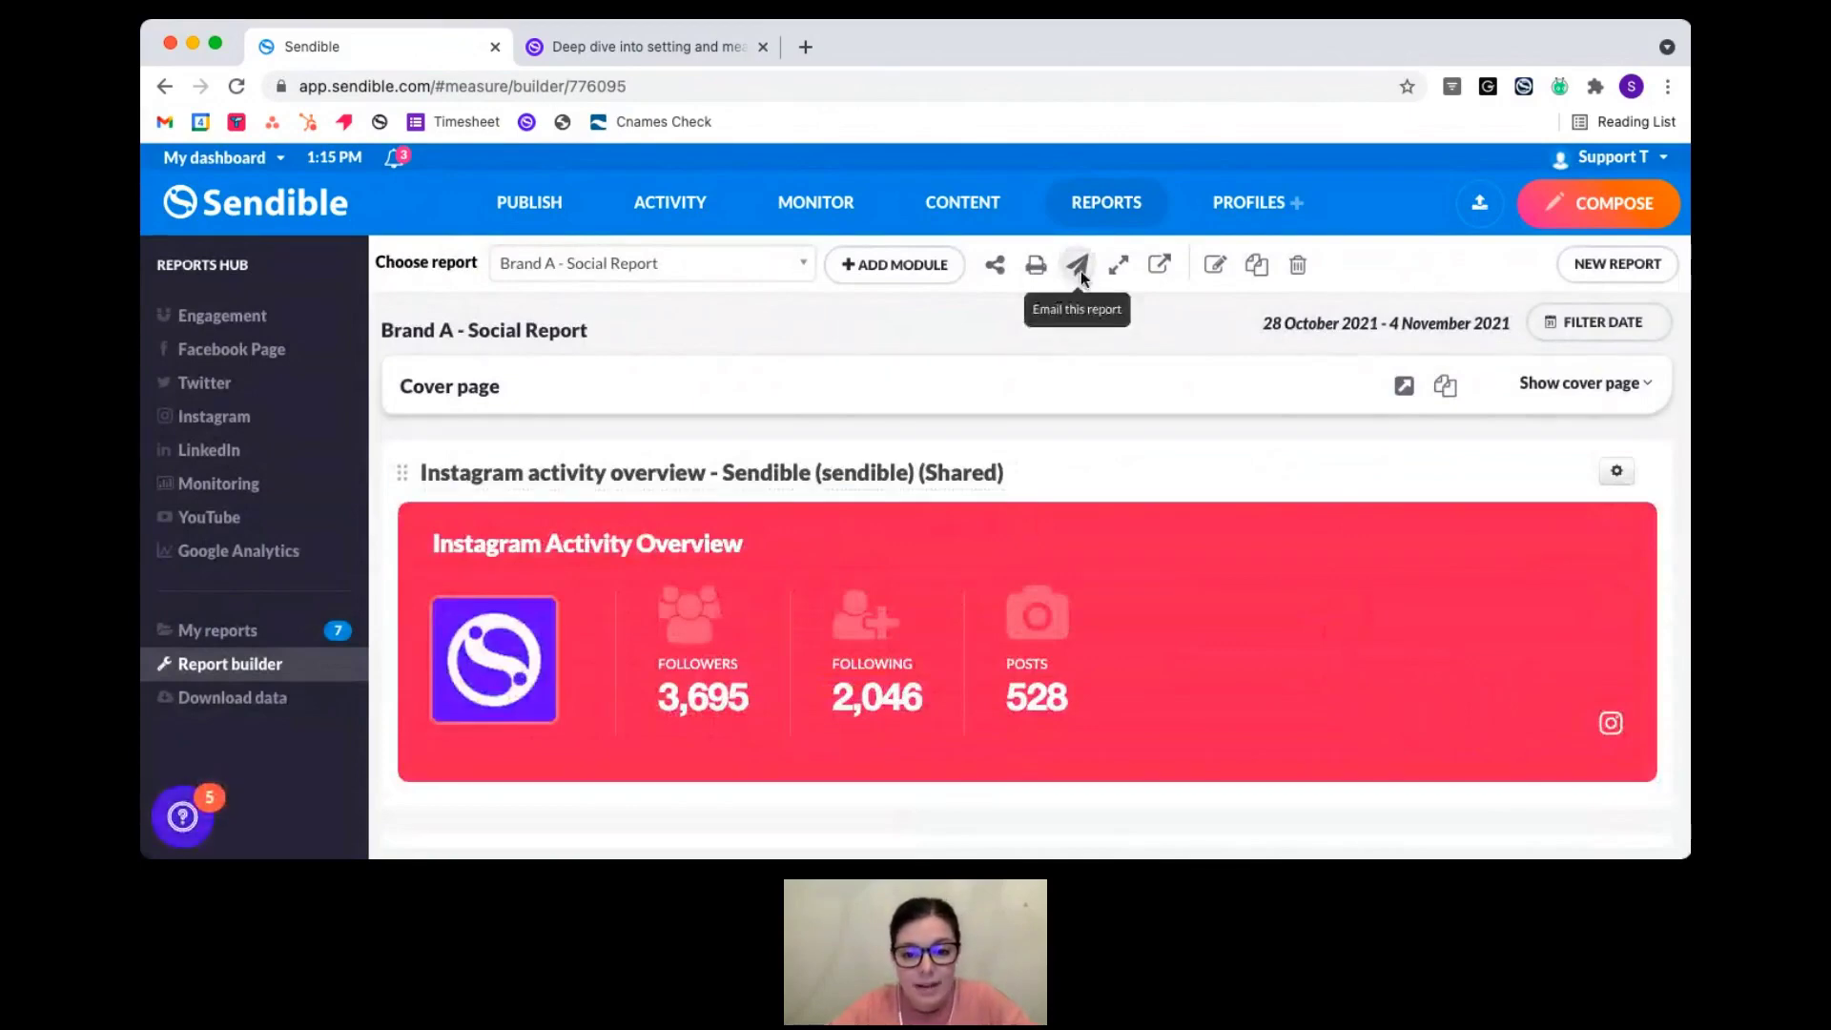
- Email the report to the recipient's address with subject and message 'Weekly Social Report'
{"action": "left_click", "coordinate": [1080, 276]}
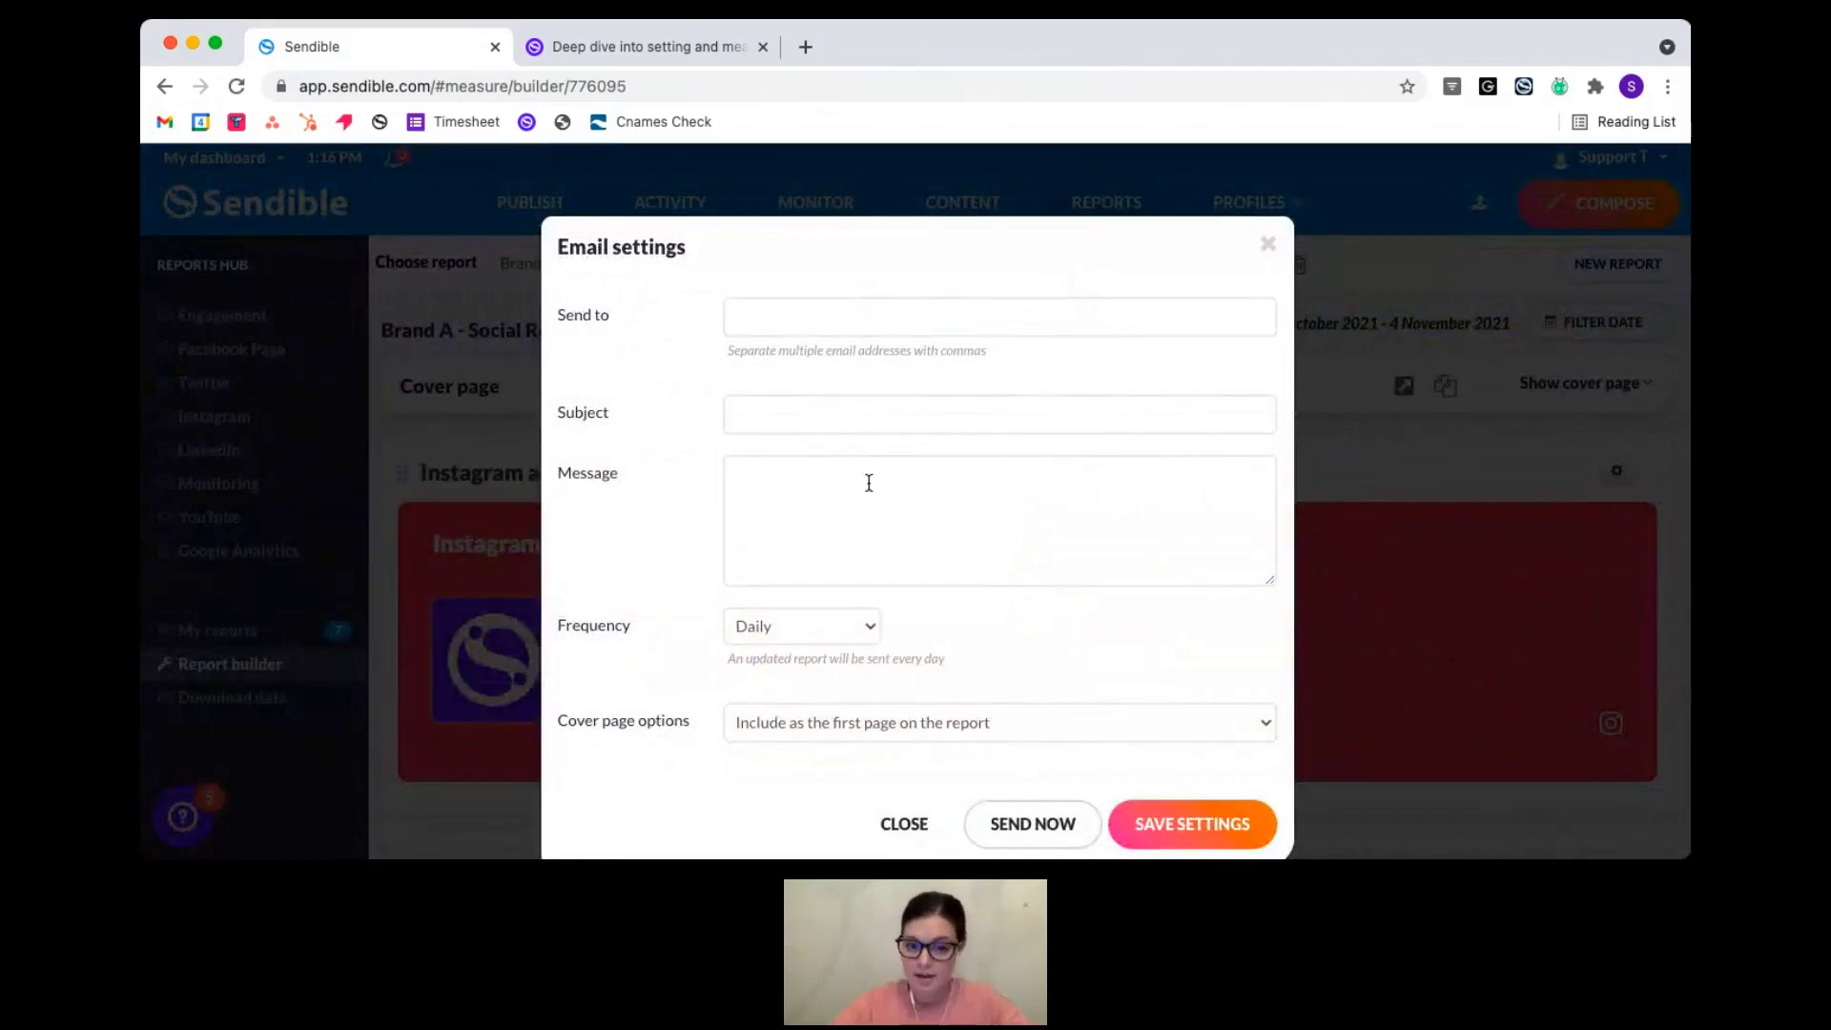
{"action": "left_click", "coordinate": [773, 320]}
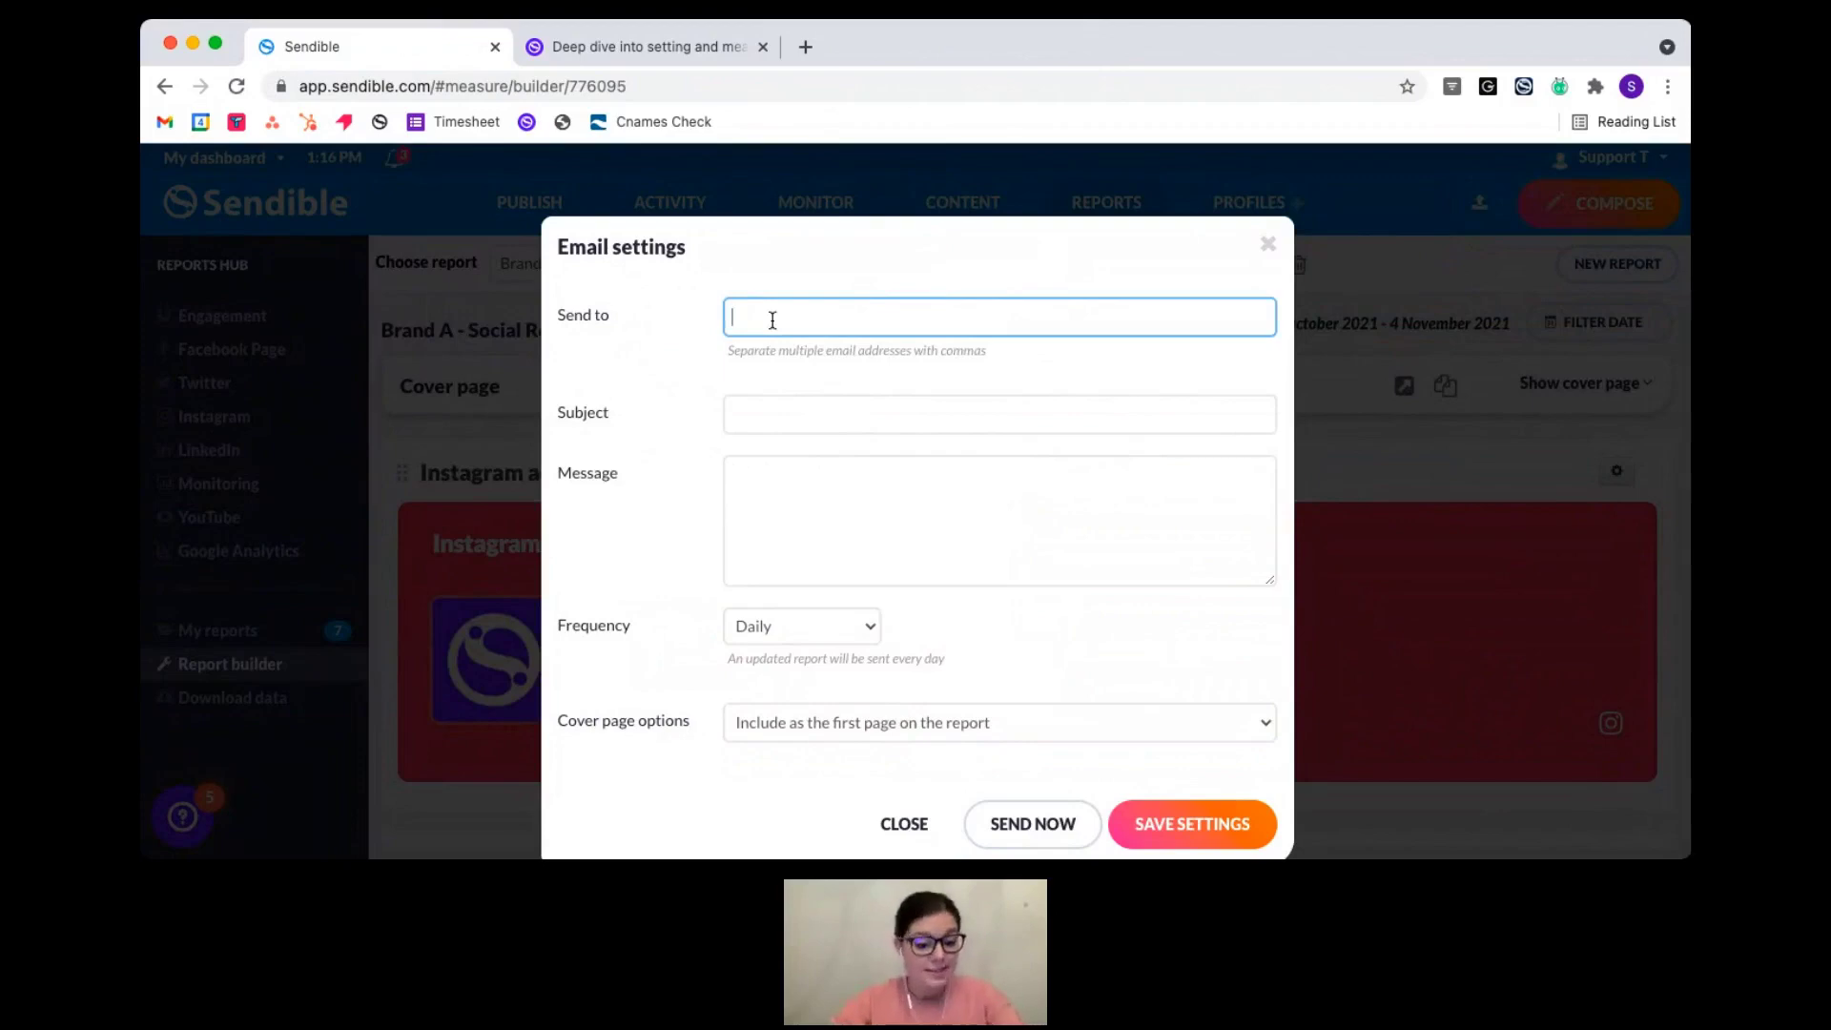
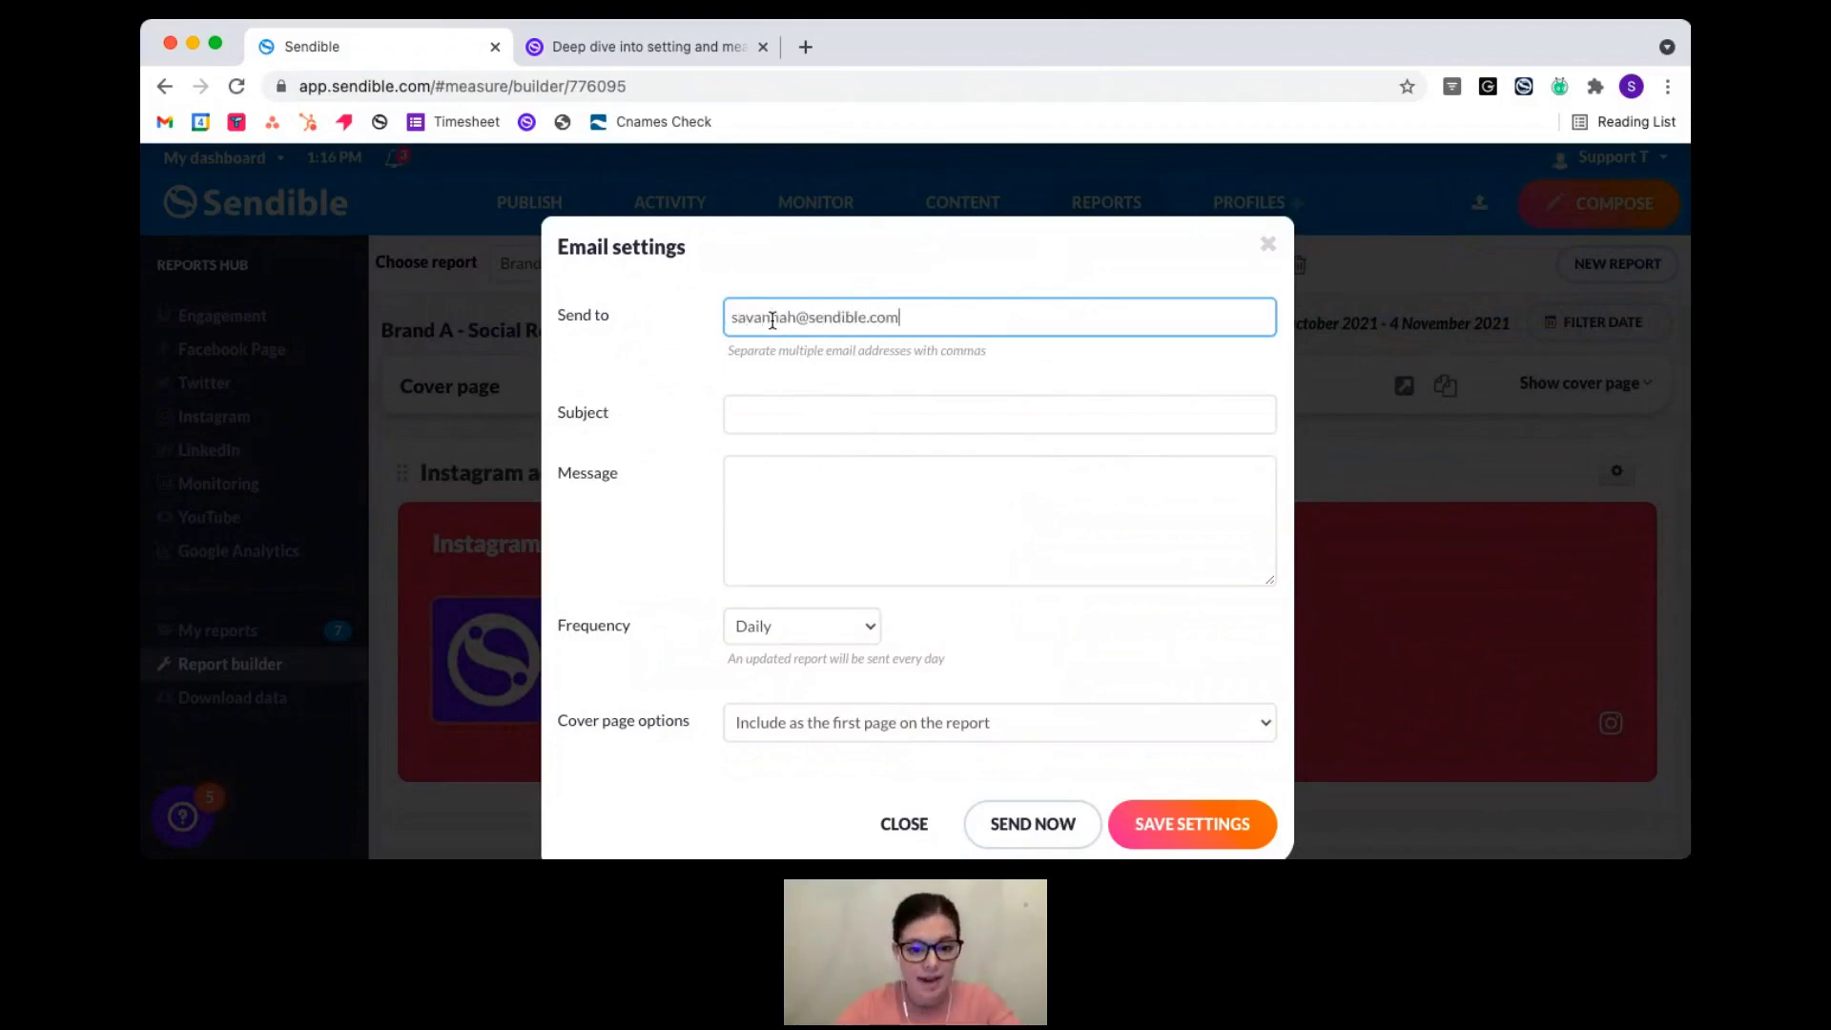
{"action": "left_click", "coordinate": [798, 419]}
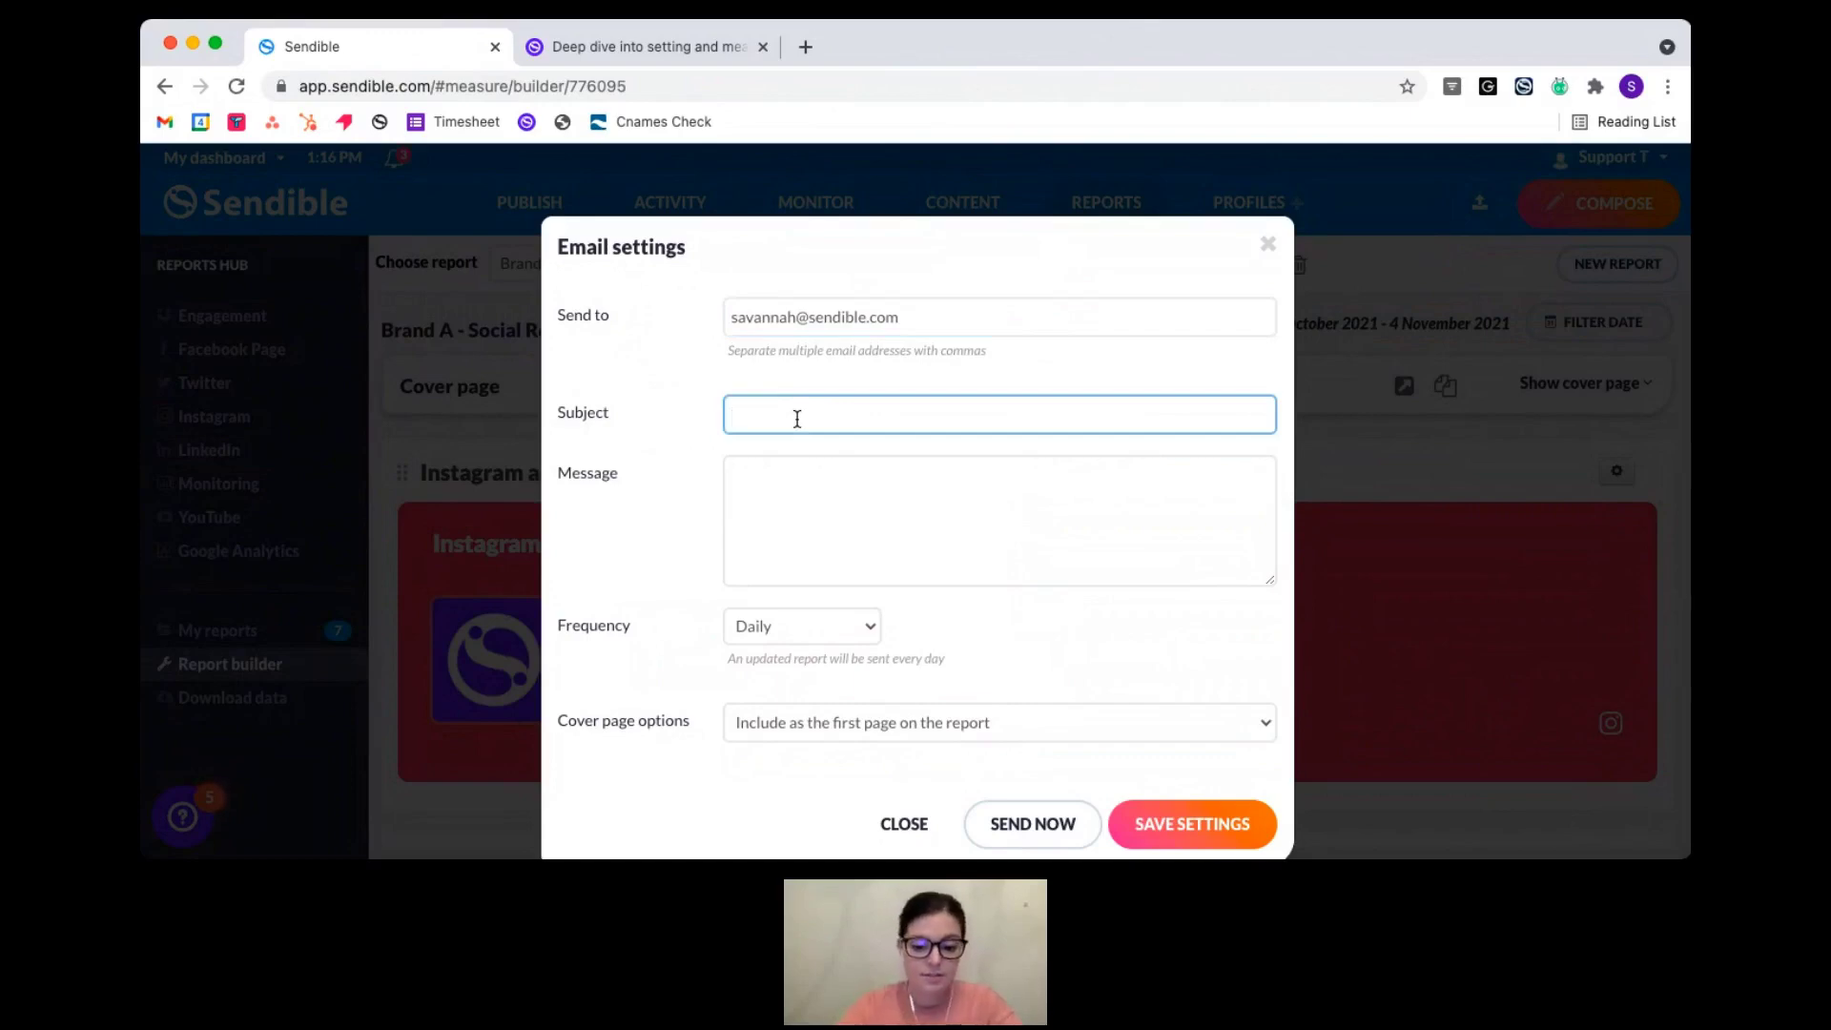
{"action": "type", "text": "Weekl"}
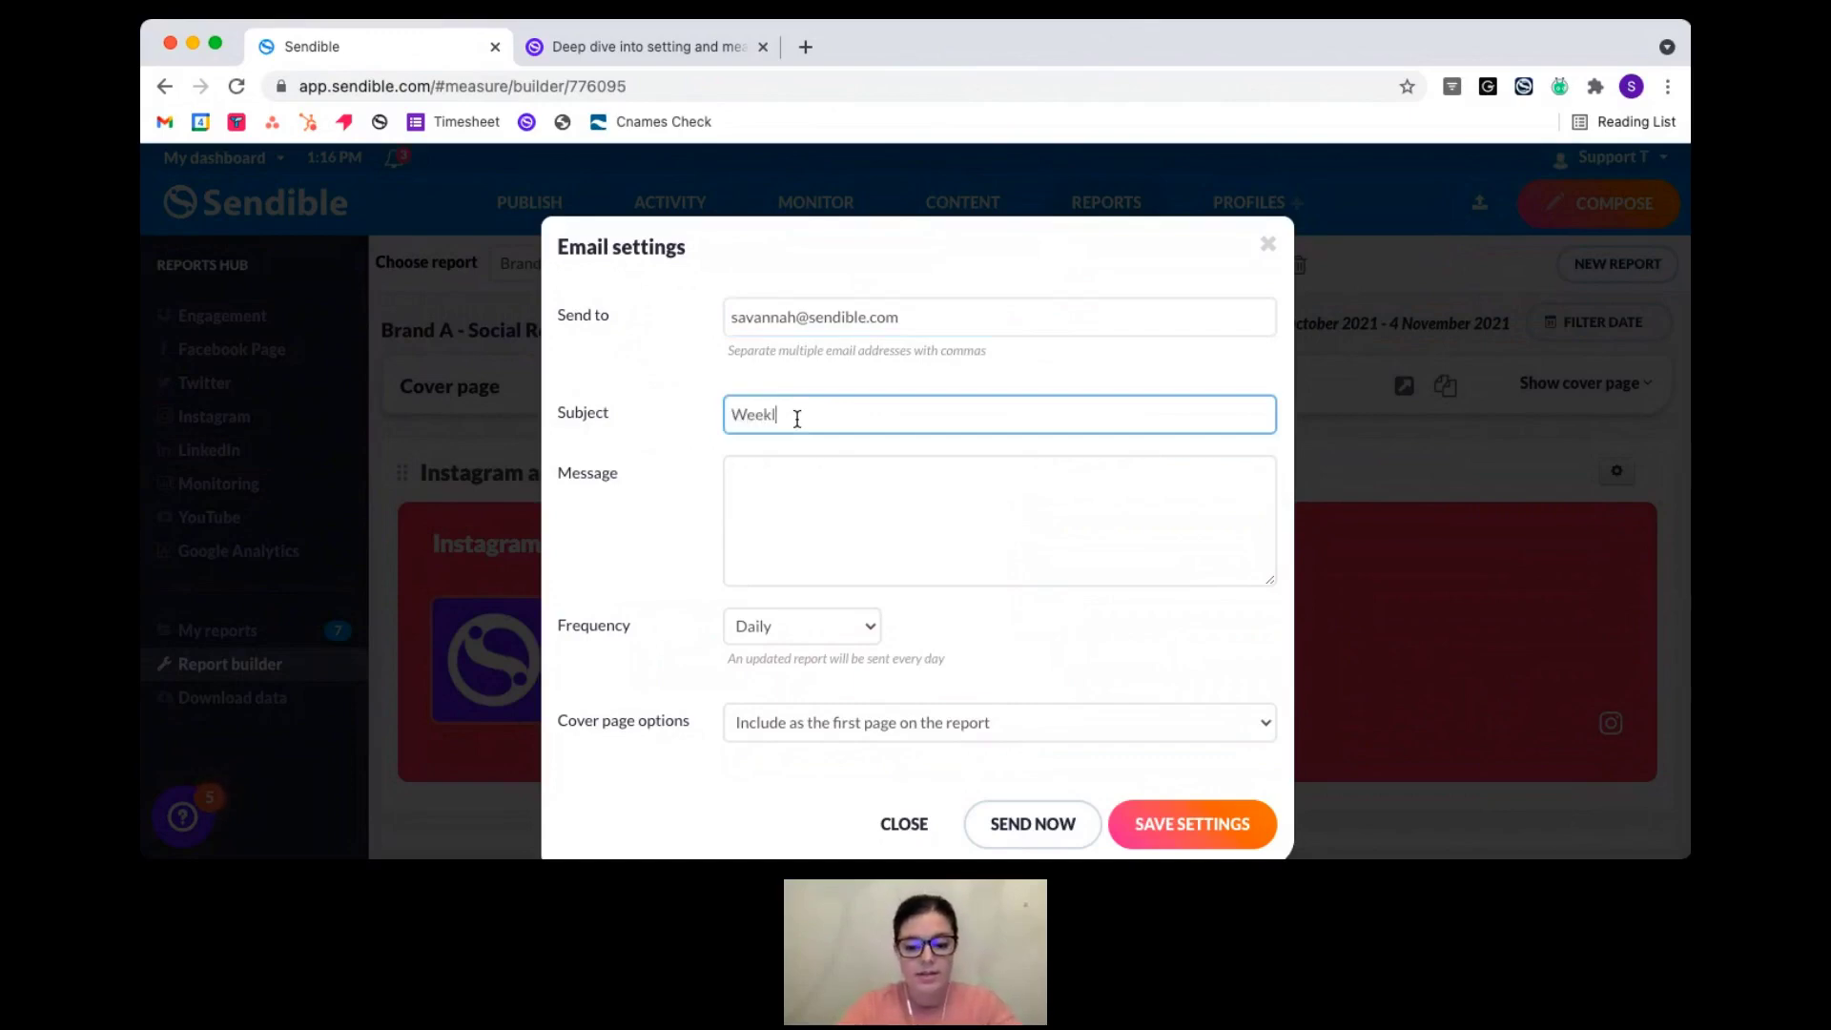
{"action": "type", "text": "y Social "}
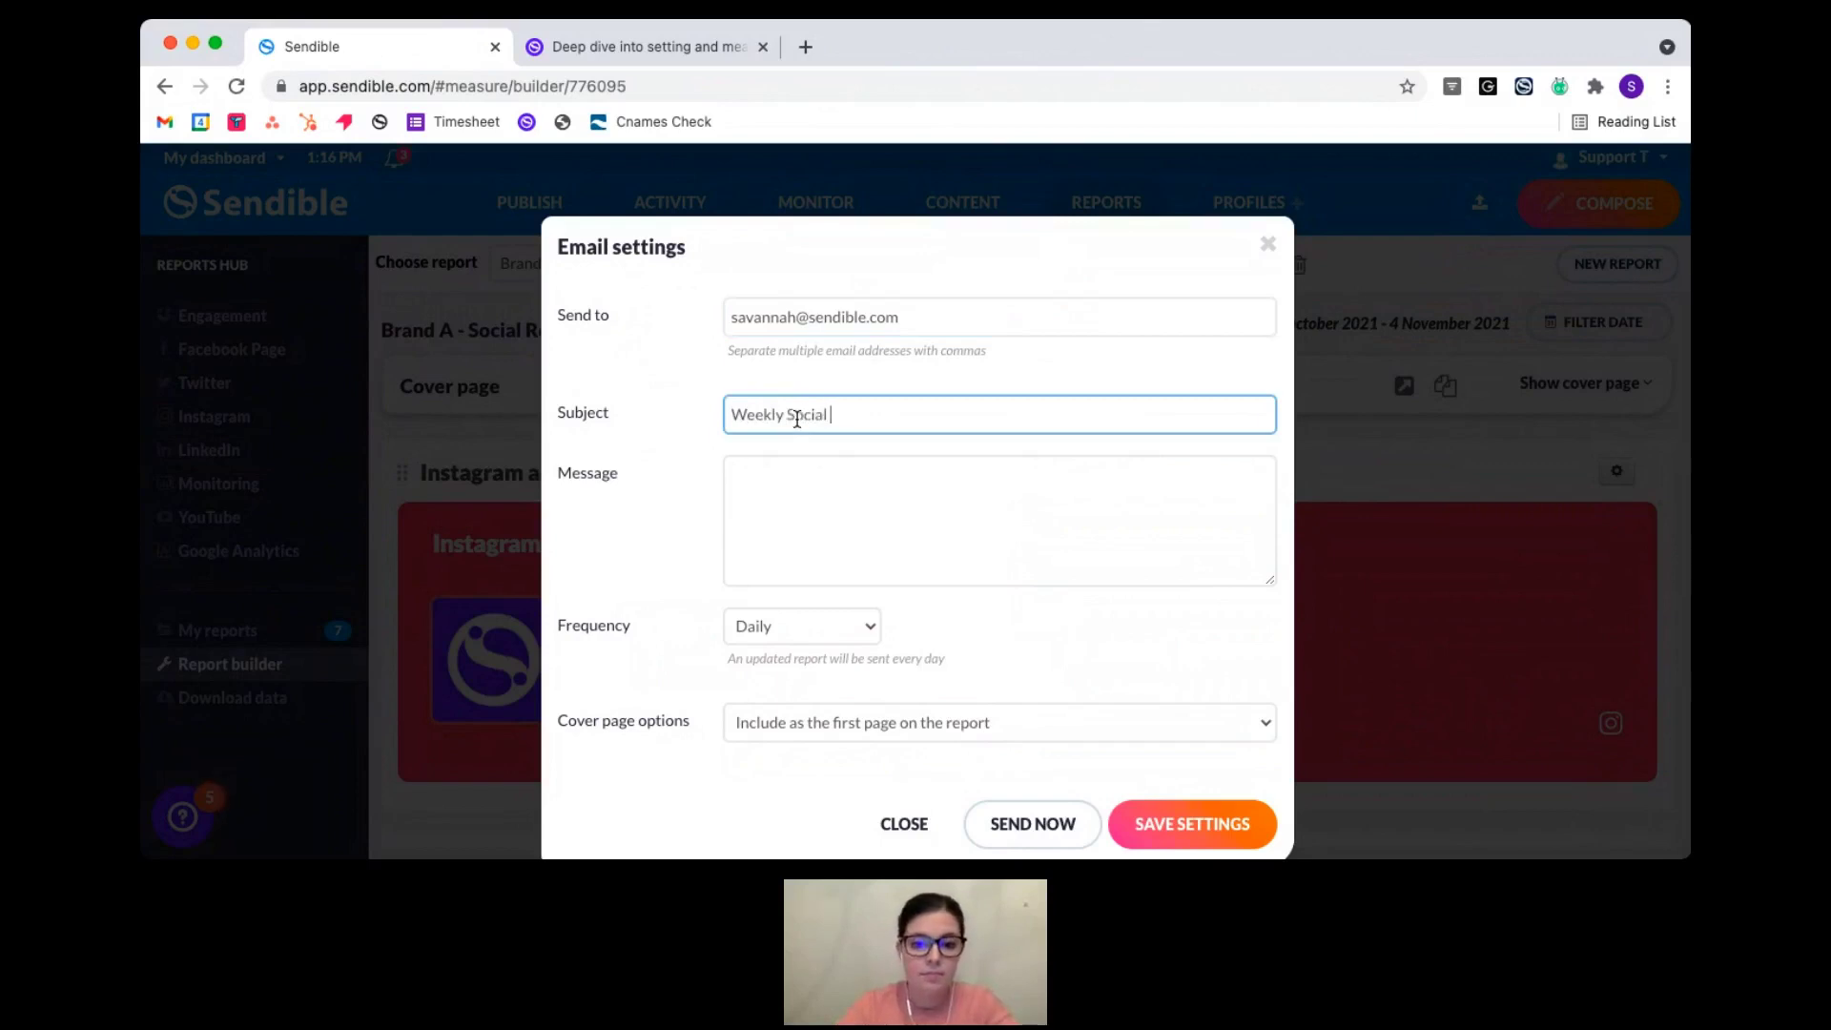
{"action": "type", "text": "Report"}
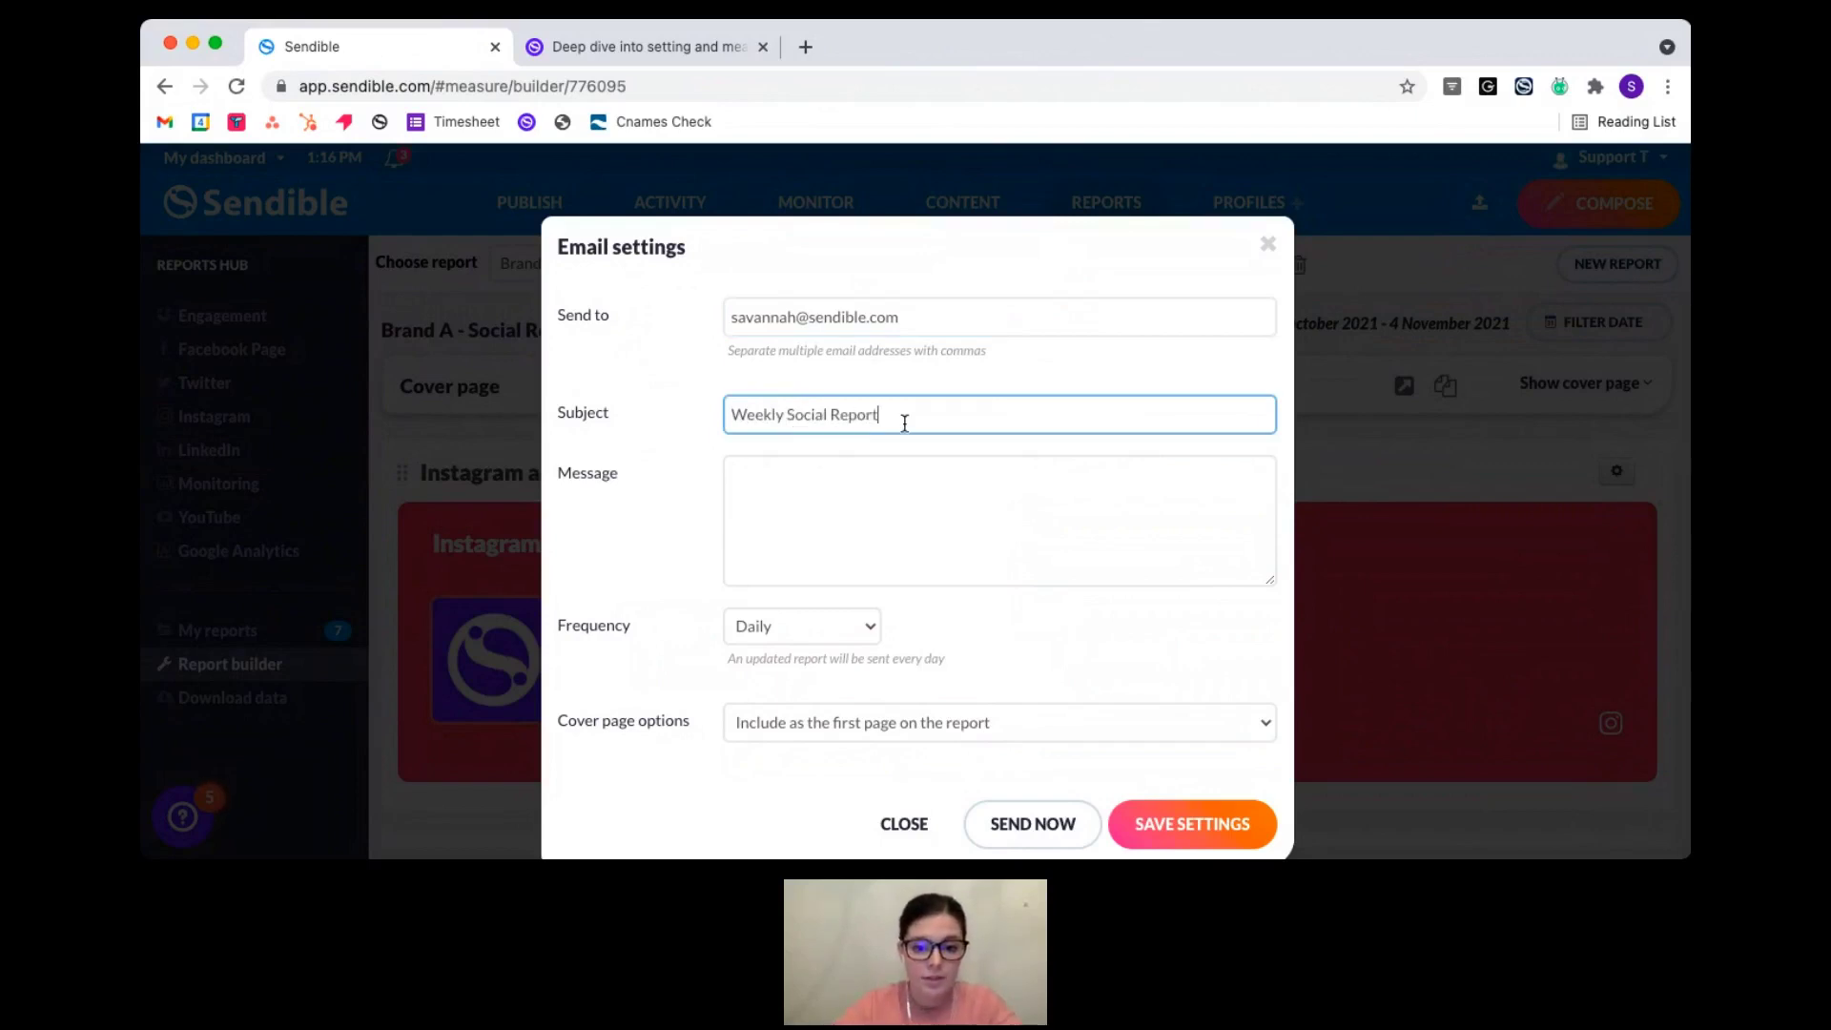
{"action": "left_click_drag", "start_coordinate": [726, 414], "coordinate": [896, 412]}
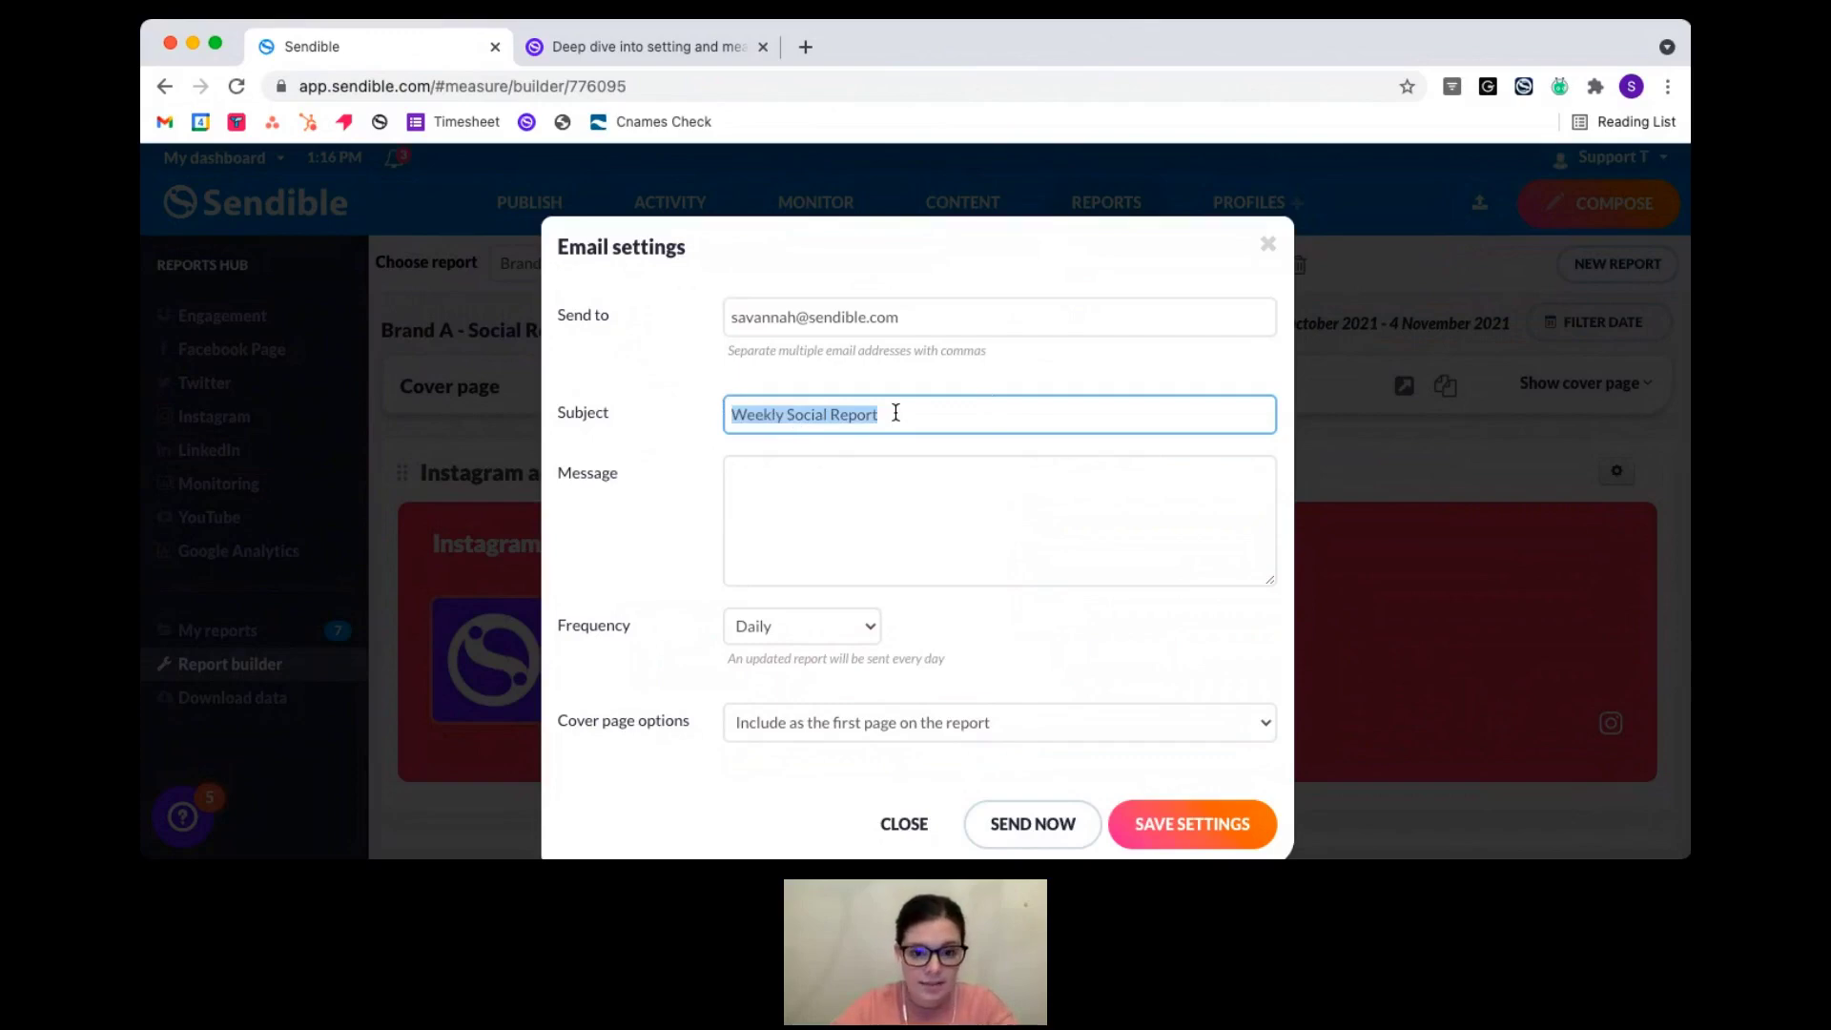
{"action": "key", "text": "ctrl+c"}
{"action": "left_click", "coordinate": [831, 500]}
{"action": "key", "text": "ctrl+v"}
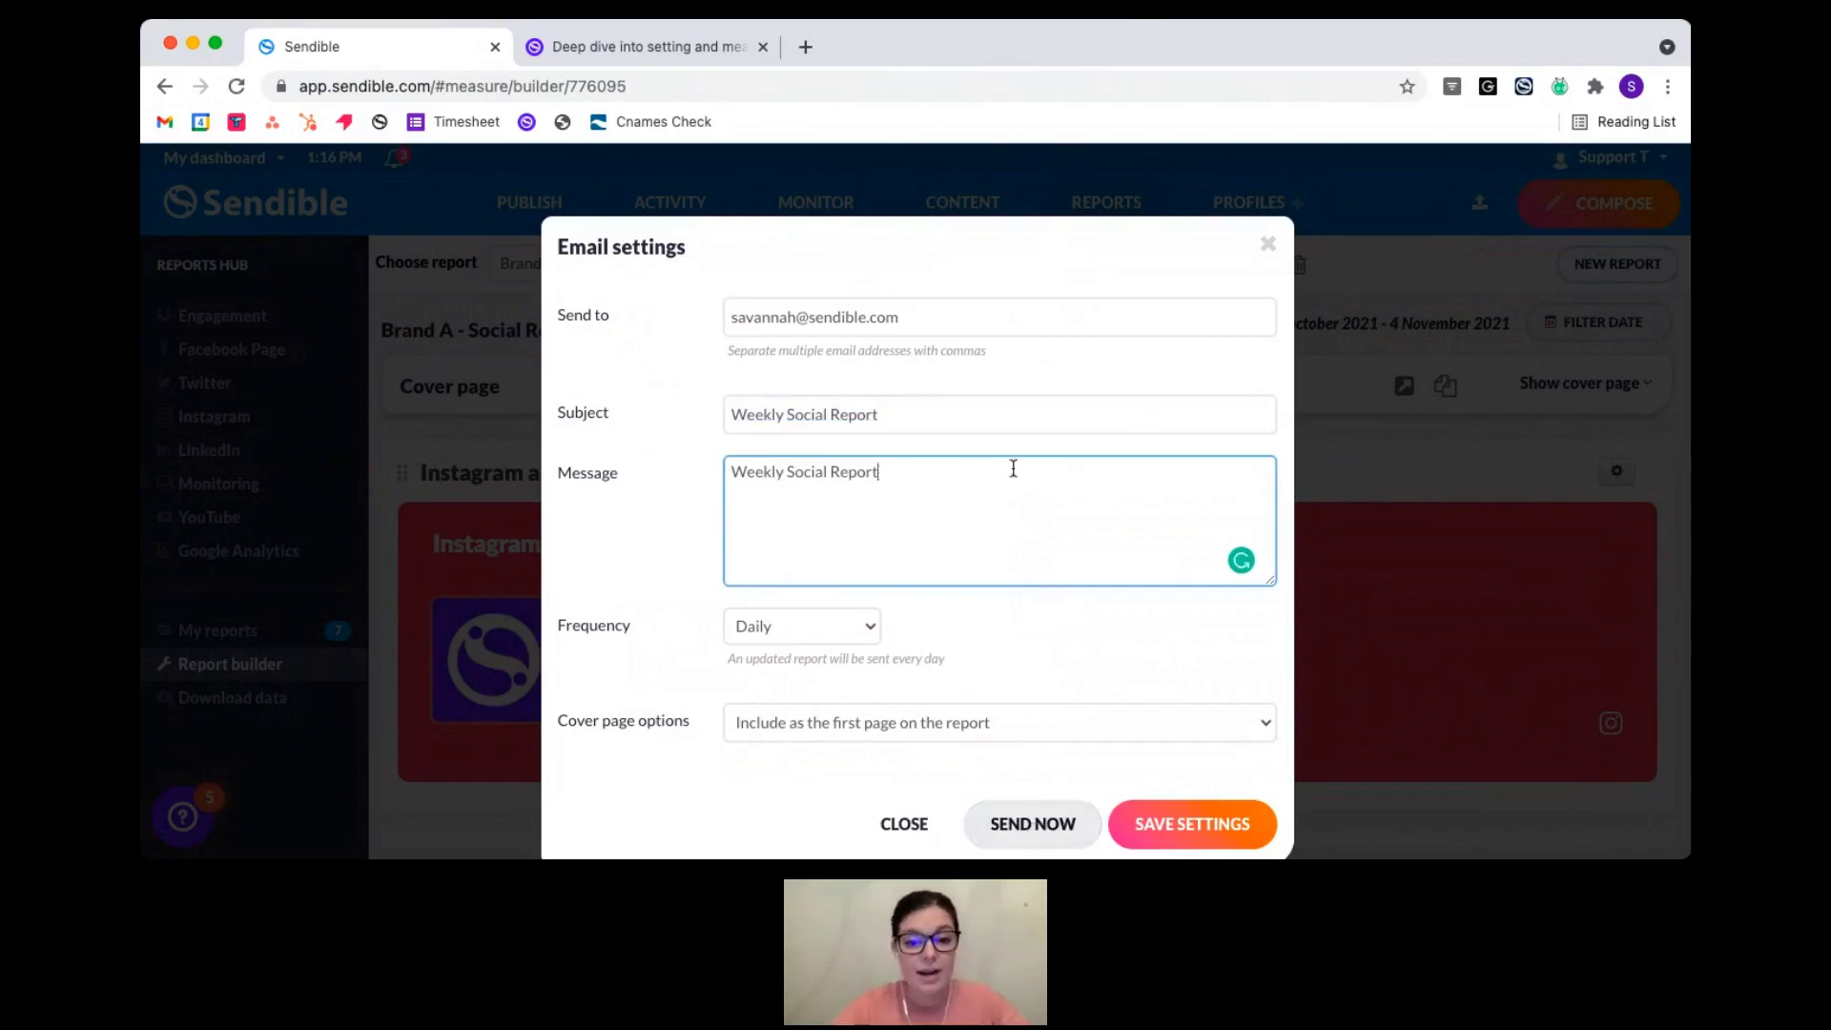
- Set the email frequency to Weekly on Monday, save the settings, and send a copy now
{"action": "left_click", "coordinate": [941, 414]}
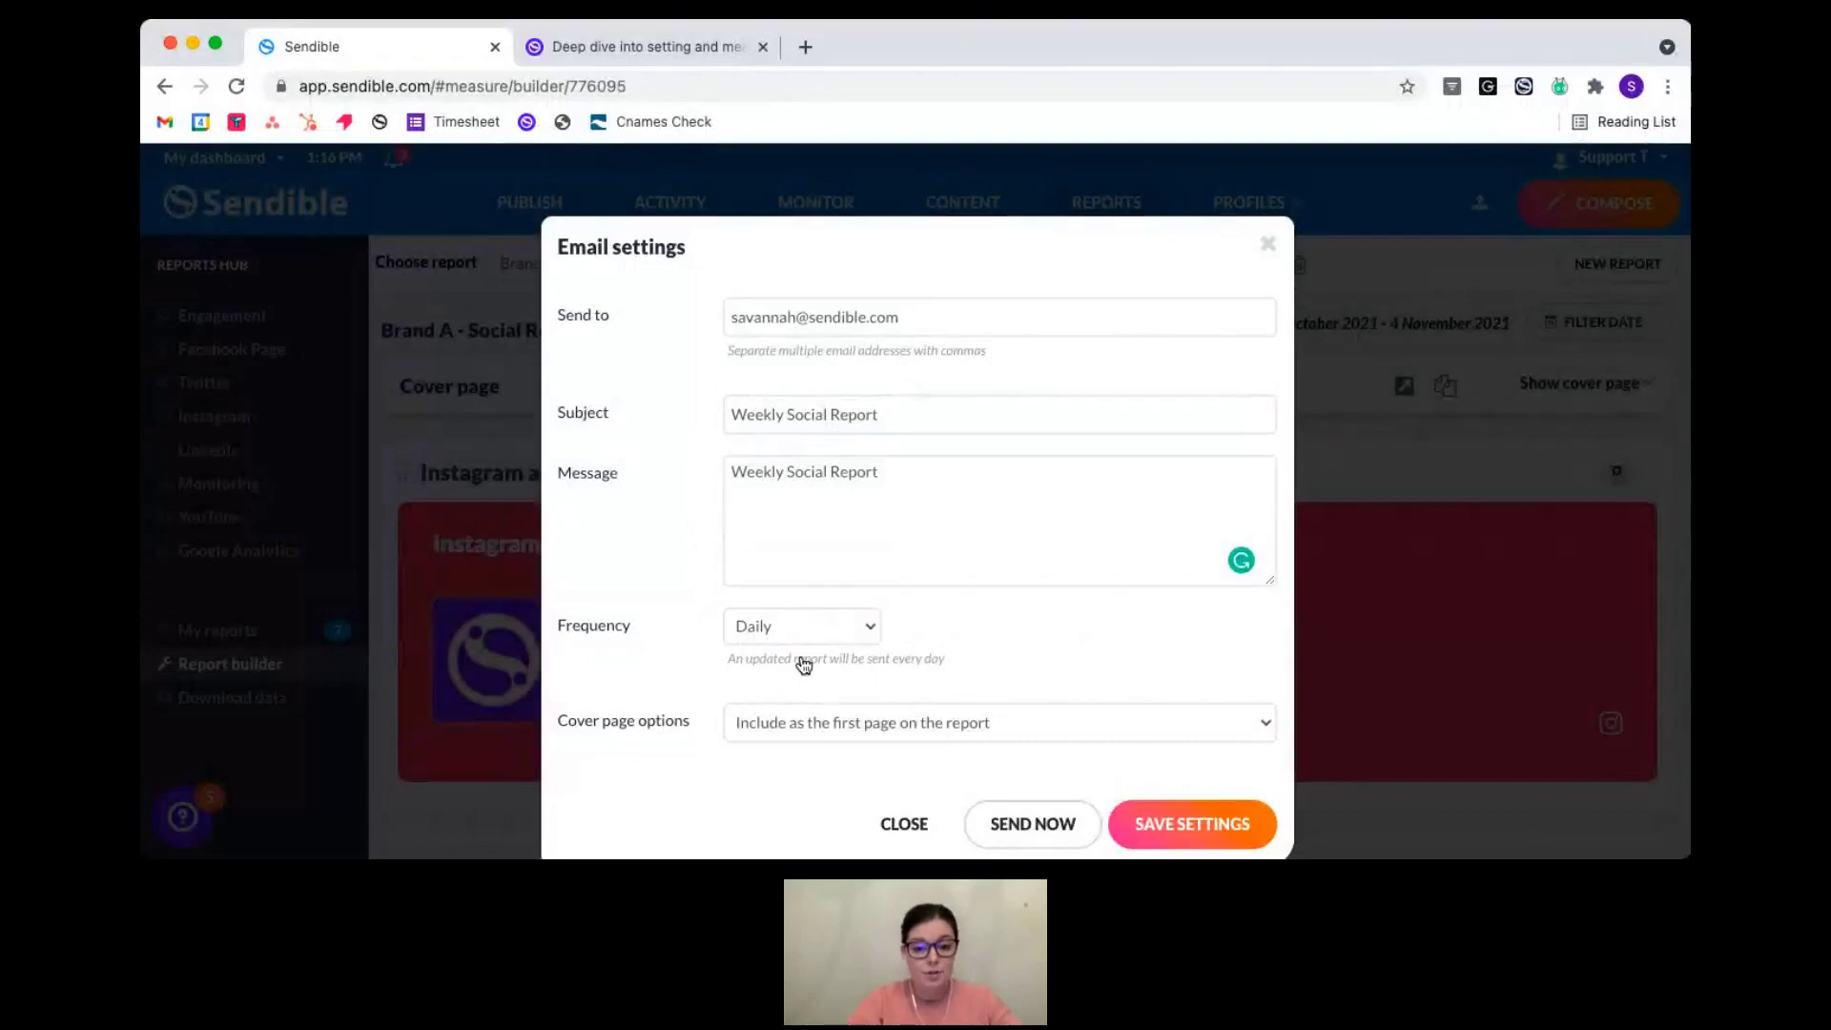
{"action": "left_click", "coordinate": [805, 665]}
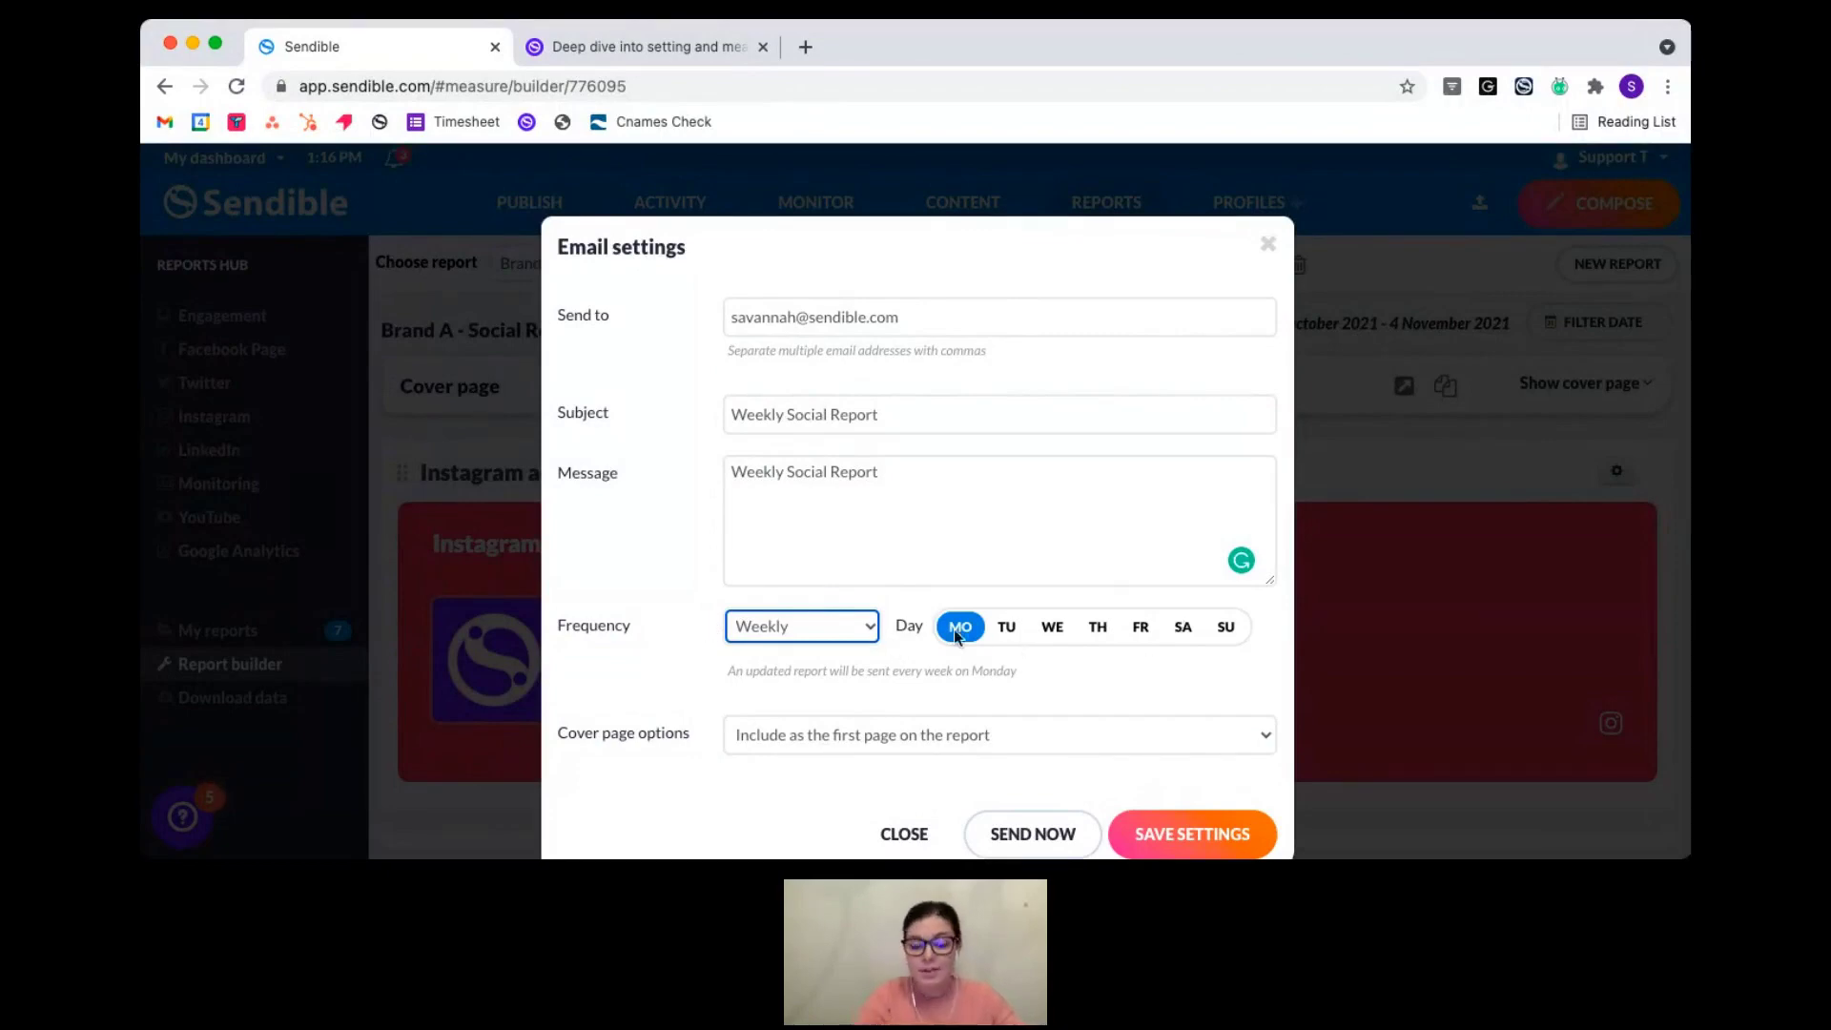
{"action": "scroll", "coordinate": [1101, 677], "scroll_direction": "down", "scroll_amount": 1}
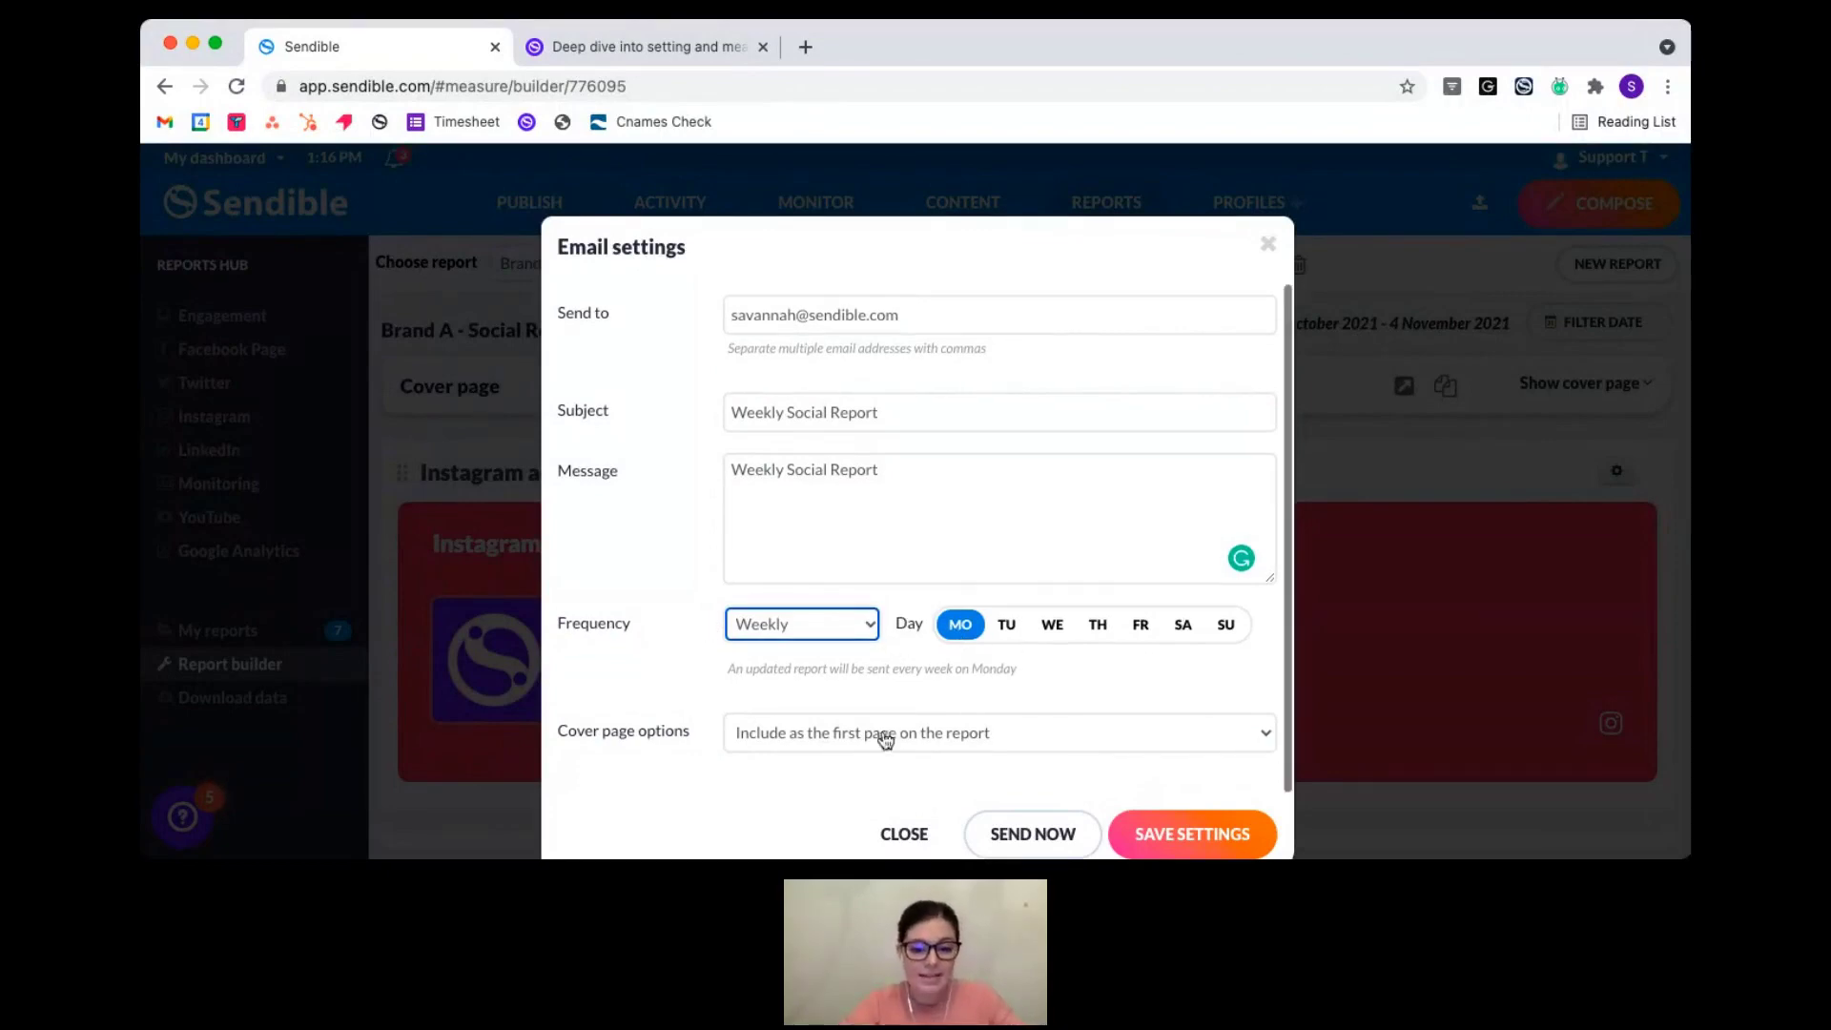
{"action": "left_click", "coordinate": [825, 761]}
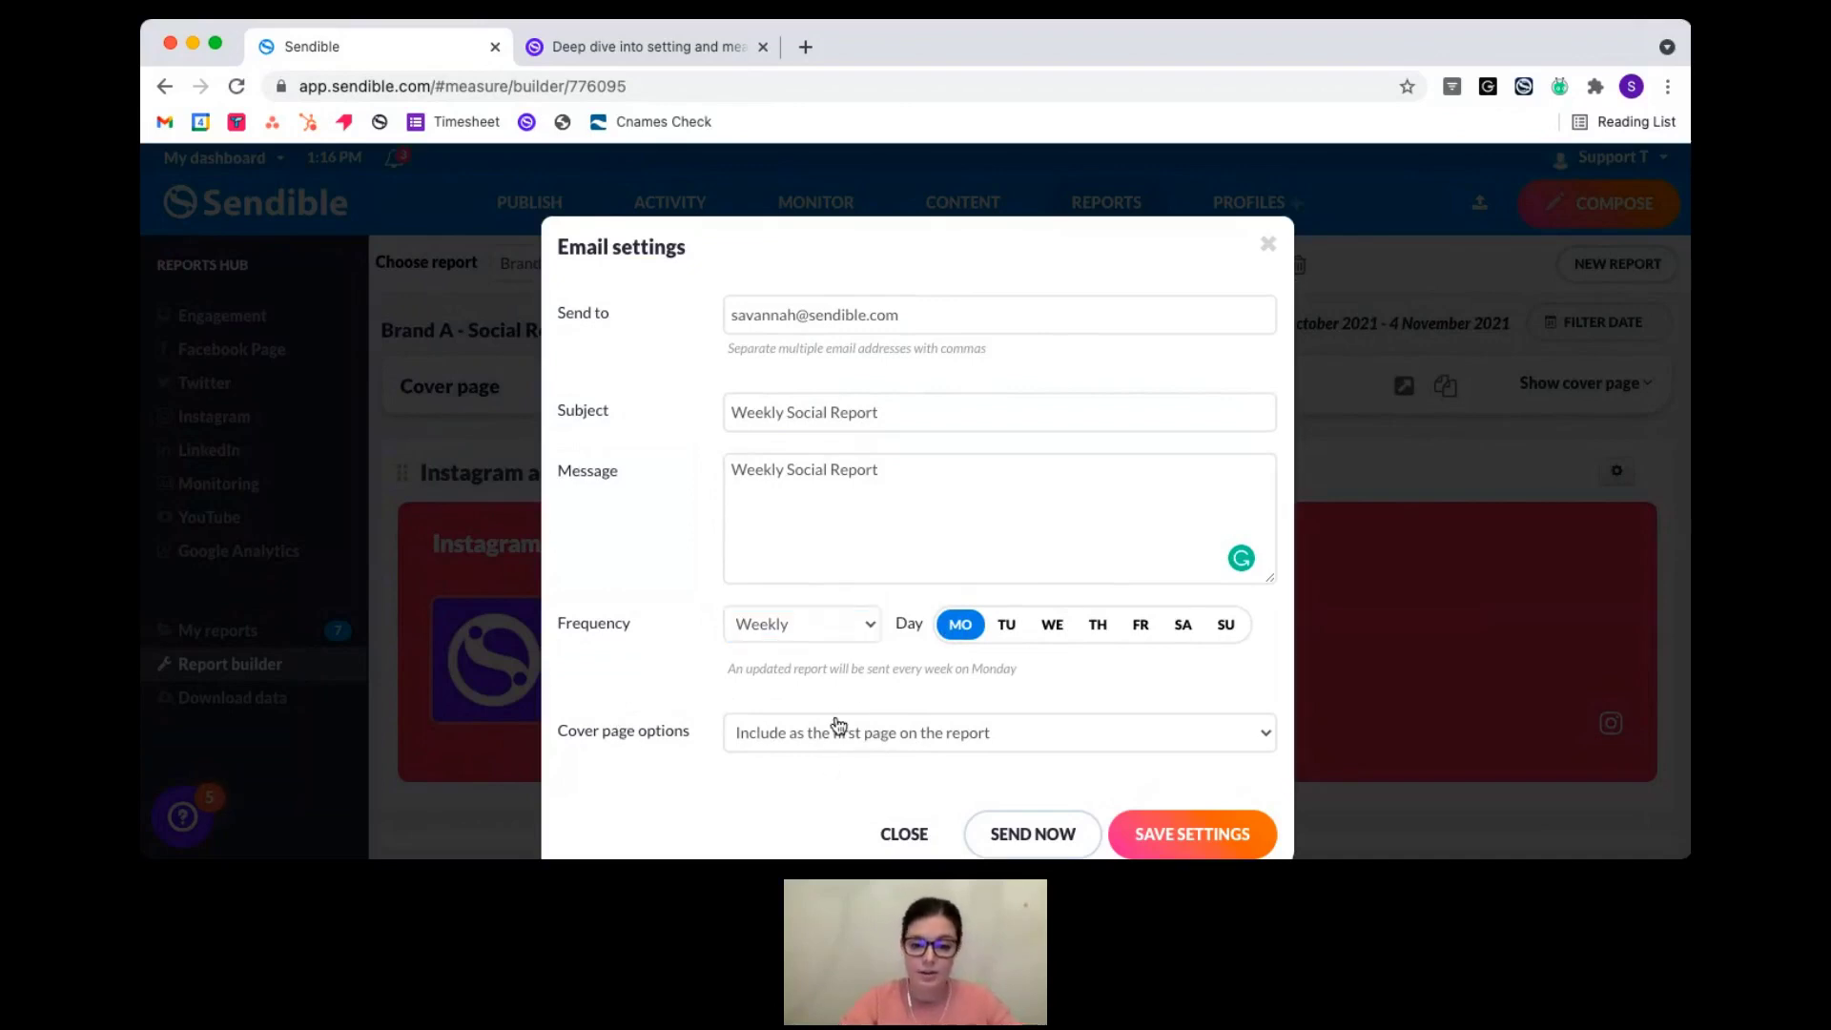
{"action": "left_click", "coordinate": [849, 706]}
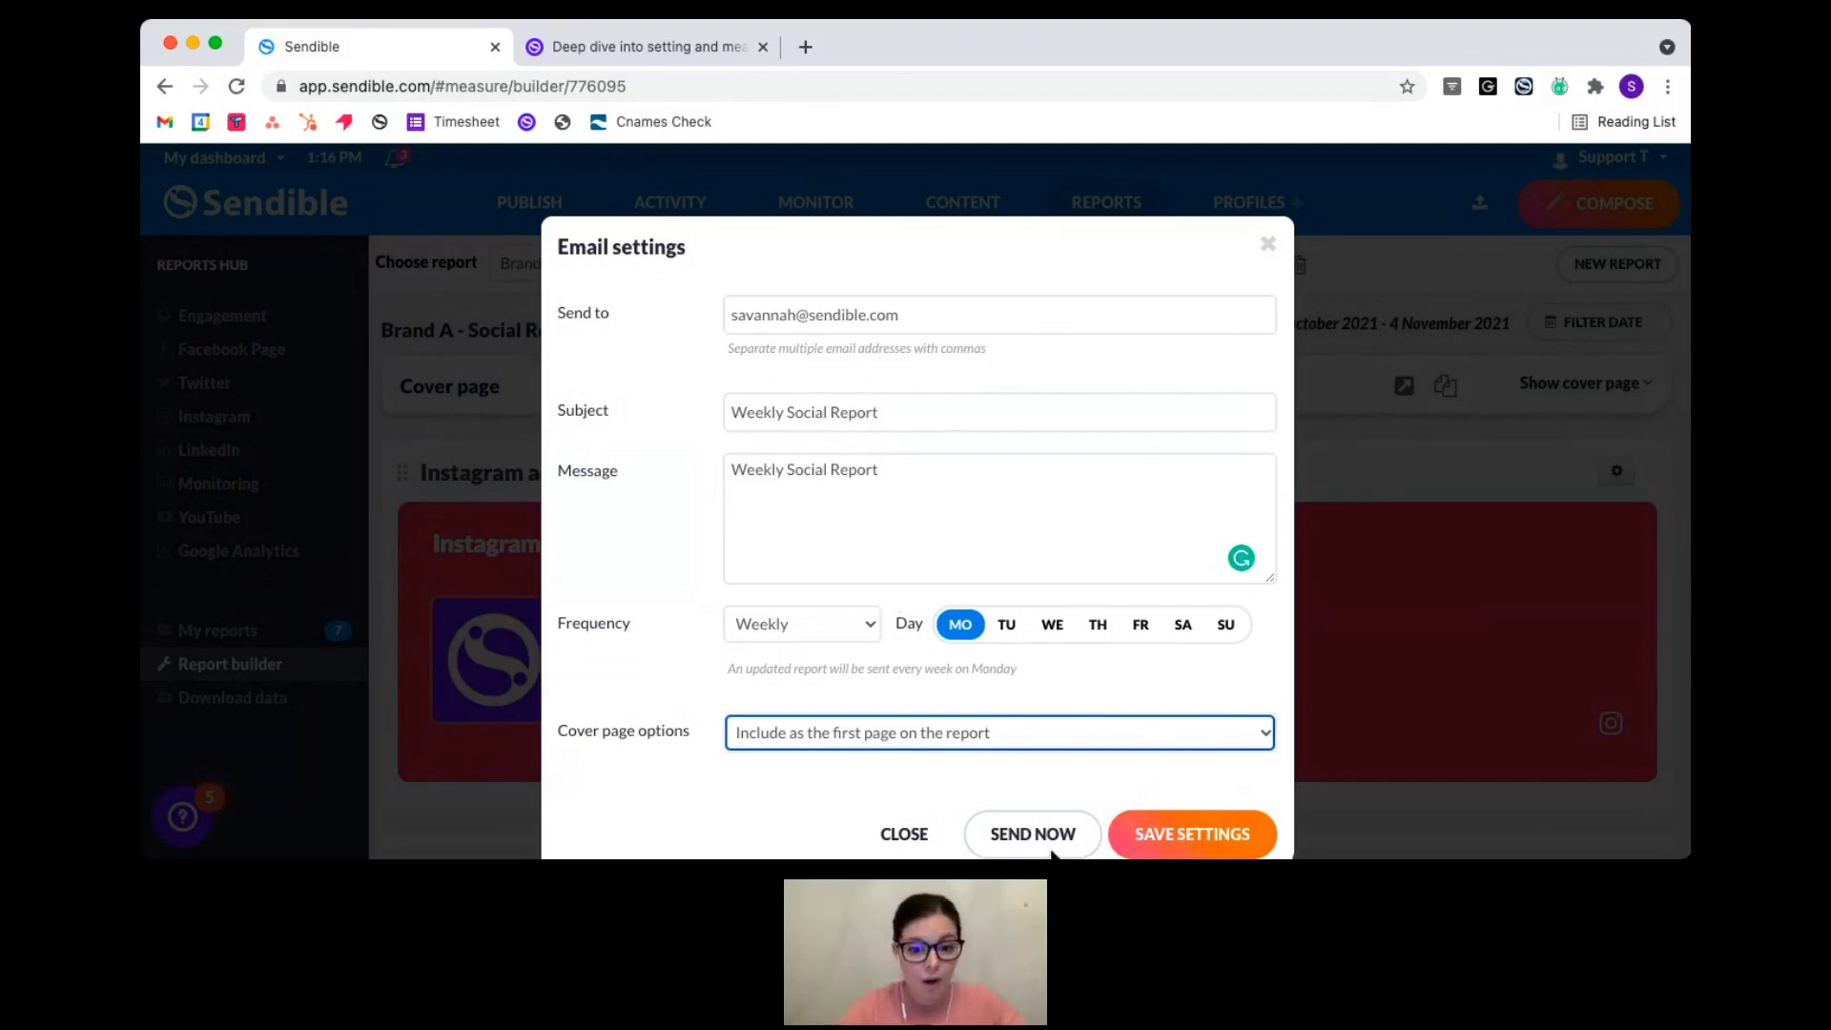
{"action": "left_click", "coordinate": [1237, 843]}
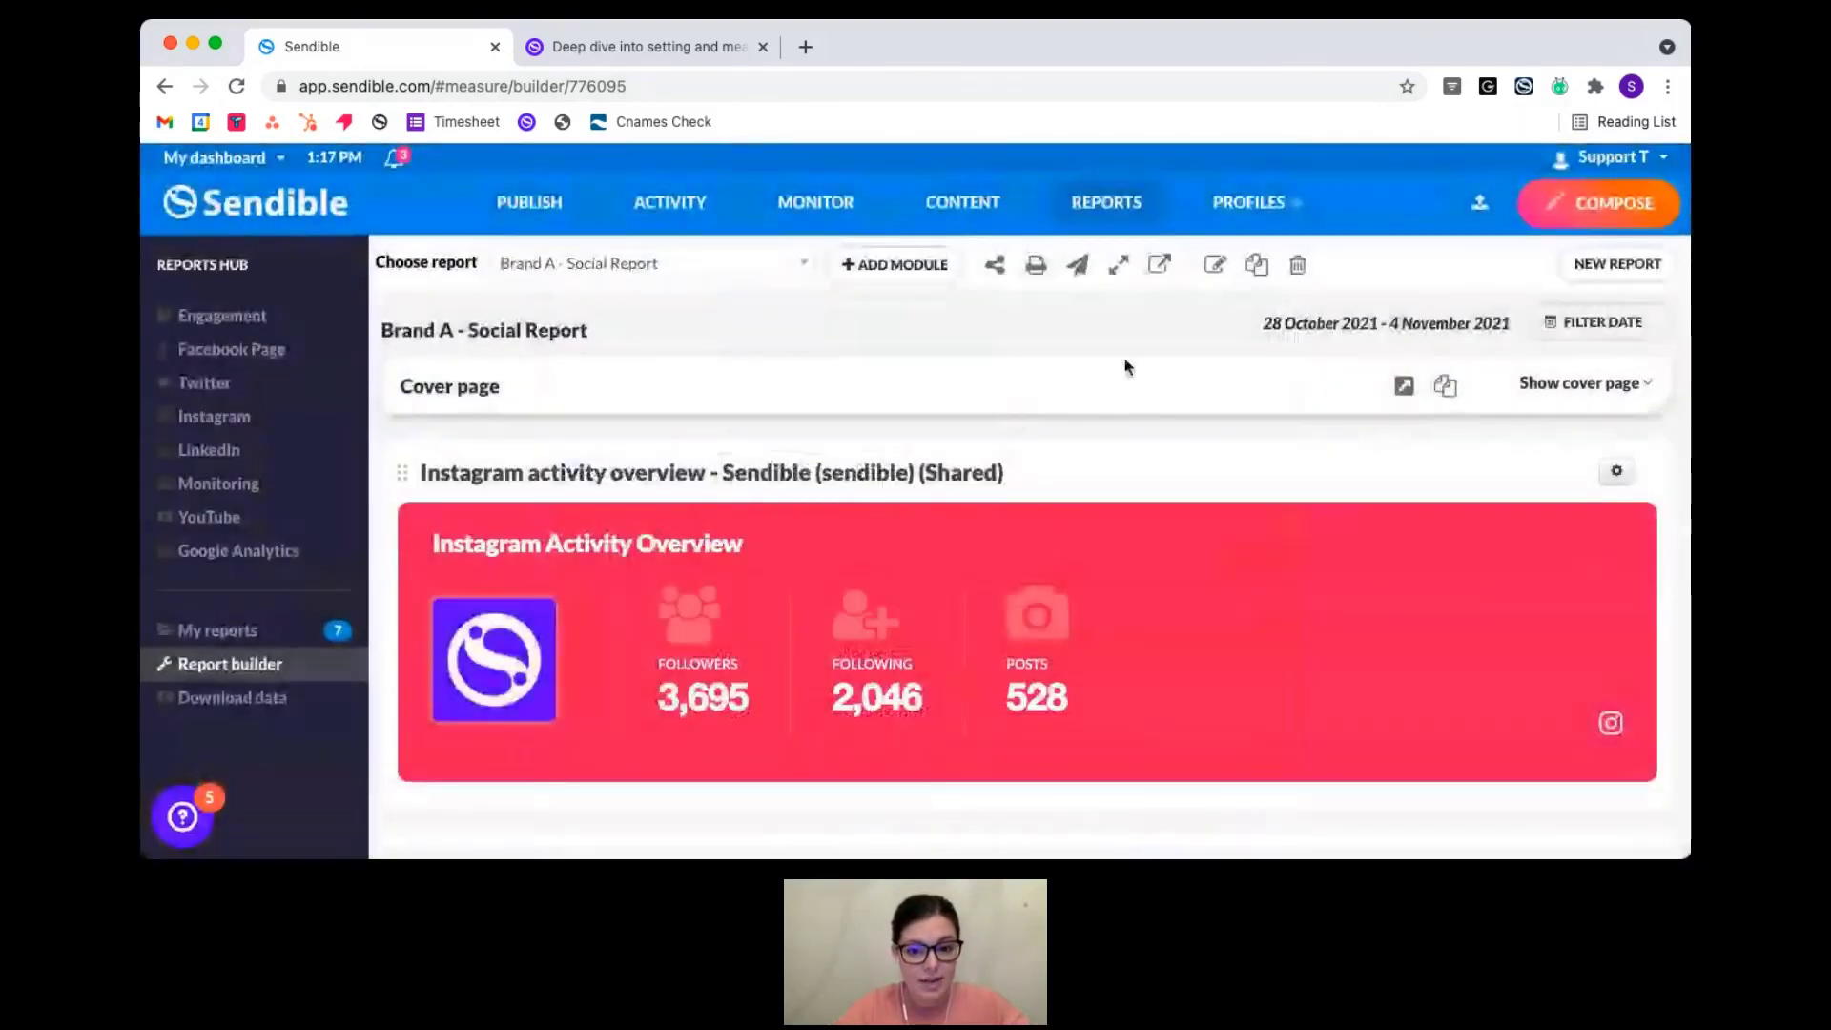
{"action": "left_click", "coordinate": [1078, 272]}
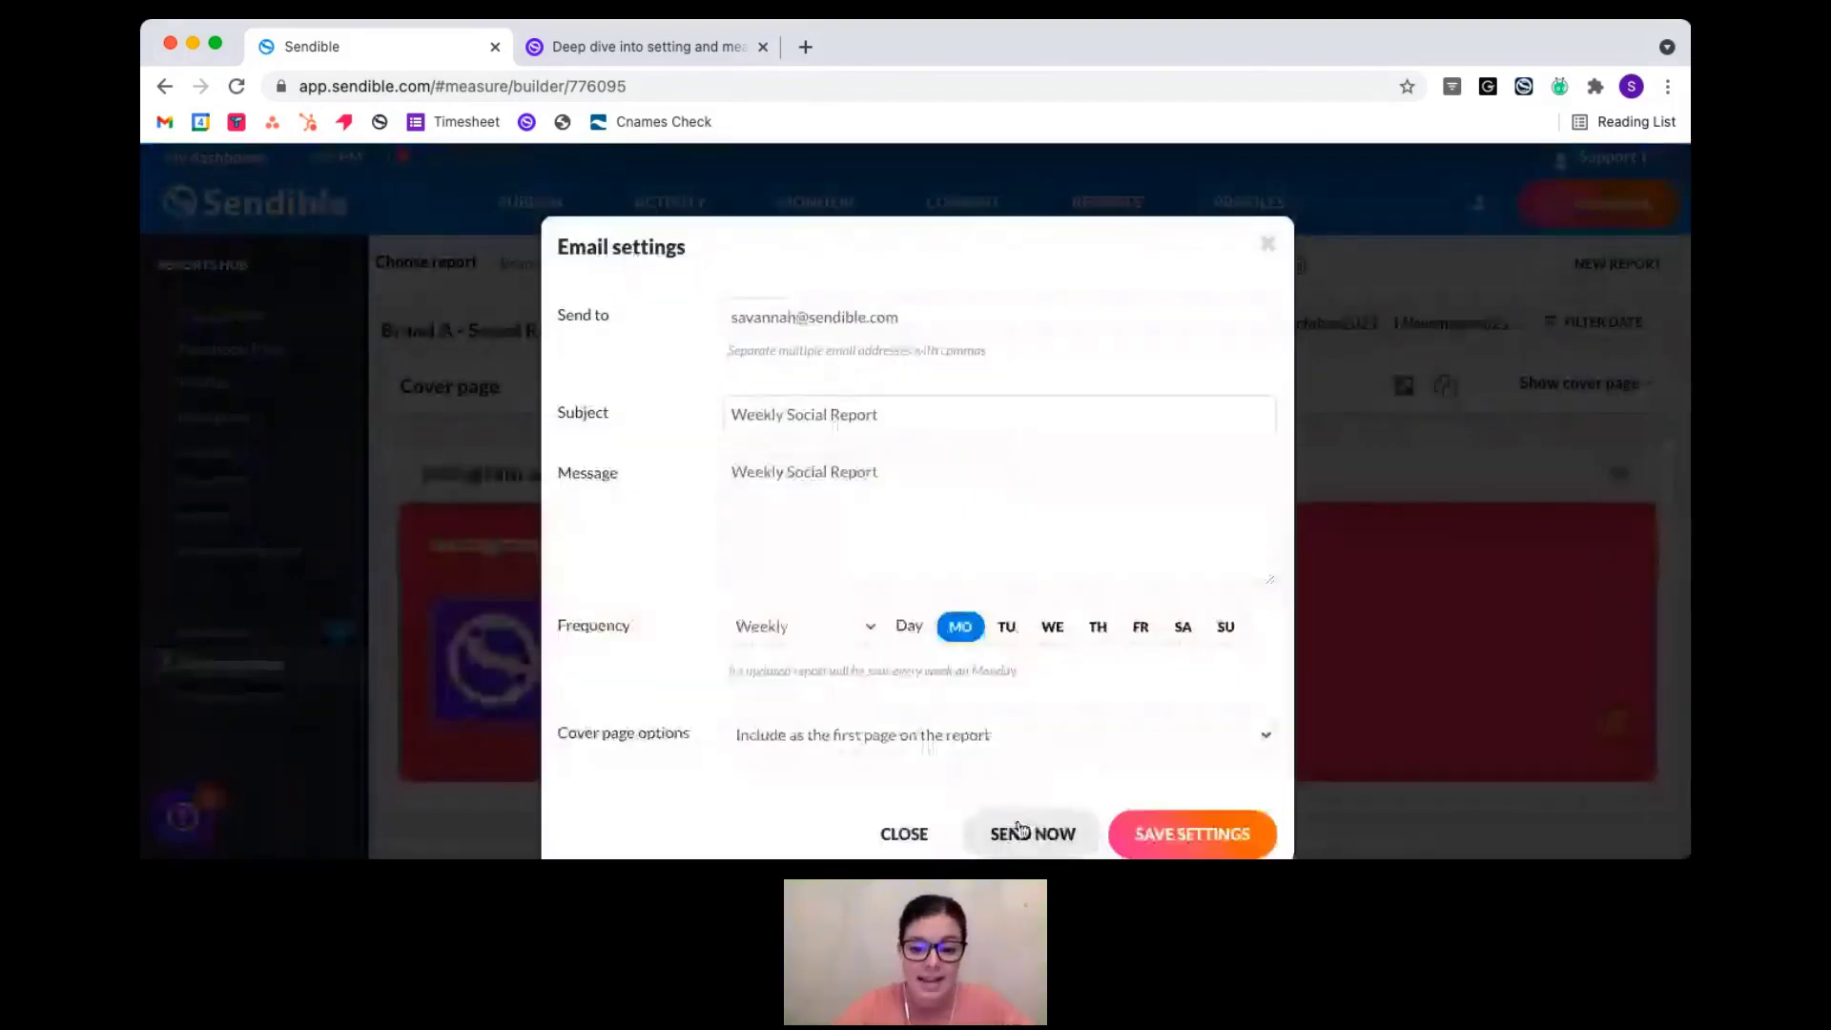
{"action": "left_click", "coordinate": [1017, 824]}
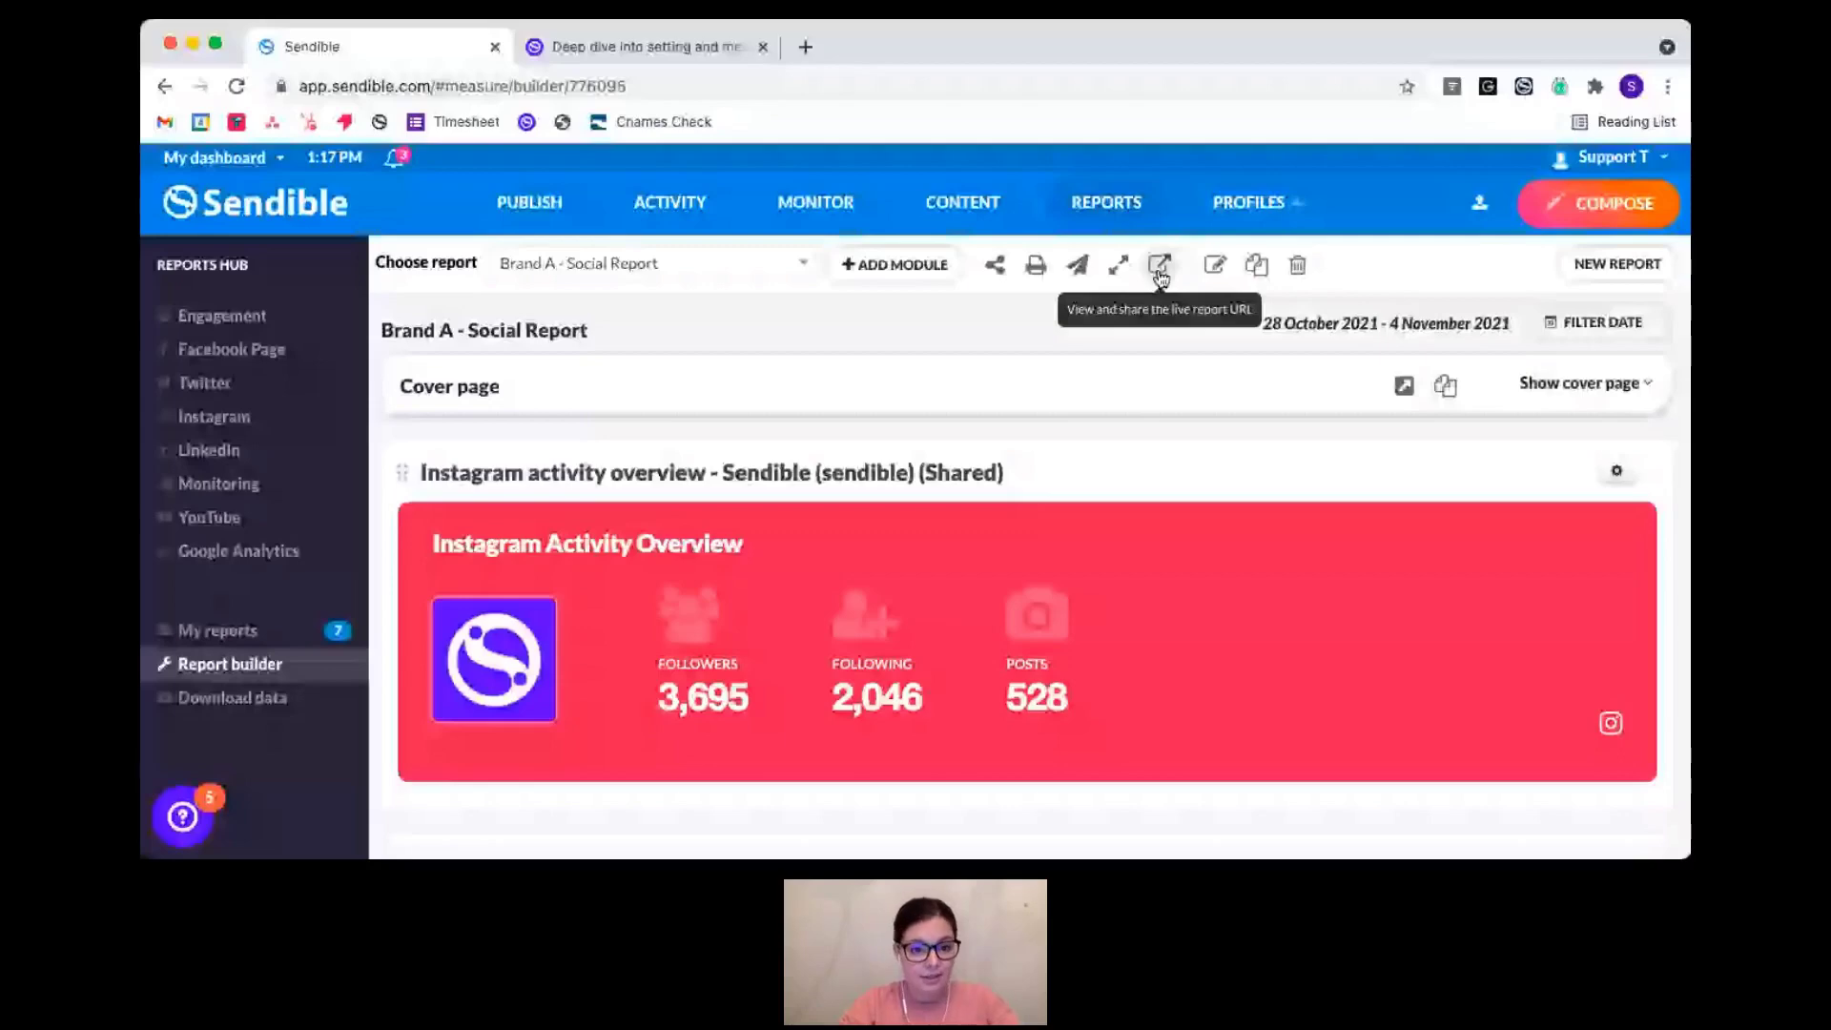
{"action": "left_click", "coordinate": [1160, 267]}
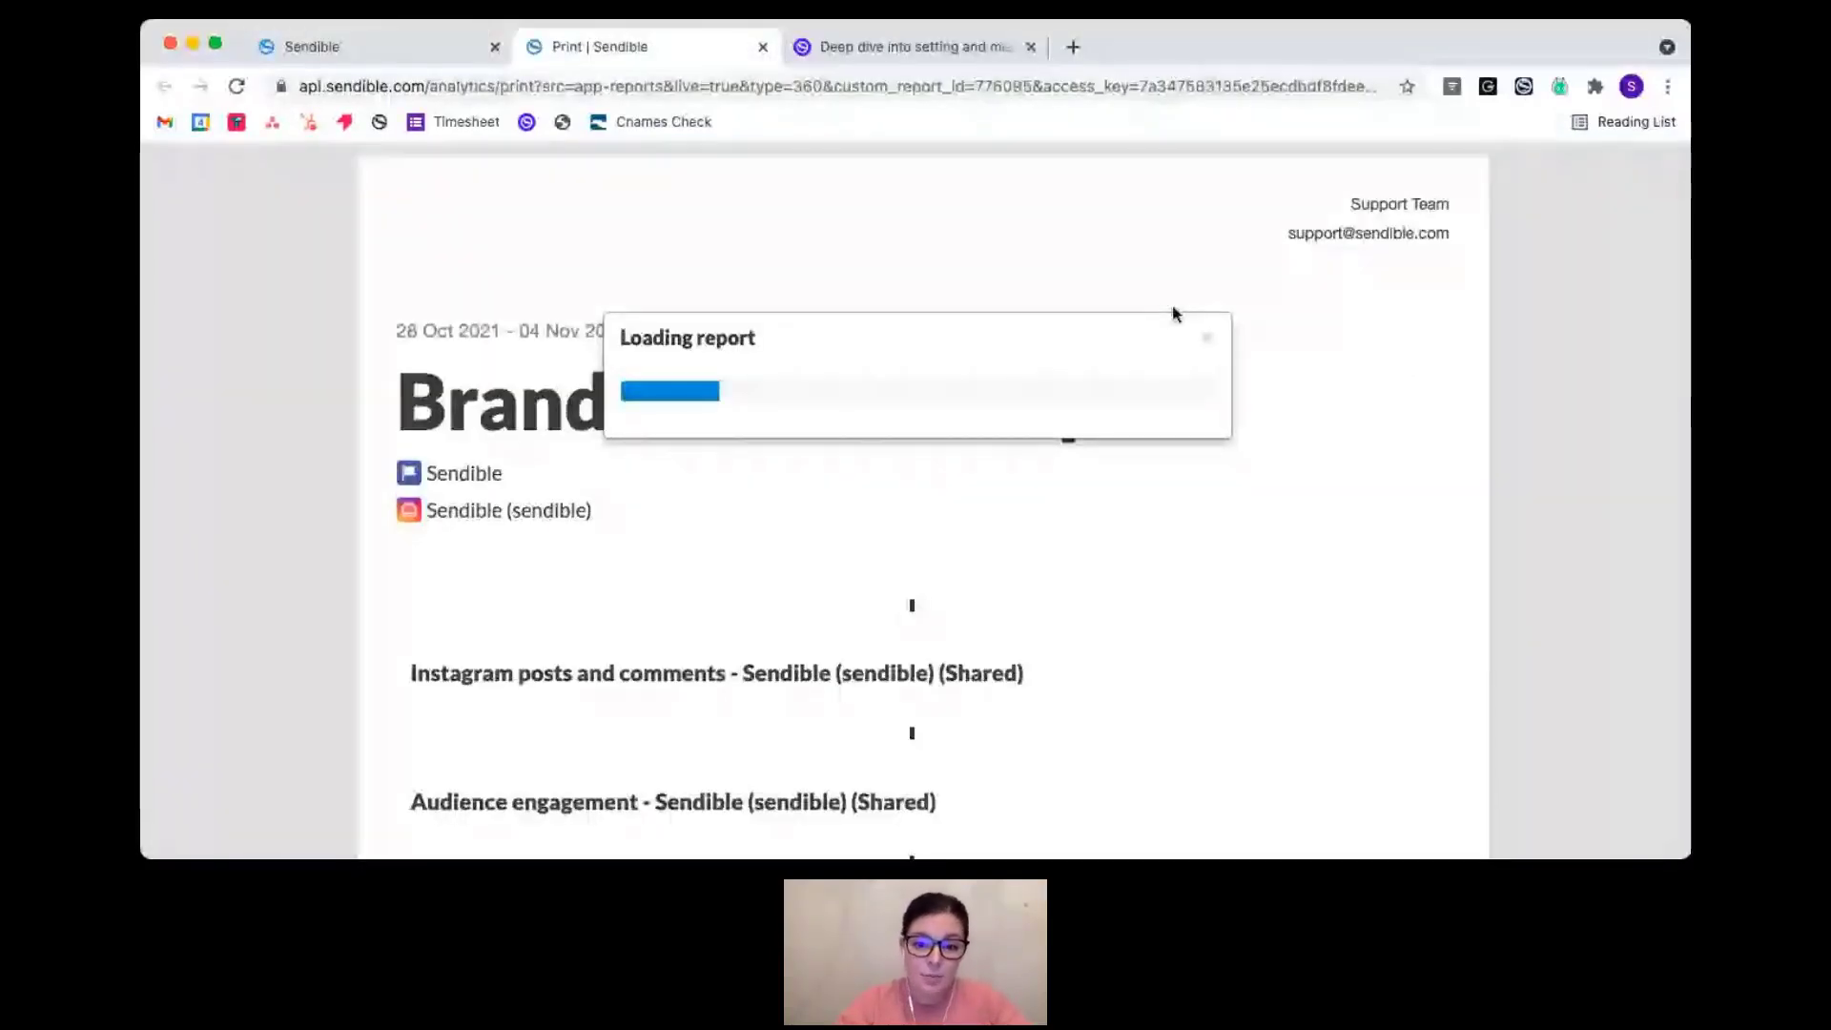
{"action": "triple_click", "coordinate": [1078, 88]}
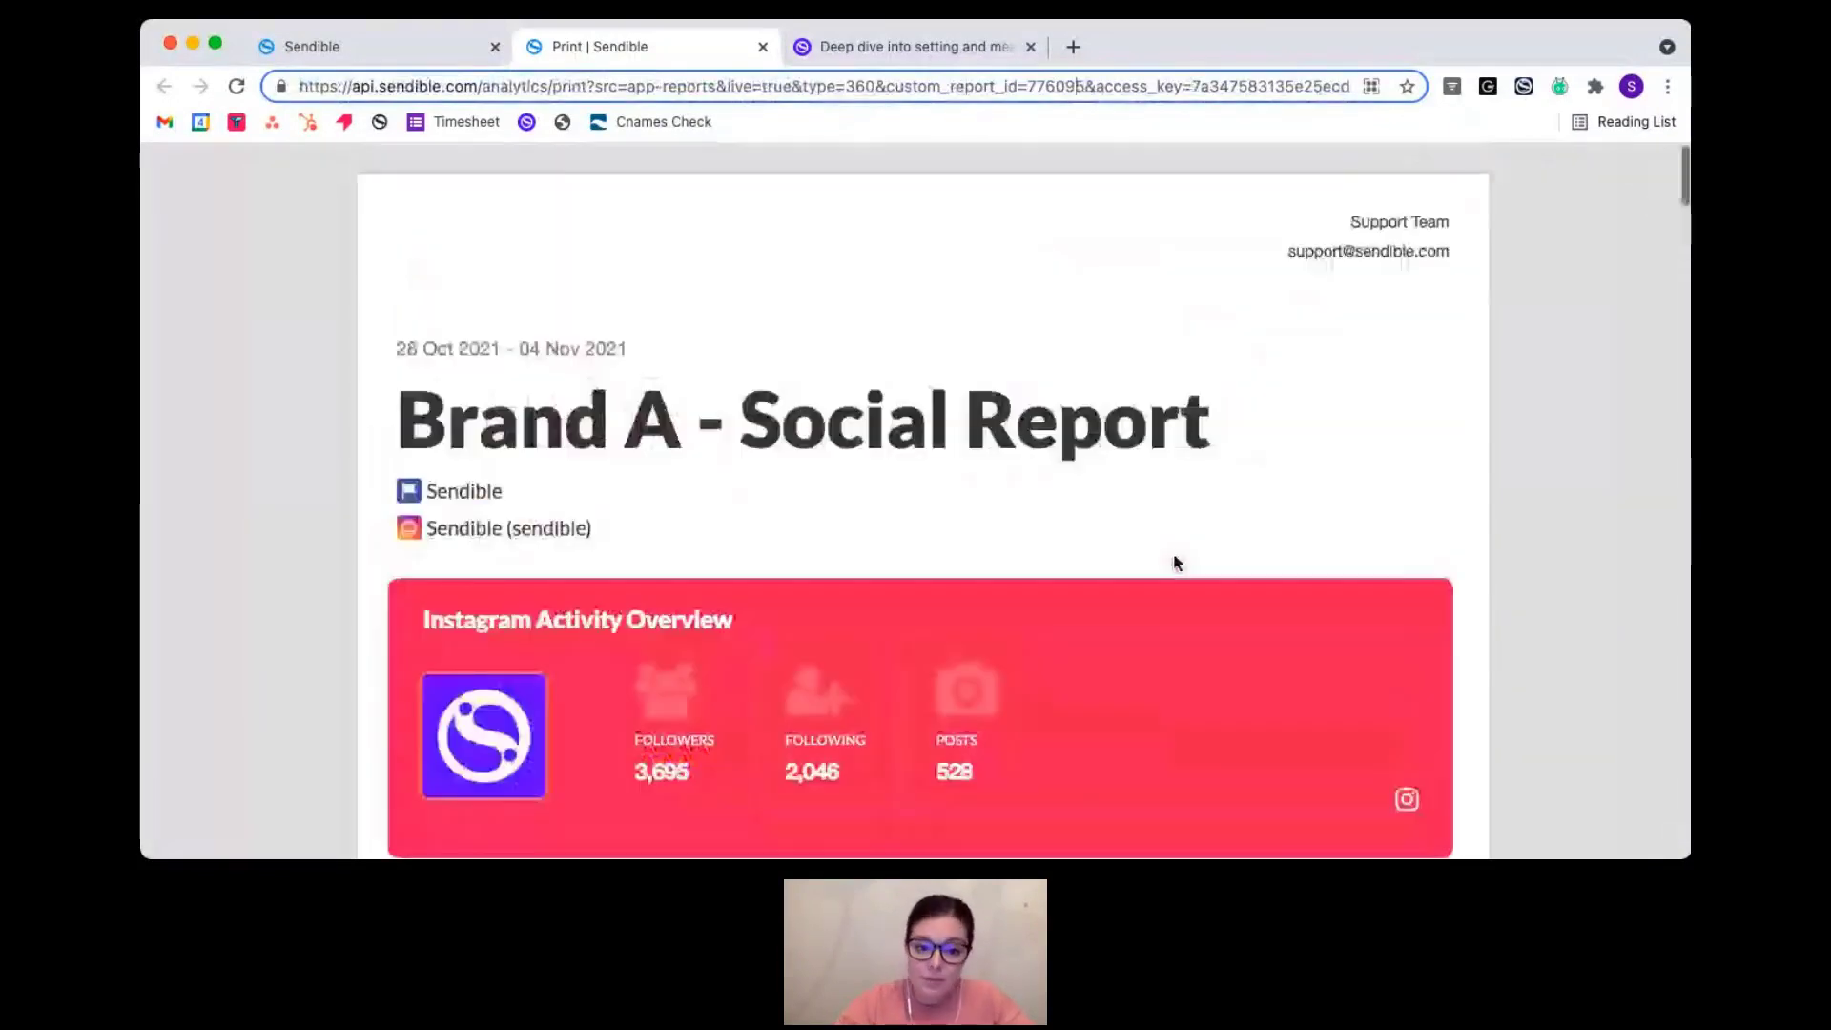
{"action": "left_click", "coordinate": [763, 46]}
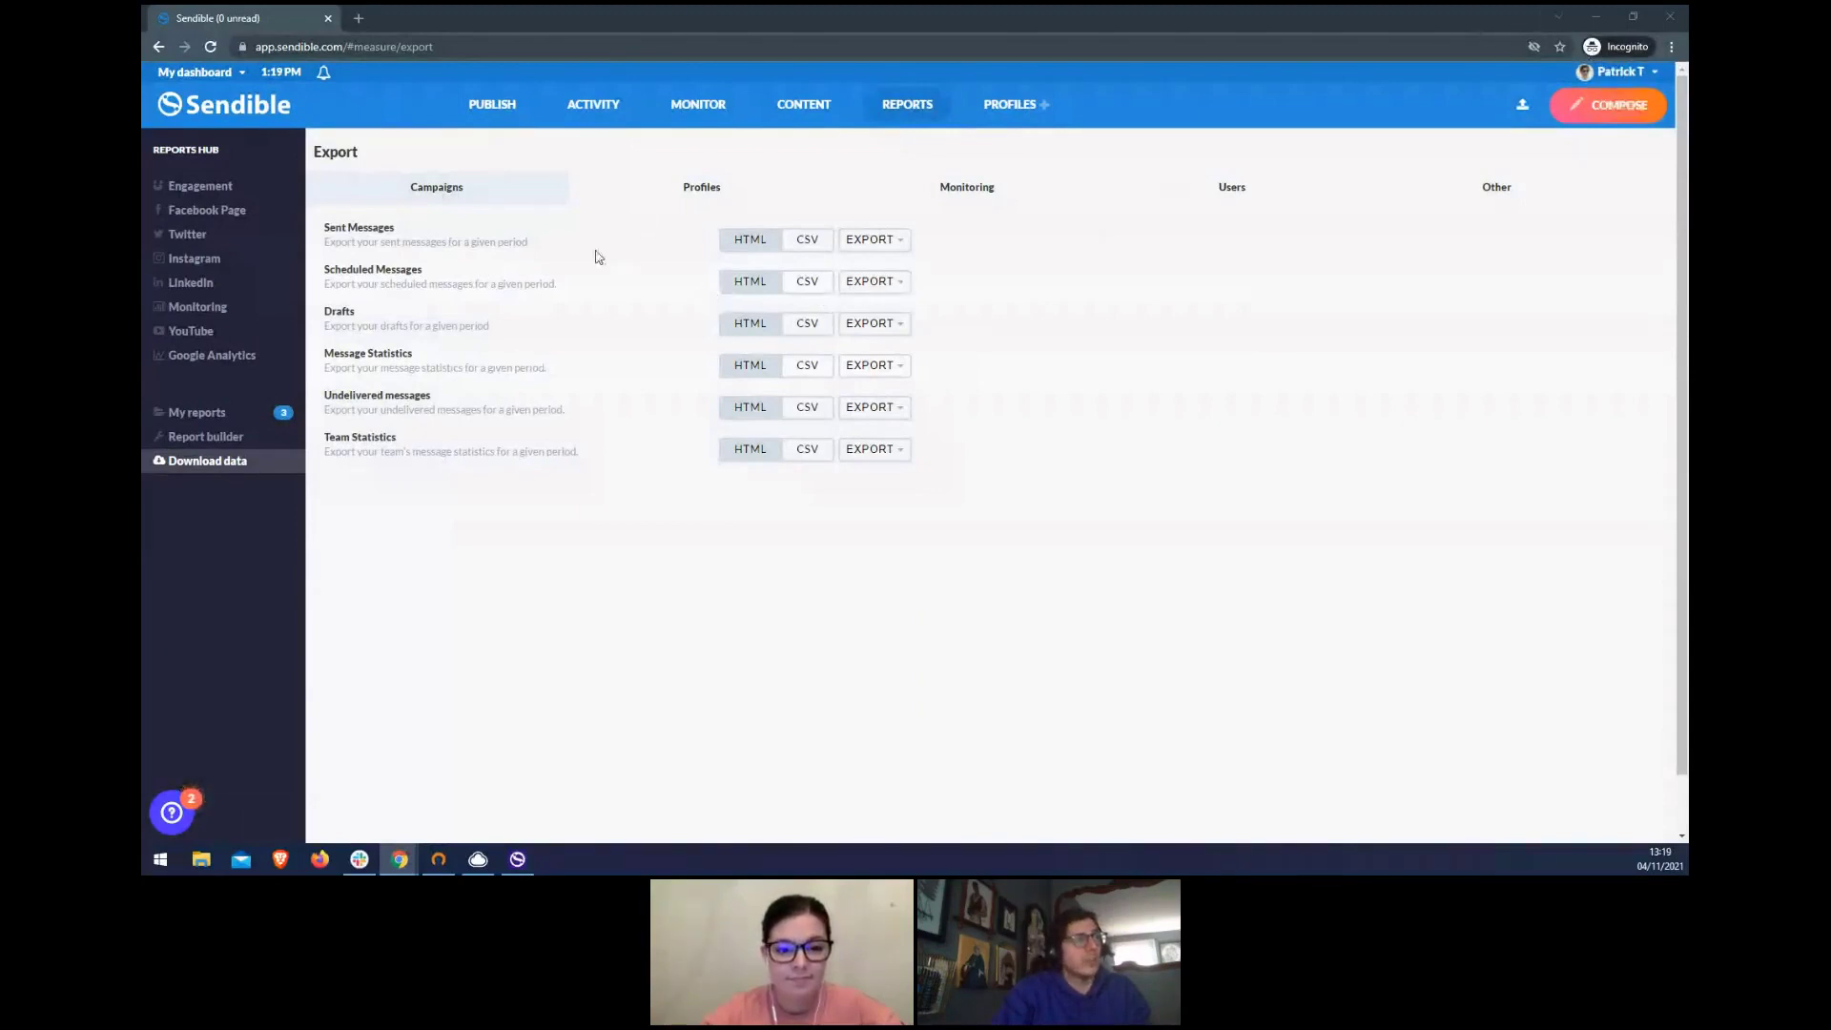
- Export the Oct 2021 Sent Messages report and close its tab
{"action": "left_click", "coordinate": [870, 240]}
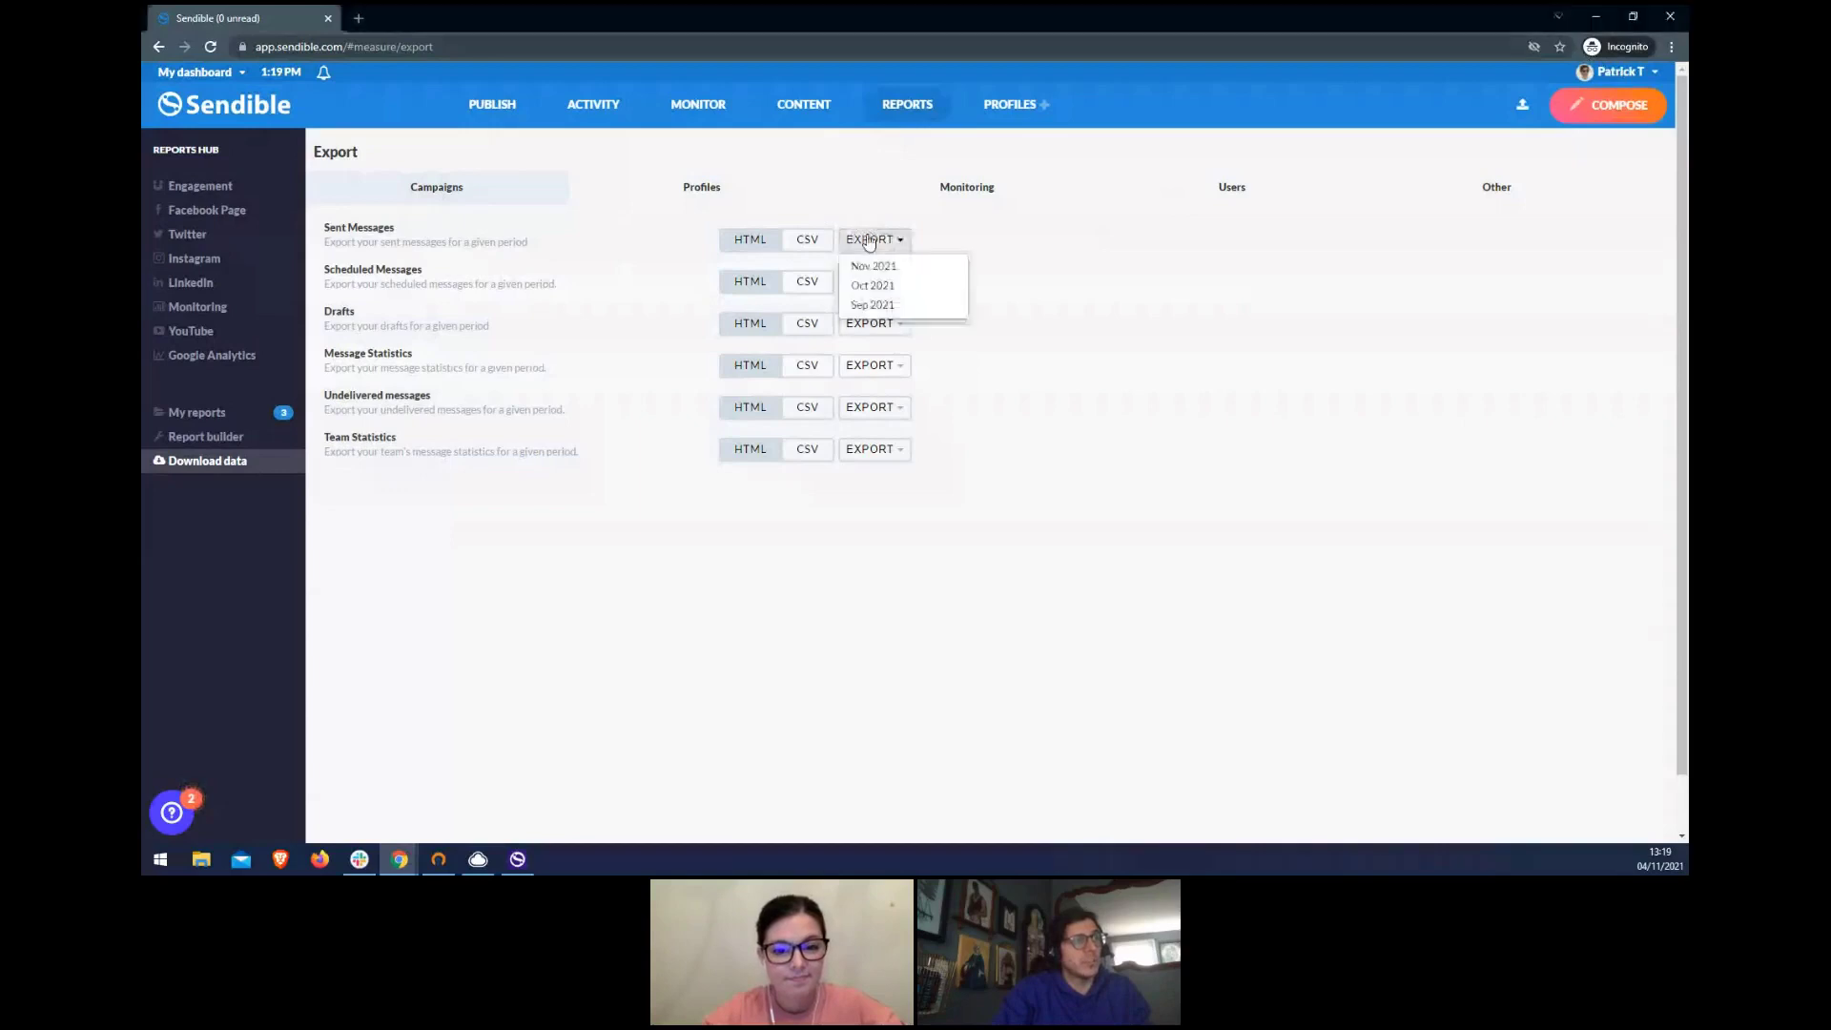
{"action": "left_click", "coordinate": [881, 286]}
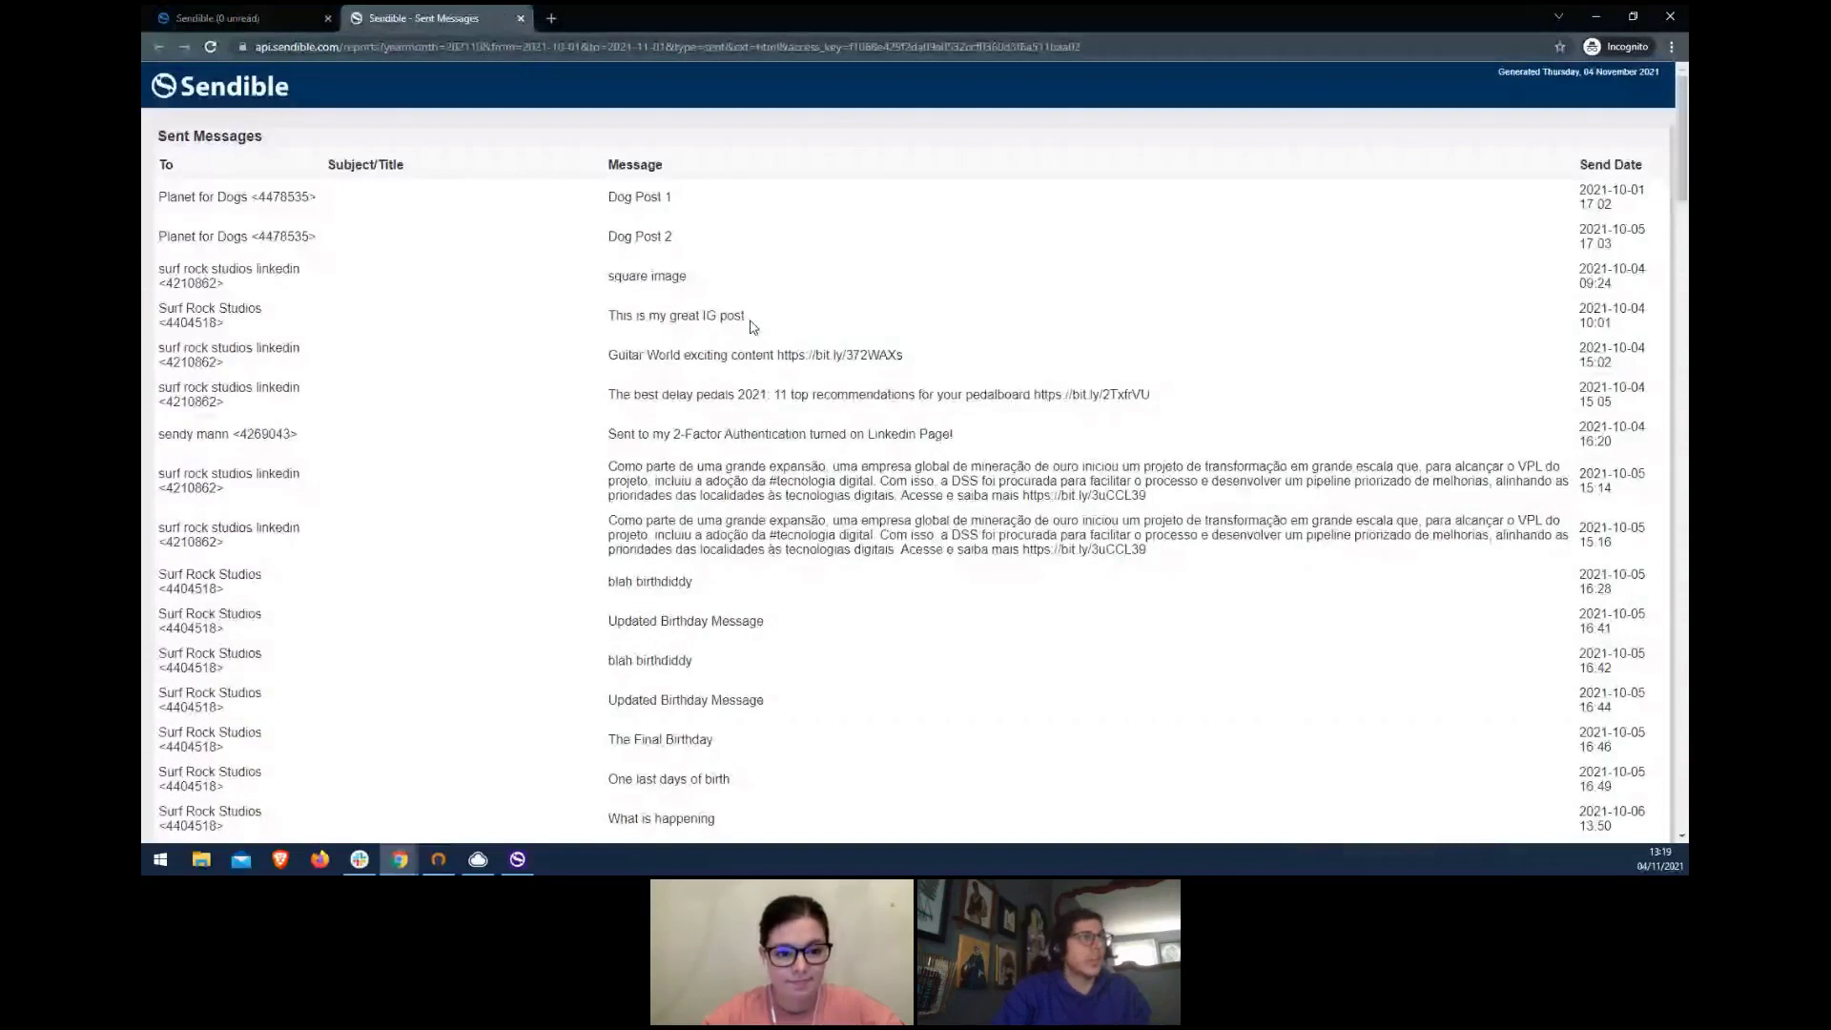
{"action": "key", "text": "ctrl+w"}
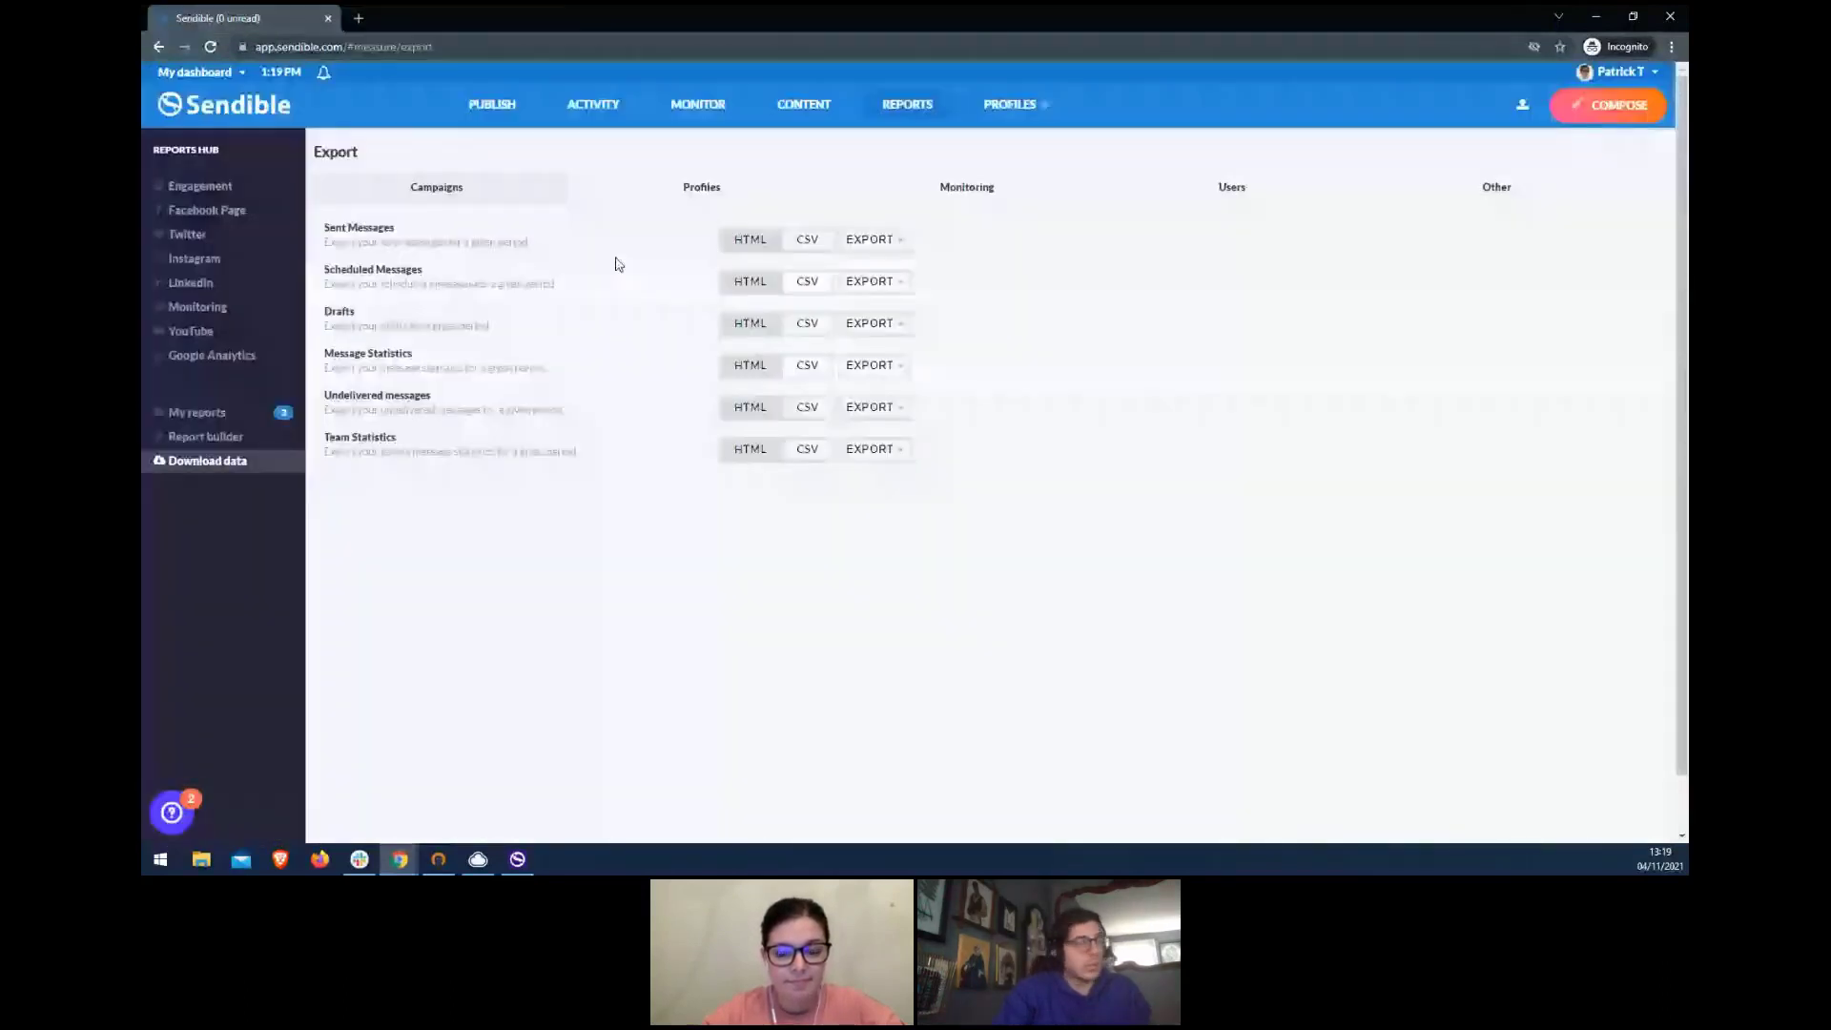
- Switch to the BMO dashboard, then open and close its October 2021 Sent Messages export
{"action": "left_click", "coordinate": [219, 75]}
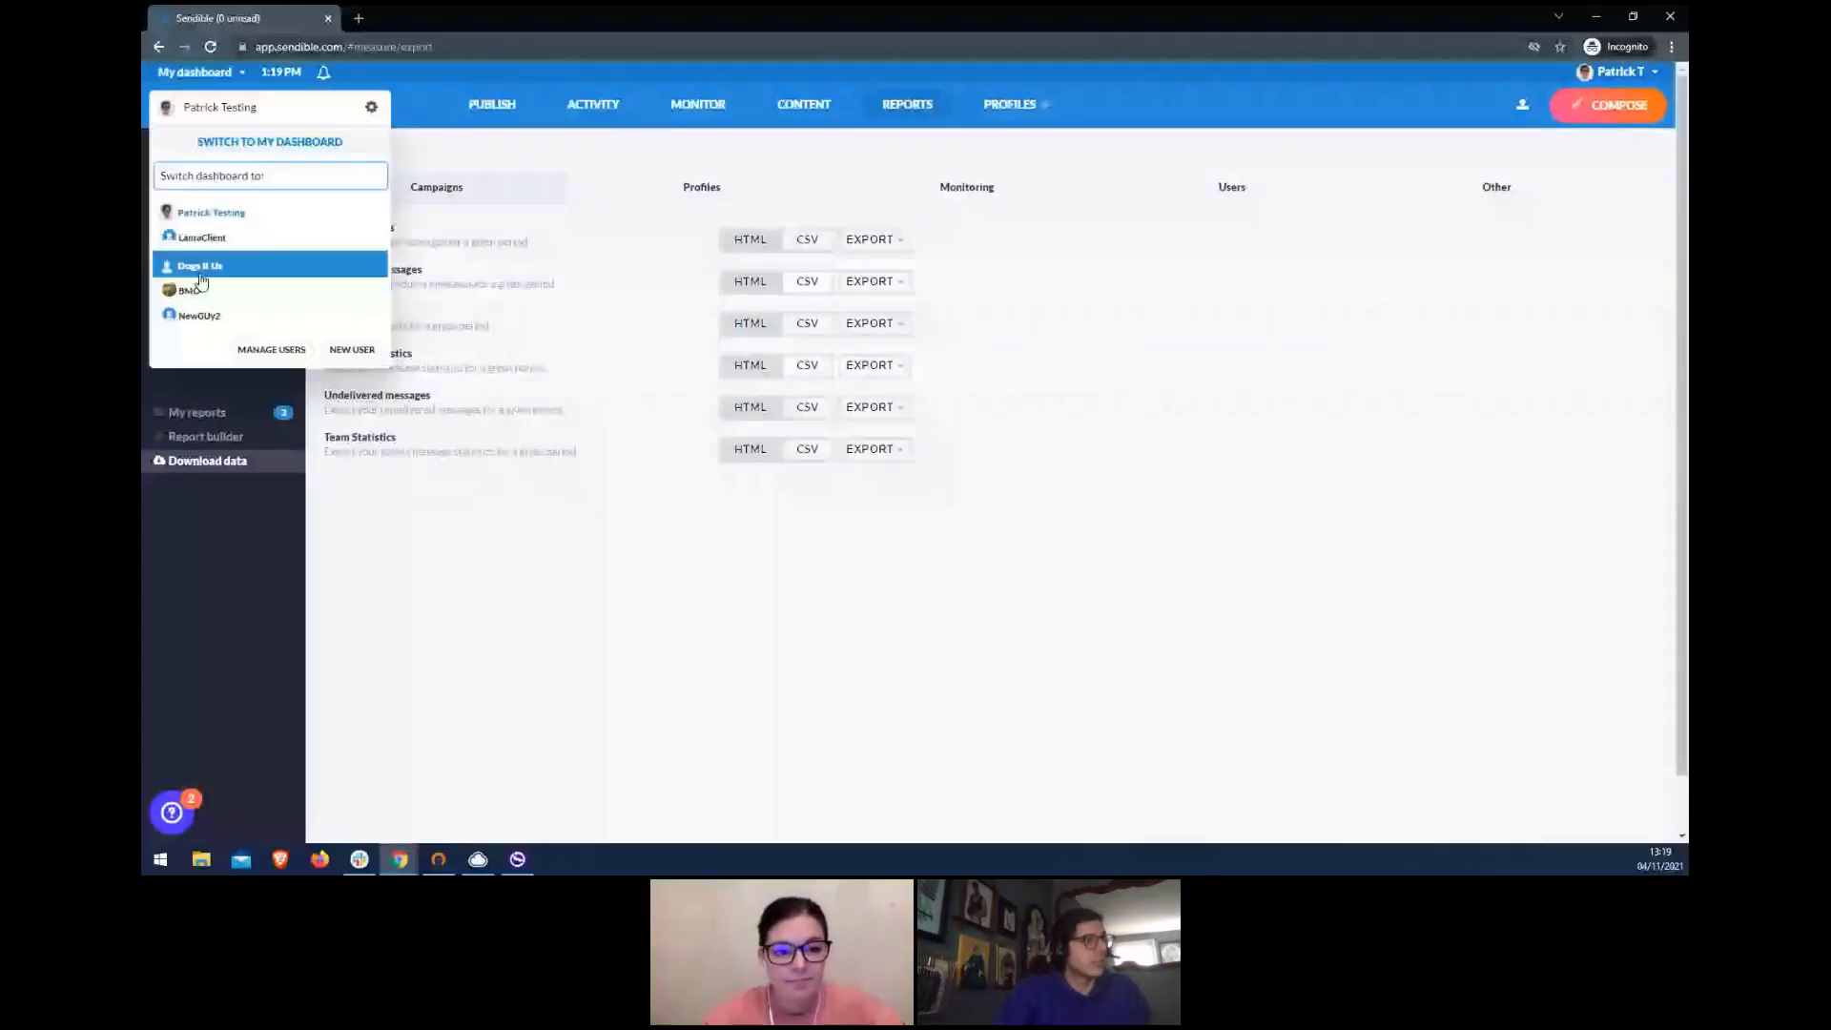
{"action": "left_click", "coordinate": [195, 290]}
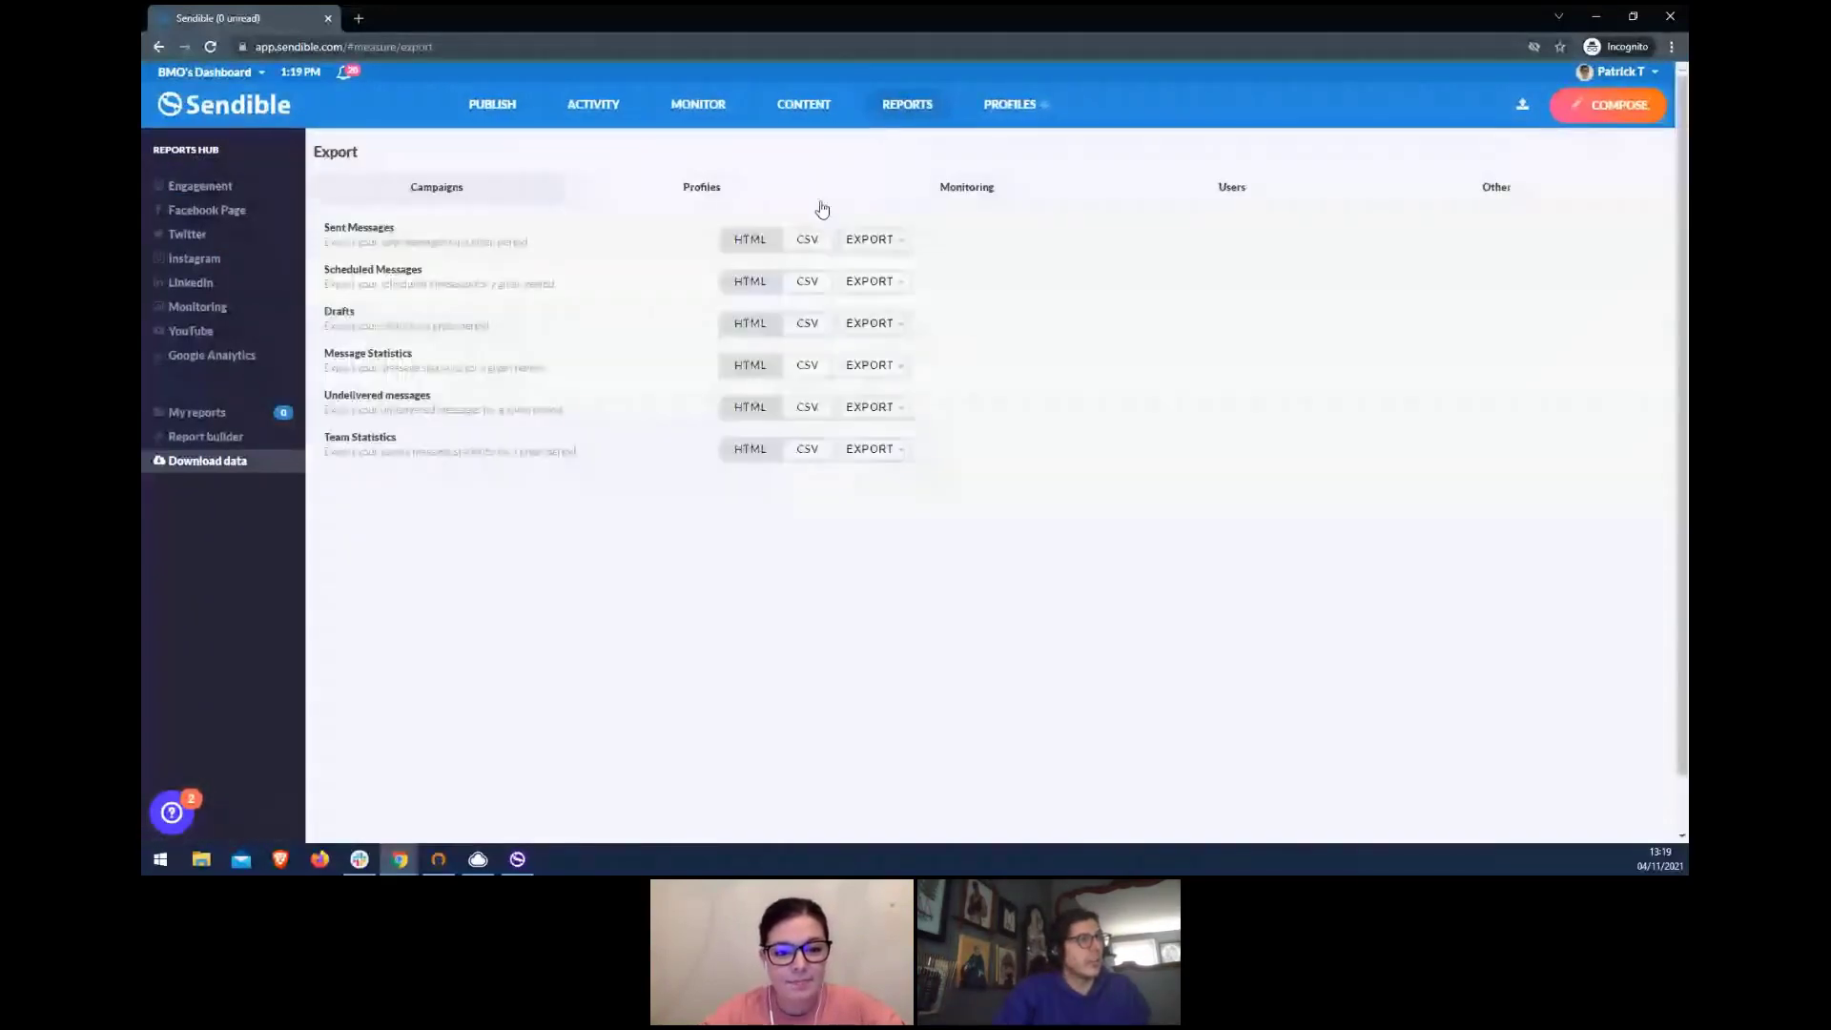
{"action": "left_click", "coordinate": [870, 239]}
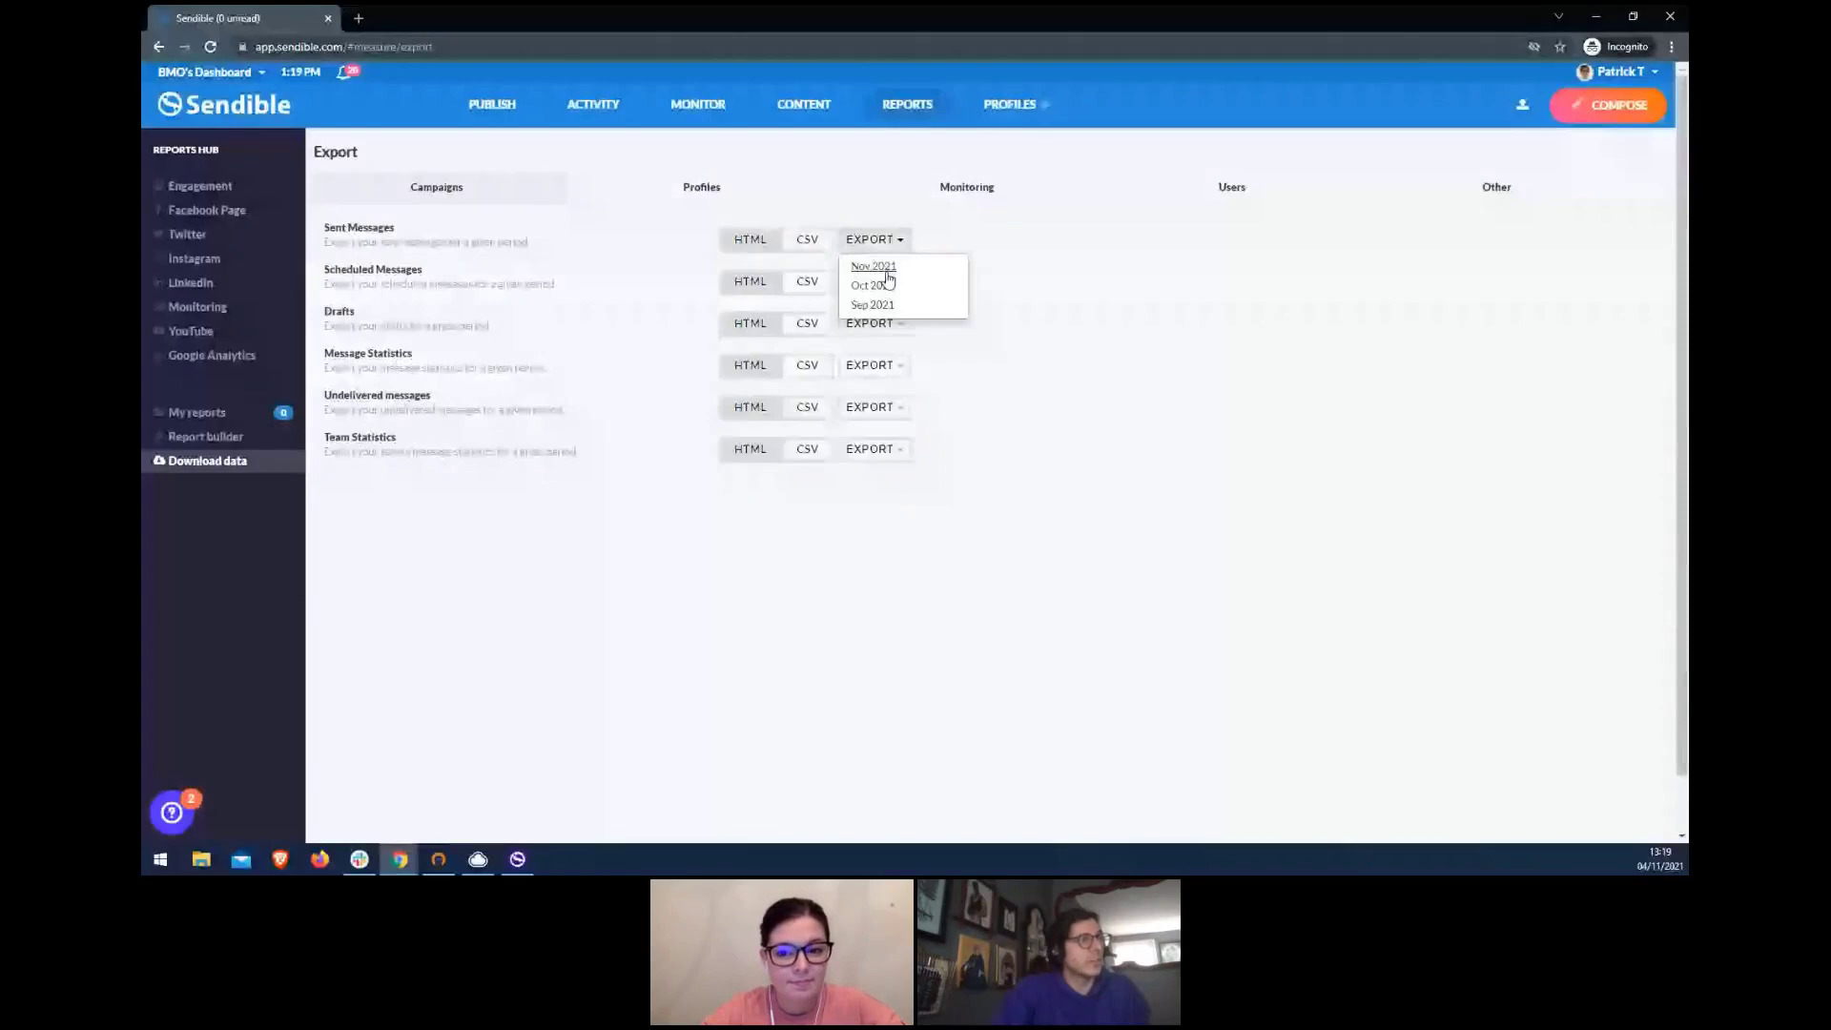
{"action": "left_click", "coordinate": [885, 284]}
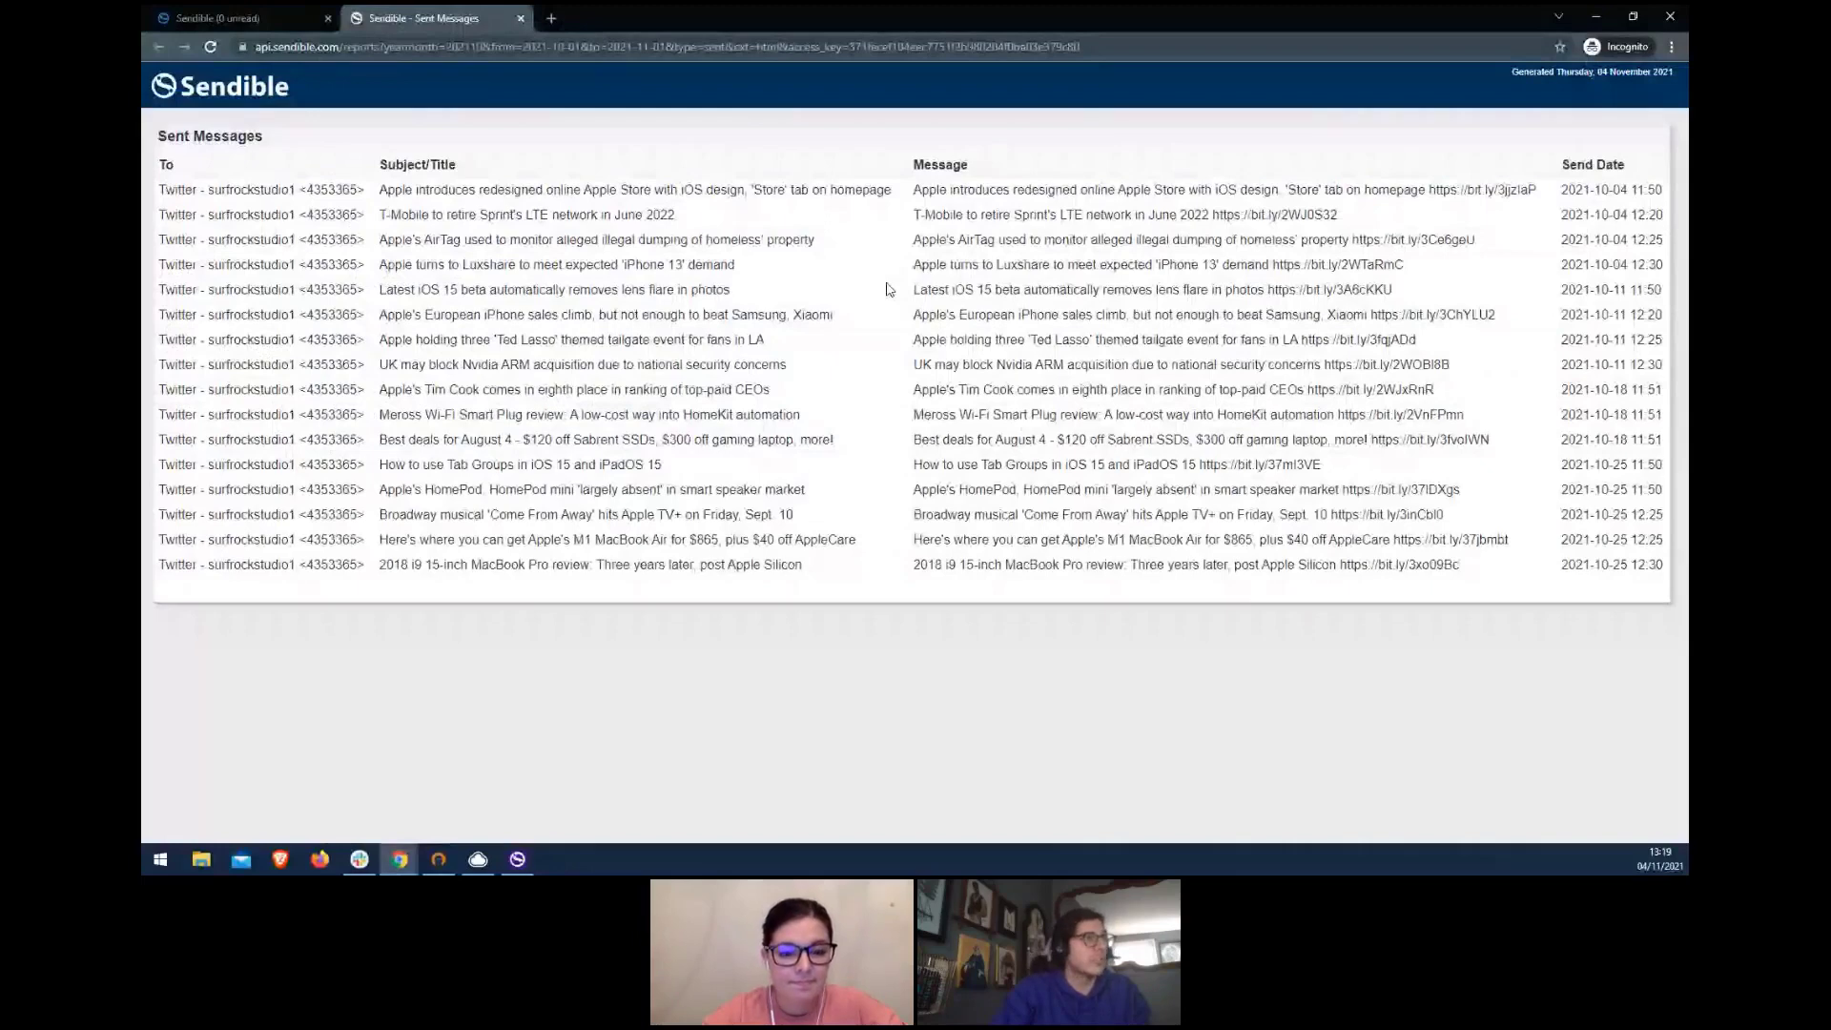
{"action": "left_click", "coordinate": [521, 18]}
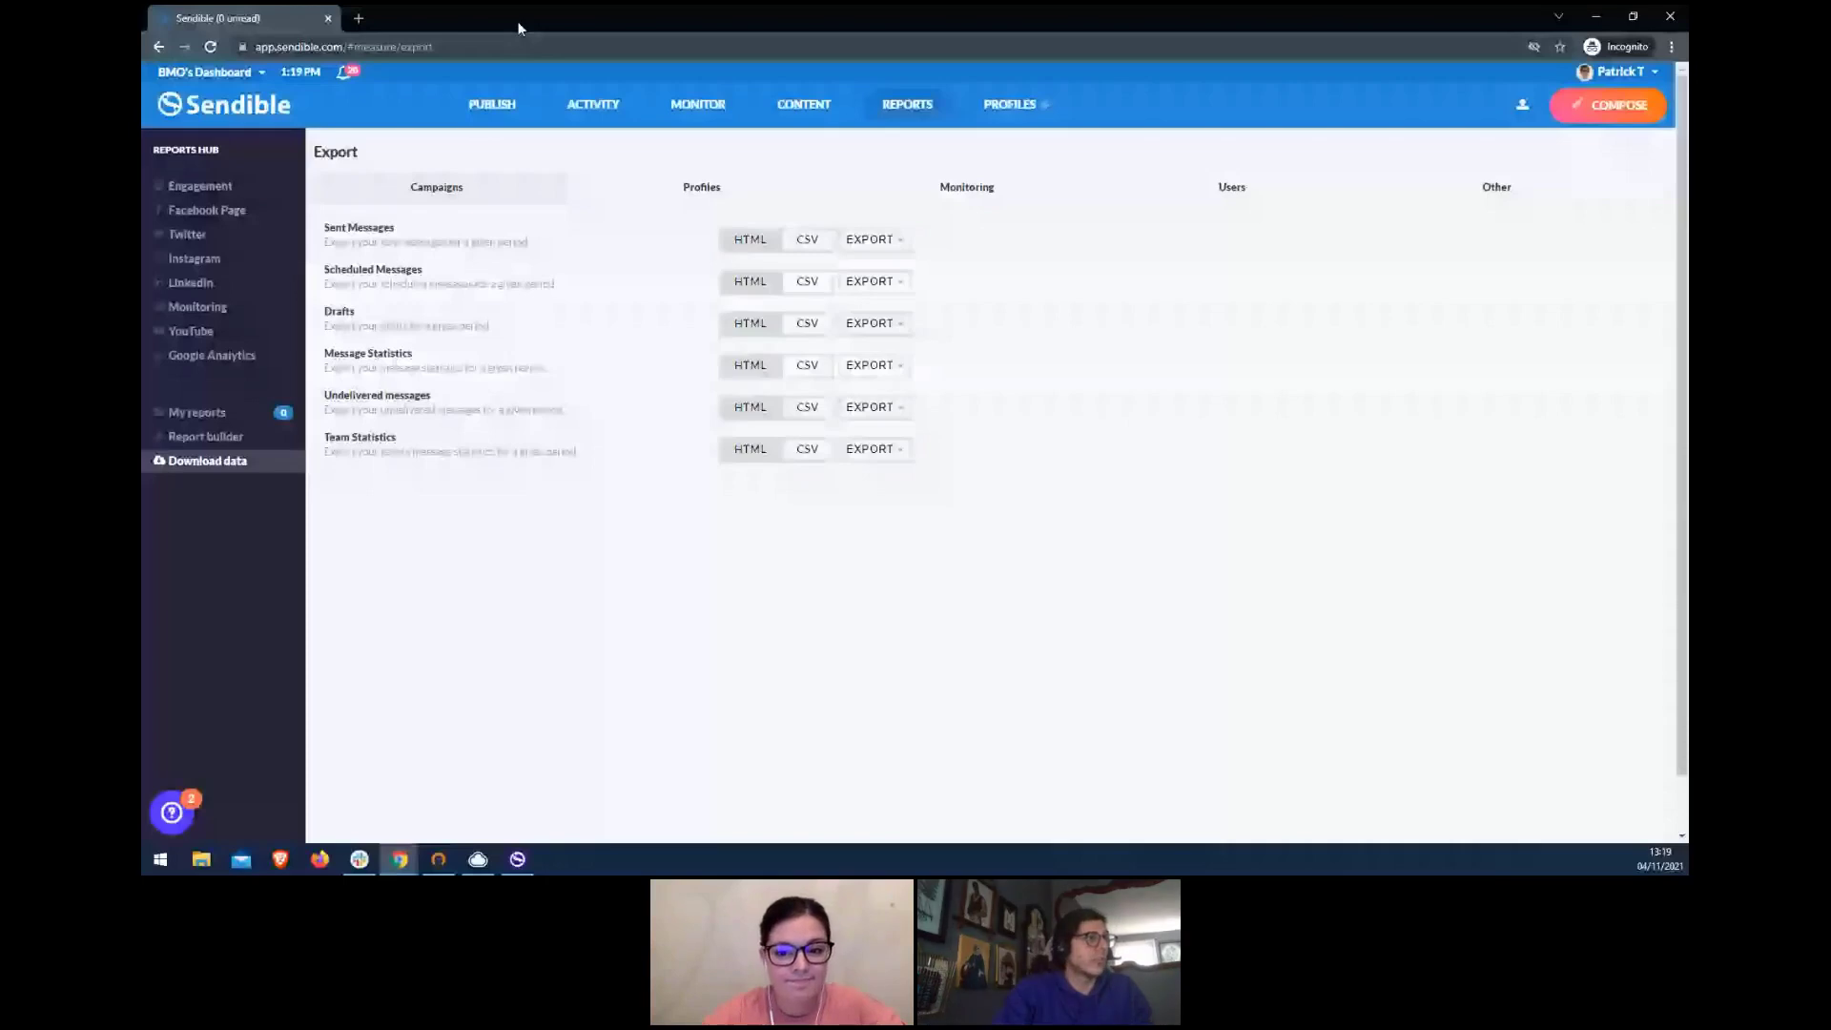
{"action": "left_click", "coordinate": [246, 74]}
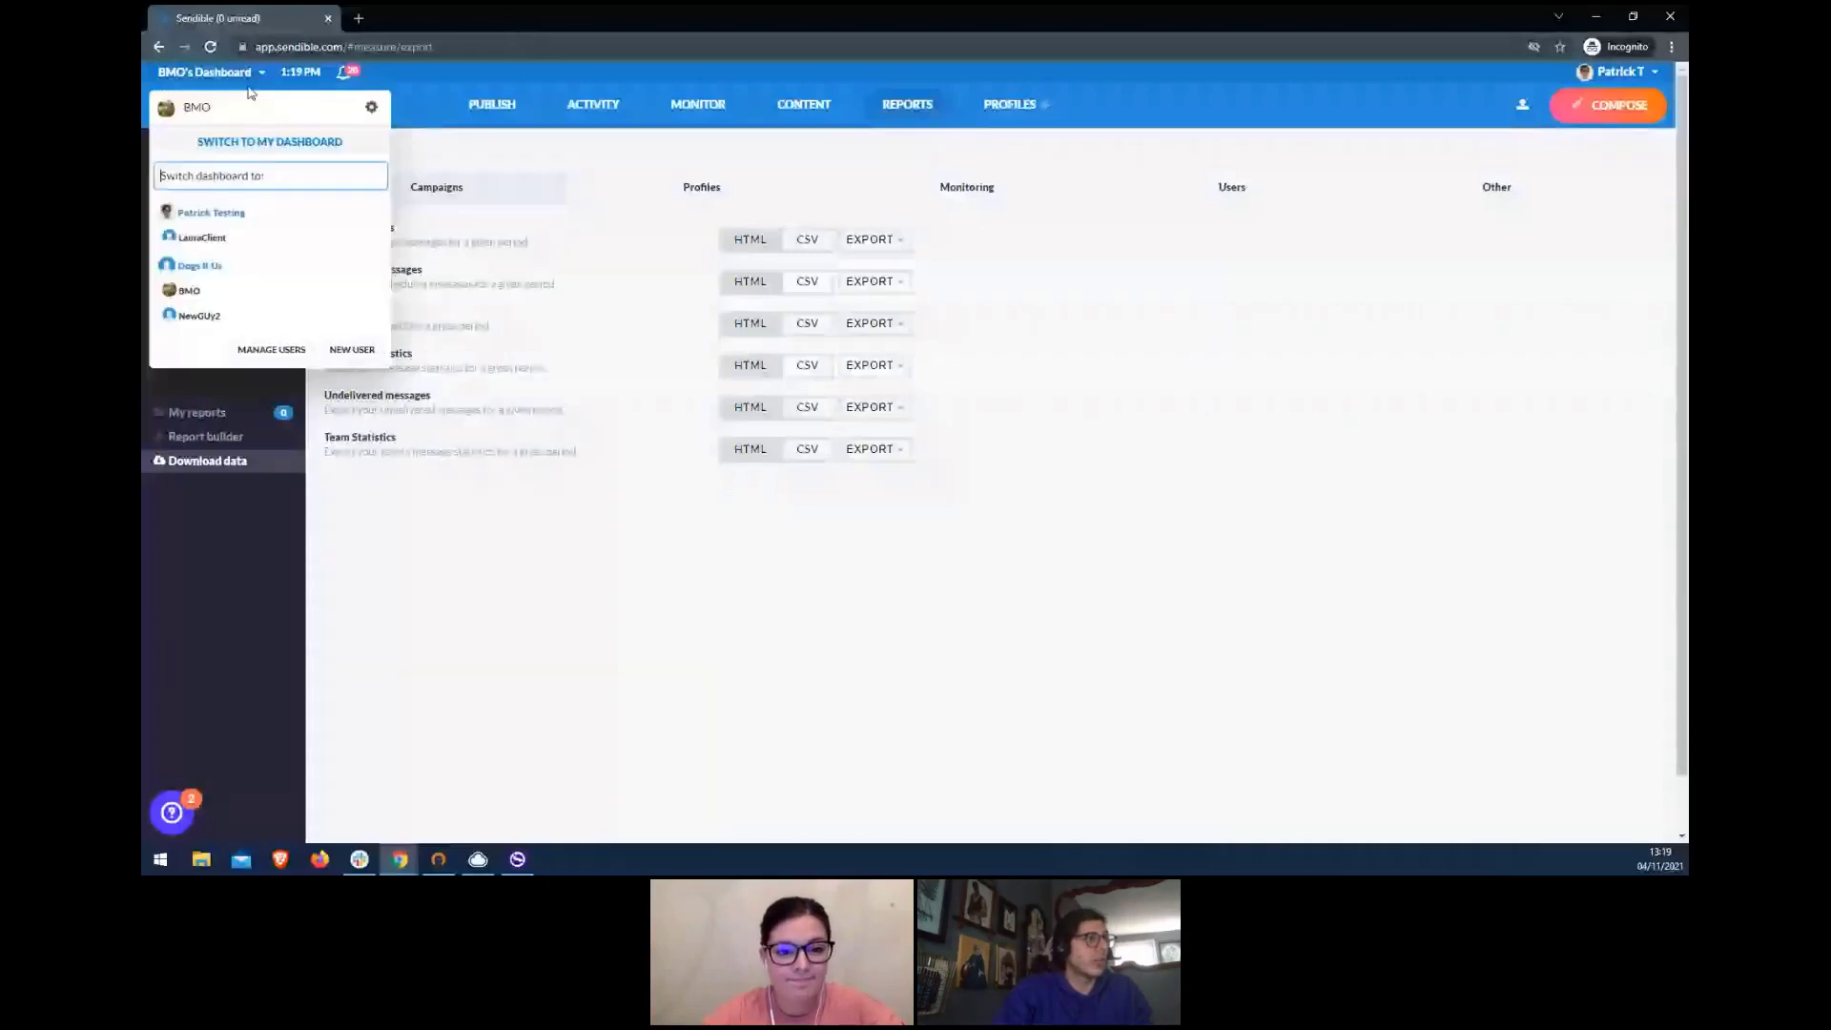
- Return to My dashboard, then view and close the Nov 2021 Team Statistics export
{"action": "left_click", "coordinate": [266, 143]}
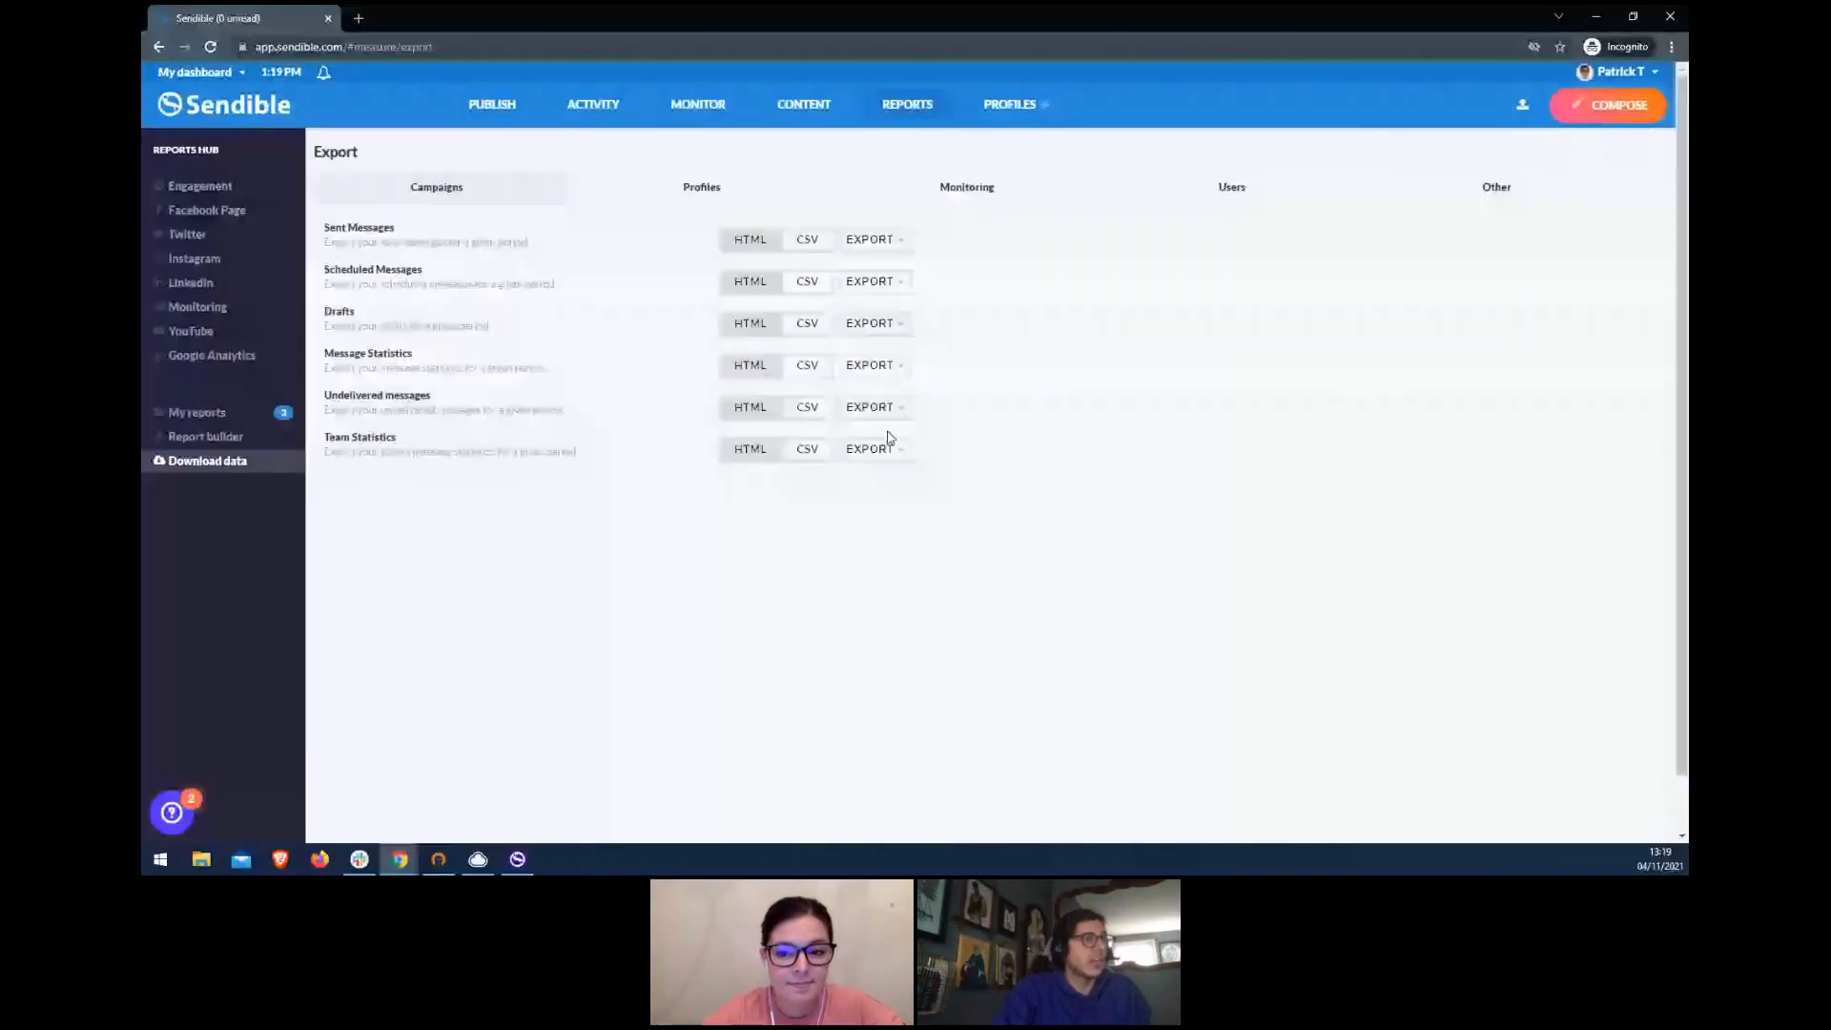
{"action": "left_click", "coordinate": [873, 449]}
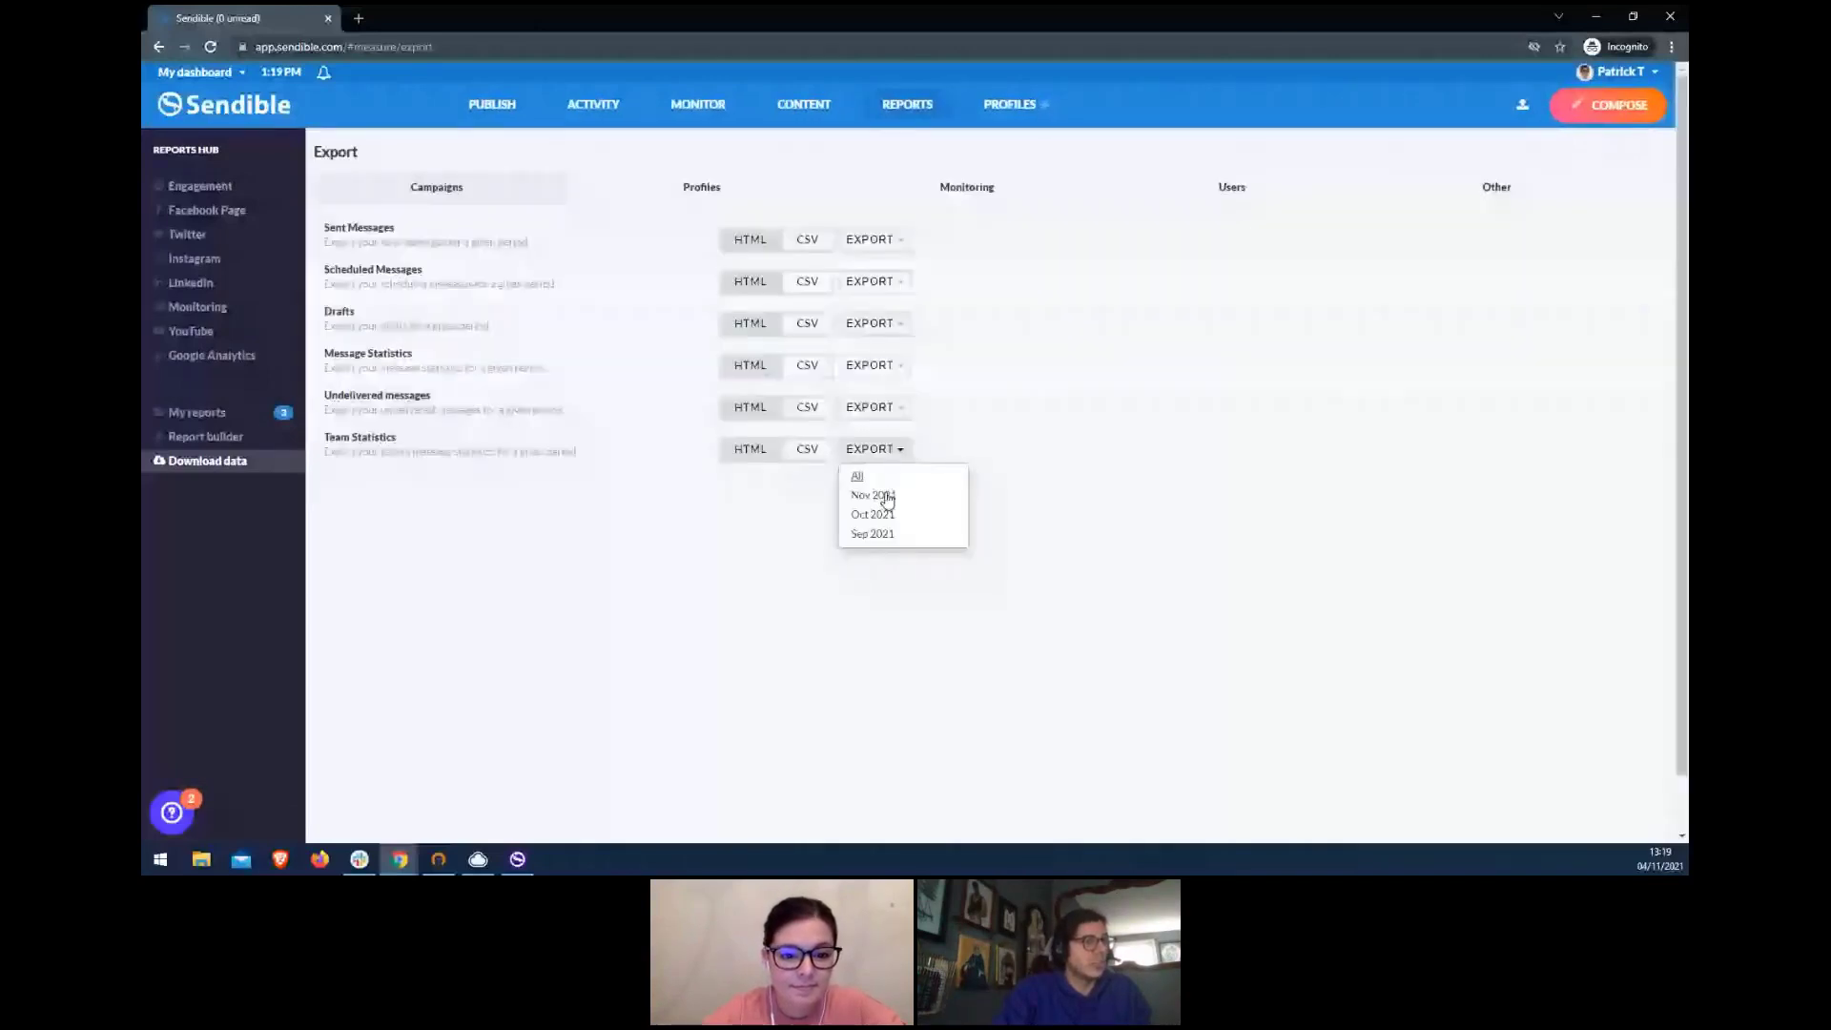
{"action": "left_click", "coordinate": [886, 497]}
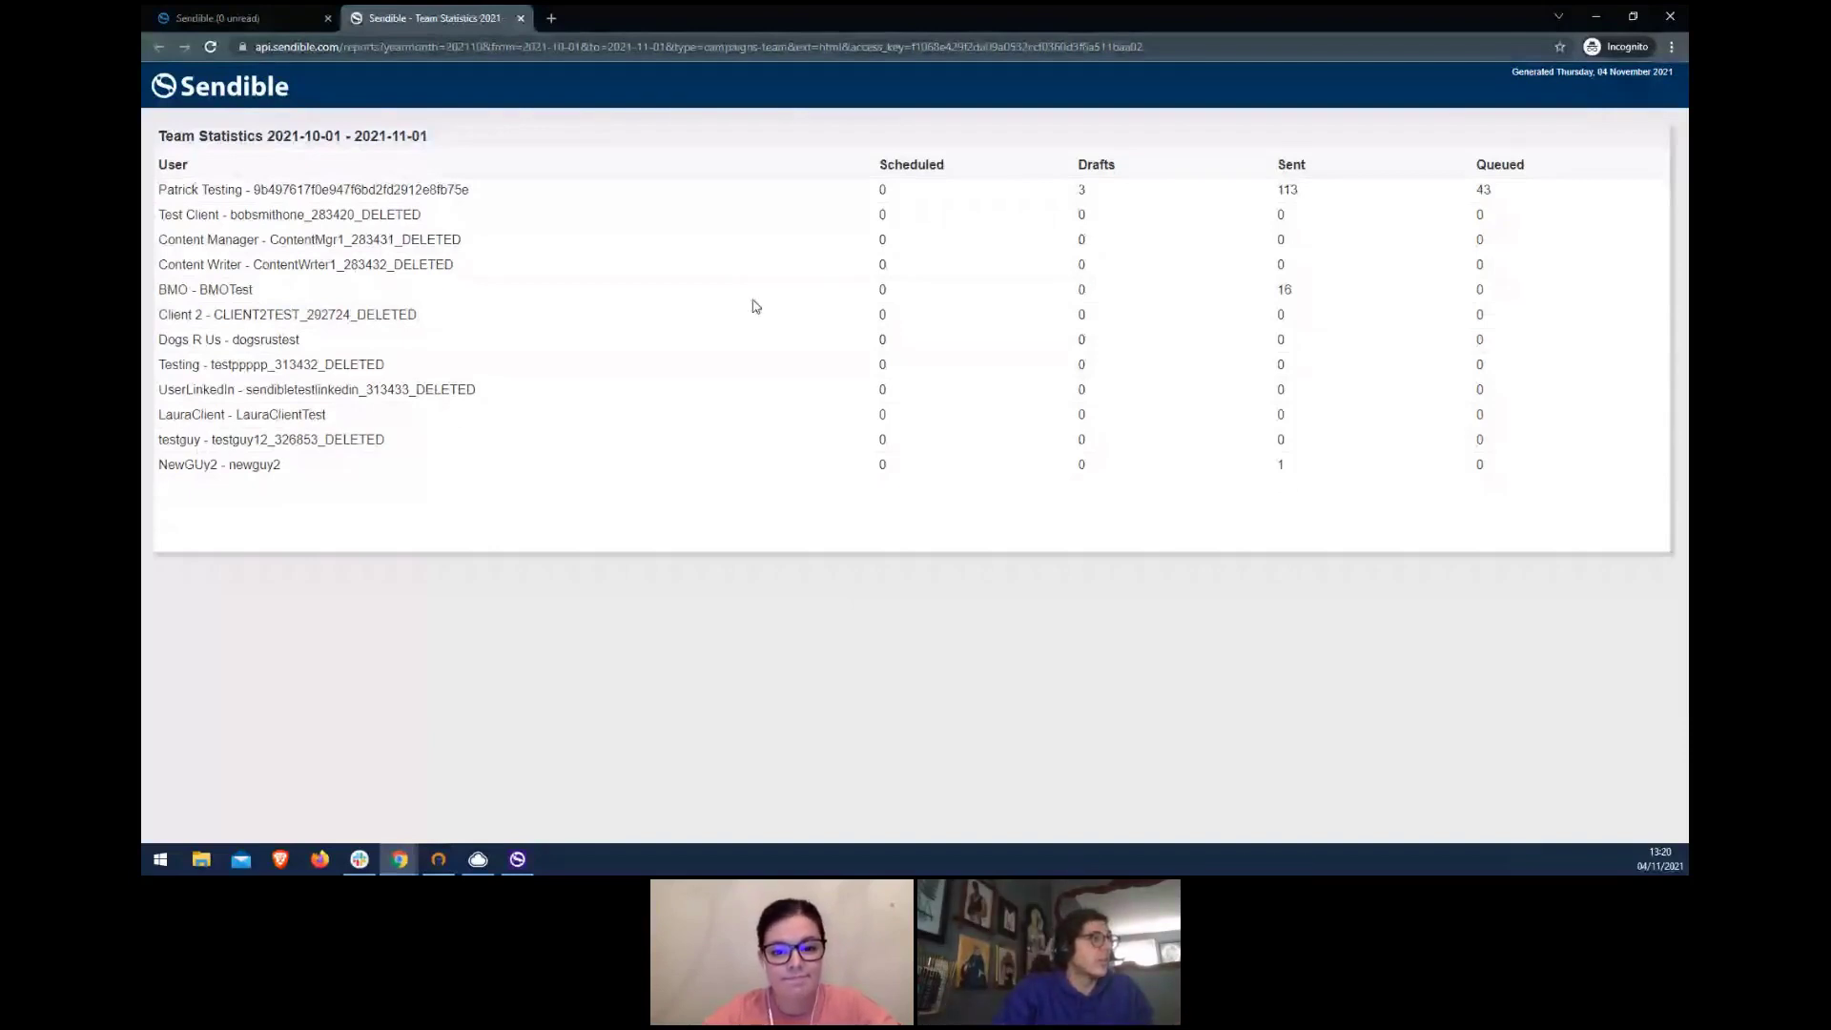
{"action": "key", "text": "ctrl+w"}
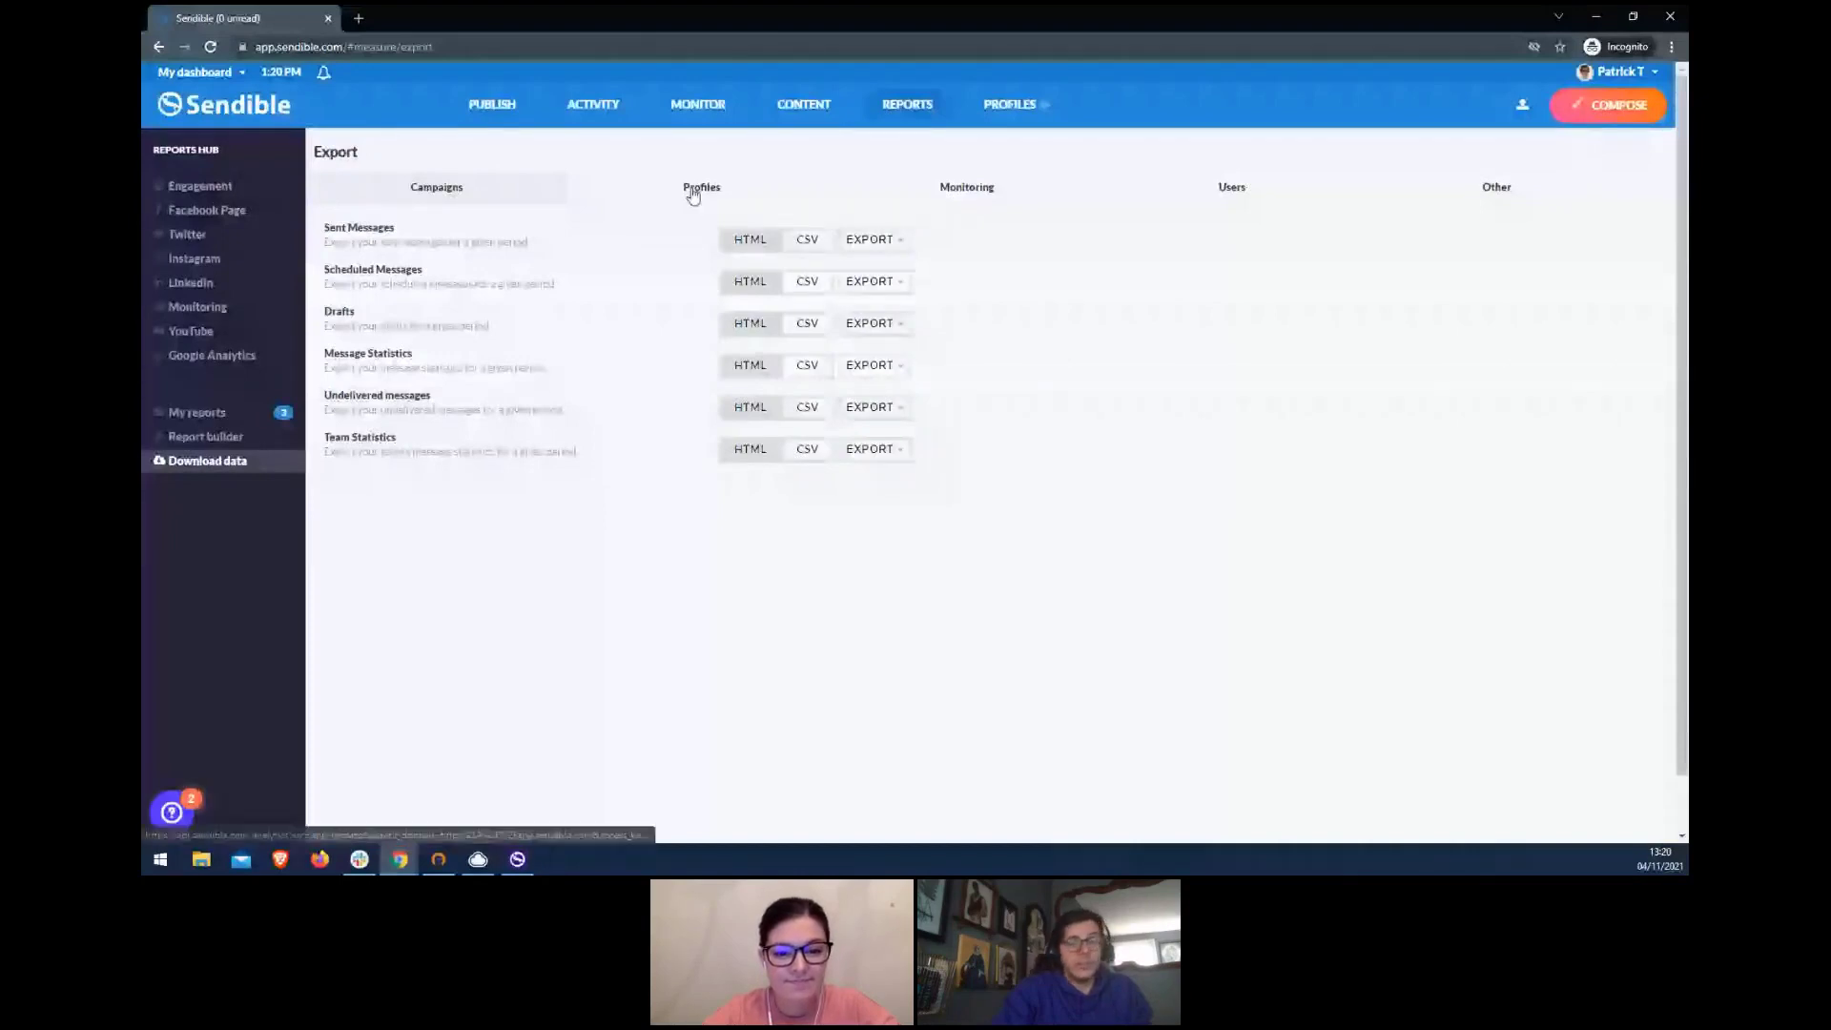
- Review the per-profile exports on the Profiles tab, then minimize the browser window
{"action": "left_click", "coordinate": [694, 194]}
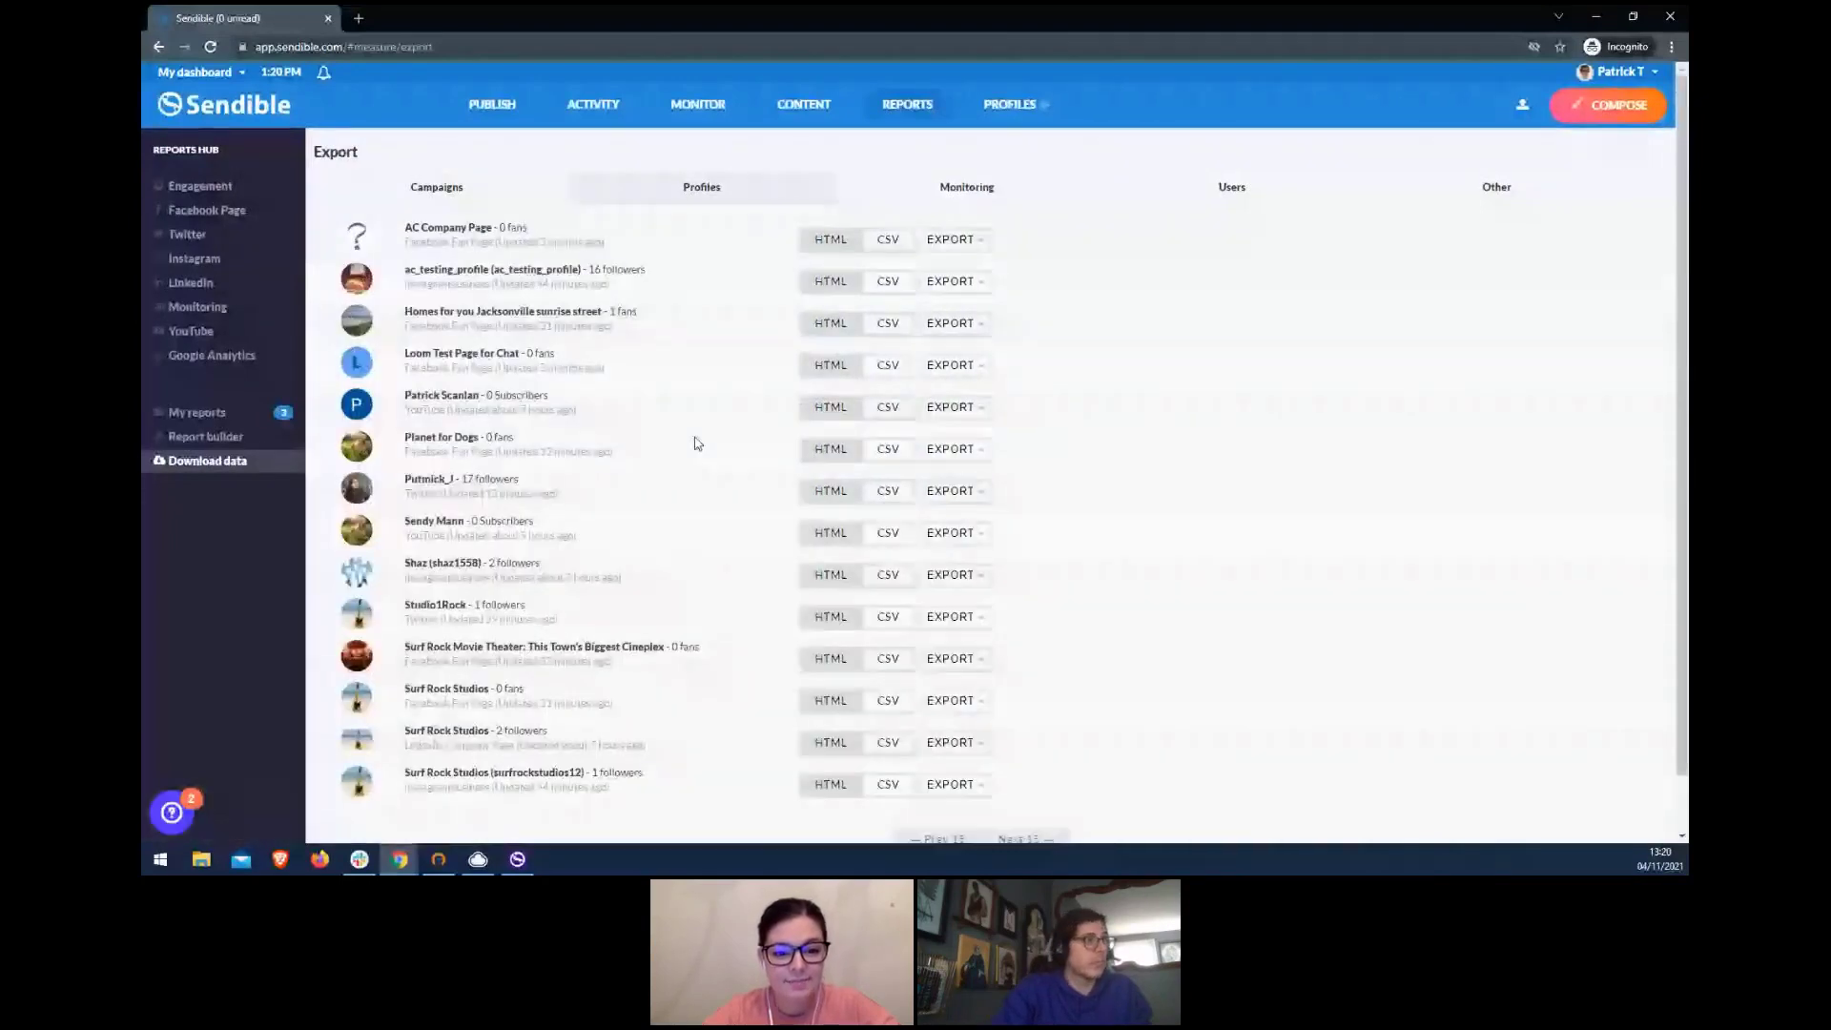
{"action": "scroll", "coordinate": [695, 444], "scroll_direction": "down", "scroll_amount": 2}
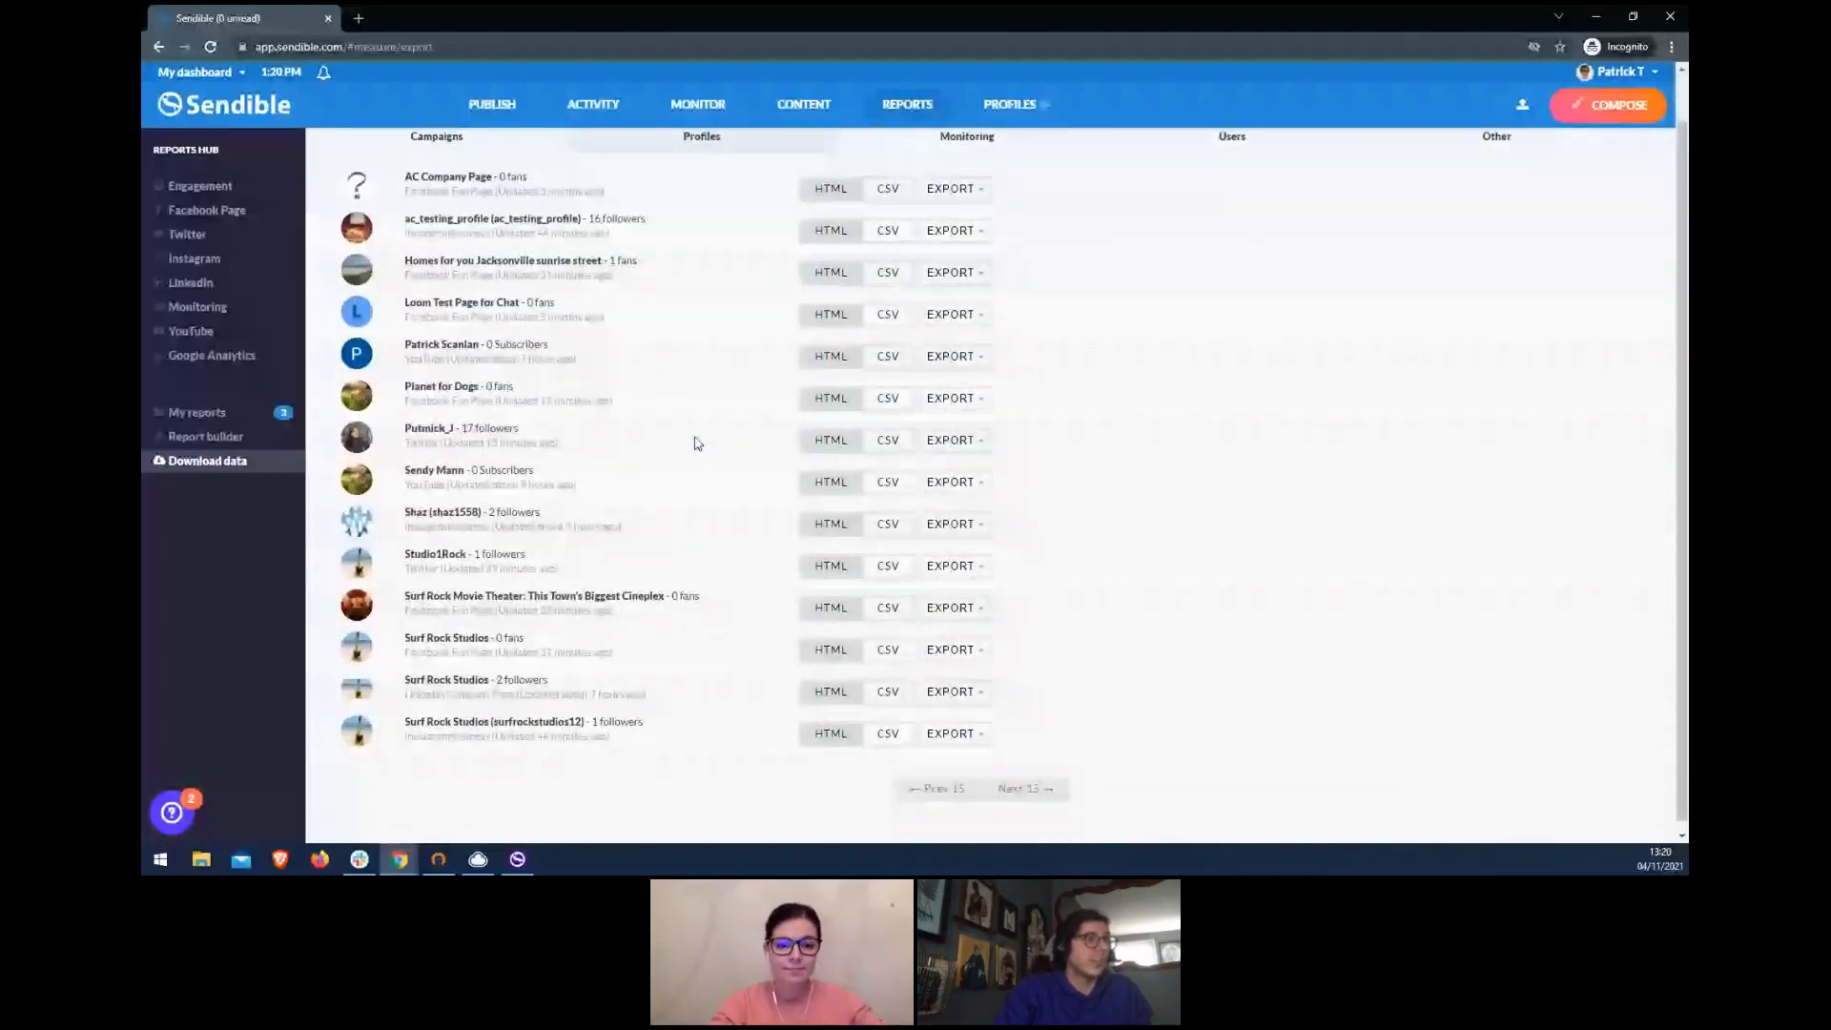
{"action": "scroll", "coordinate": [921, 392], "scroll_direction": "down", "scroll_amount": 1}
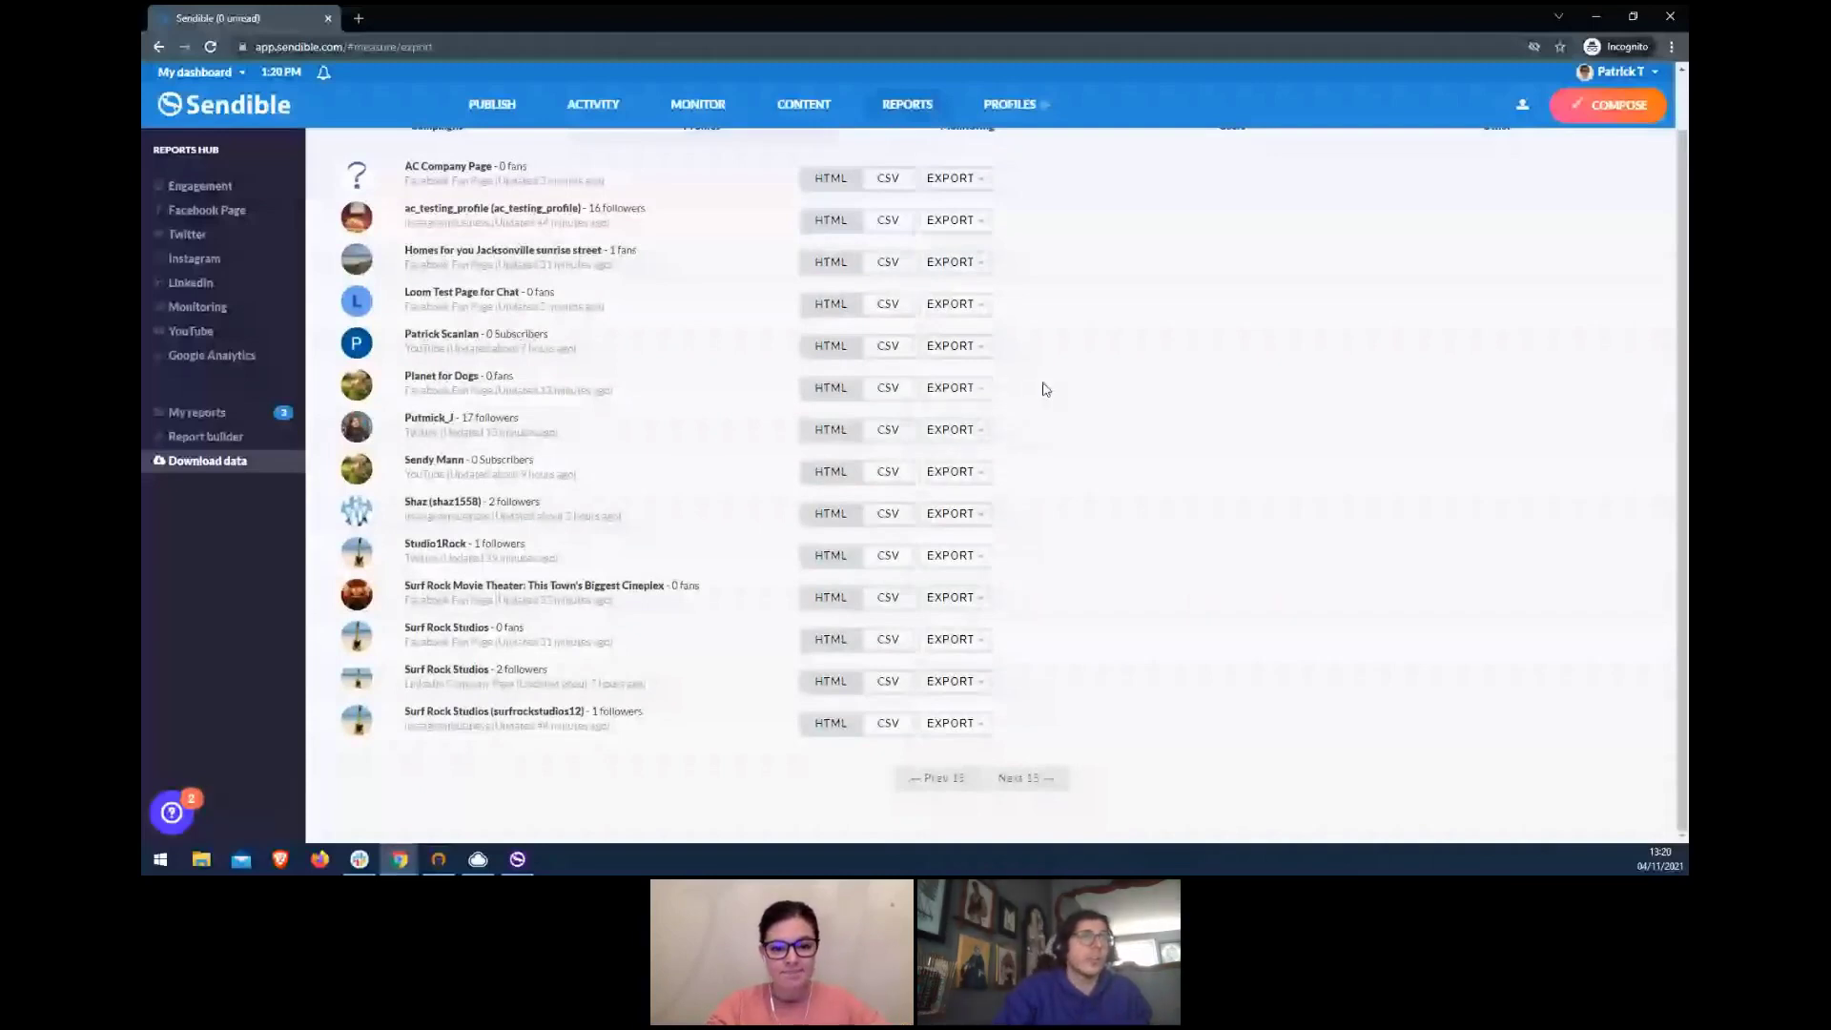
{"action": "left_click", "coordinate": [1601, 16]}
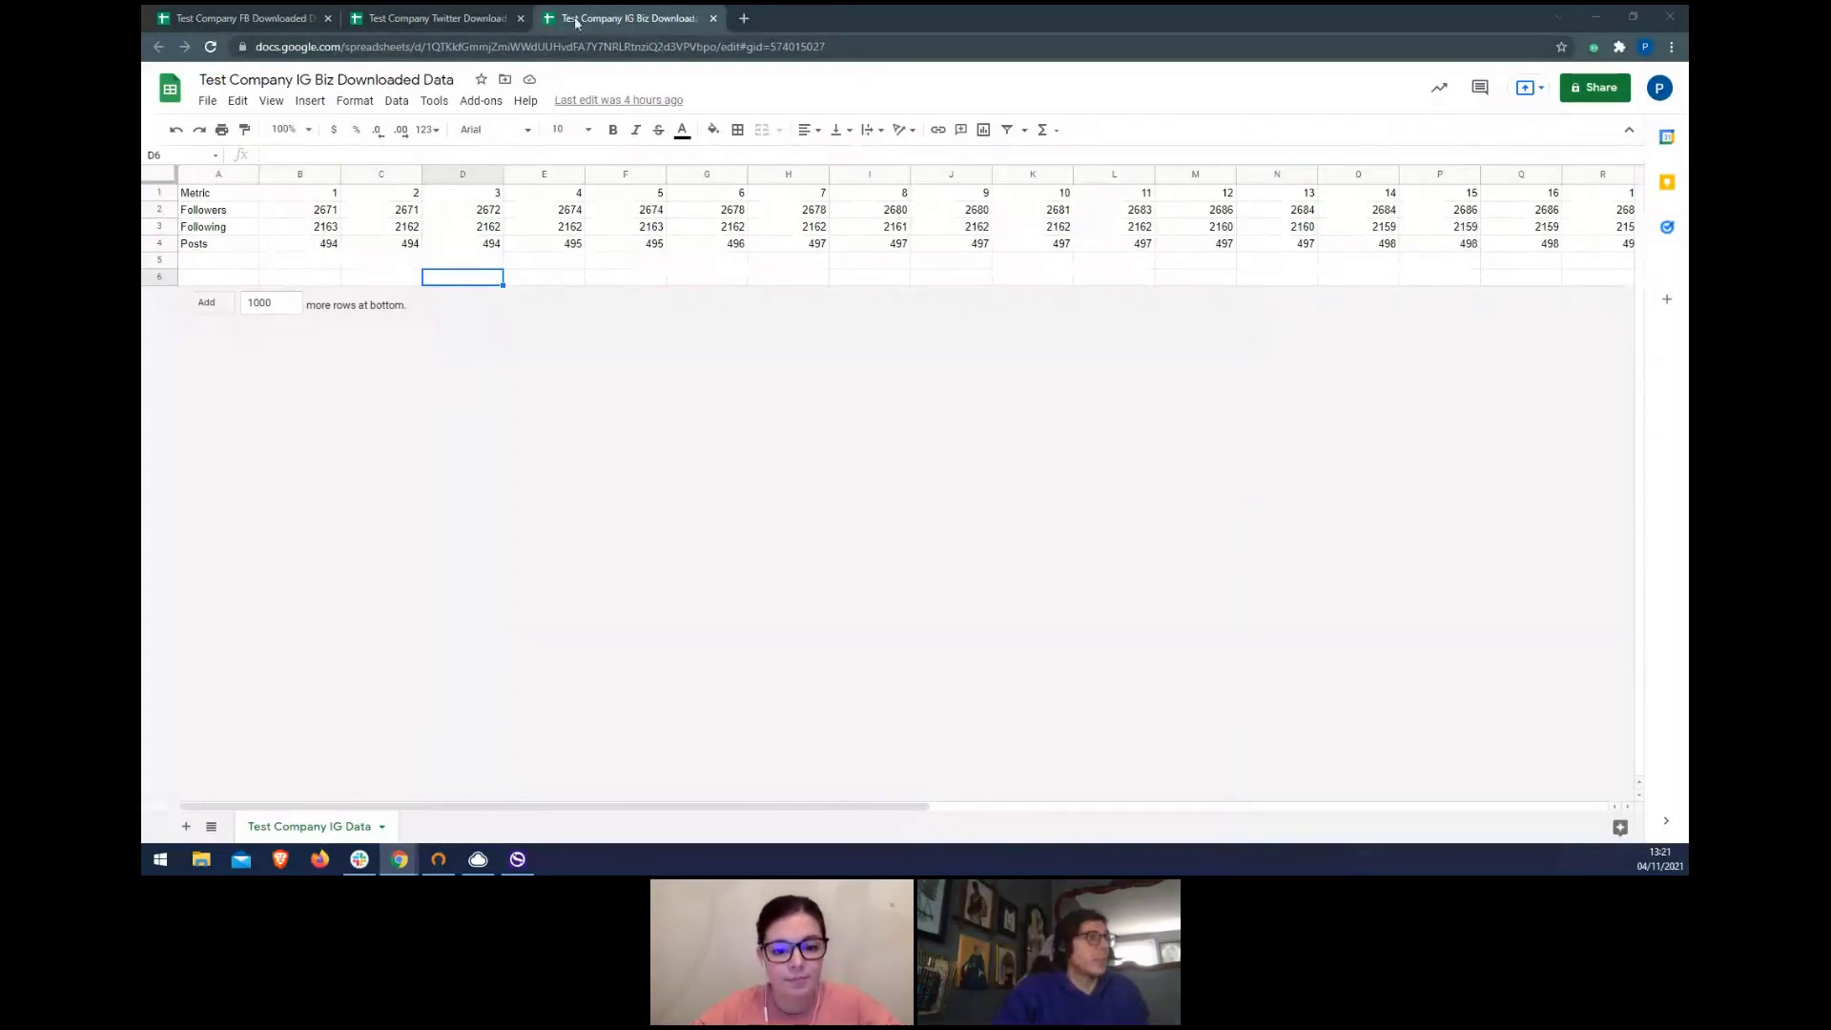
- Check the Mentions value in C6 on the Twitter sheet, then switch to the FB Downloaded Data Report sheet
{"action": "left_click", "coordinate": [482, 19]}
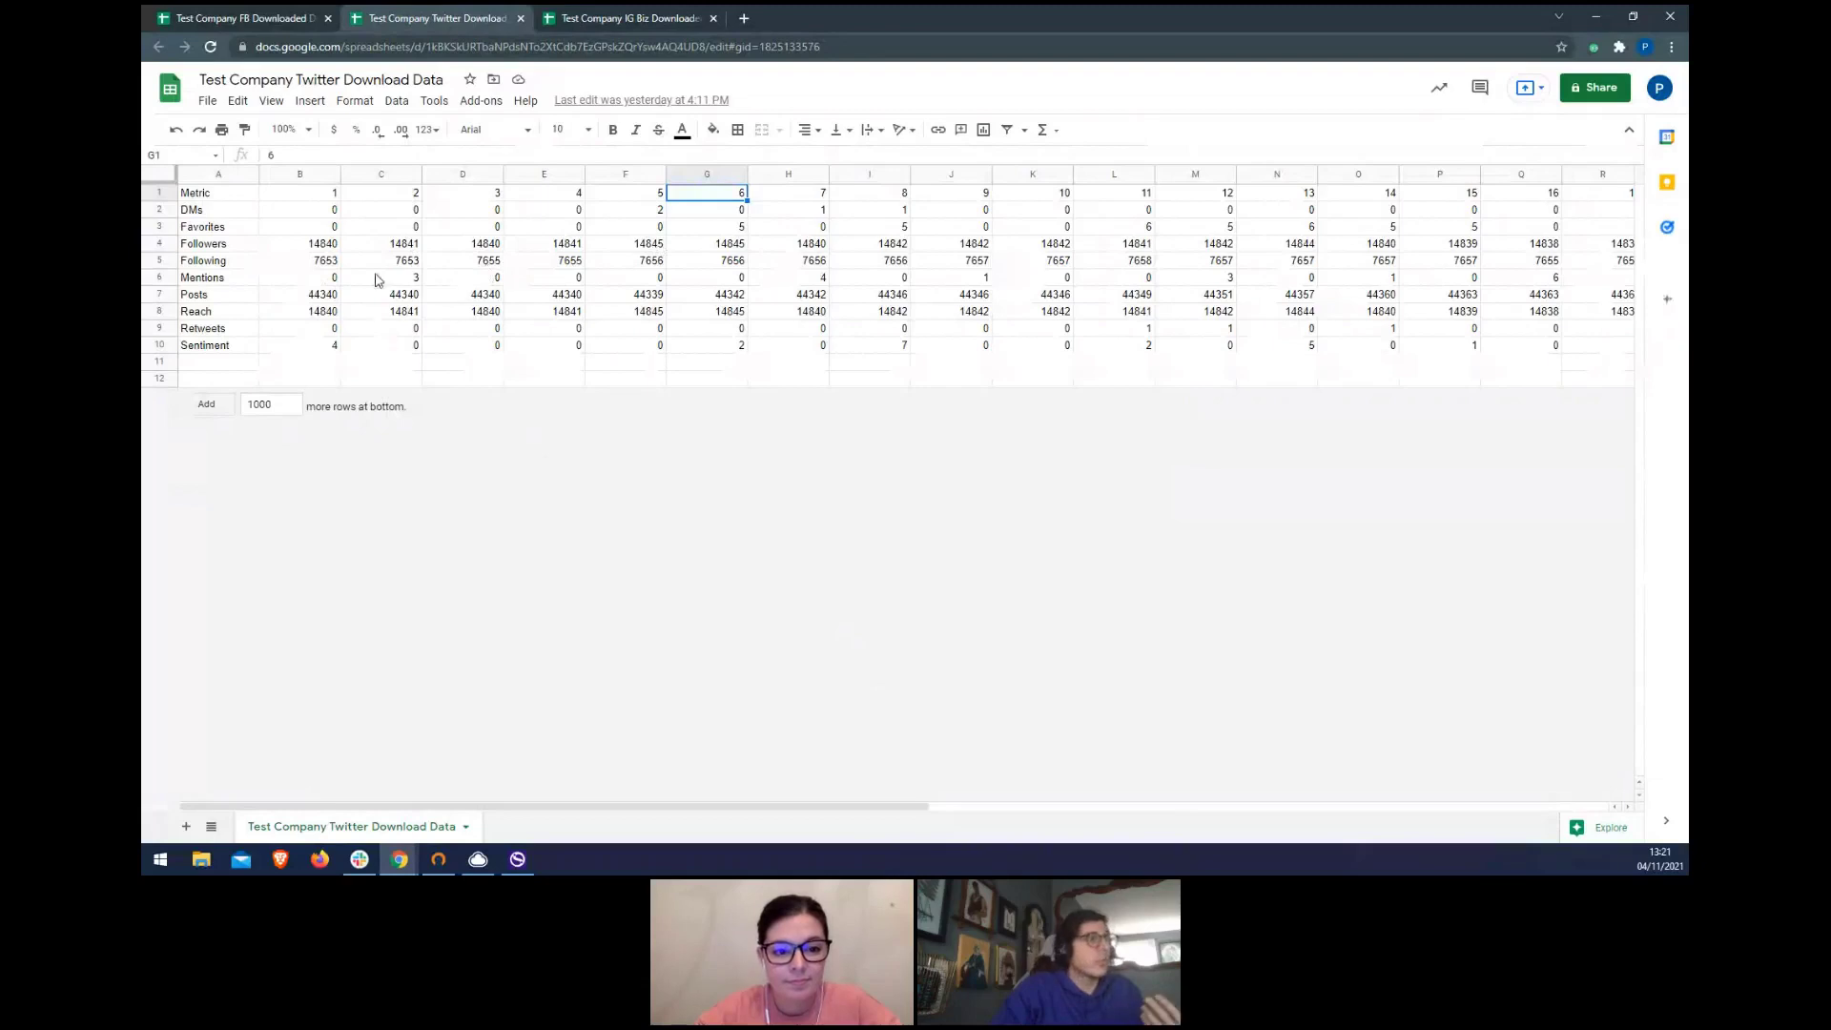
{"action": "left_click", "coordinate": [400, 279]}
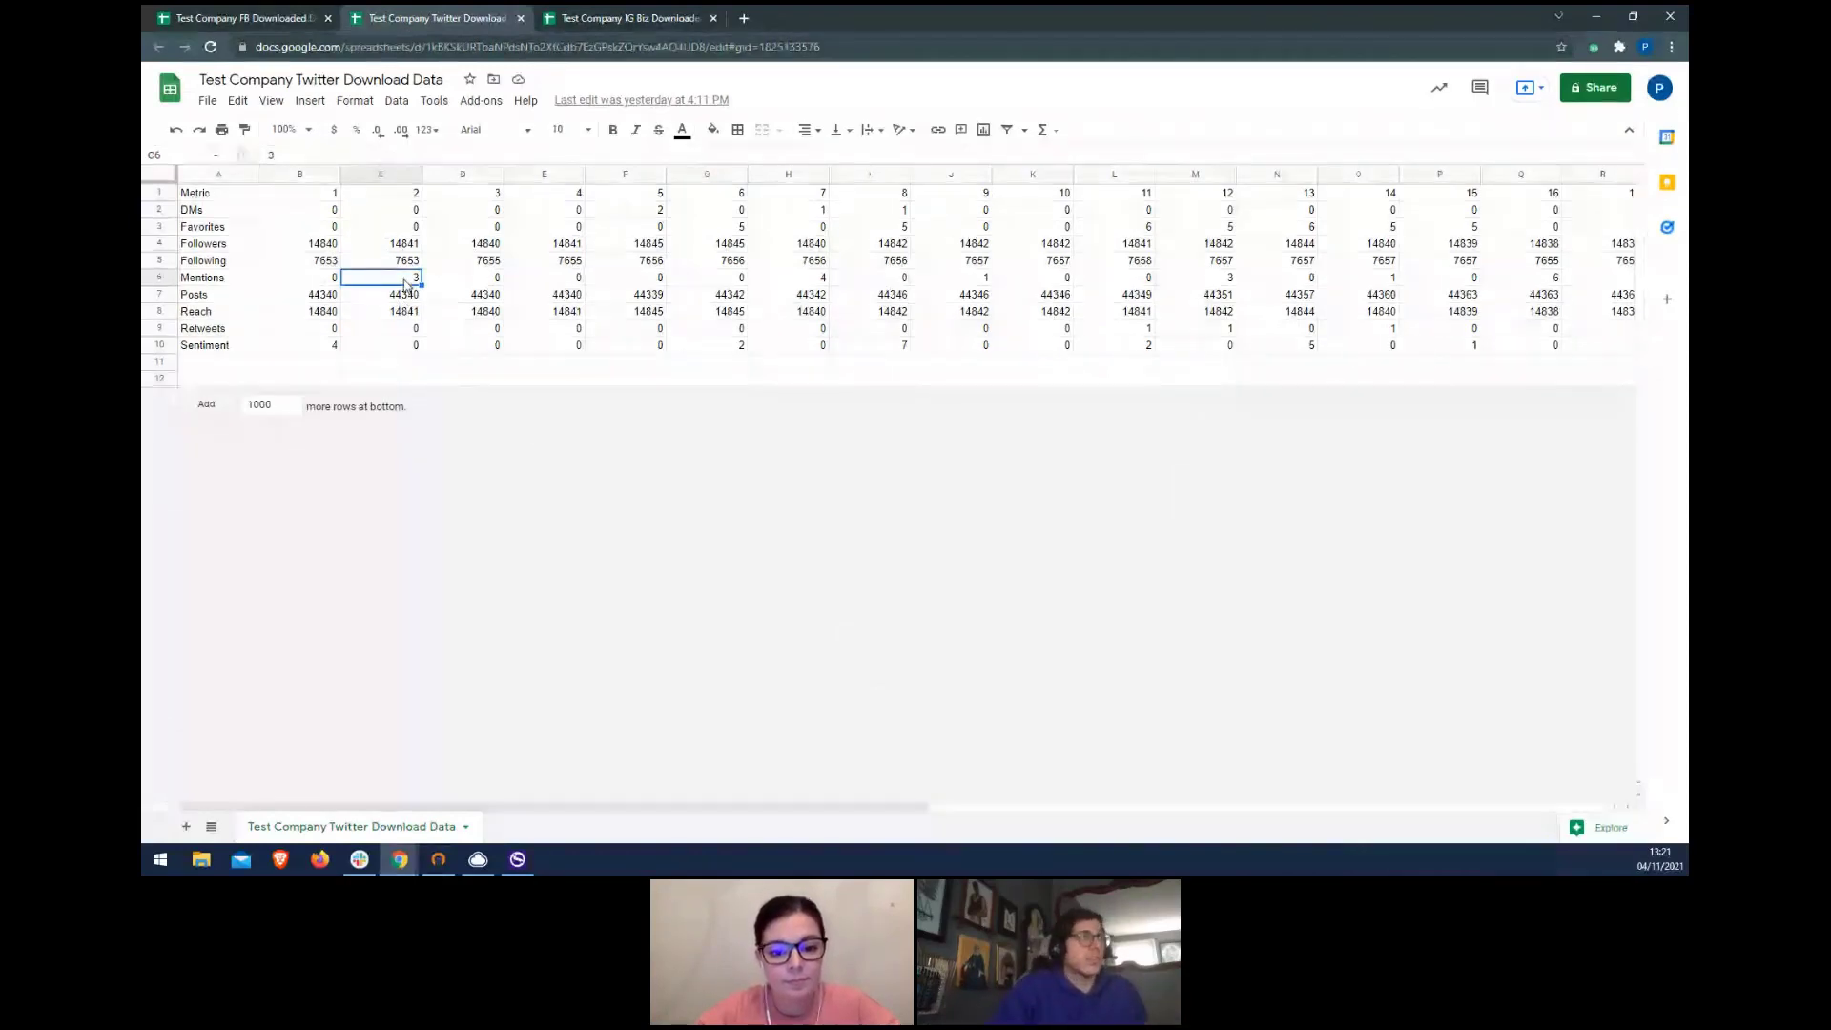
{"action": "left_click", "coordinate": [247, 18]}
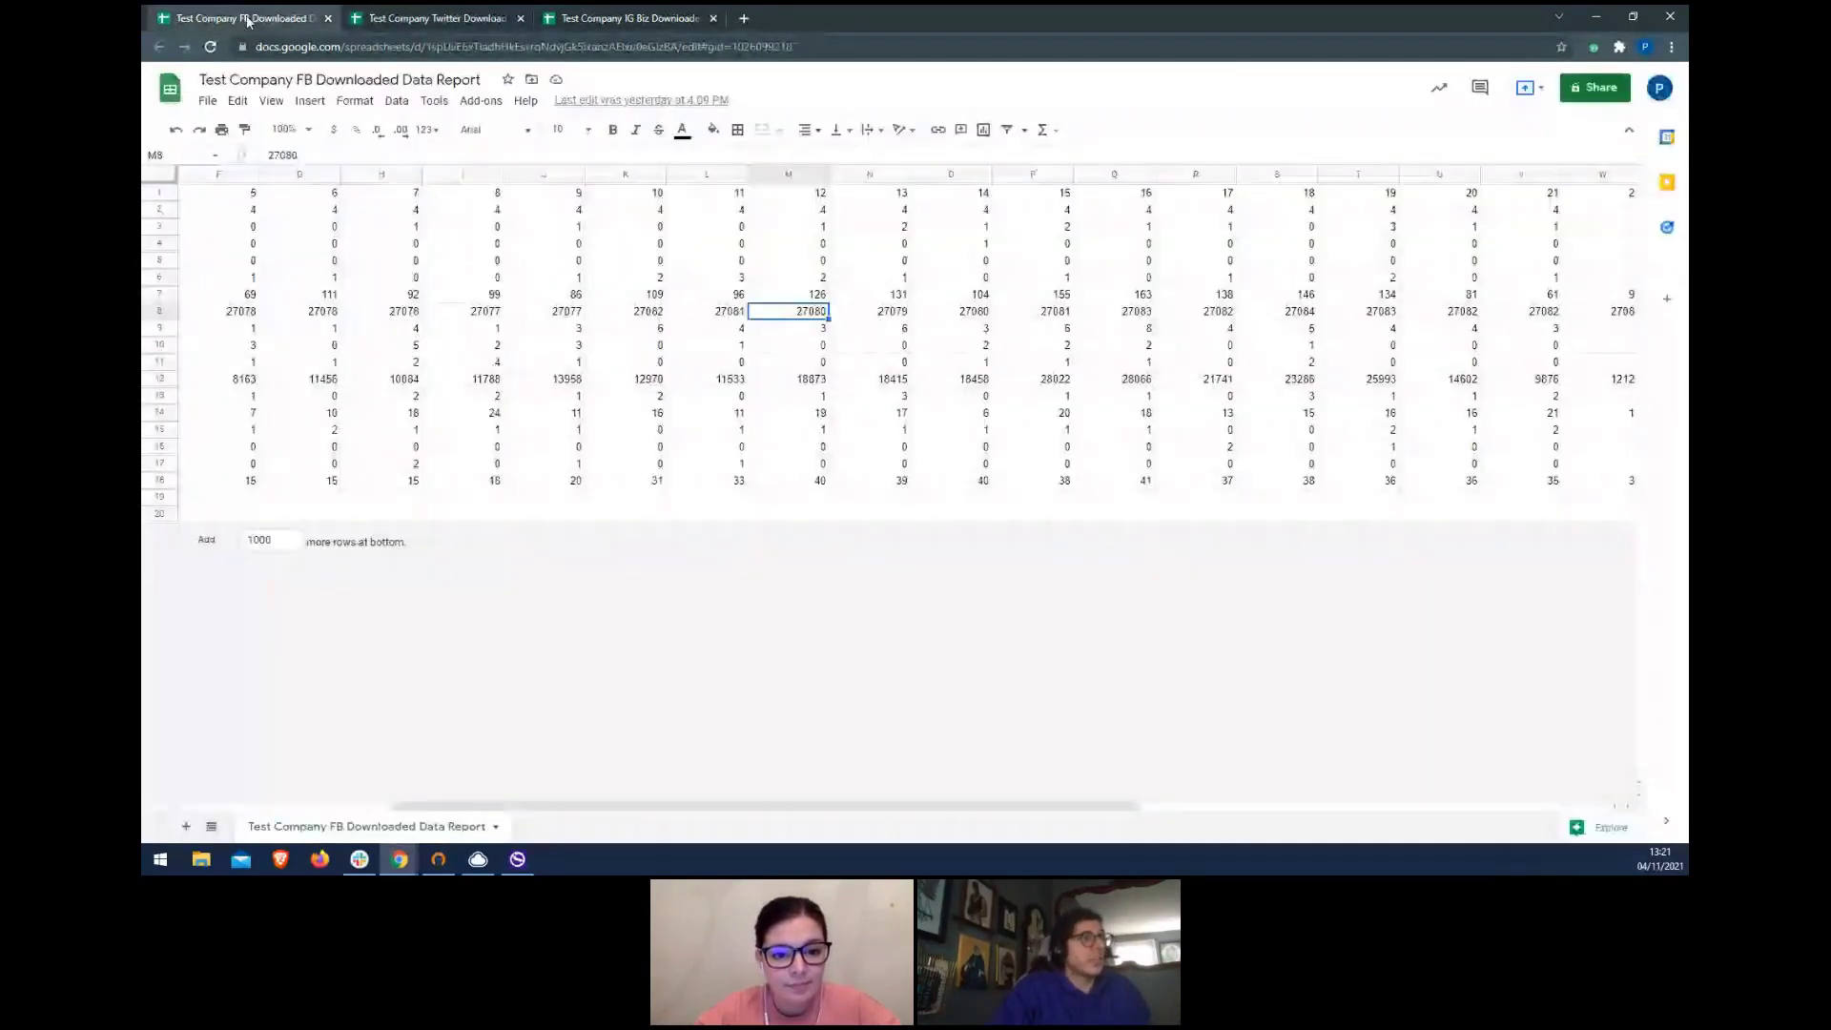
- Check the Facebook Likes values in cells H9 and D9, then switch back to Sendible's Download data page
{"action": "scroll", "coordinate": [341, 274], "scroll_direction": "left", "scroll_amount": 5}
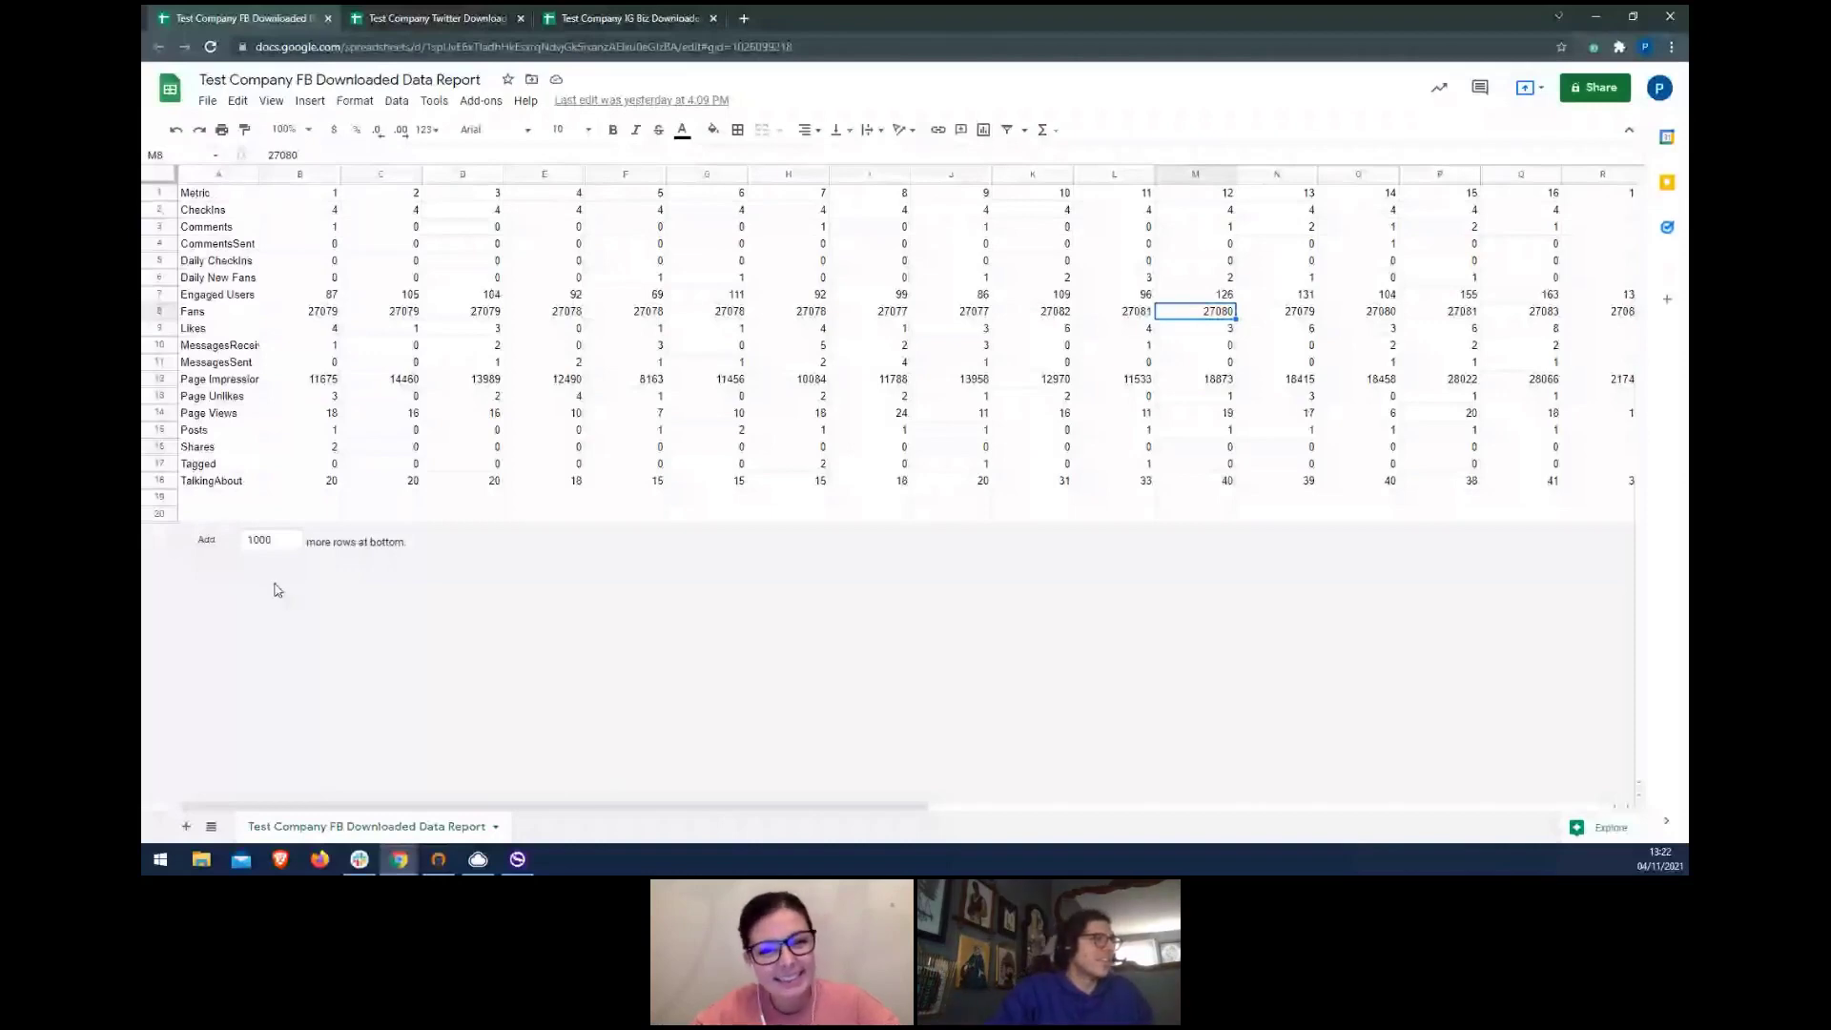
{"action": "left_click", "coordinate": [809, 332]}
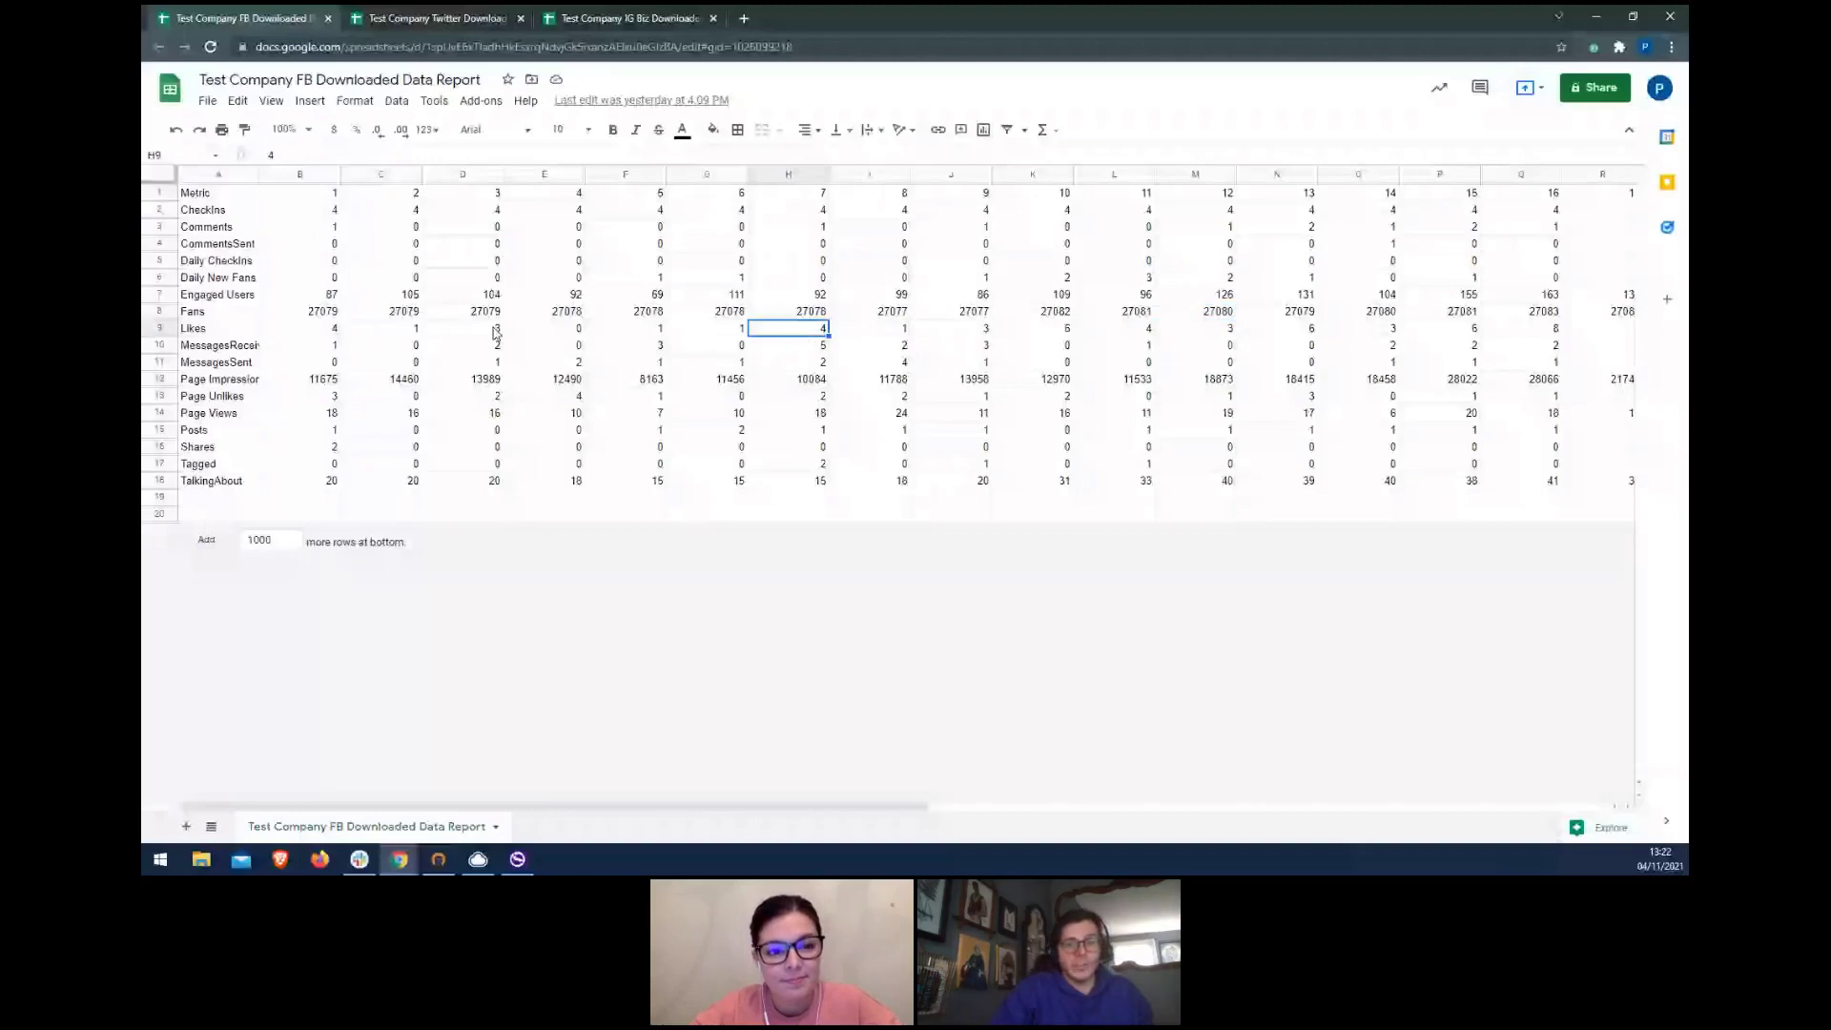
{"action": "left_click", "coordinate": [495, 332]}
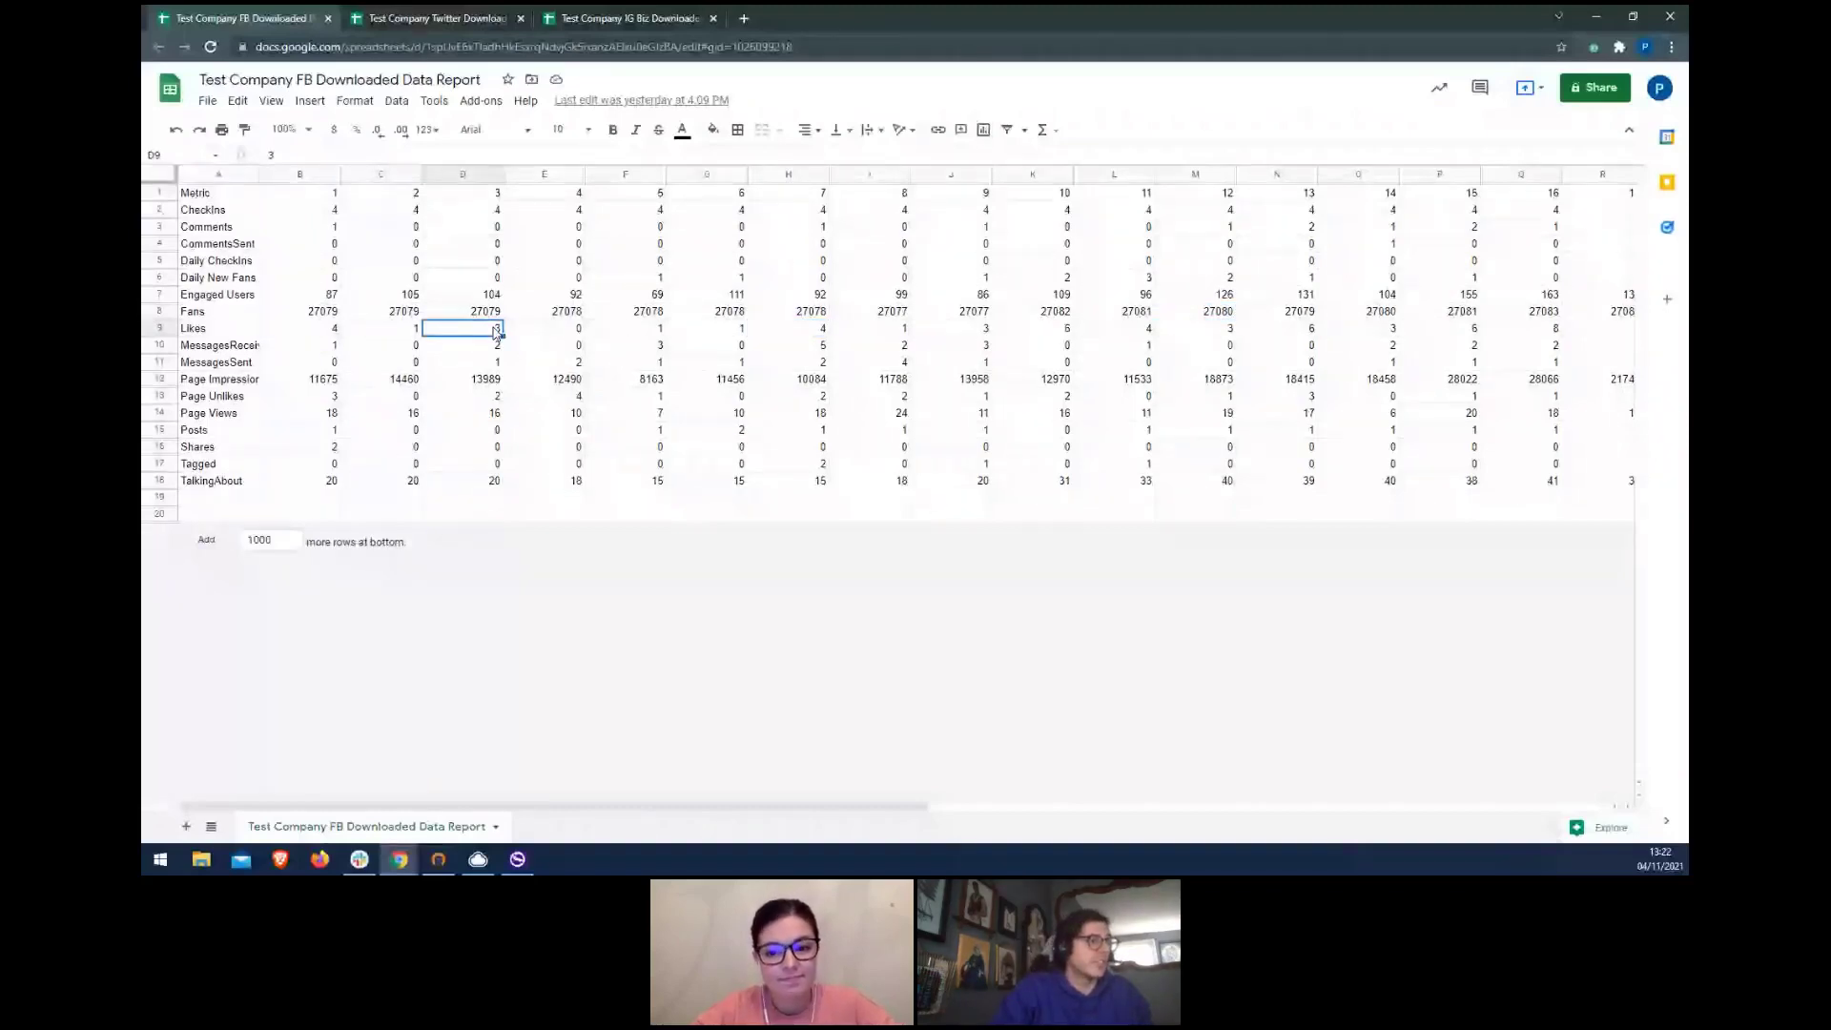
{"action": "left_click", "coordinate": [401, 860]}
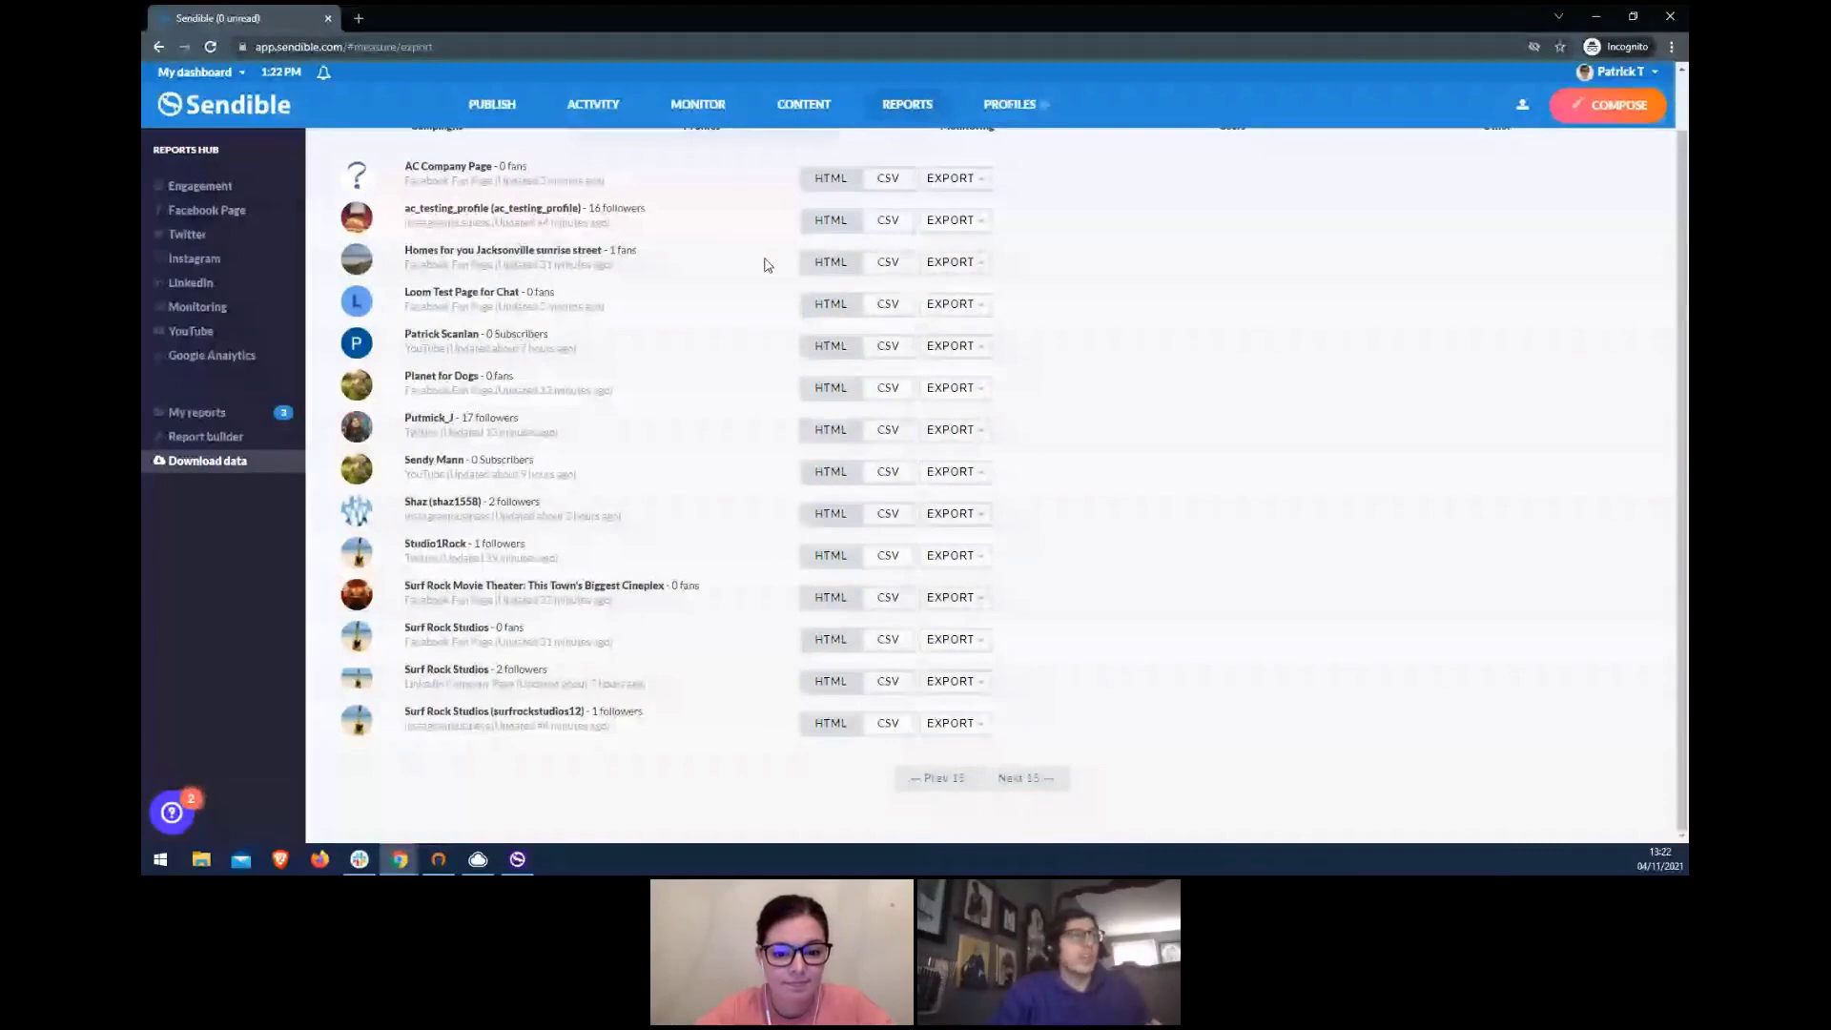
- Look over the My profiles list, then go to the Reports Hub's LinkedIn report
{"action": "mouse_move", "coordinate": [1011, 104]}
{"action": "left_click", "coordinate": [1050, 180]}
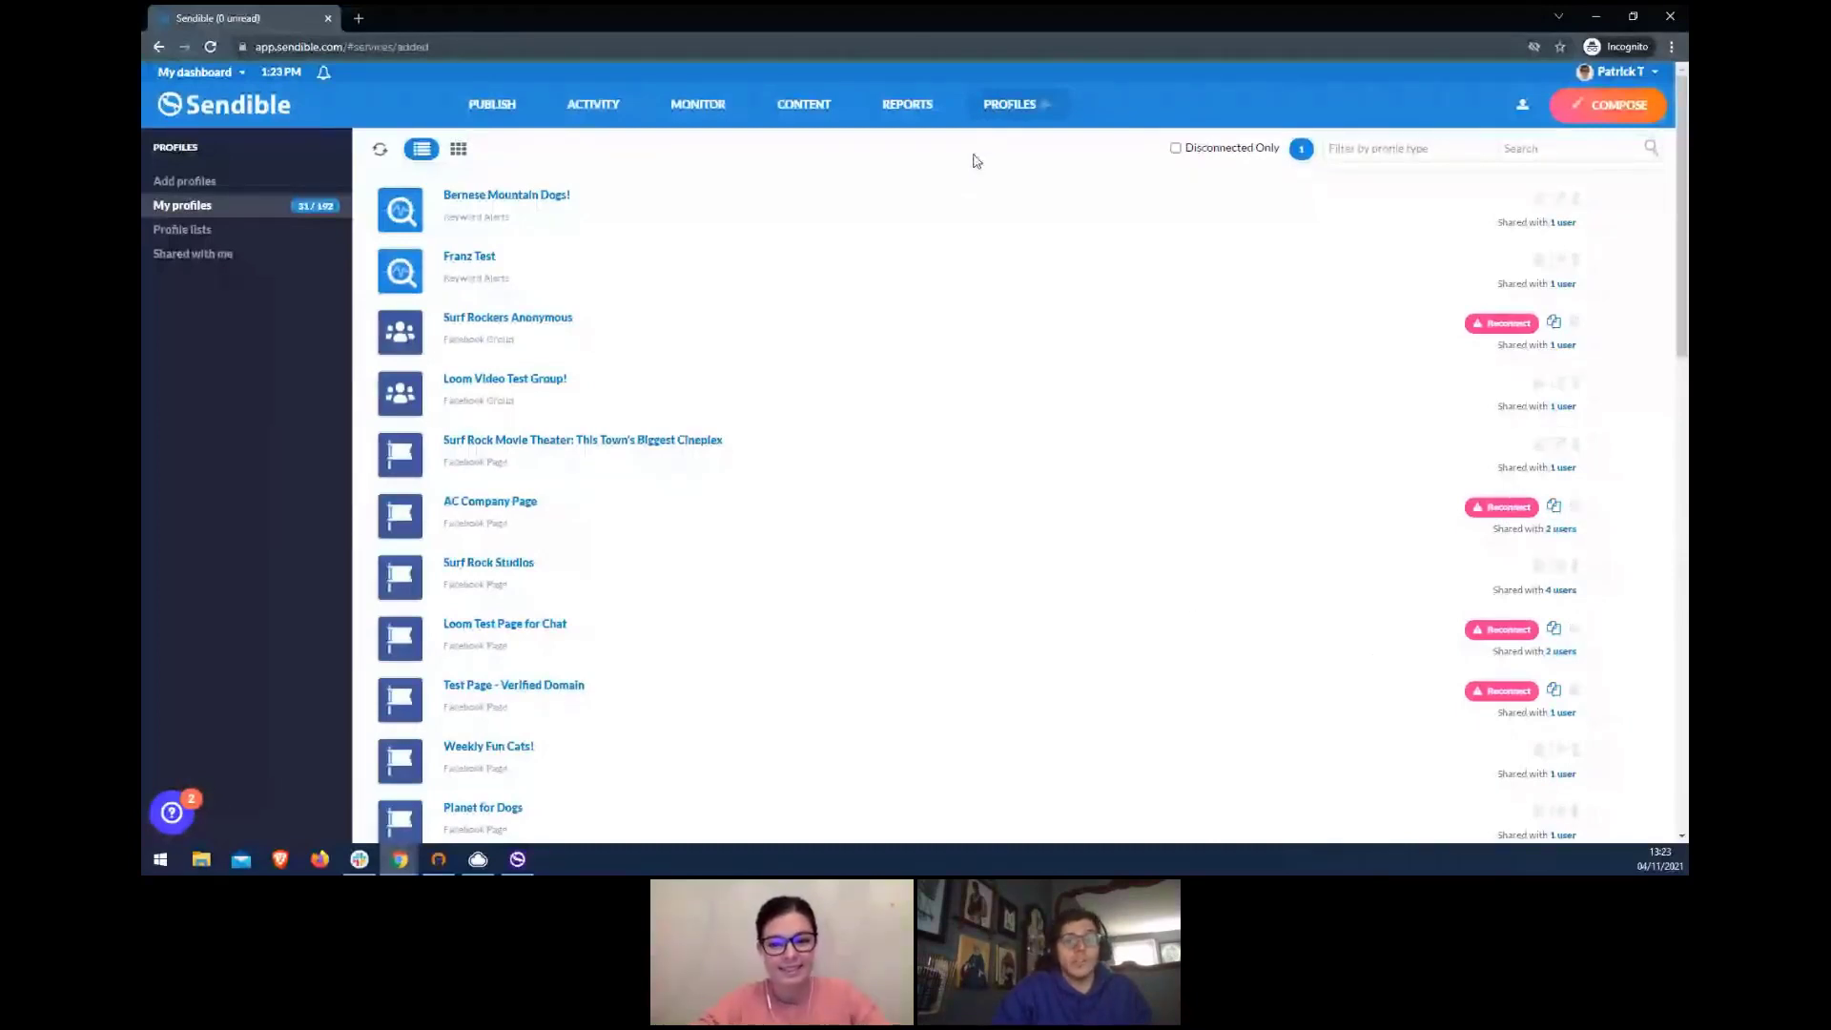
{"action": "mouse_move", "coordinate": [918, 107]}
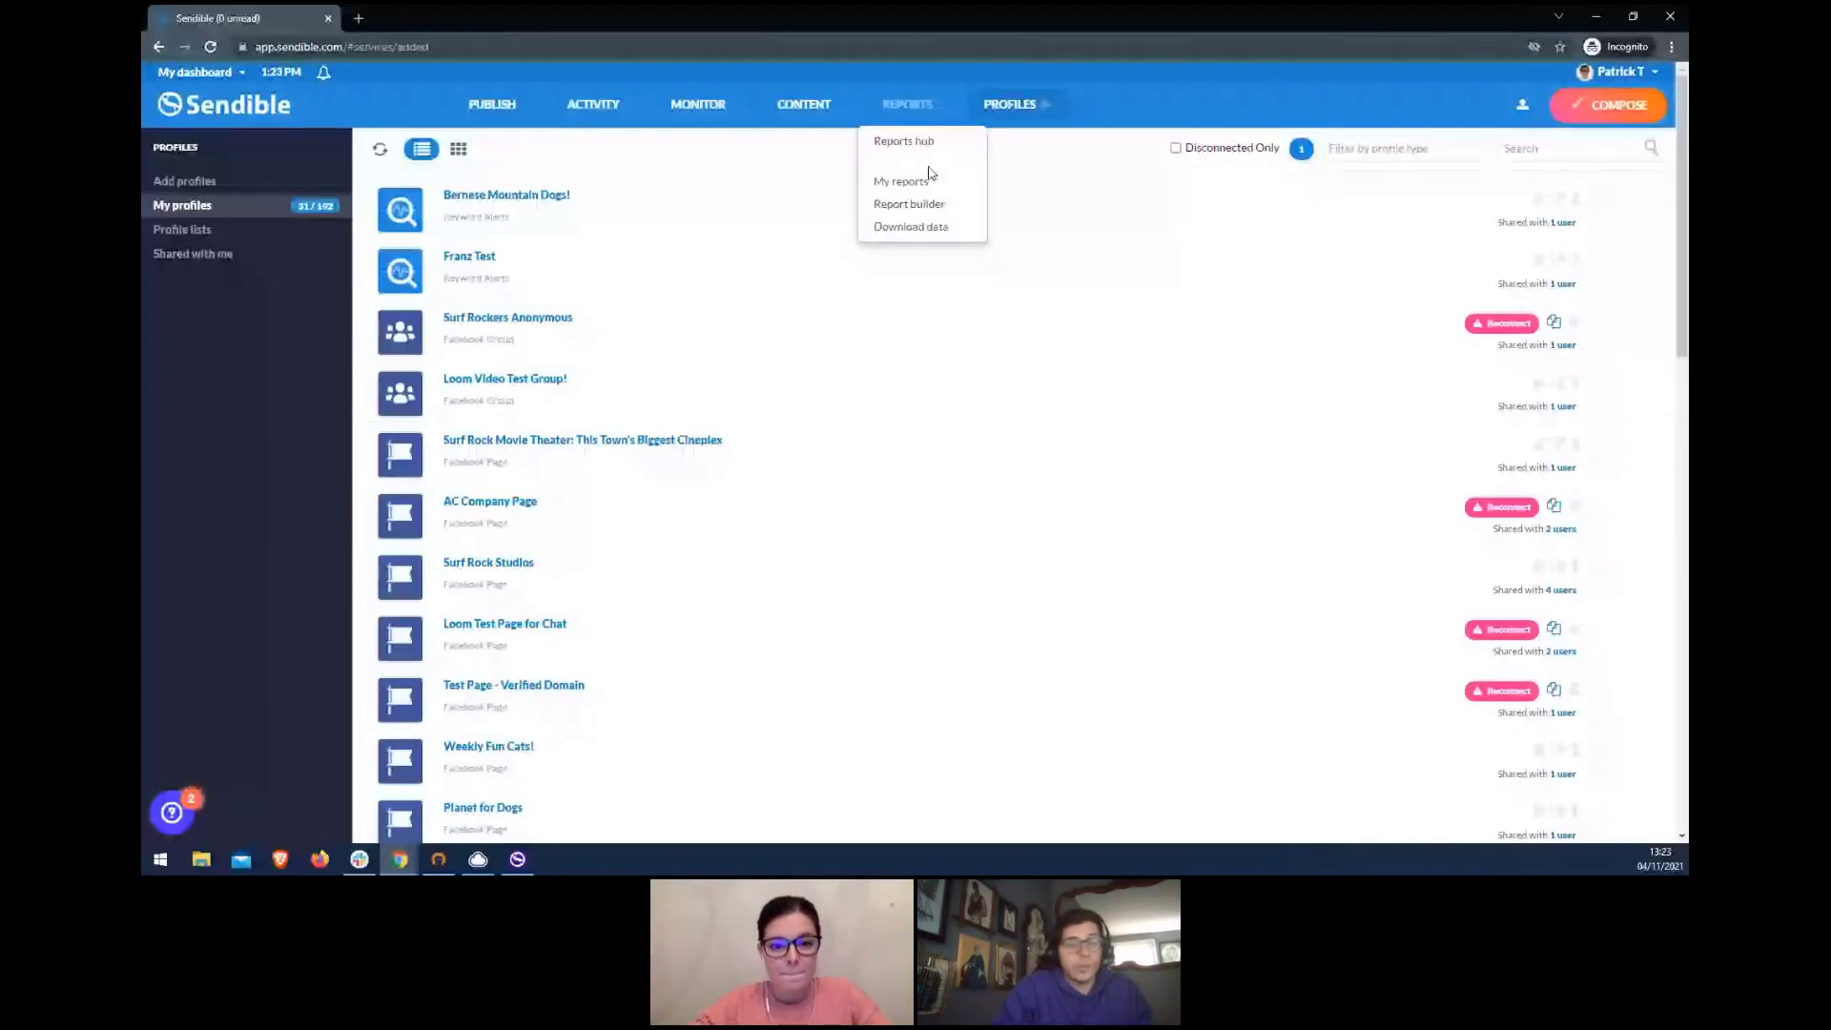
{"action": "left_click", "coordinate": [904, 141]}
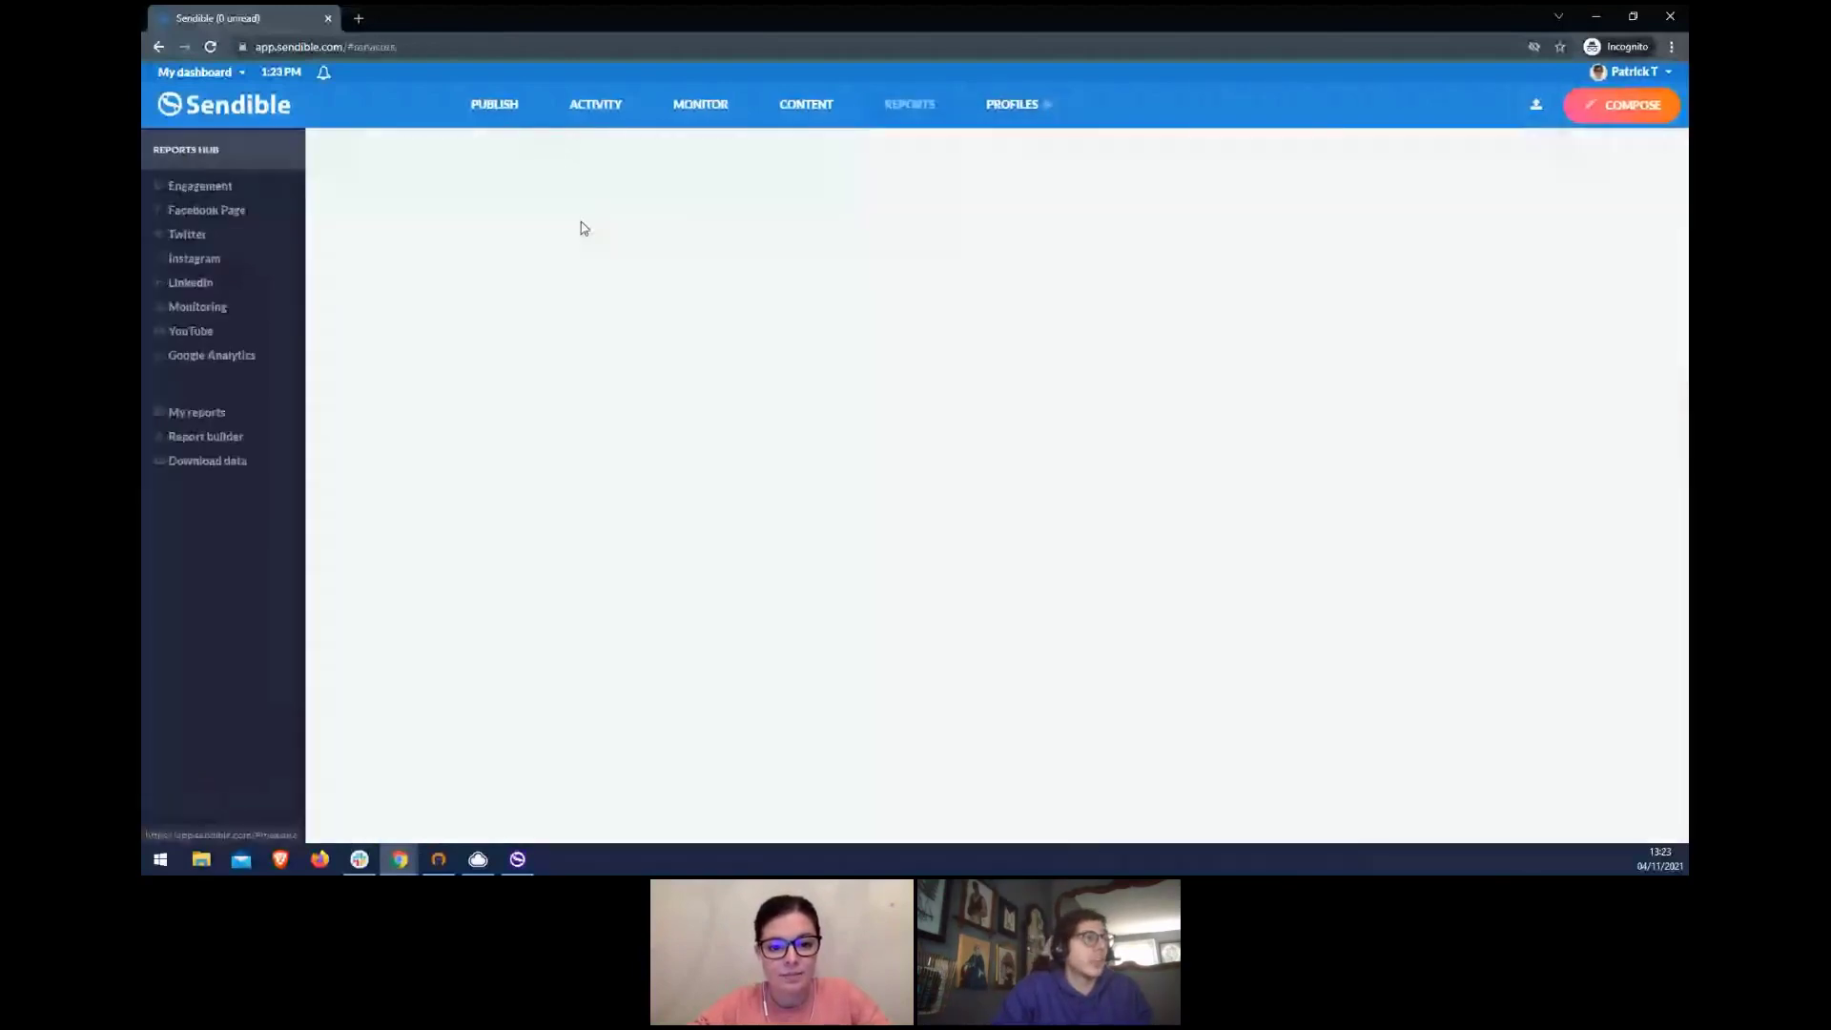
{"action": "left_click", "coordinate": [276, 284]}
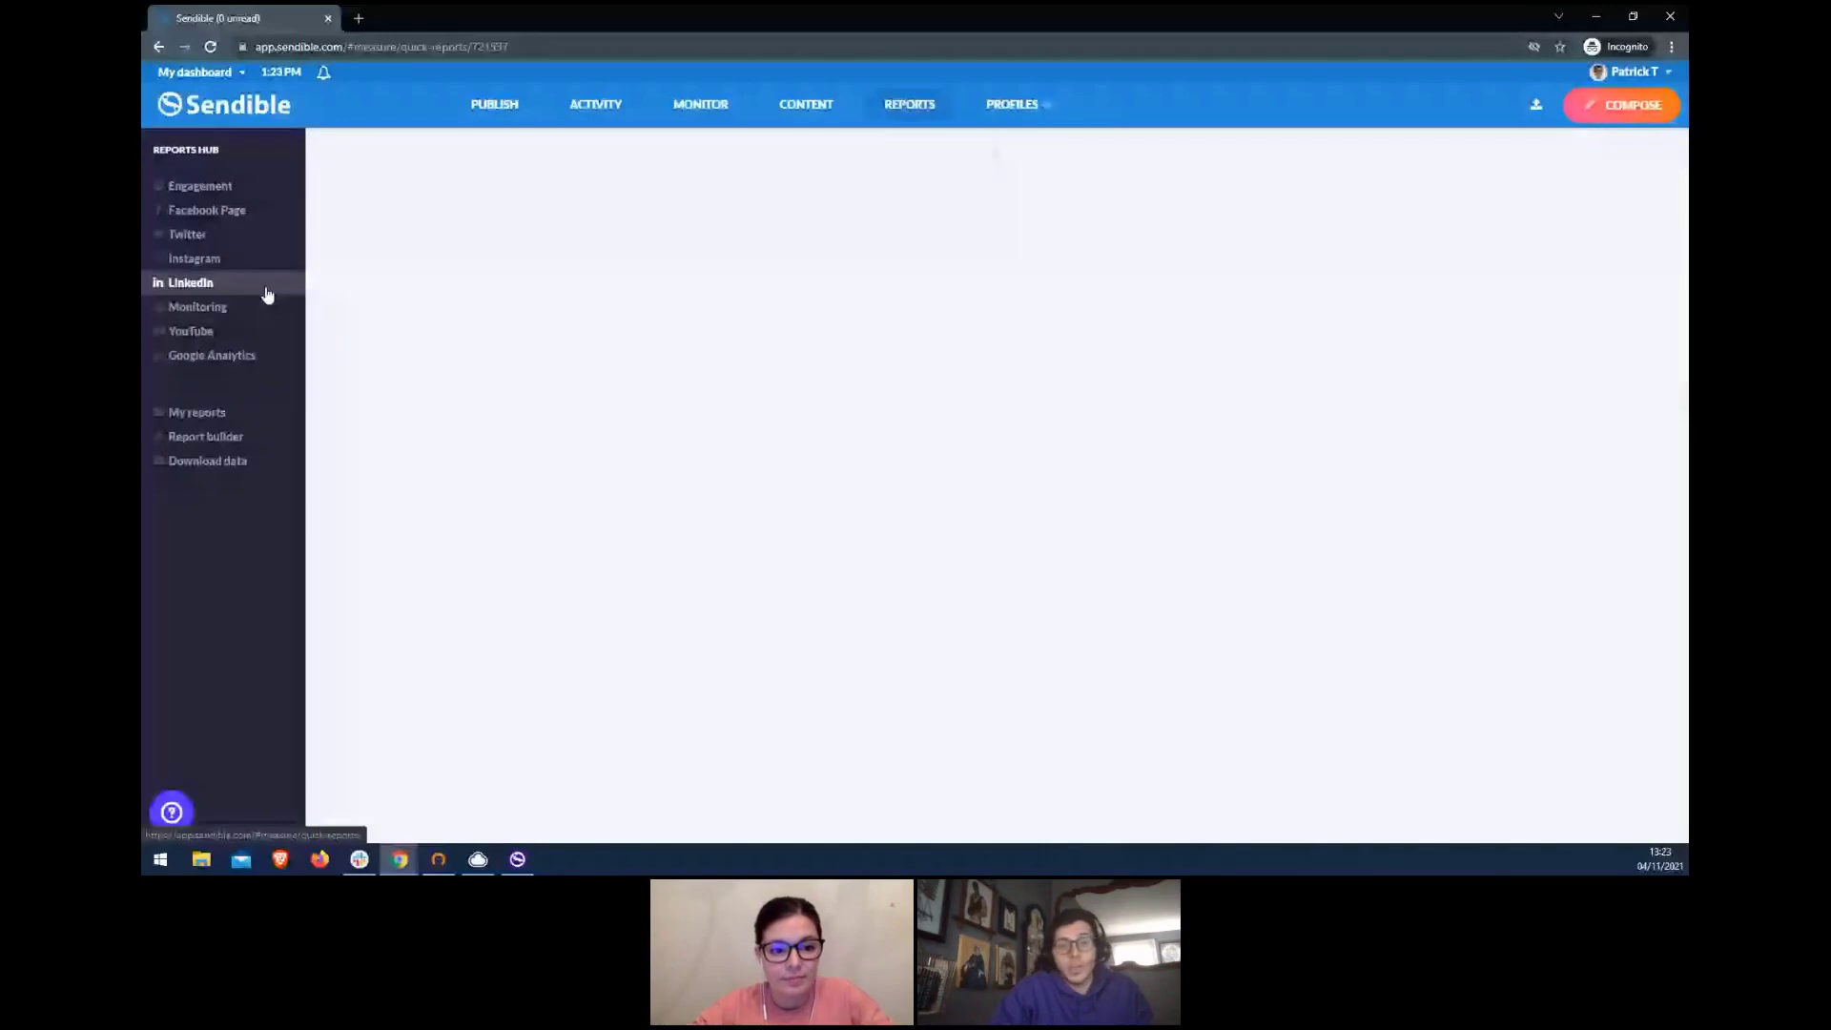